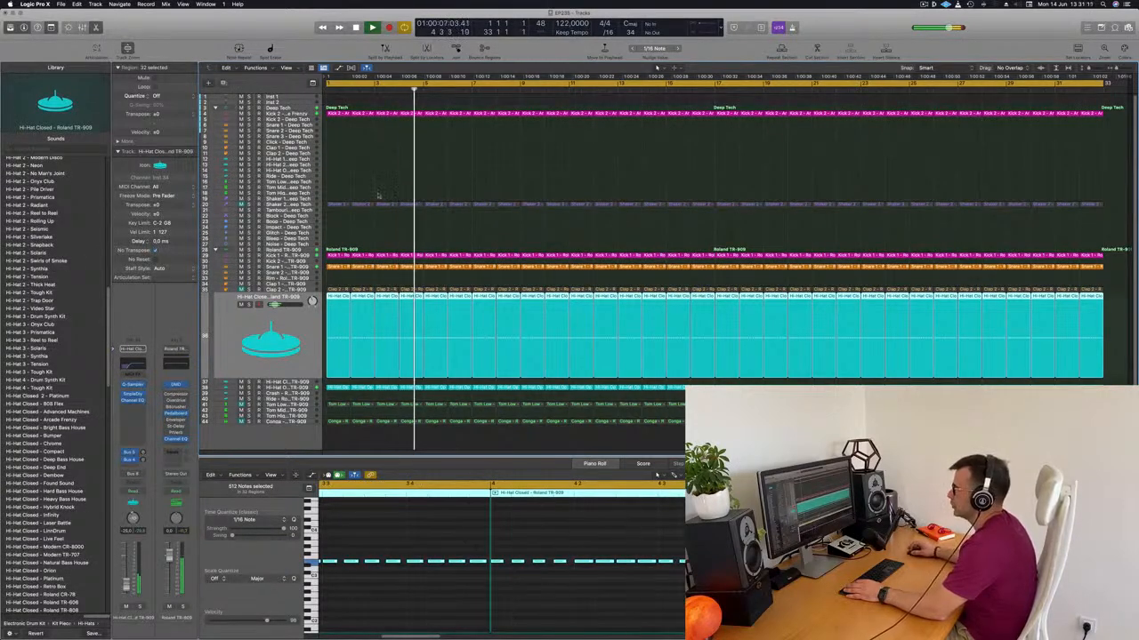
Step: Restart playback from the beginning of the project and select the first software instrument track, Inst 1
key(super+z)
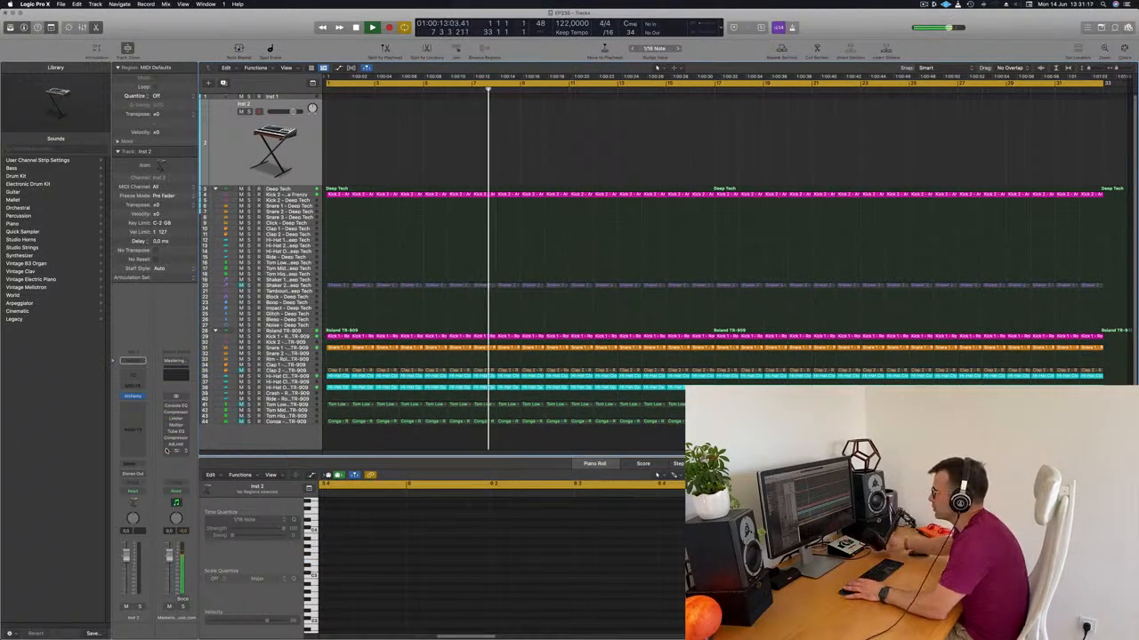
key(Return)
key(Return)
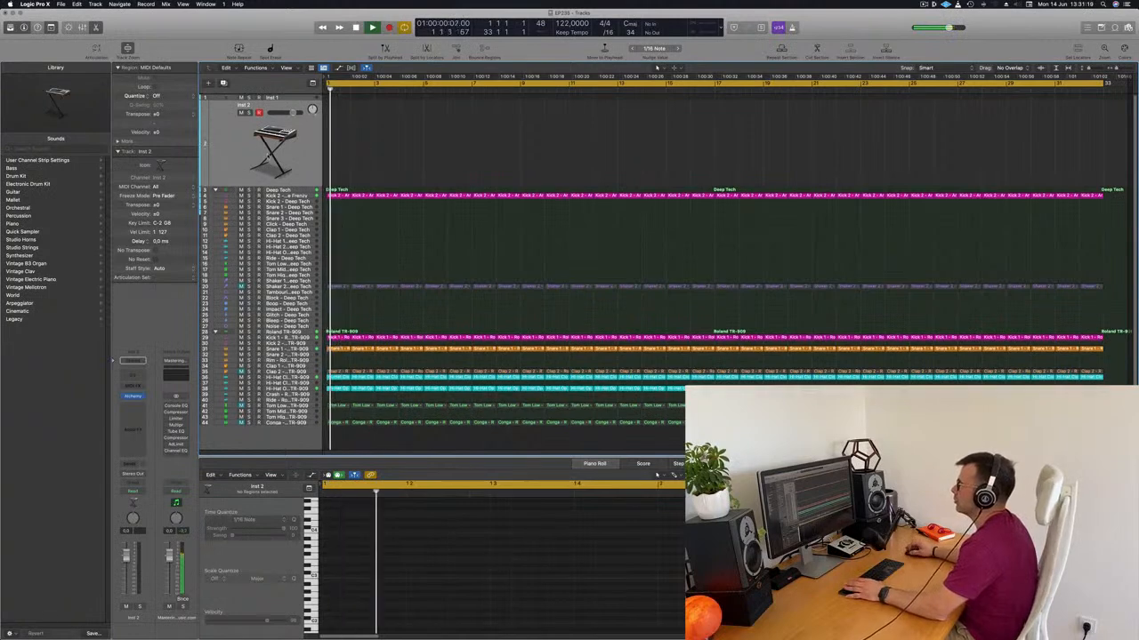
click(285, 98)
key(Return)
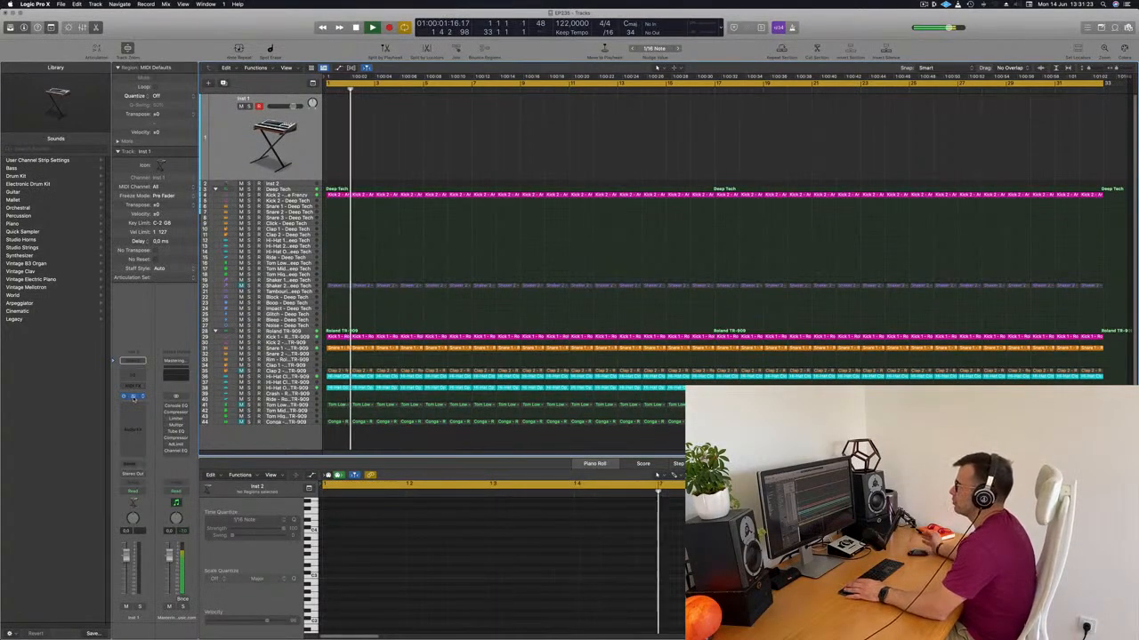
Step: Open the Alchemy synth on Inst 1 and load the 80s Electro Bass preset from the Bass category
click(133, 396)
drag(586, 136, 655, 144)
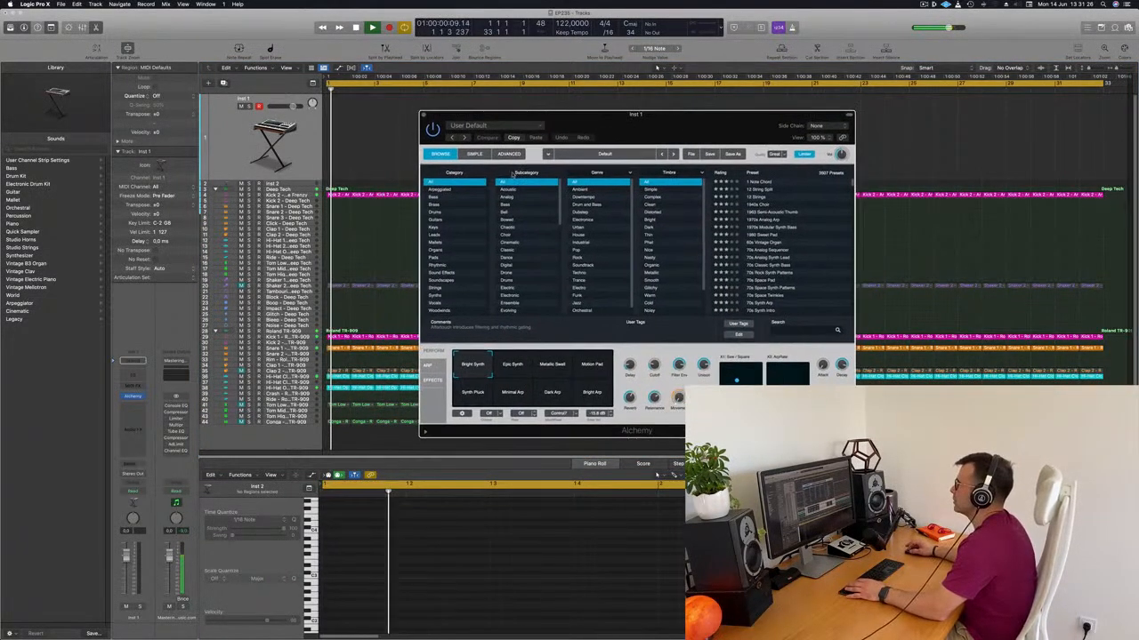
click(446, 198)
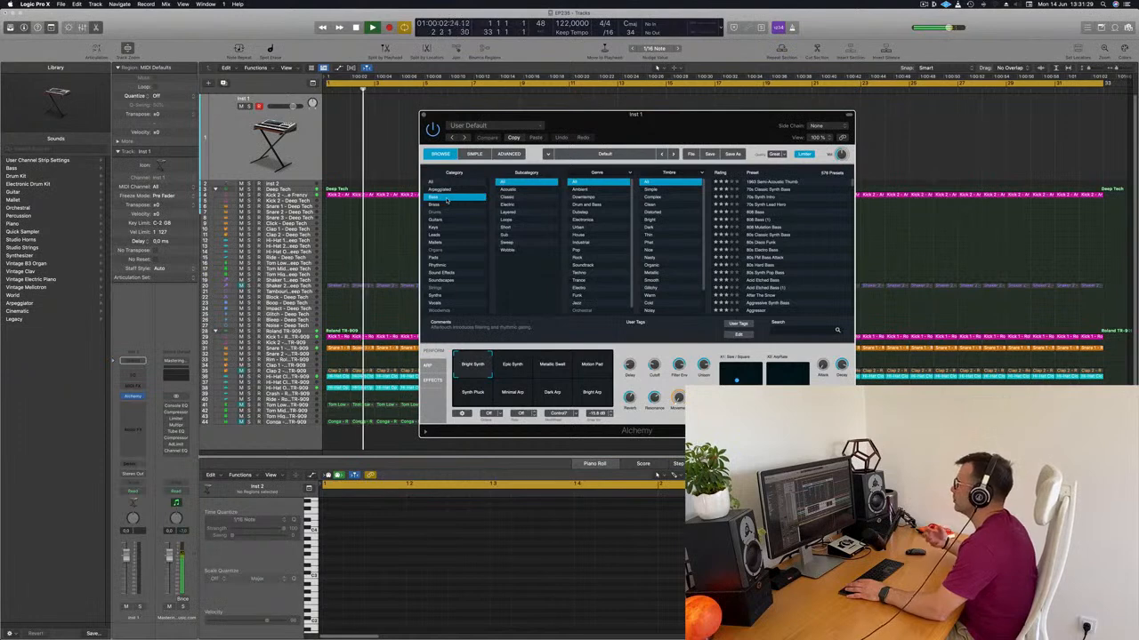
drag(651, 131, 694, 130)
scroll(788, 190, down, 2)
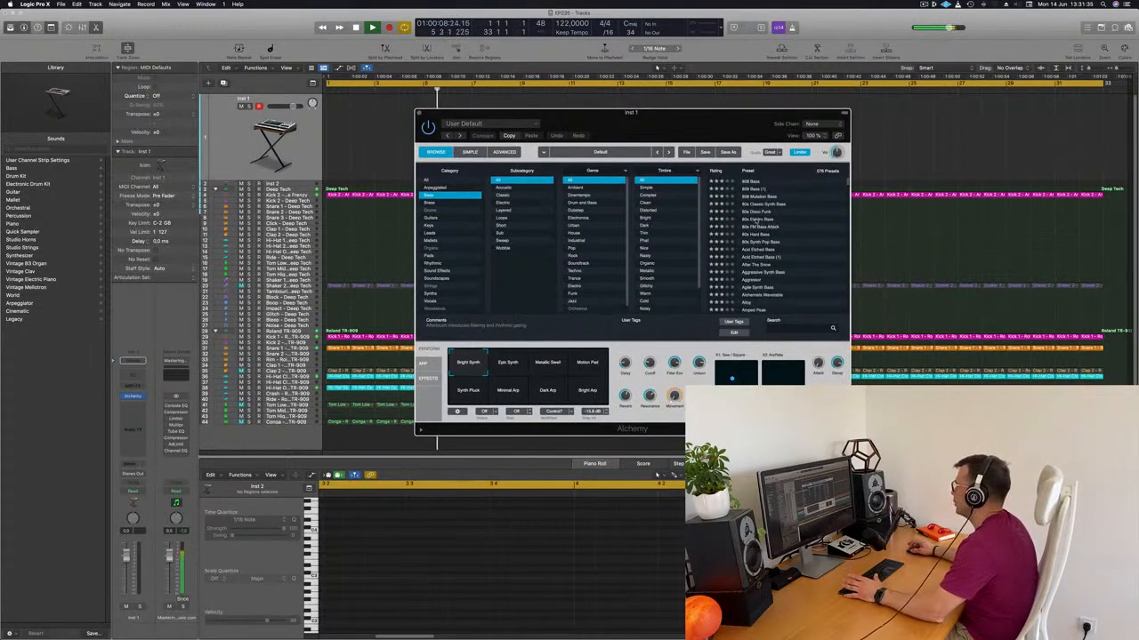
click(758, 219)
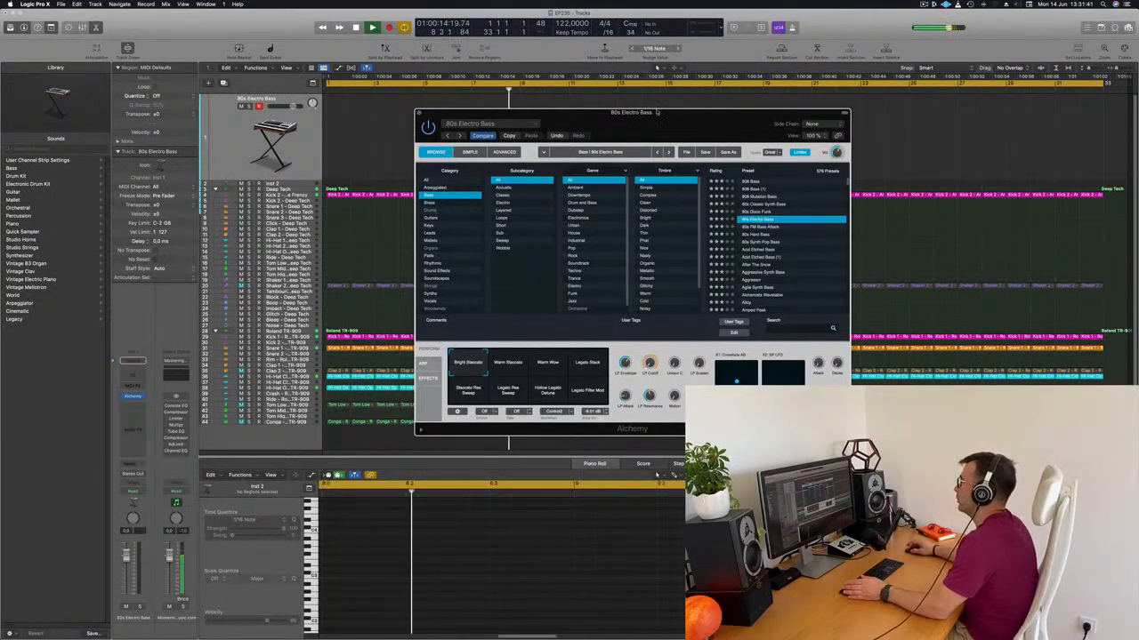
Step: Lower the 80s Electro Bass channel's volume slightly and reposition the Alchemy window over the arrangement
drag(653, 111, 613, 111)
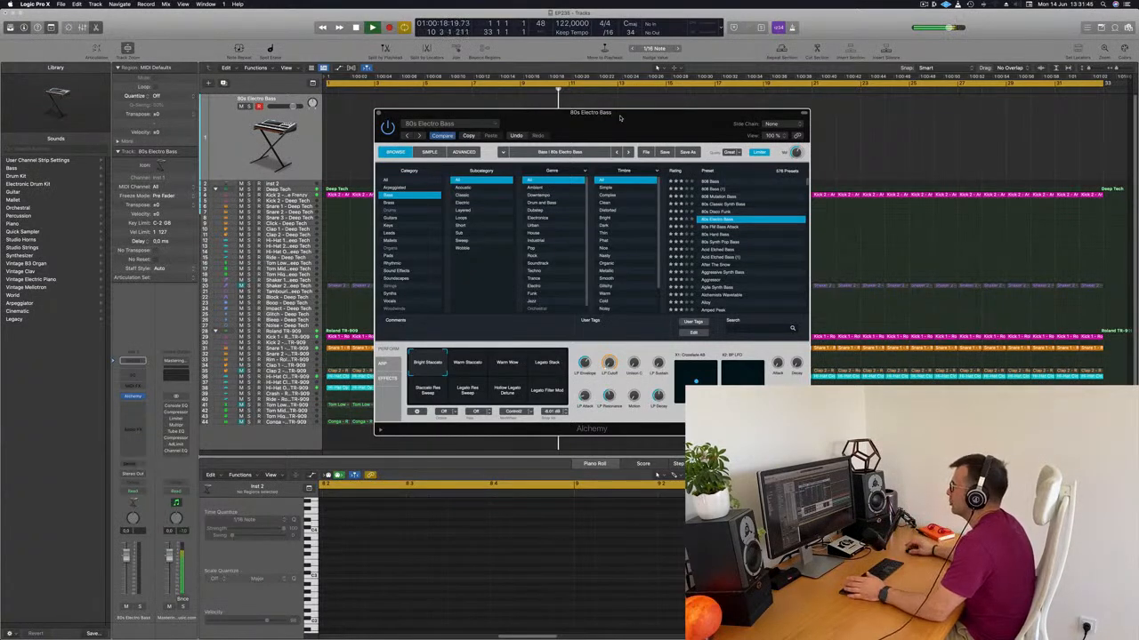
drag(622, 118, 628, 116)
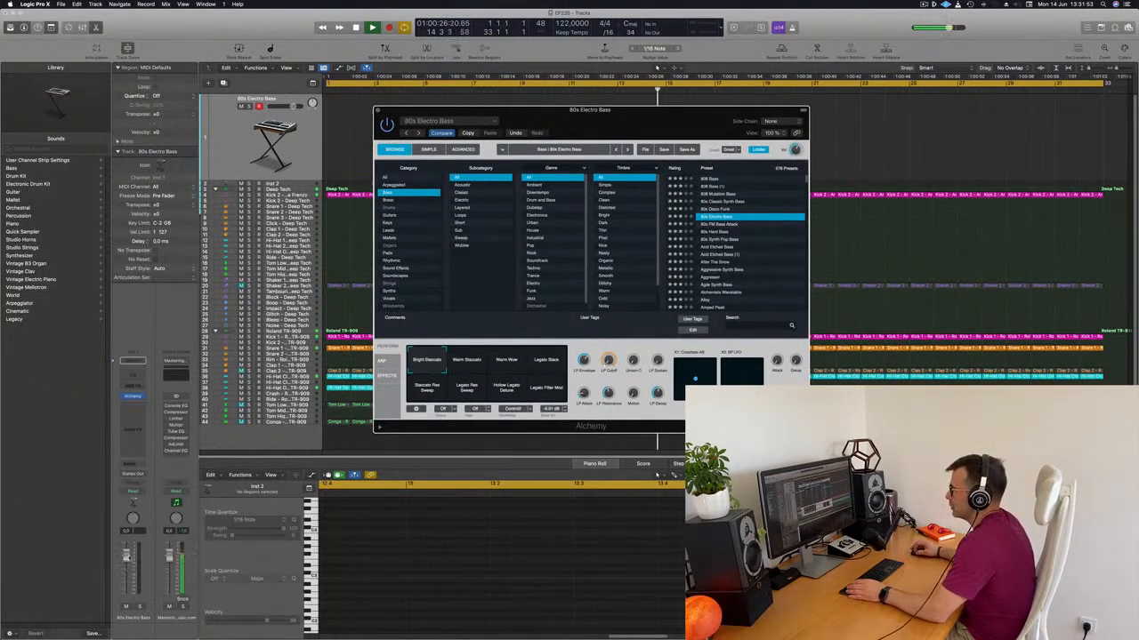
click(518, 443)
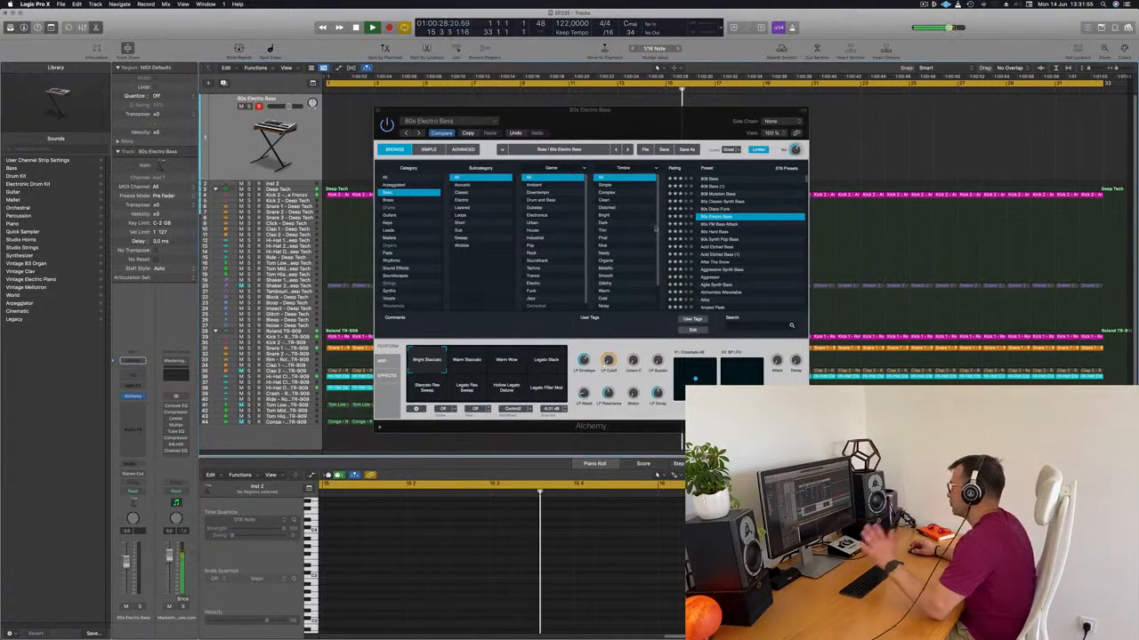
drag(678, 120, 701, 111)
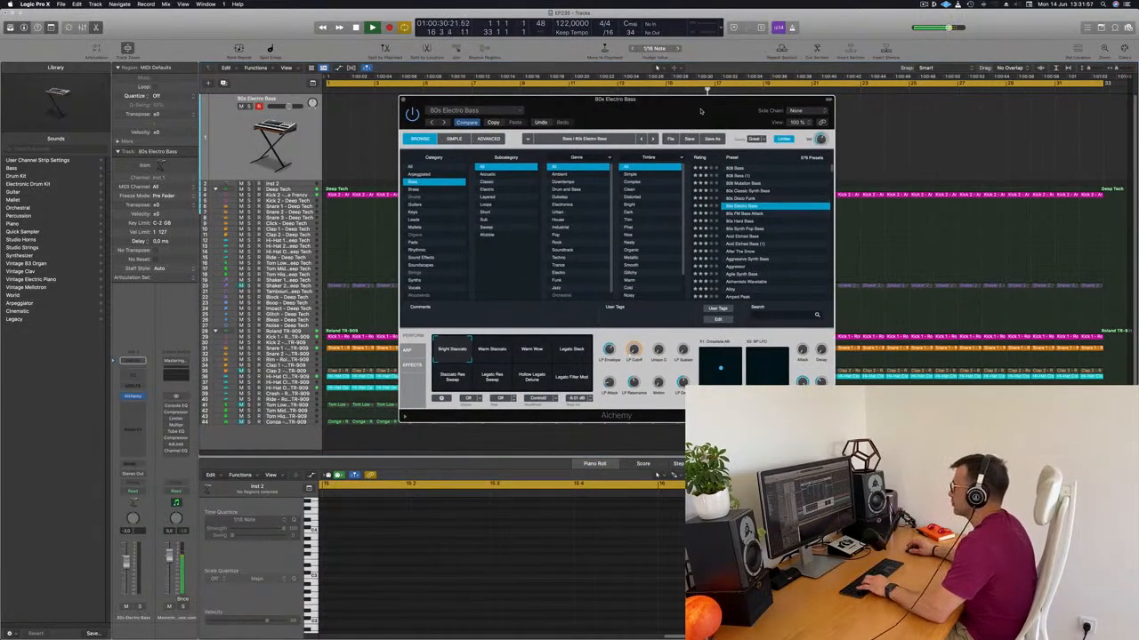
key(f)
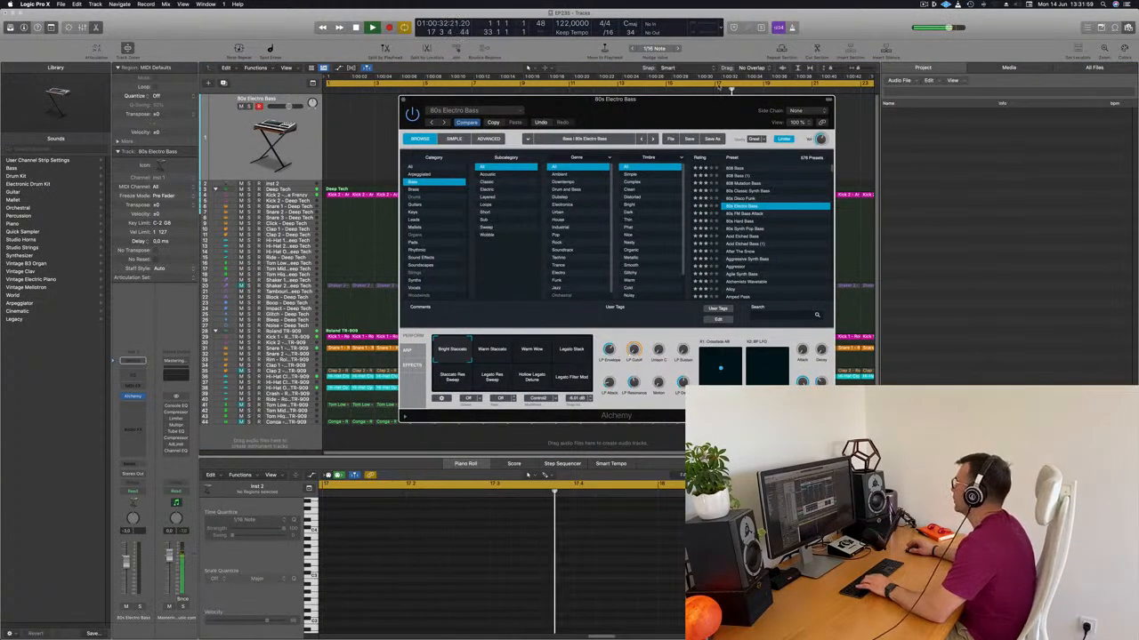
key(f)
drag(600, 102, 590, 103)
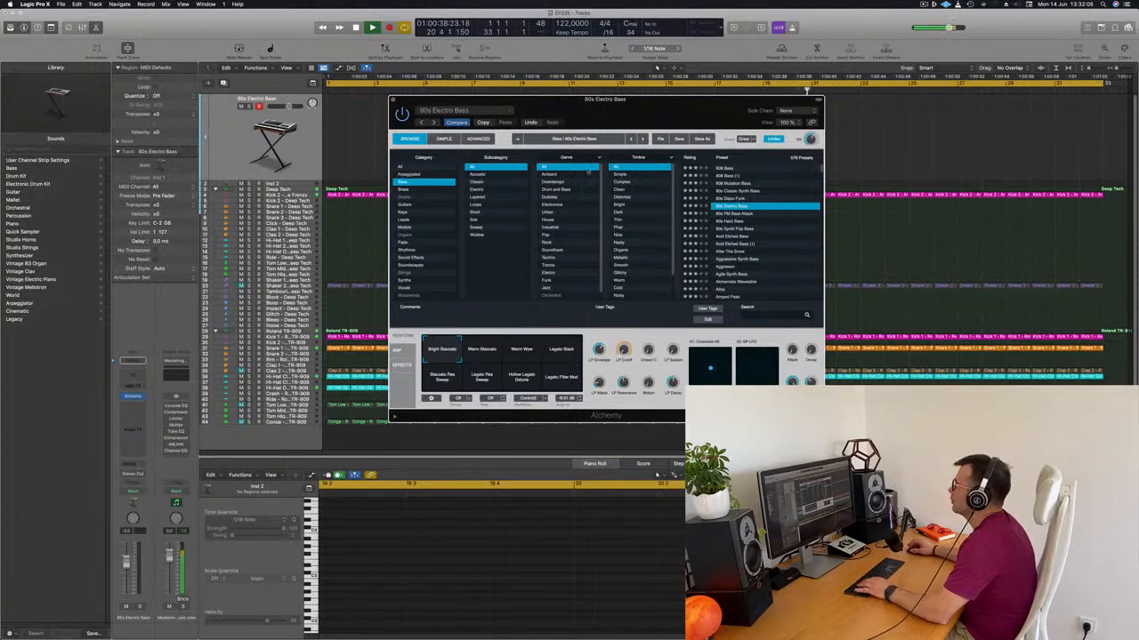
Step: Open Musical Typing and play notes over the beat to audition 80s Electro Bass, keeping the keyboard window clear of the preset list
click(304, 145)
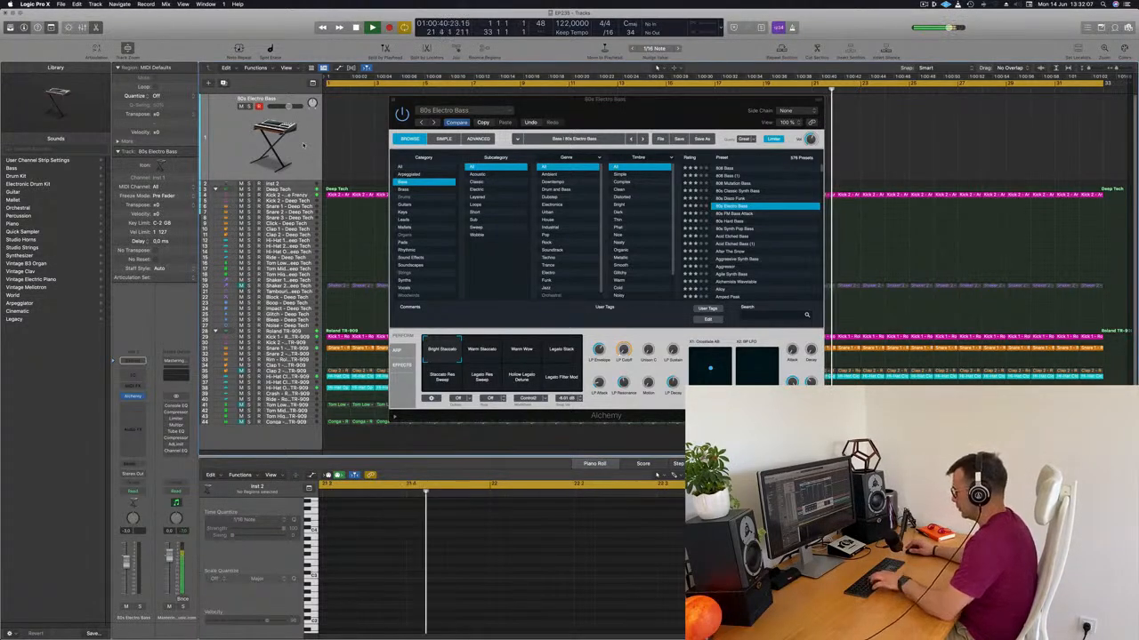
key(super+k)
key(g)
key(f)
key(g)
key(f)
key(f)
key(g)
key(g)
key(h)
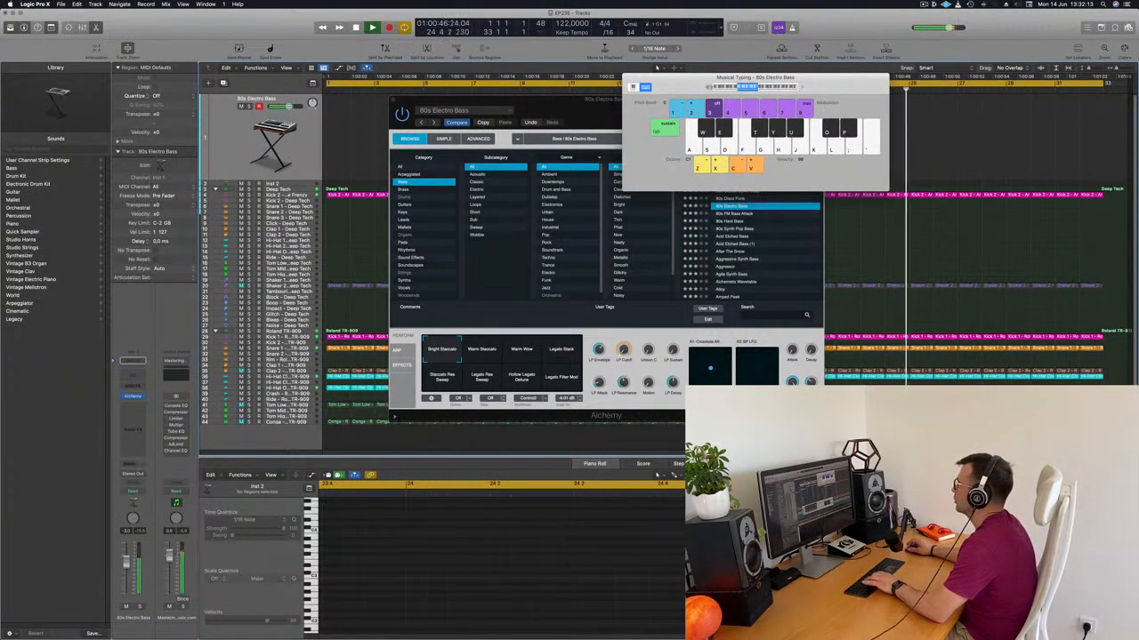
key(s)
key(s)
drag(696, 81, 800, 108)
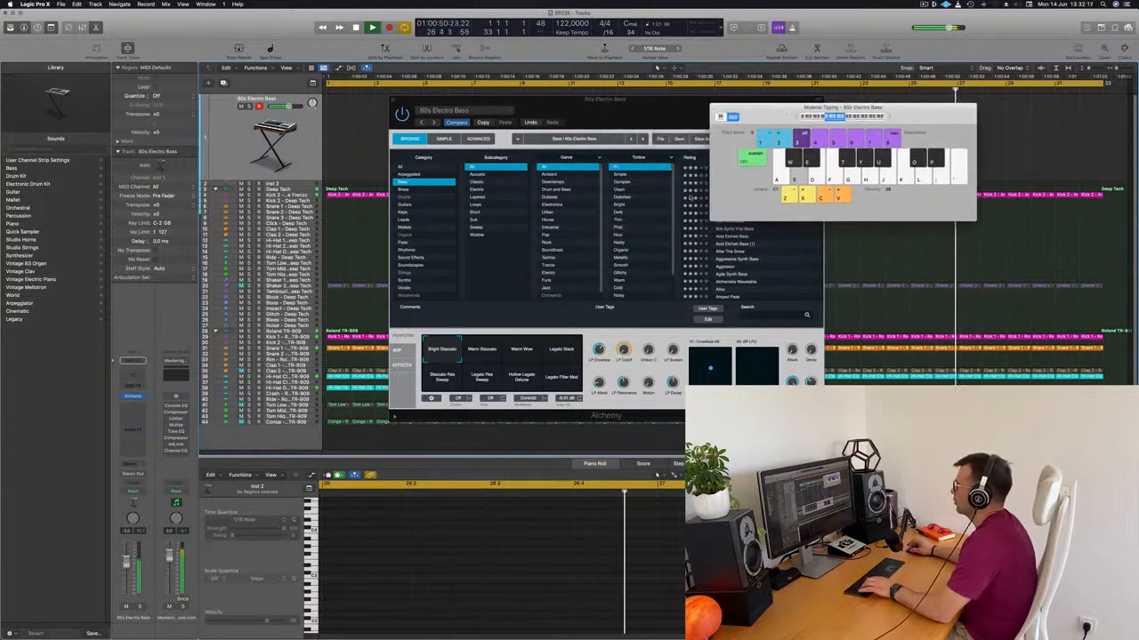
Step: Try the After The Snow bass preset and audition its Pulsing Sub, Deep Arp, Bright Attack and Dirty Arp variations
click(737, 252)
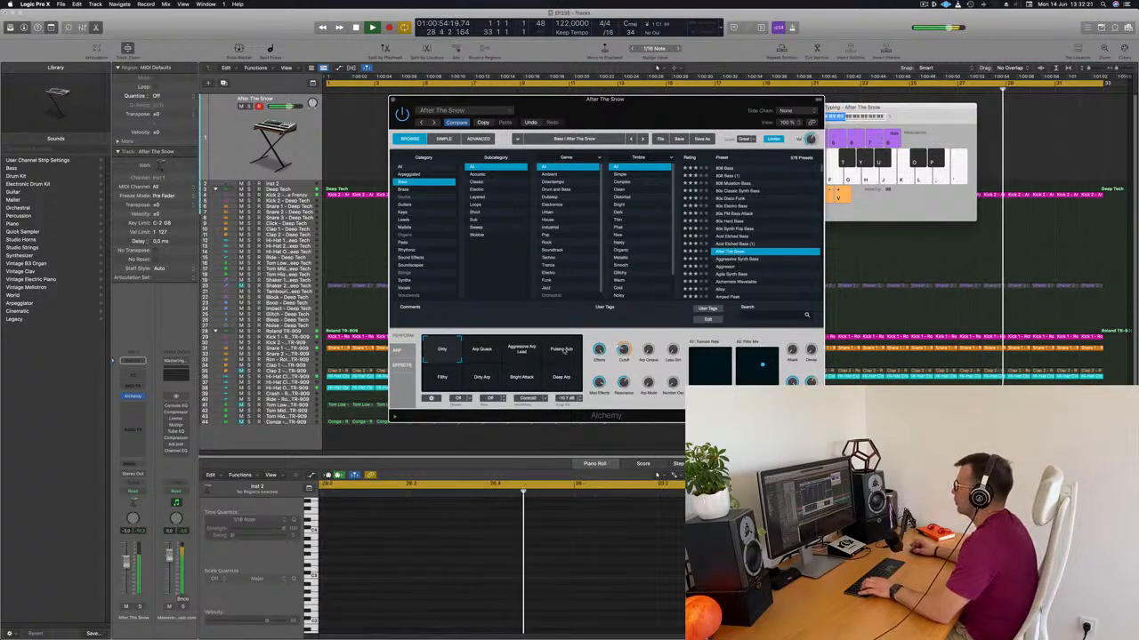
click(564, 355)
click(562, 381)
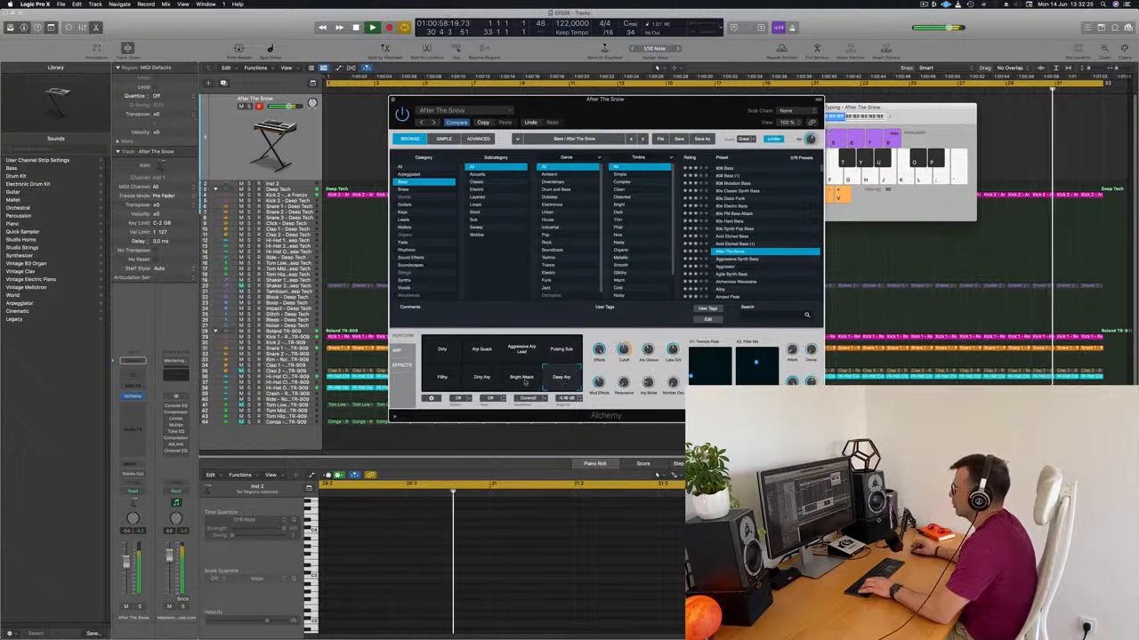
click(525, 382)
click(486, 382)
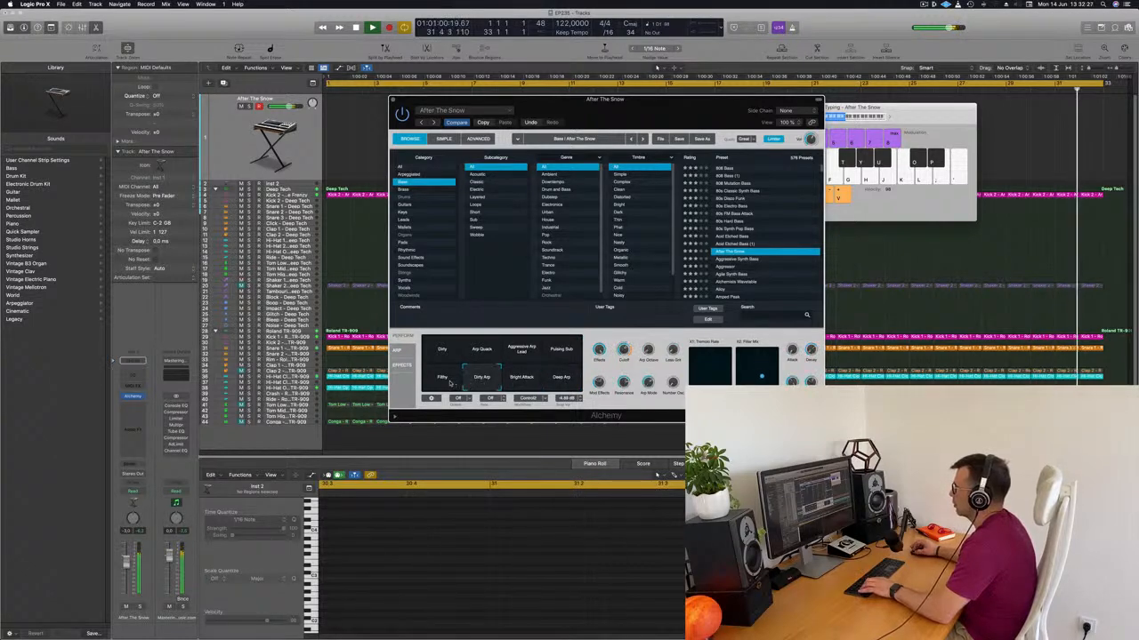
click(566, 353)
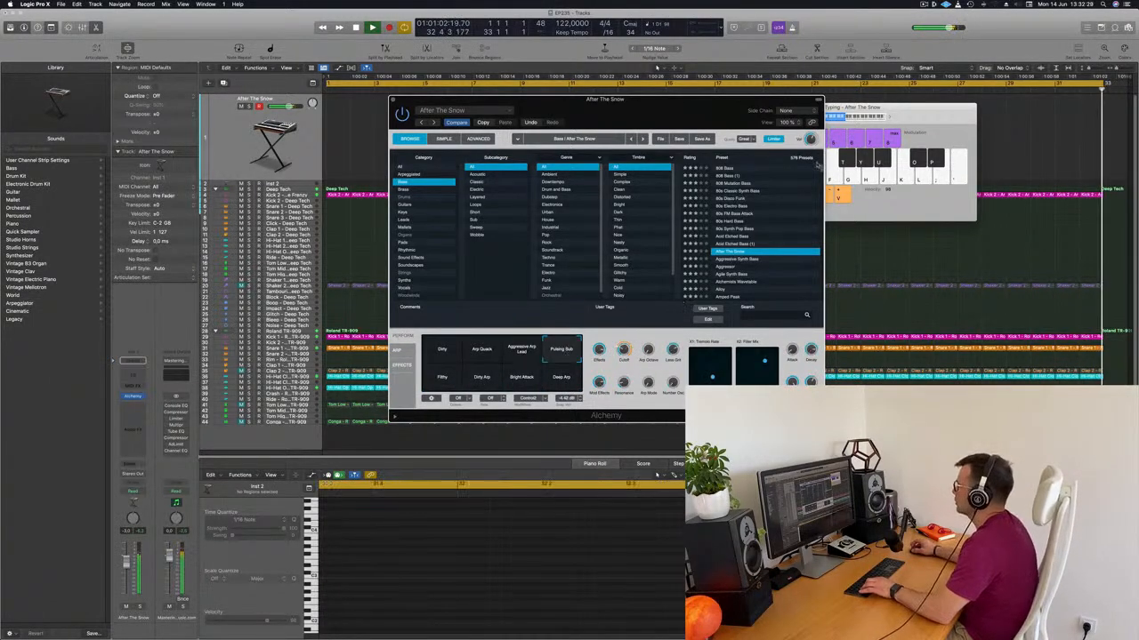
drag(758, 98, 855, 62)
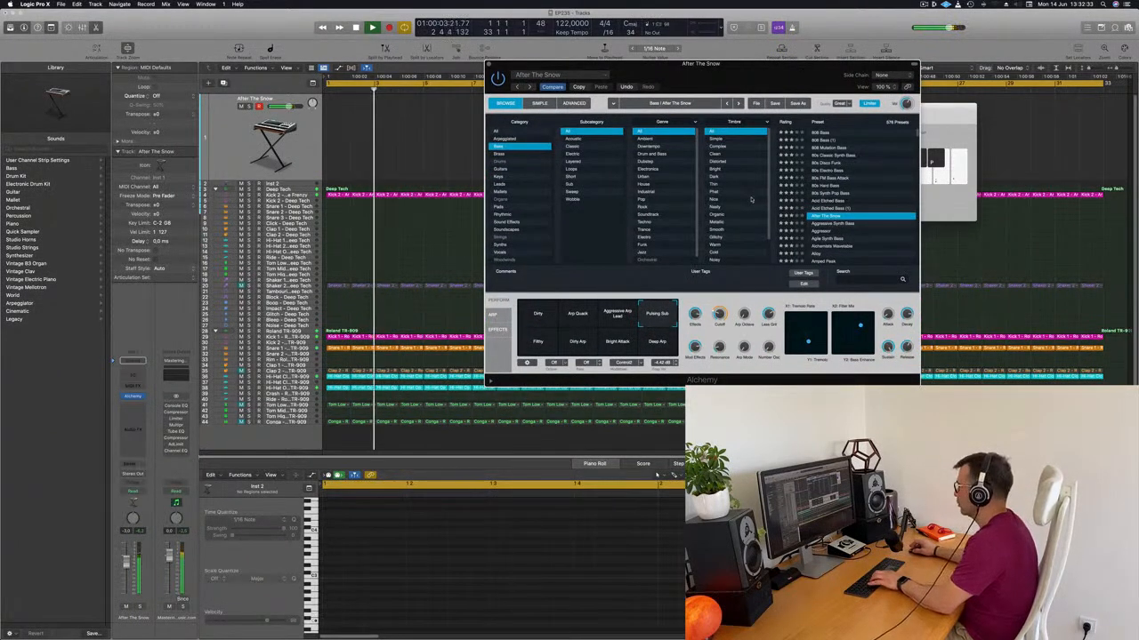
Step: Play more notes, load the Aggressive Synth Bass preset and audition it with the Musical Typing keyboard
drag(815, 63, 656, 80)
key(j)
key(d)
key(f)
click(673, 242)
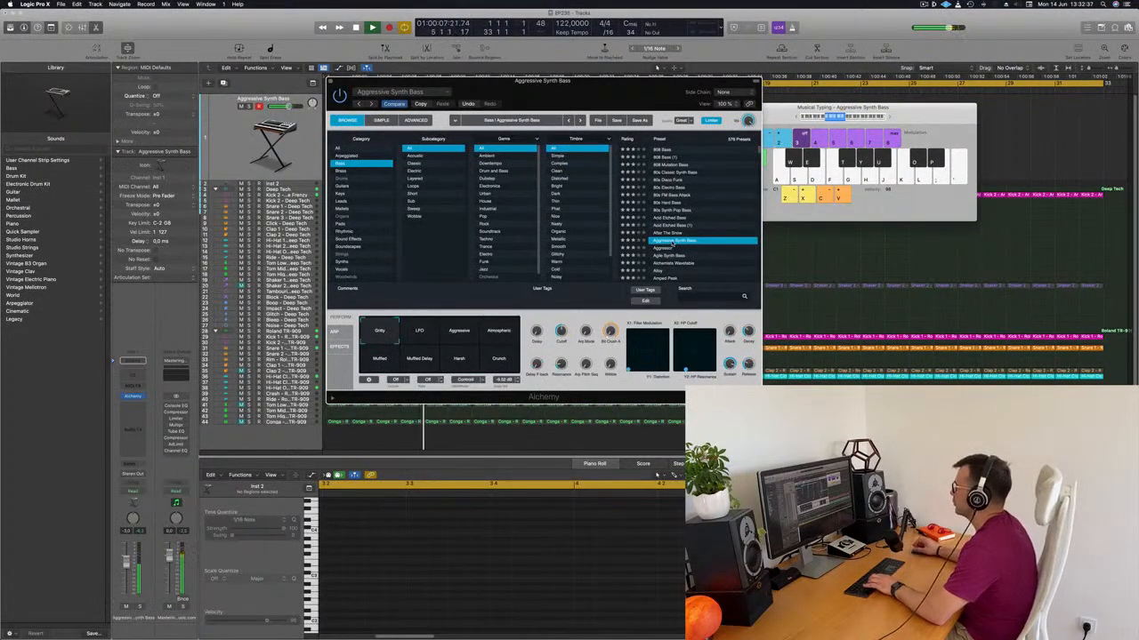
key(f)
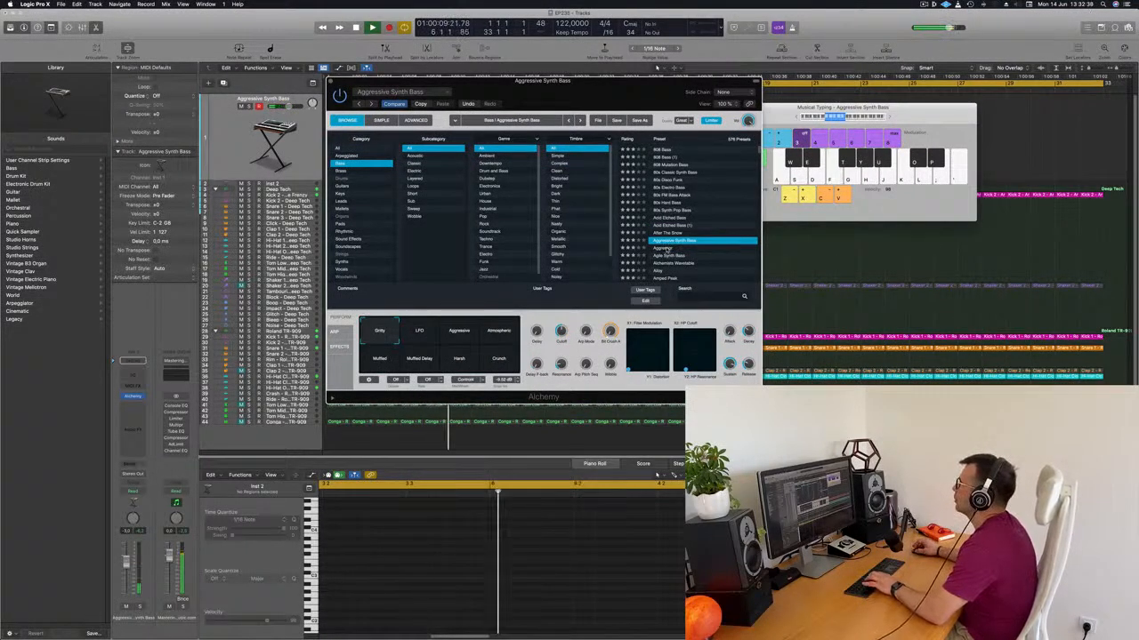
key(h)
Step: Load the Agile Synth Bass preset and audition all eight of its performance variations, ending on Buzzy
click(673, 256)
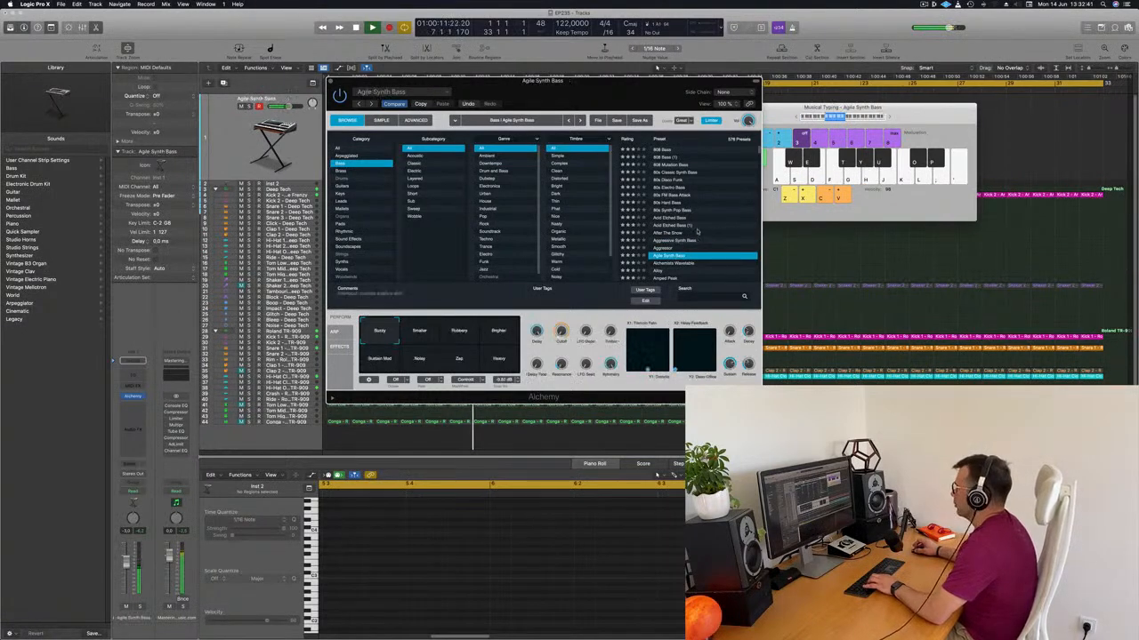
scroll(722, 231, down, 2)
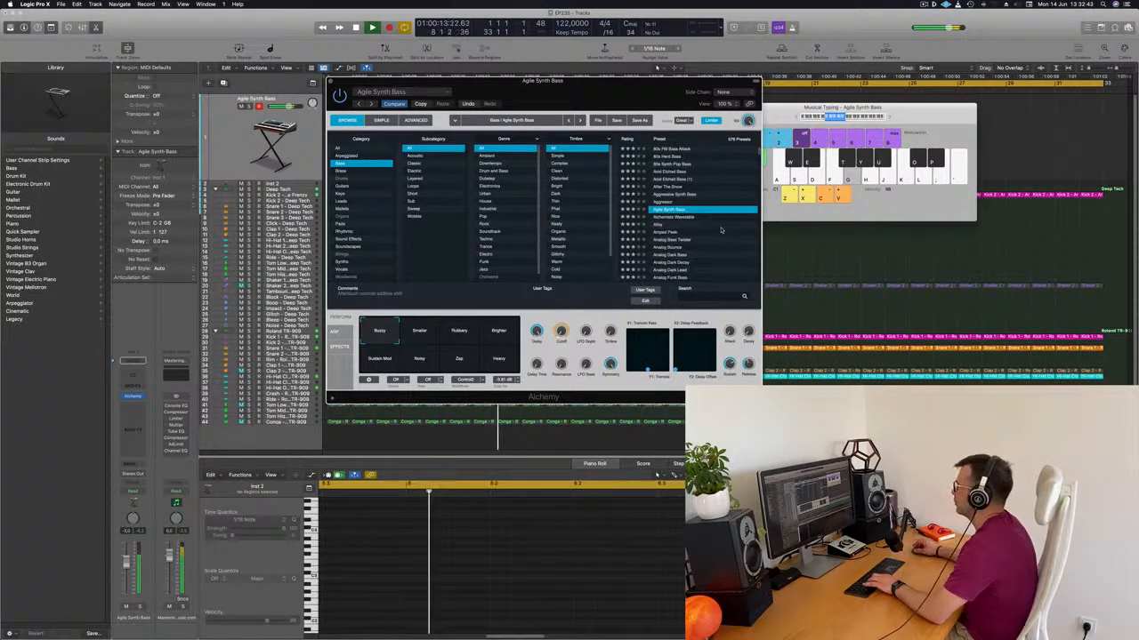
click(495, 334)
click(462, 336)
click(420, 335)
click(386, 333)
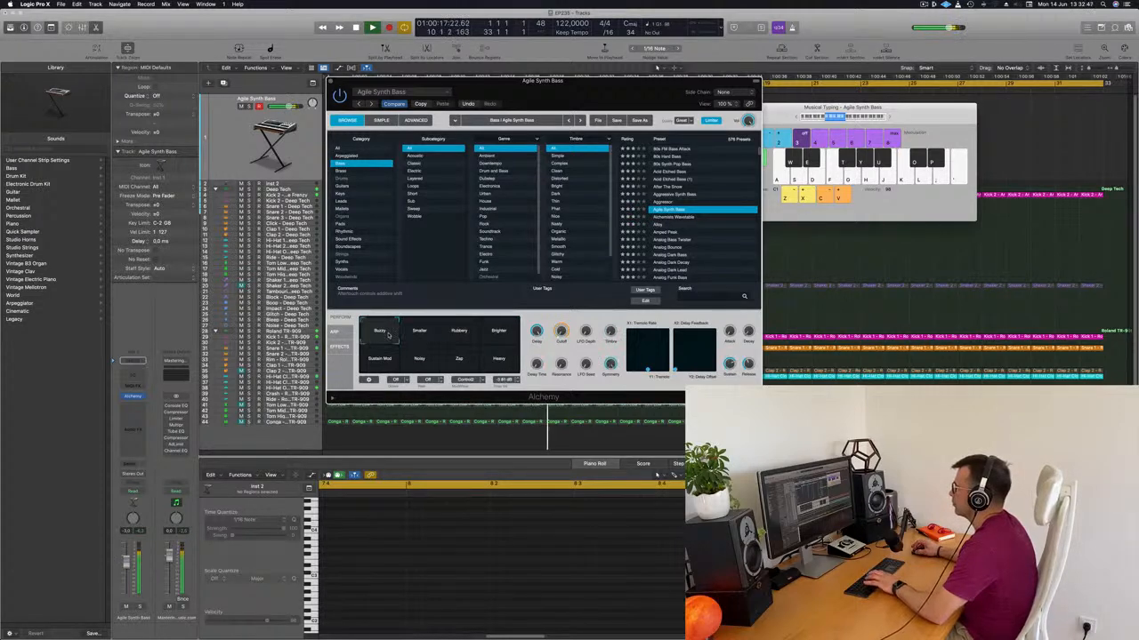
click(379, 361)
click(424, 359)
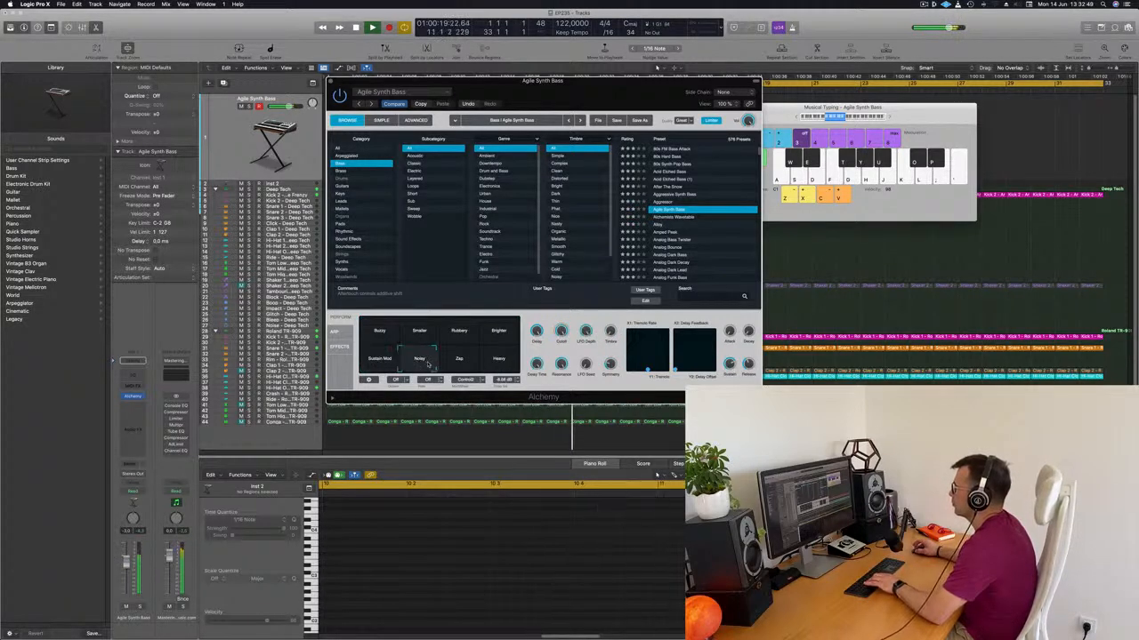
click(460, 360)
click(503, 365)
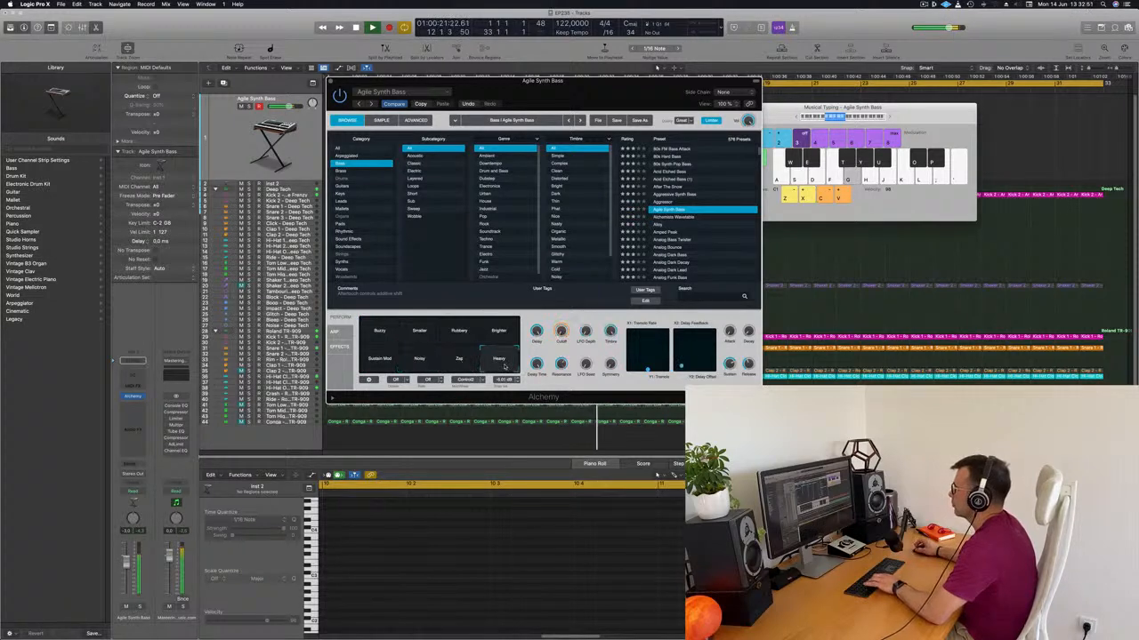
click(379, 332)
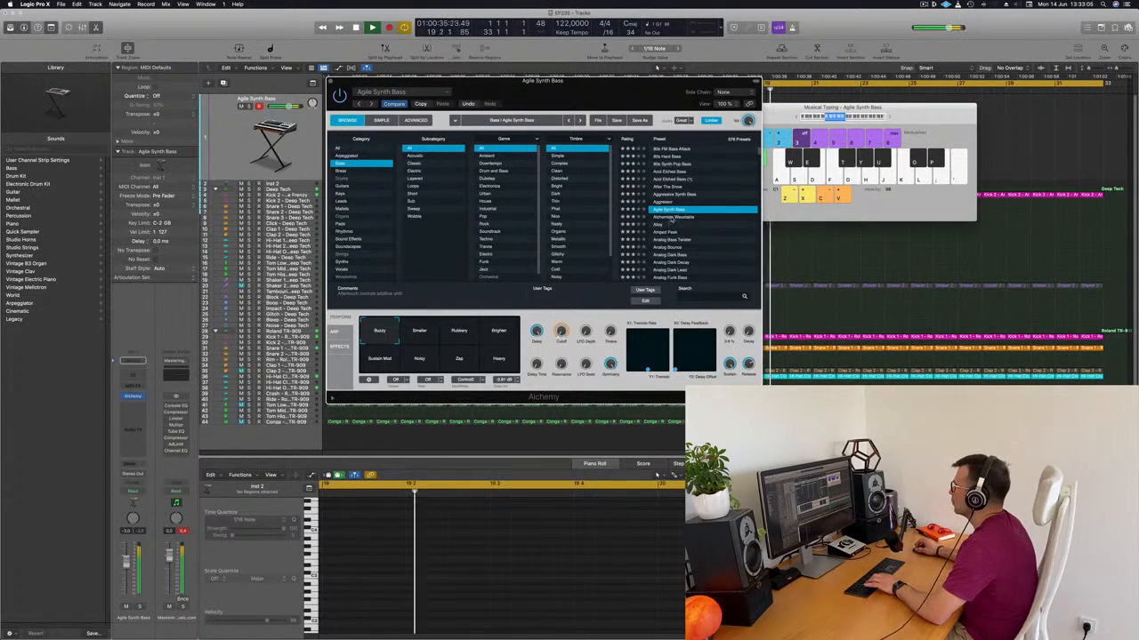
Step: Try the Alchemists Wavetable preset and Amped Peak, auditioning Amped Peak's variations from Dirty Impact through Broken Drum
click(673, 217)
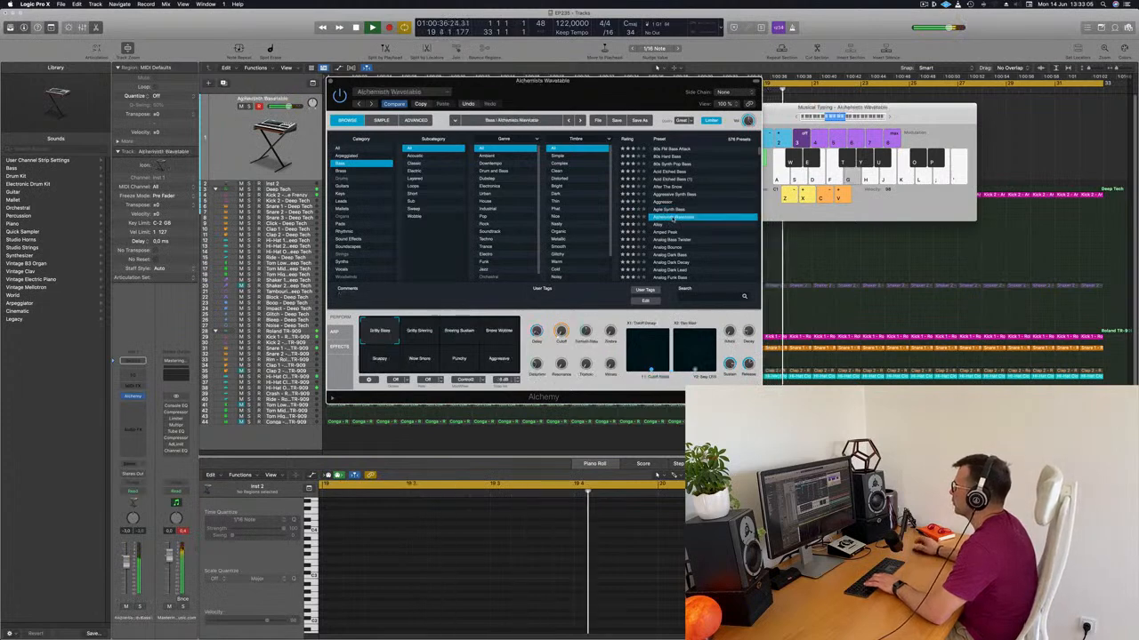
click(665, 235)
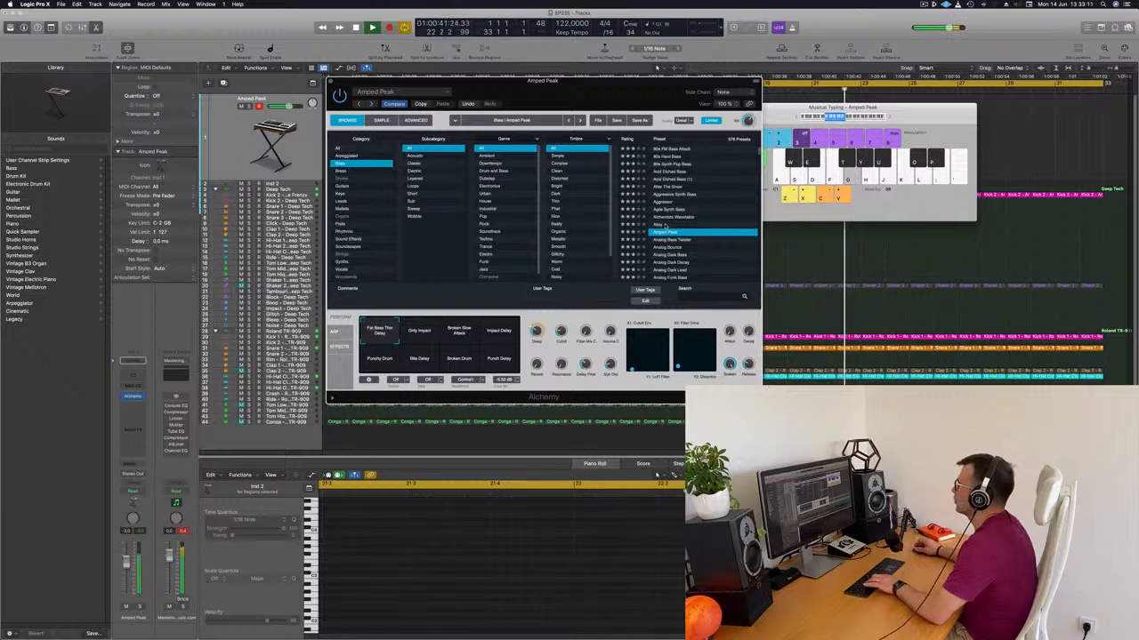
drag(622, 96, 790, 63)
click(594, 307)
click(632, 305)
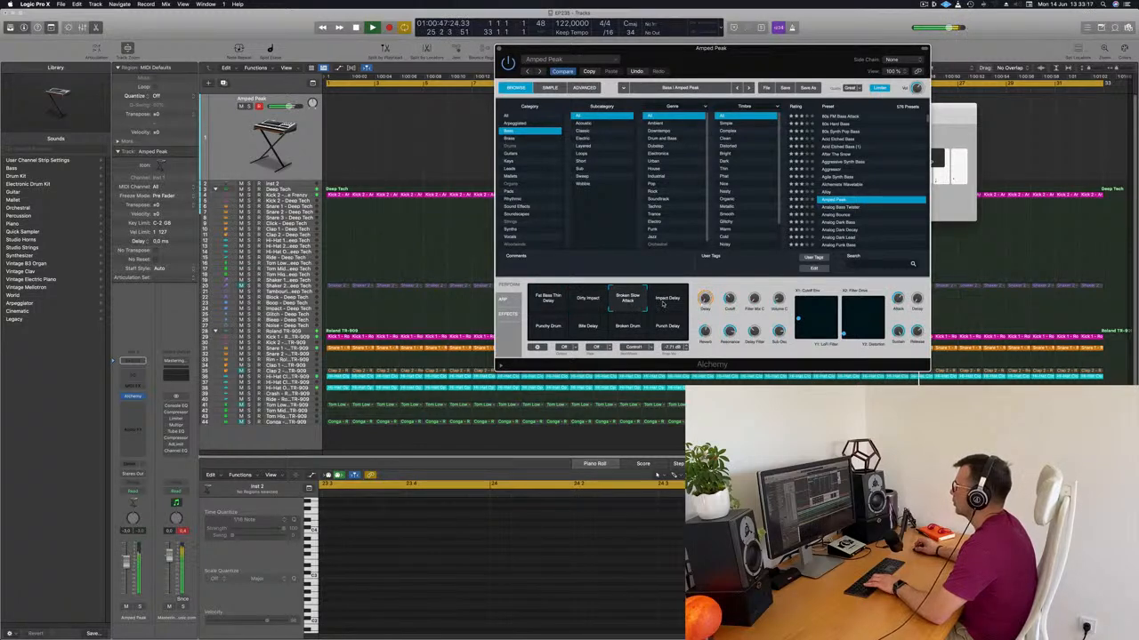
click(663, 304)
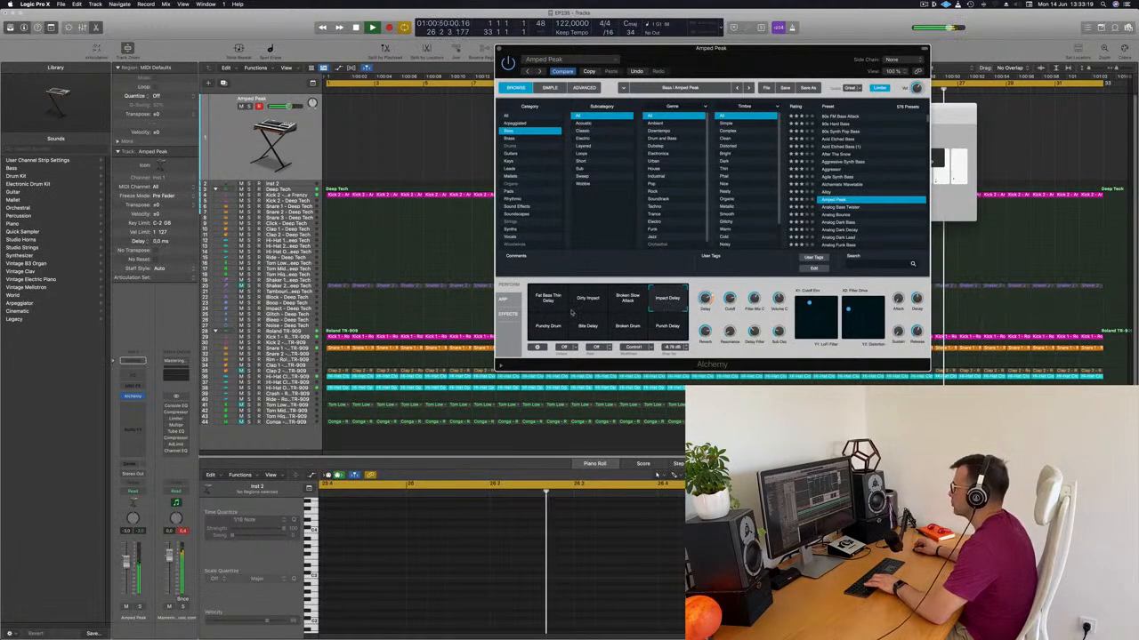
click(549, 326)
click(590, 327)
click(637, 333)
Step: Load the Analog Dark Bass preset in Alchemy
scroll(851, 191, down, 3)
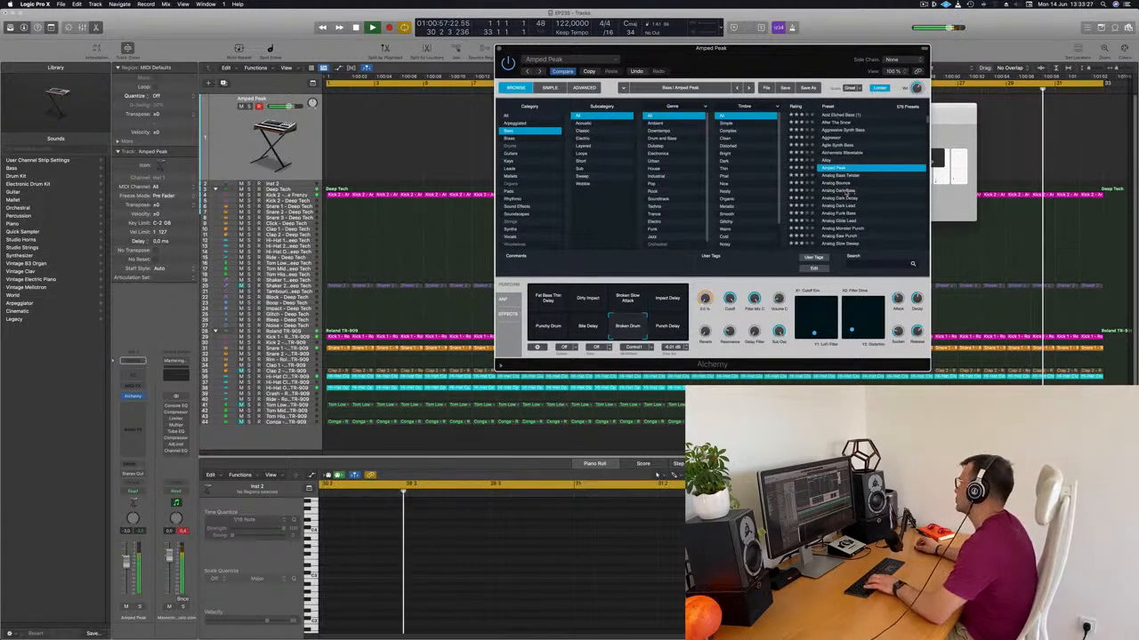
click(851, 191)
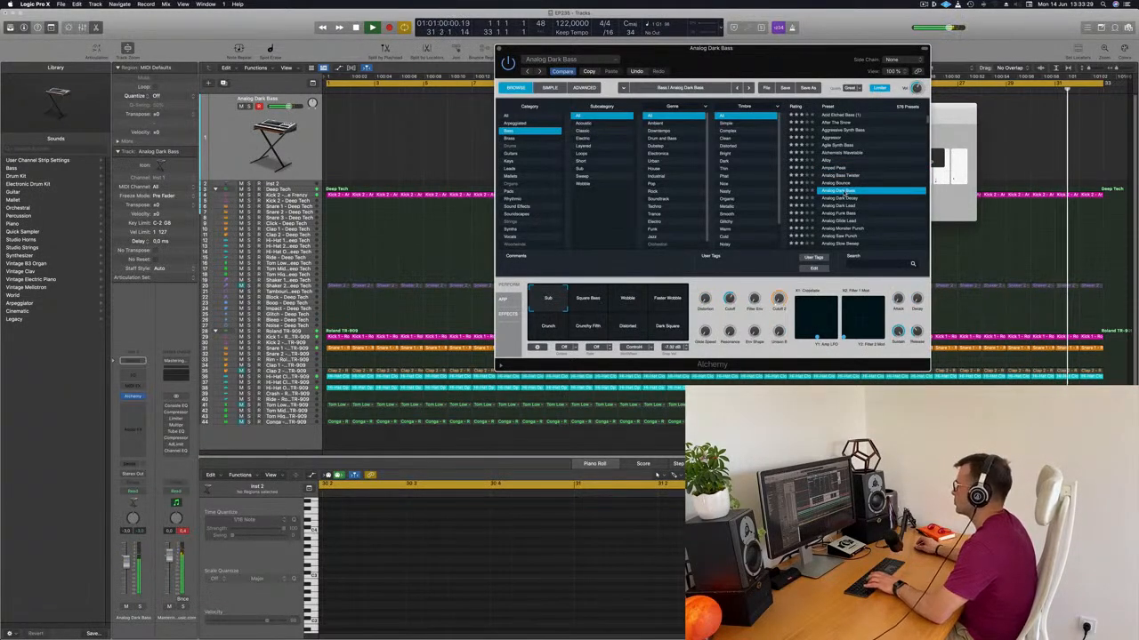
Step: Audition Analog Dark Bass's performance variations, settle on Dark Square and record a four-note bass line over the beat
key(super+k)
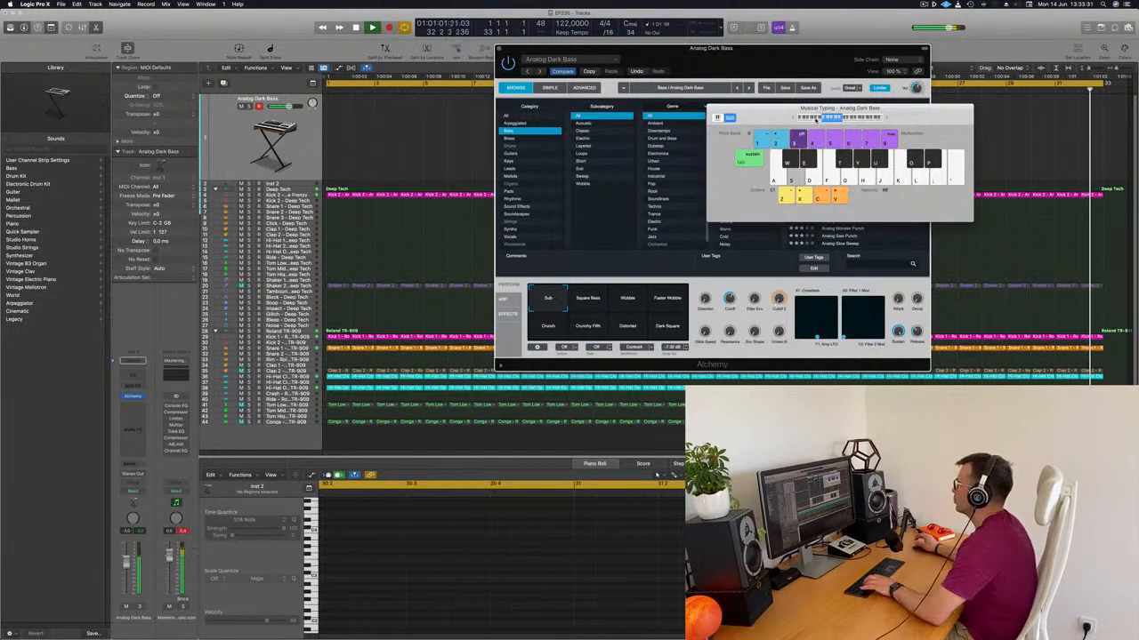
click(590, 304)
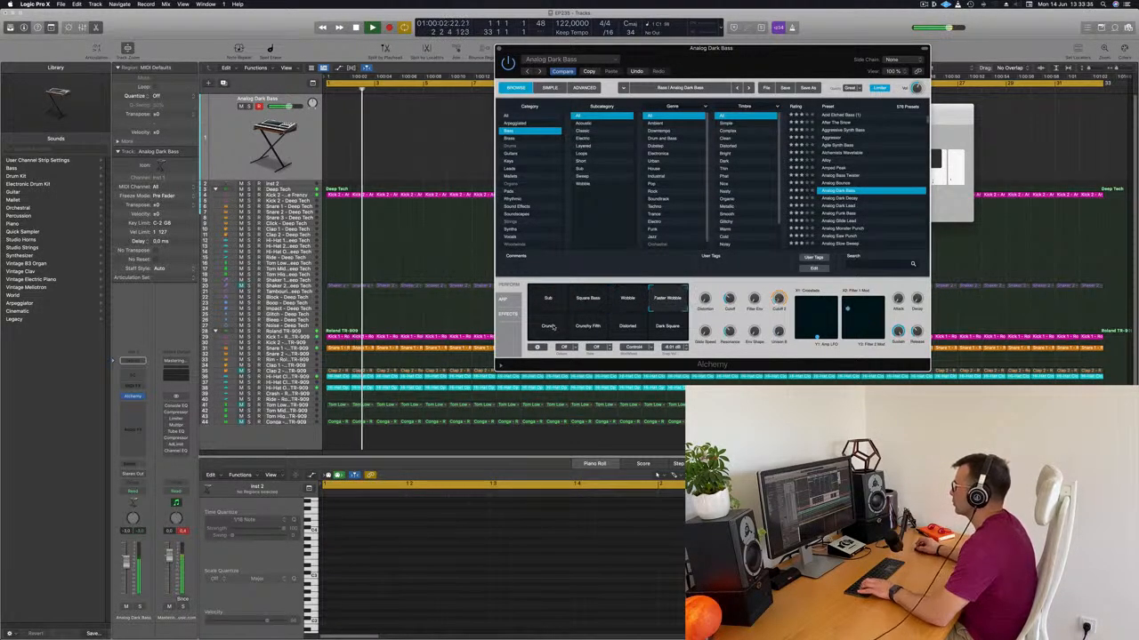
click(593, 330)
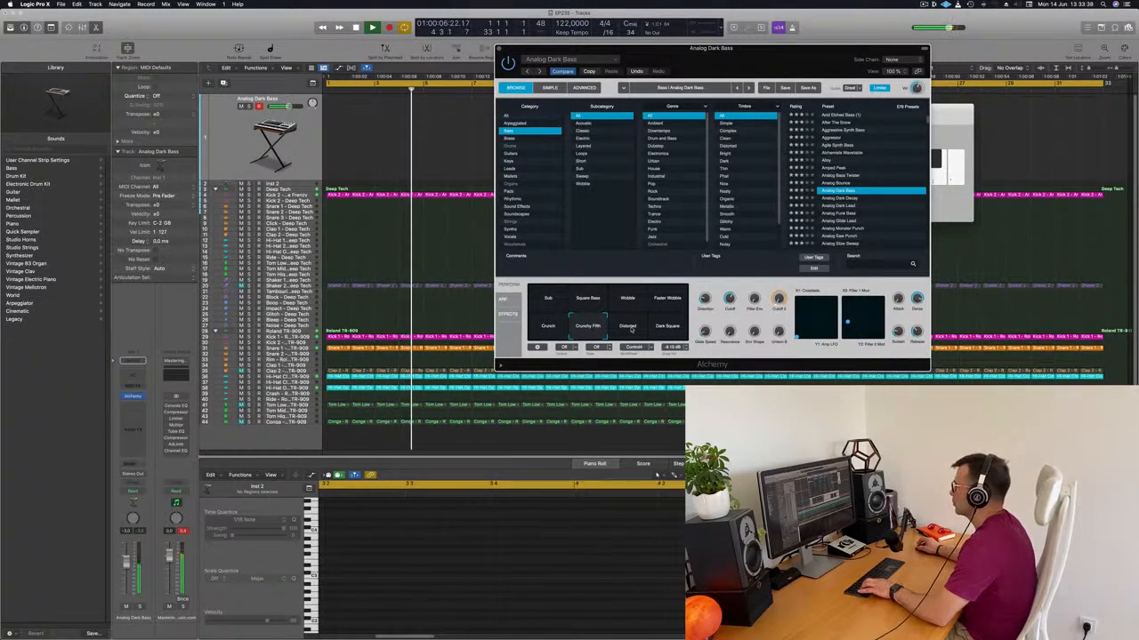
click(629, 328)
click(667, 329)
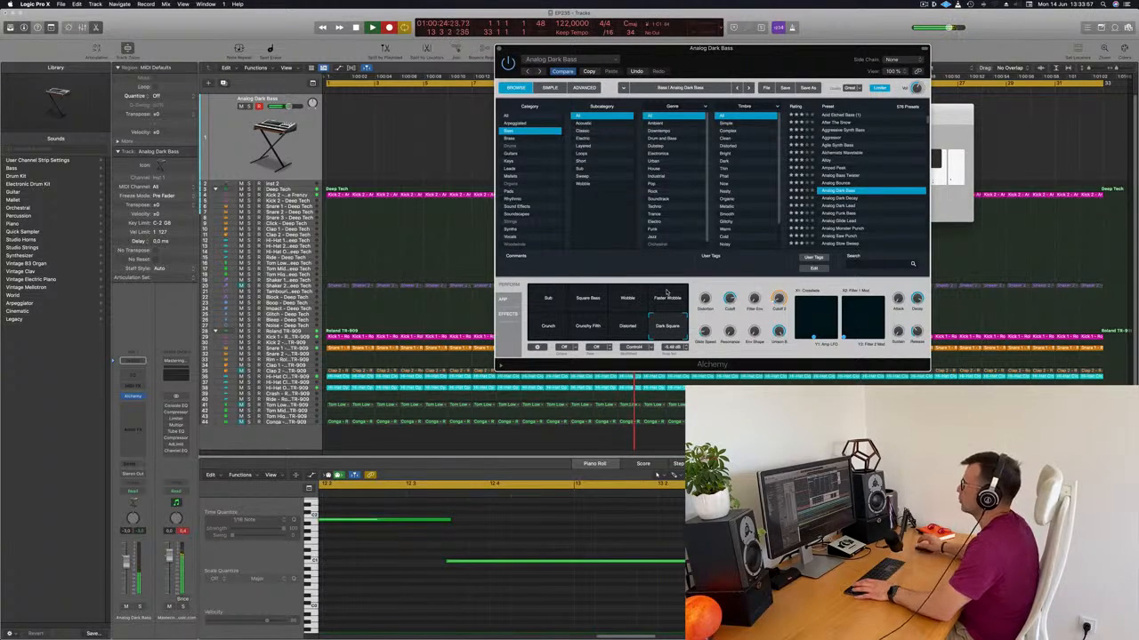
key(space)
Step: Split off and delete the part of the recorded bass region before bar 10, and move the remainder to bar 1
drag(745, 58, 1134, 106)
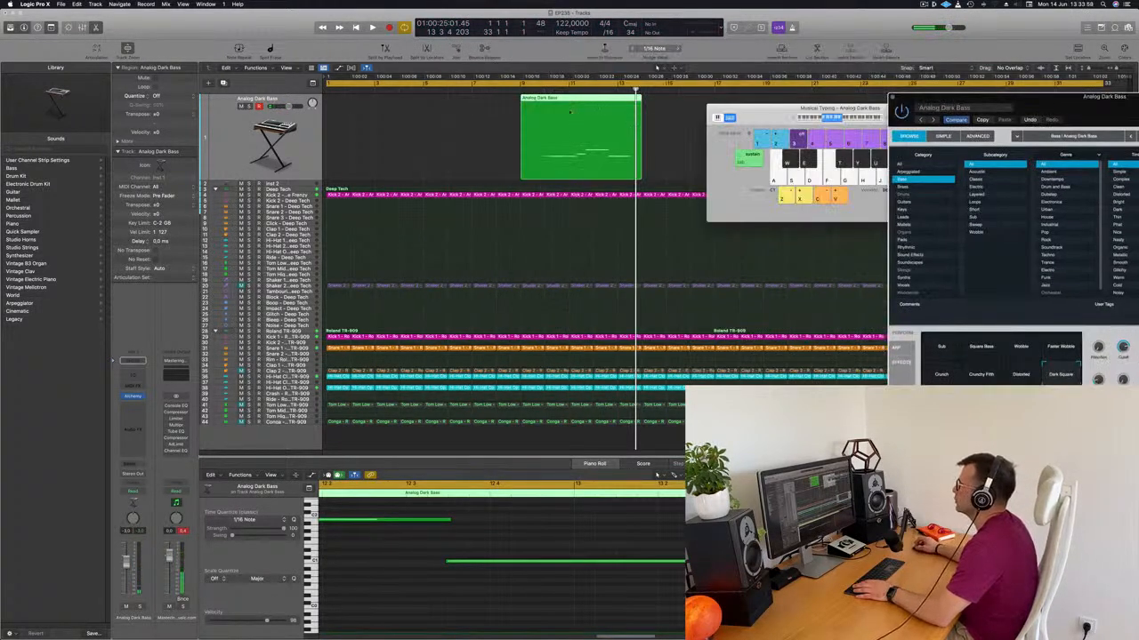
super+double_click(545, 99)
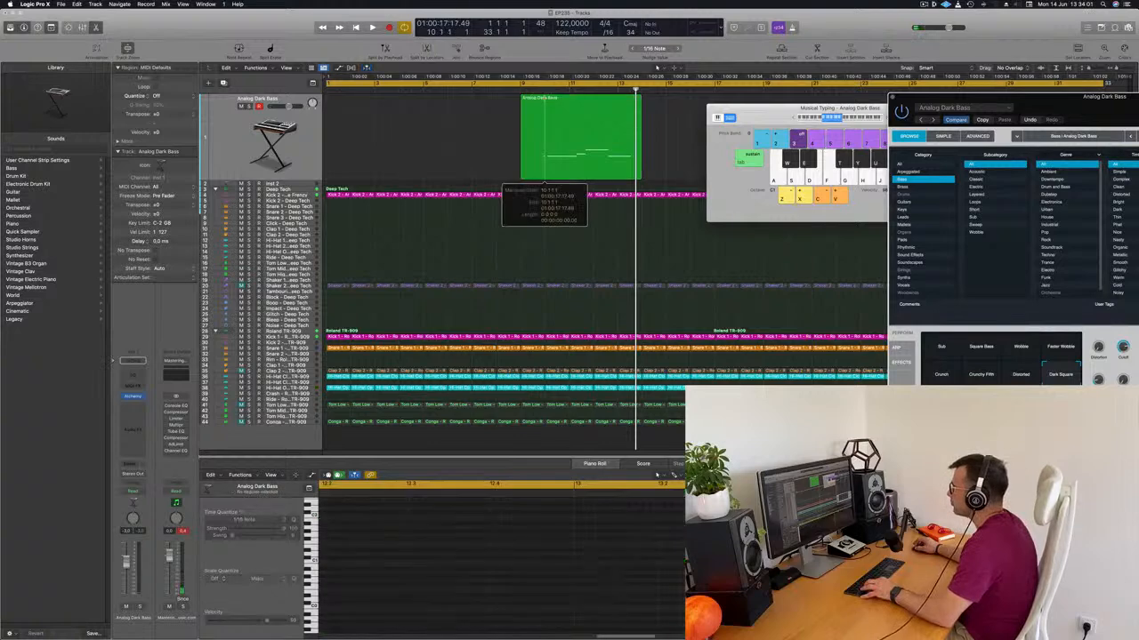
click(535, 100)
key(Delete)
drag(556, 102, 366, 105)
key(e)
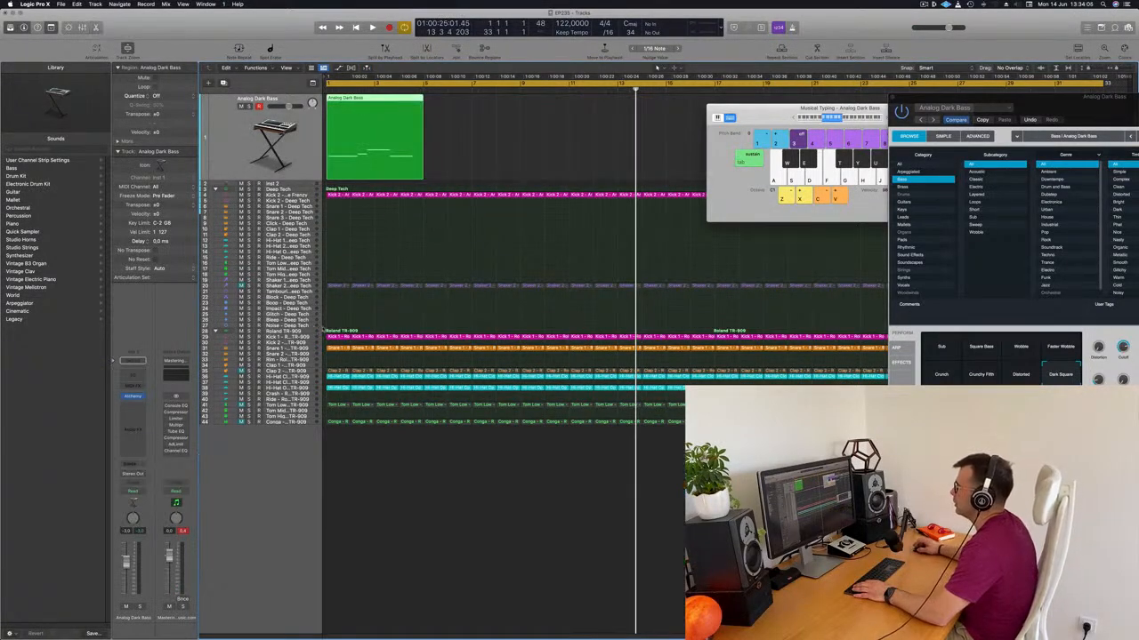
key(e)
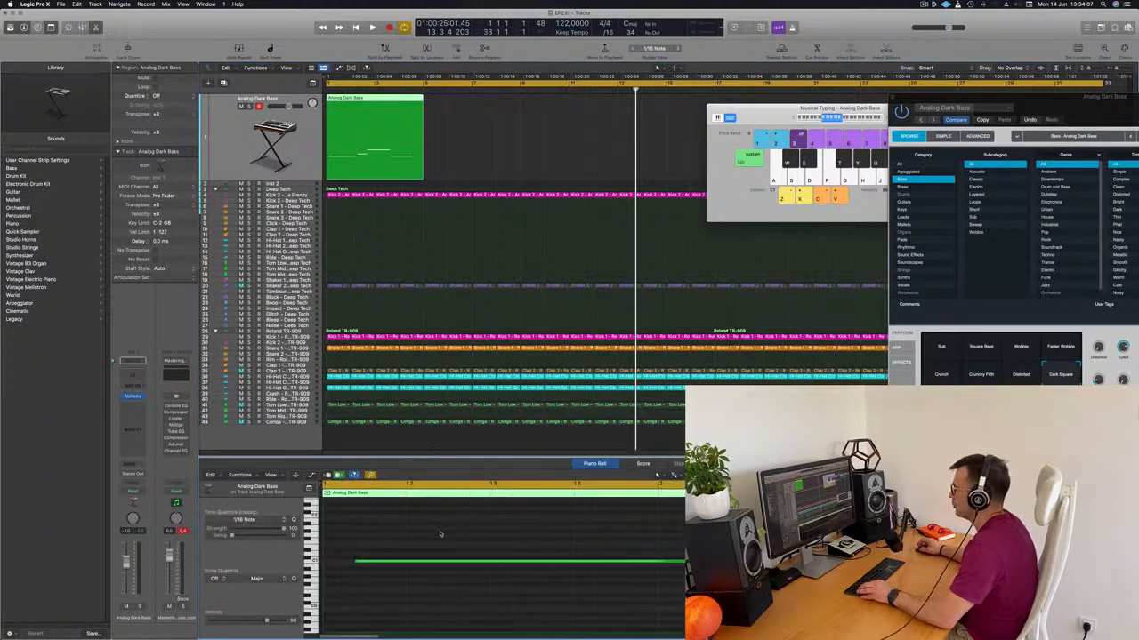
Step: Align the first bass note with the region's start and set its end at bar 2
click(469, 562)
key(space)
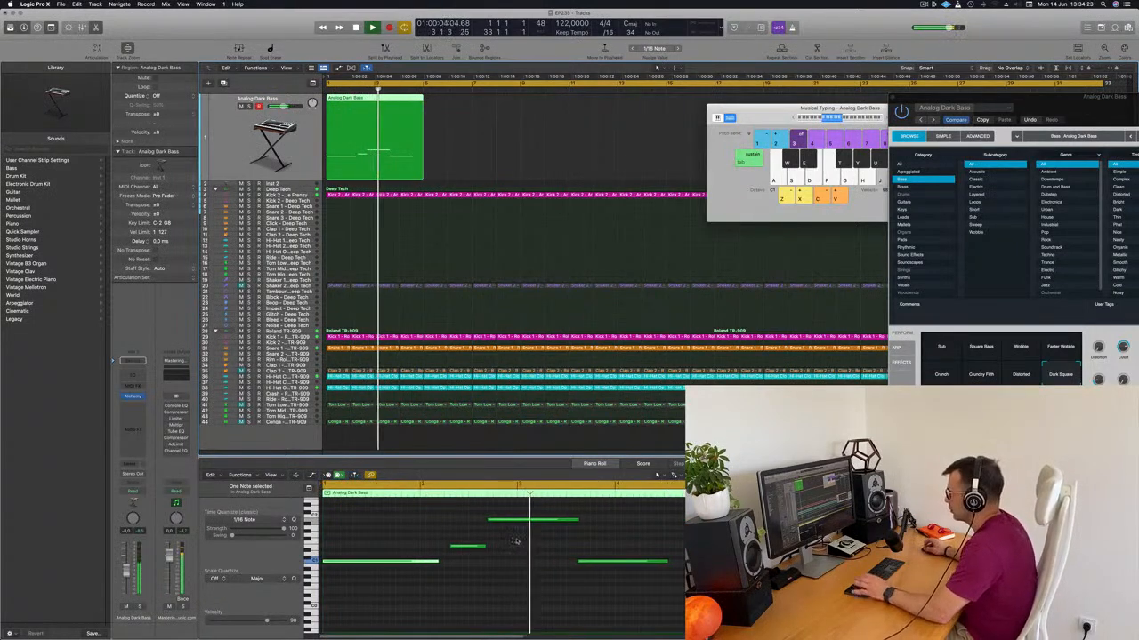
click(426, 540)
drag(438, 561, 419, 562)
Step: Nudge the second note to start at bar 2, lengthen it to beat 3 and shift the third note against it
key(alt+Left)
key(alt+Left)
key(alt+Left)
key(alt+Left)
key(alt+Left)
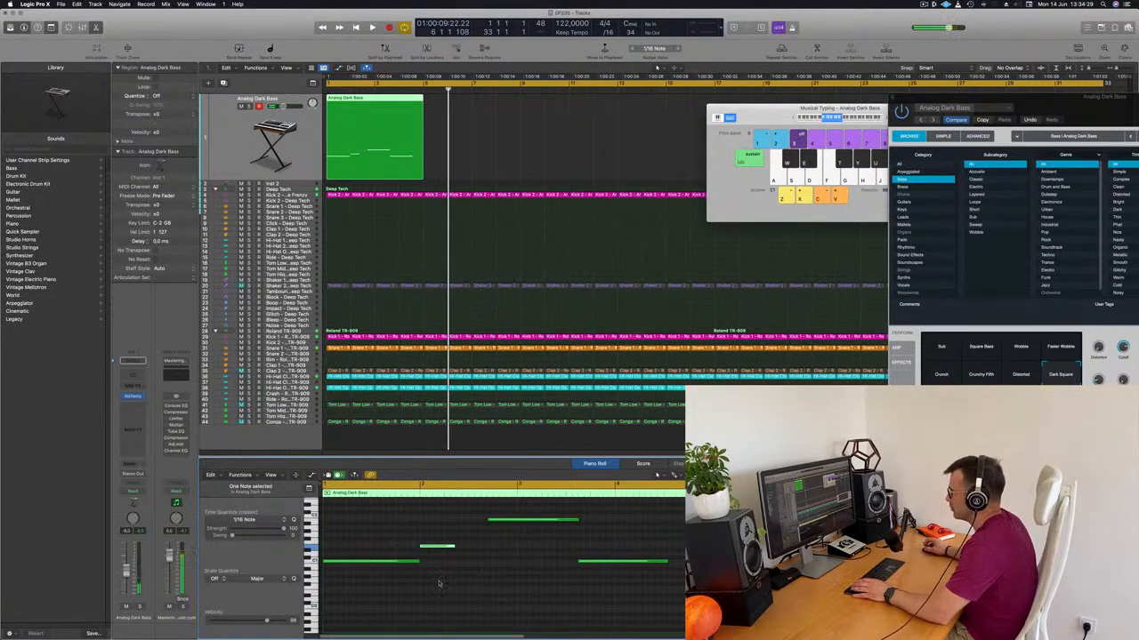
drag(453, 545, 492, 523)
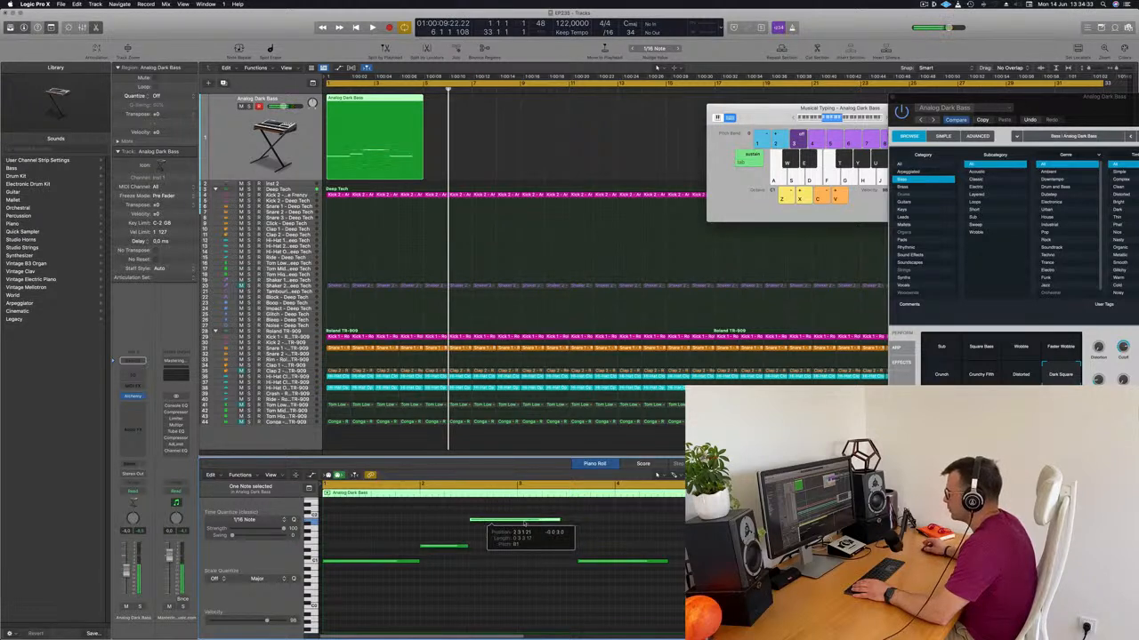
Step: Lengthen the third note slightly to about the middle of bar 3 and move the fourth note against its end
drag(562, 522, 564, 525)
drag(593, 564, 583, 565)
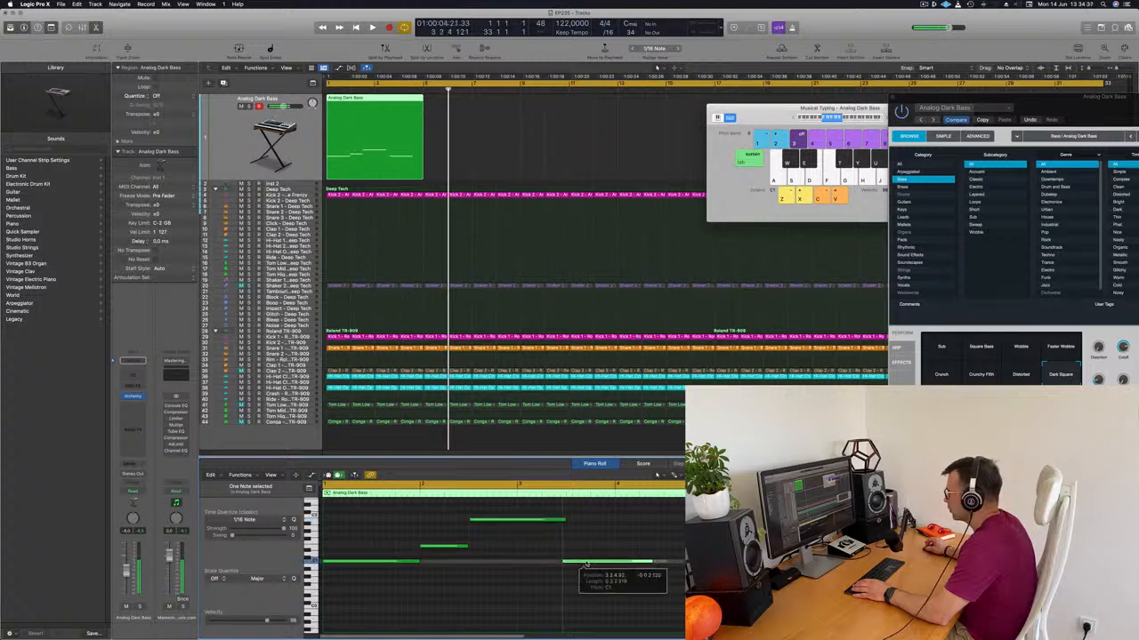
key(space)
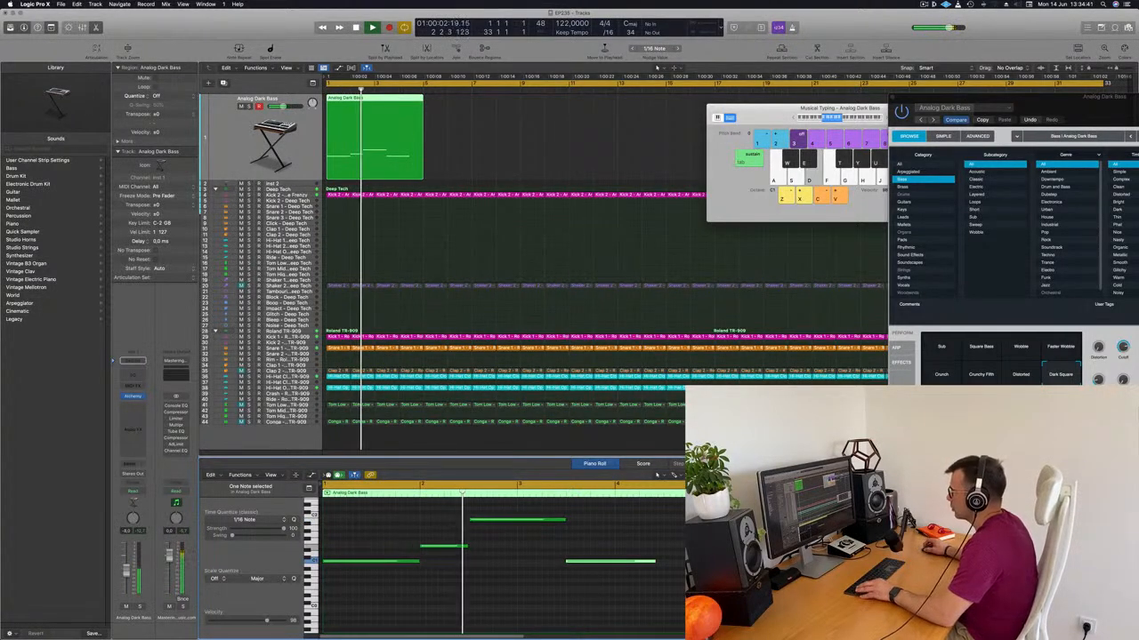
Step: Lengthen the fourth note almost to the region's end at bar 5 and play the bass line
key(super+Right)
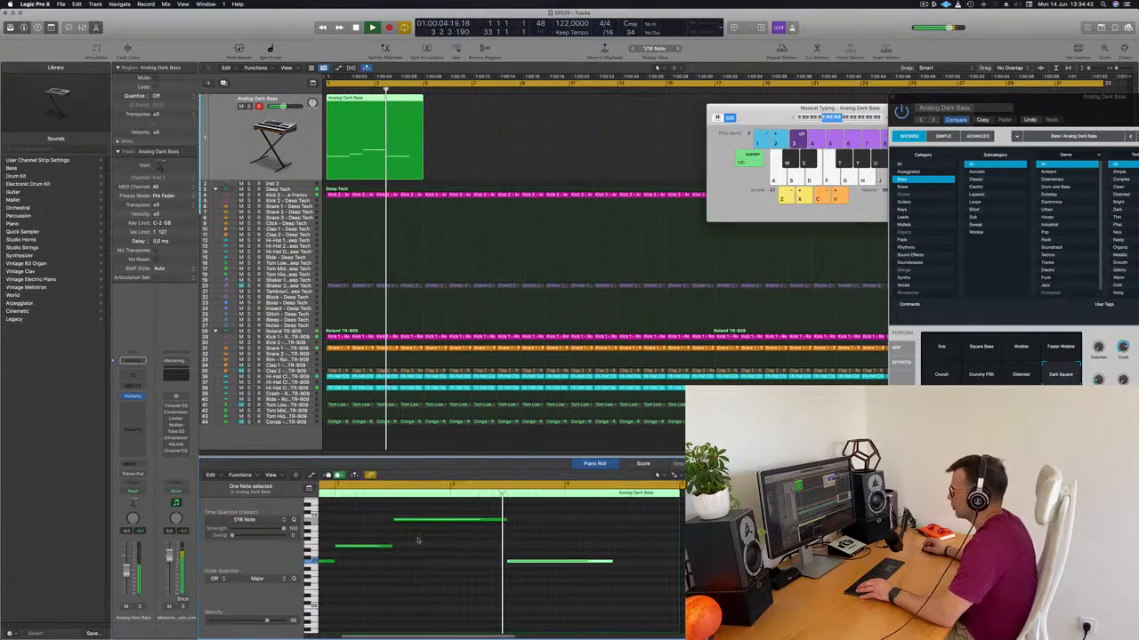
key(super+Left)
key(super+Left)
key(super+Left)
key(space)
drag(555, 561, 591, 566)
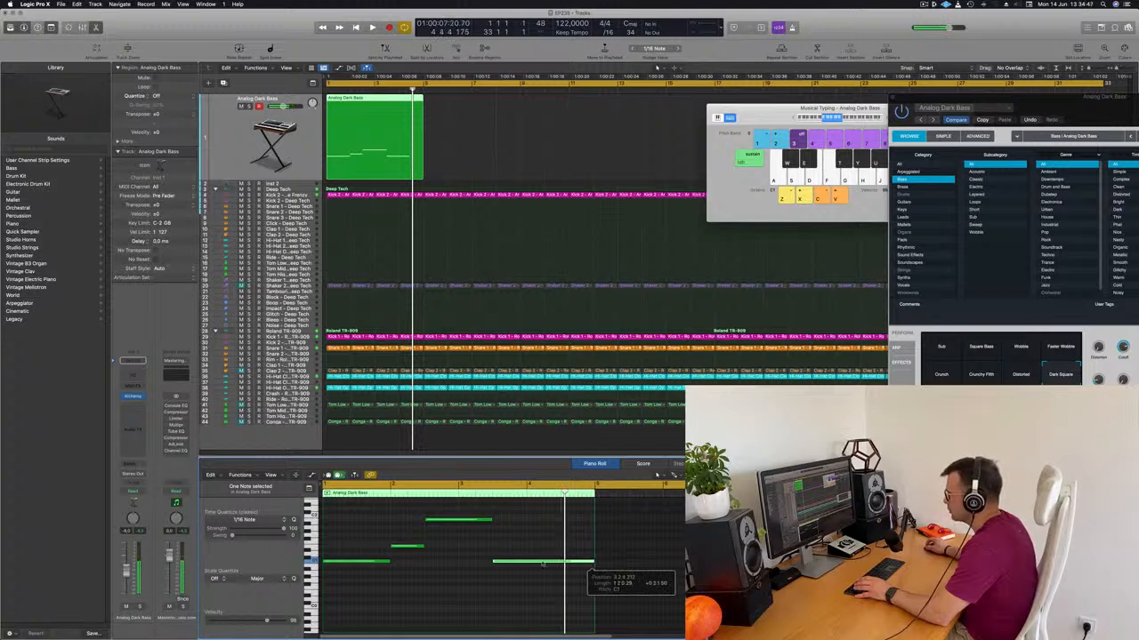
key(space)
key(space)
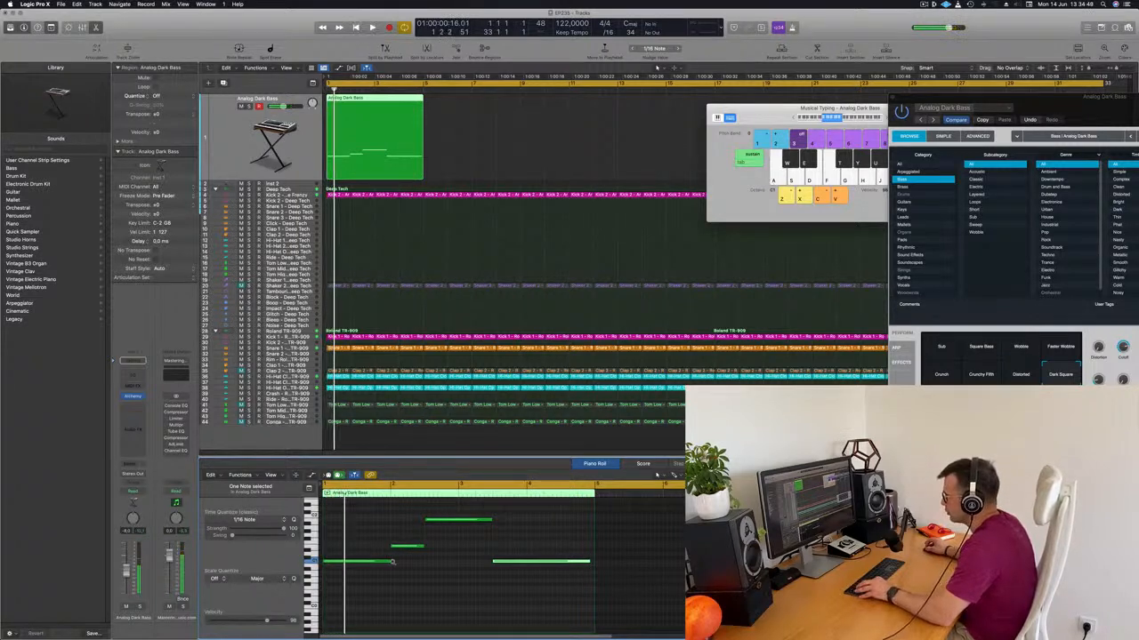
Step: Trim the ends of the first three bass notes slightly, leaving small gaps before the notes that follow
key(super+Right)
key(super+Right)
key(super+Right)
drag(437, 561, 435, 566)
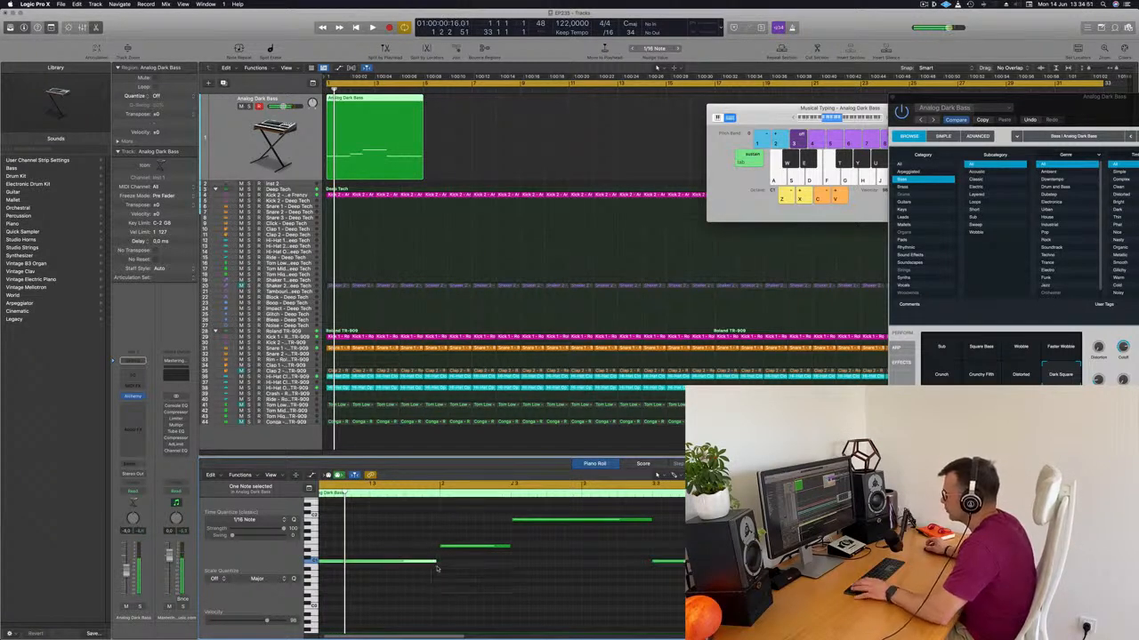
key(space)
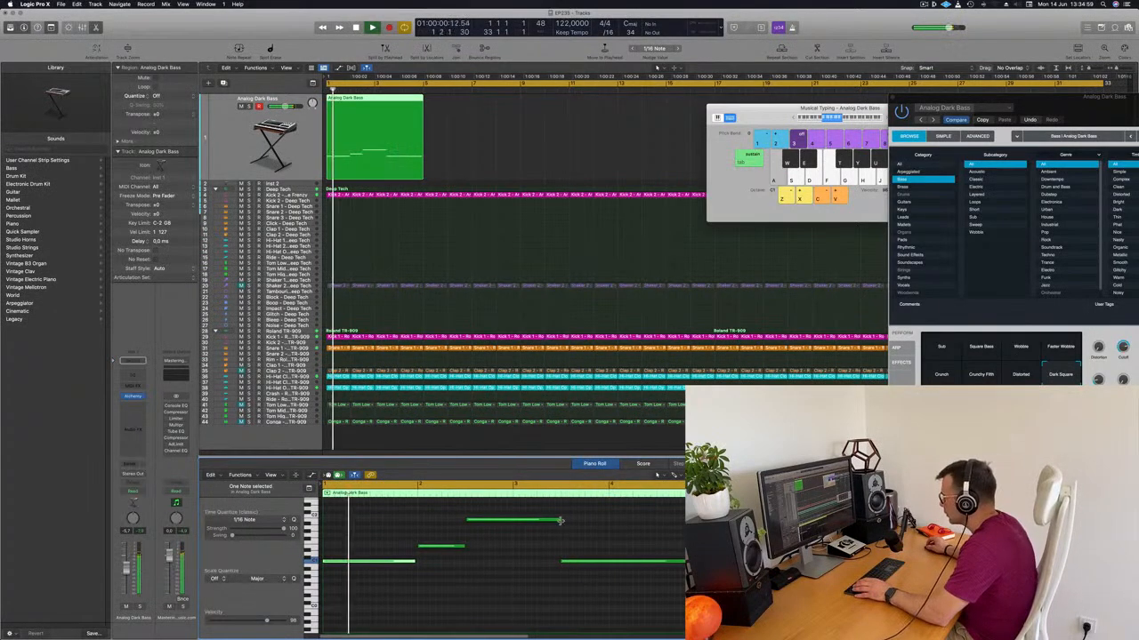
drag(559, 521, 557, 521)
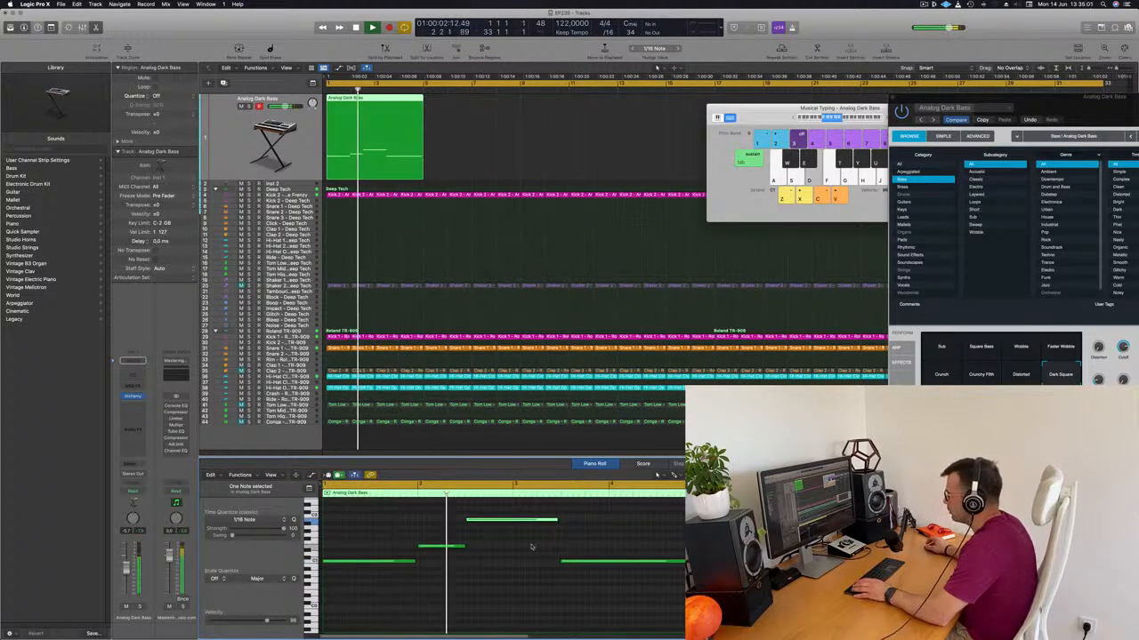
drag(463, 547, 458, 548)
Step: Select all four bass notes and lengthen them together very slightly
key(super+Right)
key(super+Right)
key(super+Right)
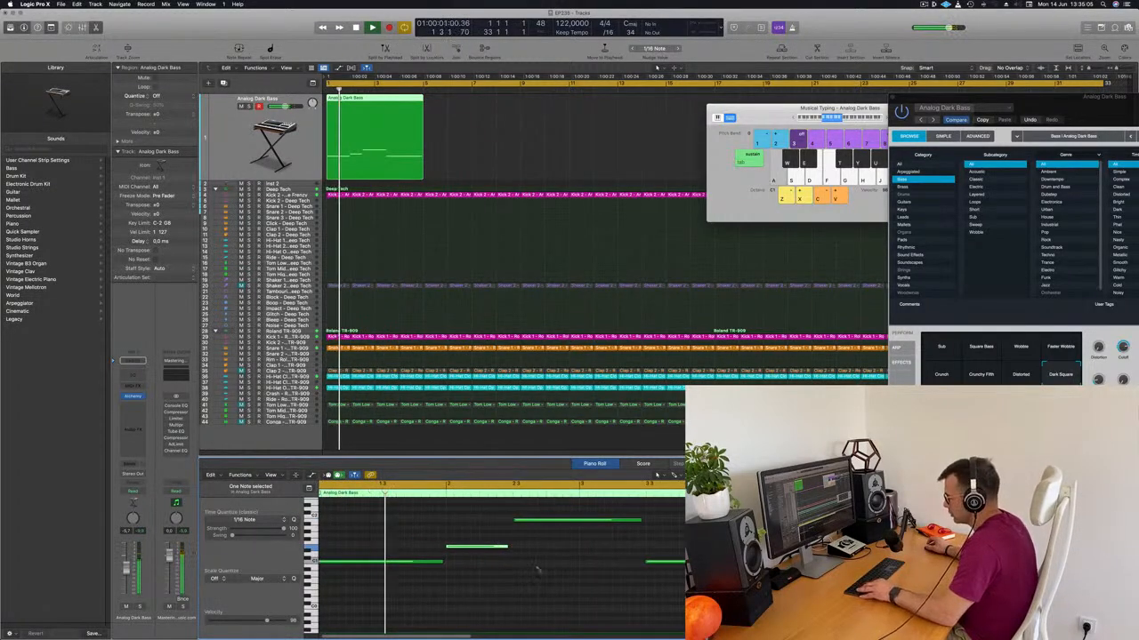
key(super+a)
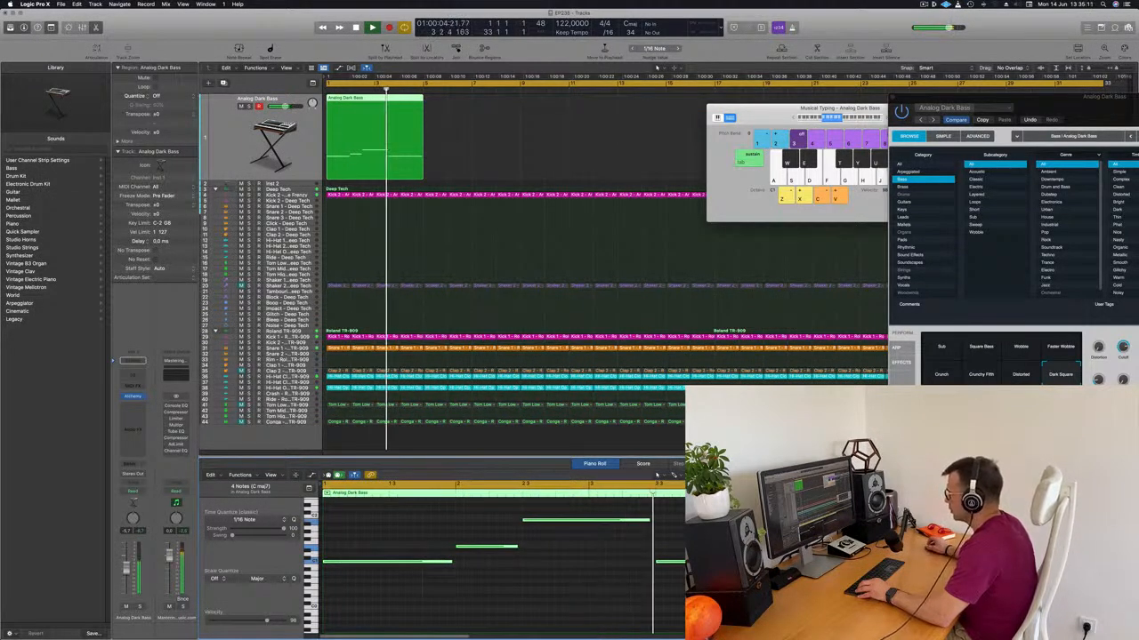
drag(649, 520, 651, 520)
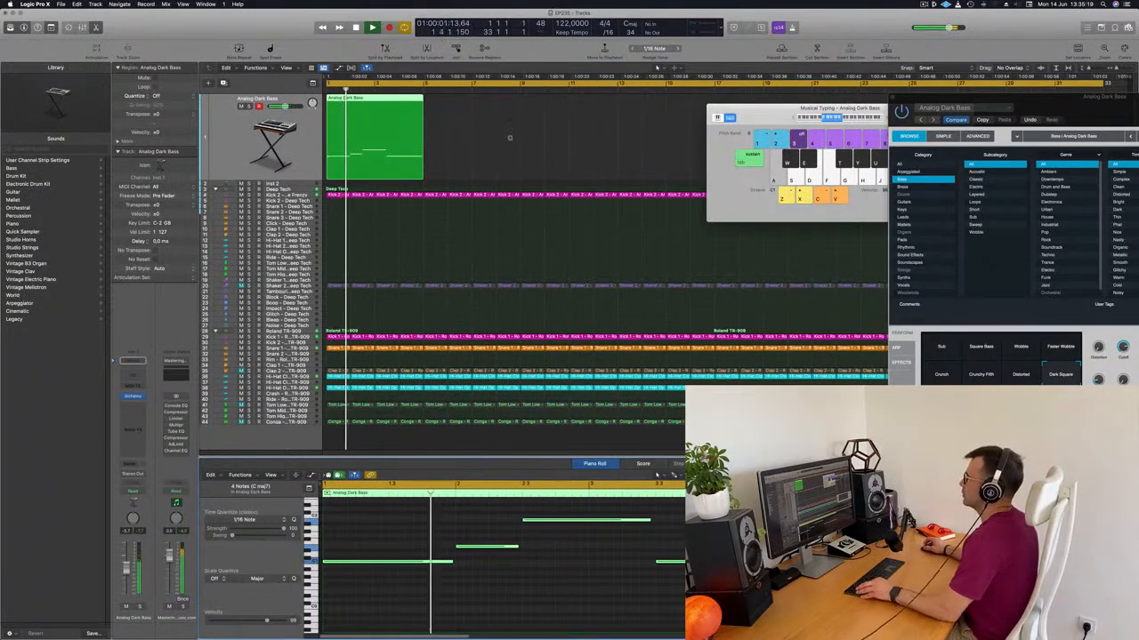
Step: Copy the bass region to bar 5 and set the cycle range to bars 1 to 9, playing it from the start
drag(374, 107, 472, 108)
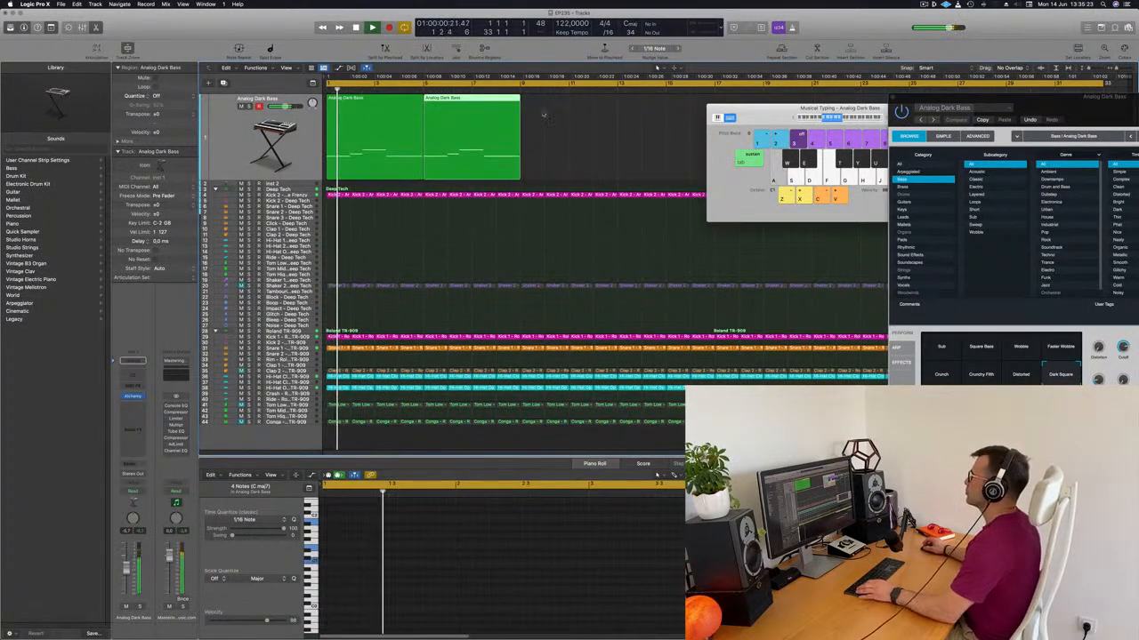
shift+click(339, 125)
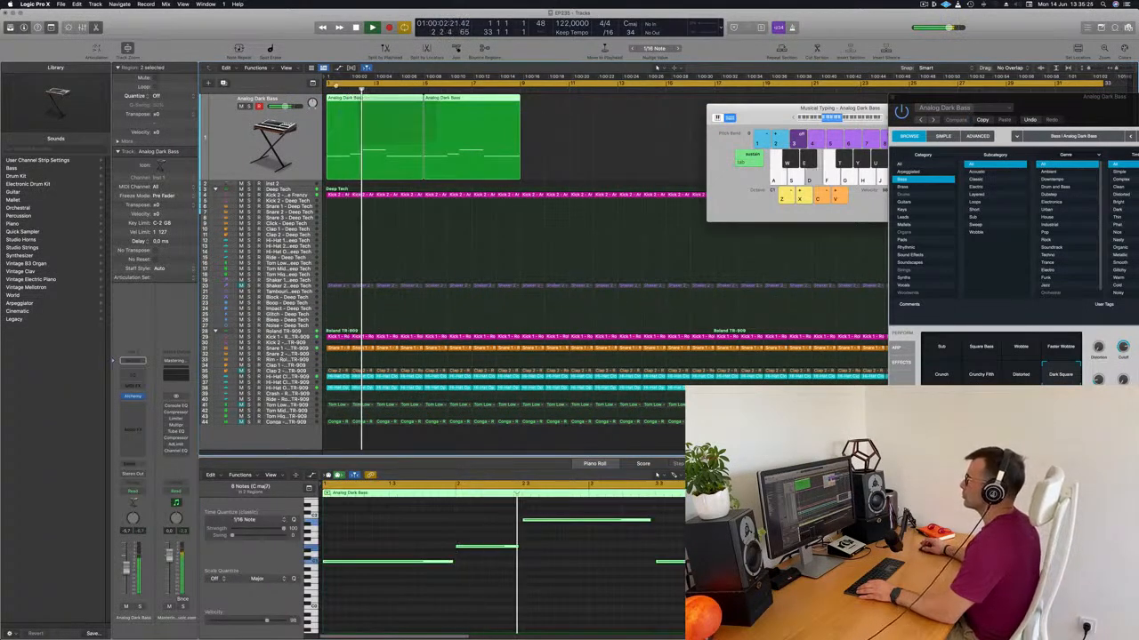
drag(328, 84, 518, 84)
key(space)
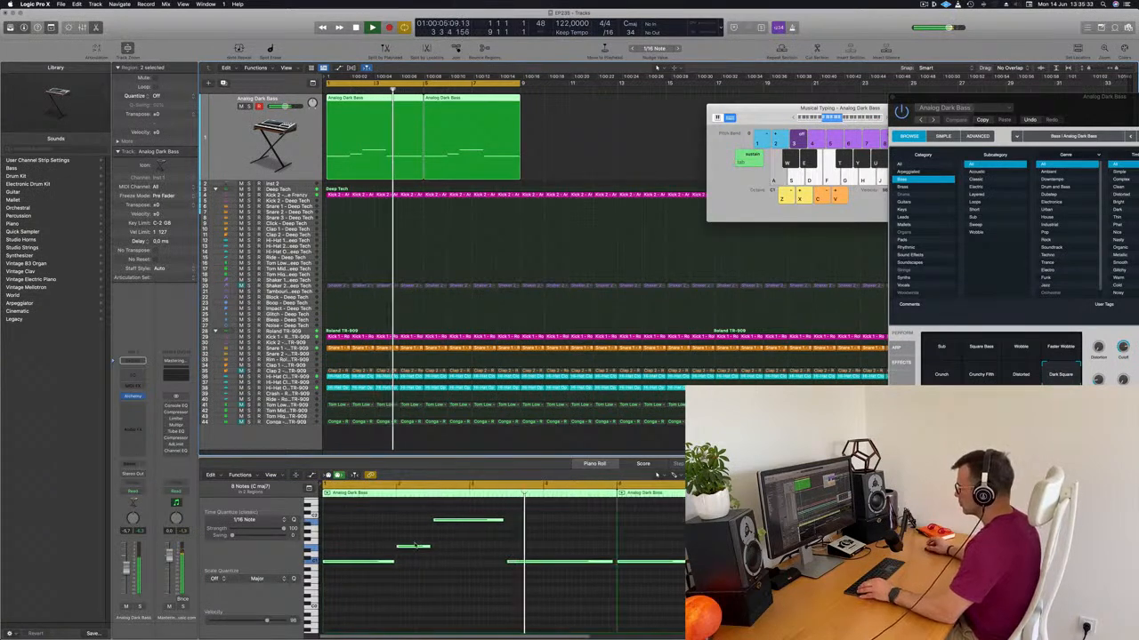
key(Return)
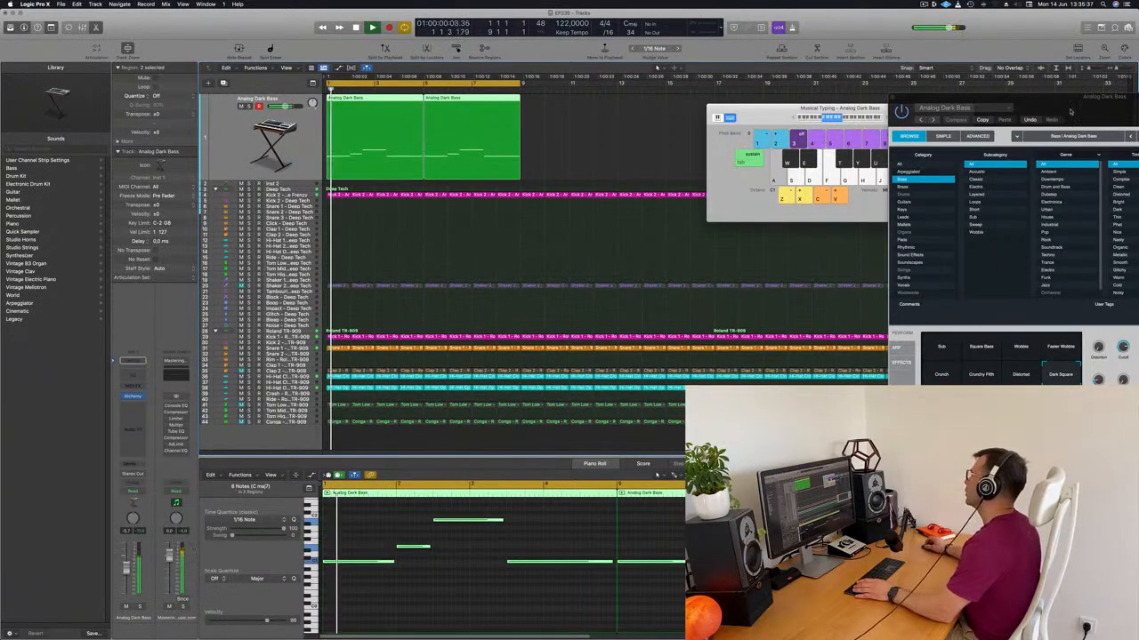
Step: Bring the Alchemy window back into view and listen to the bass line looping with the drums
drag(1071, 111, 721, 156)
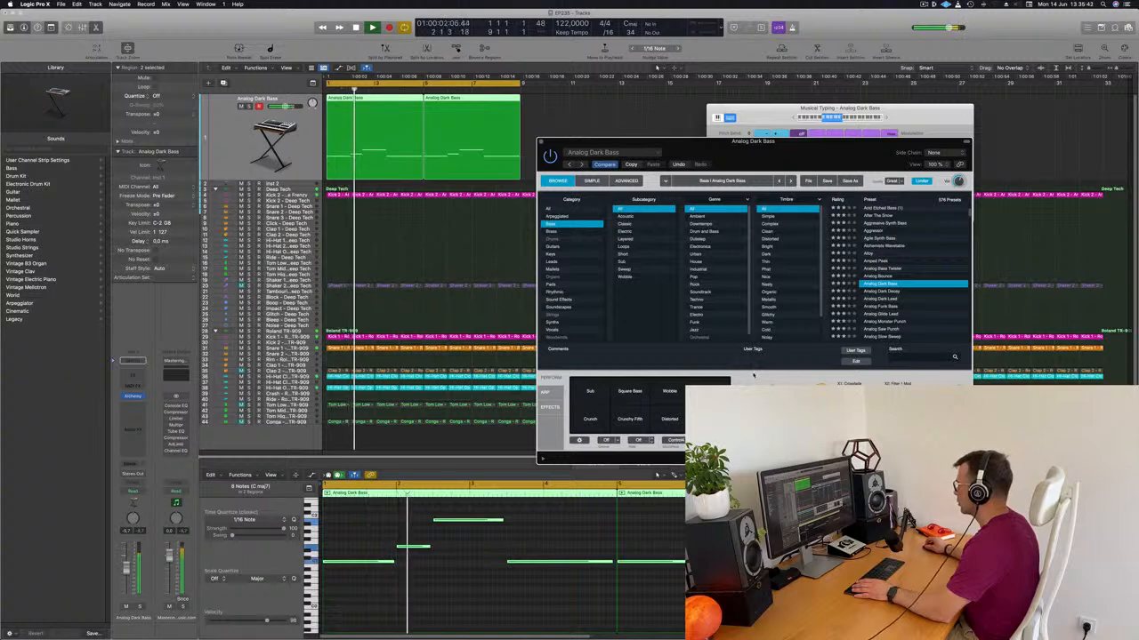
key(space)
key(space)
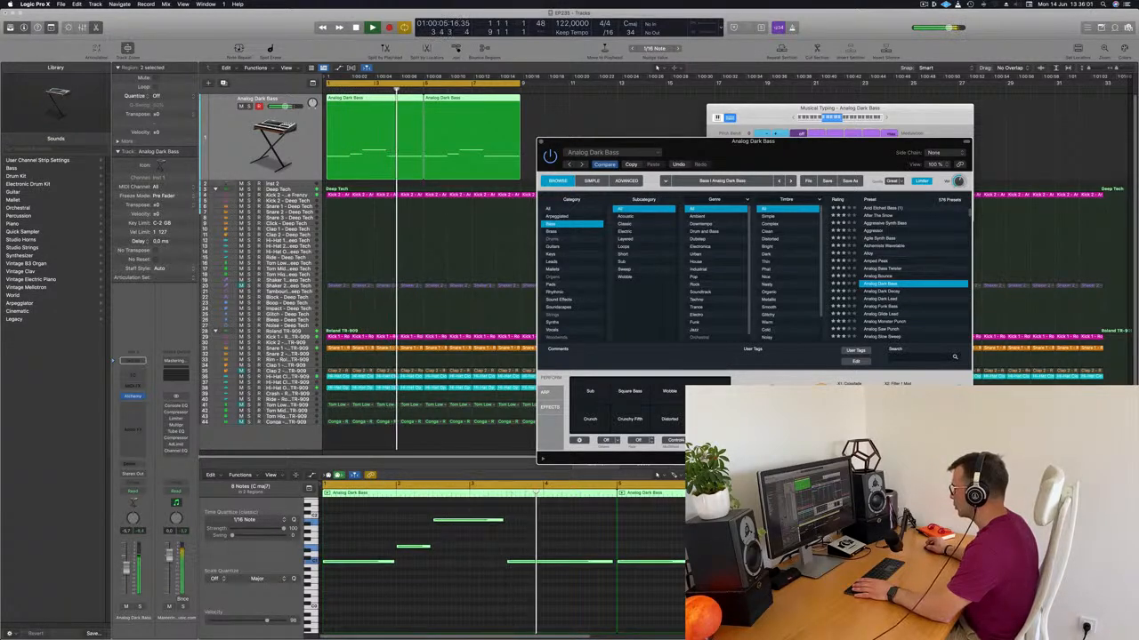
key(Return)
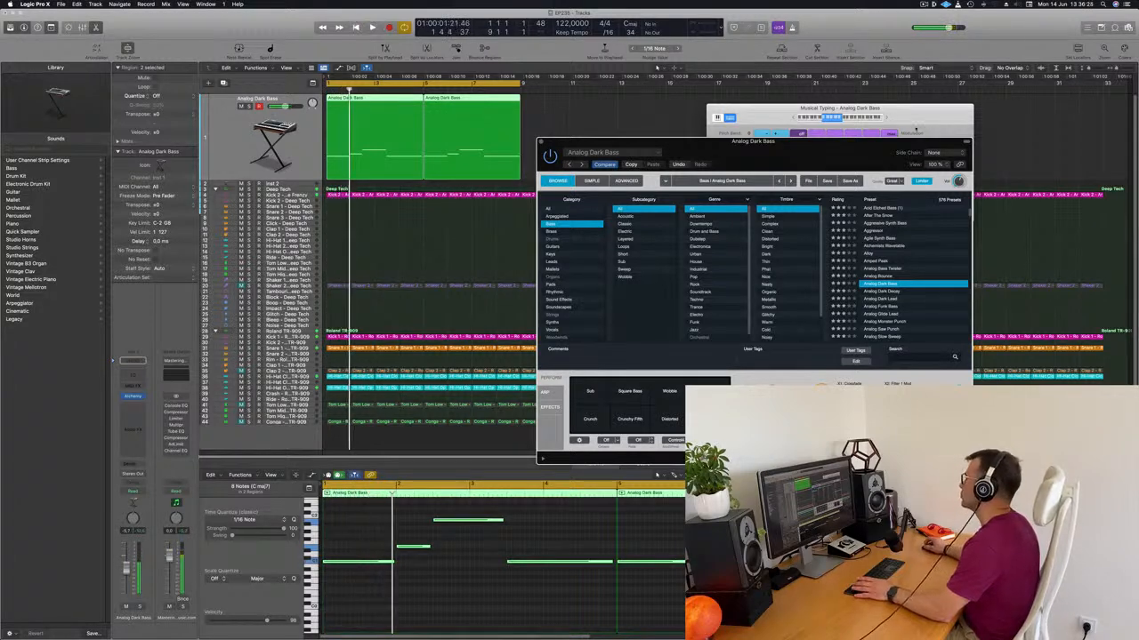
Step: Reposition the Alchemy window, close it and replay the bass loop from the start
drag(835, 140, 888, 99)
drag(647, 353, 745, 367)
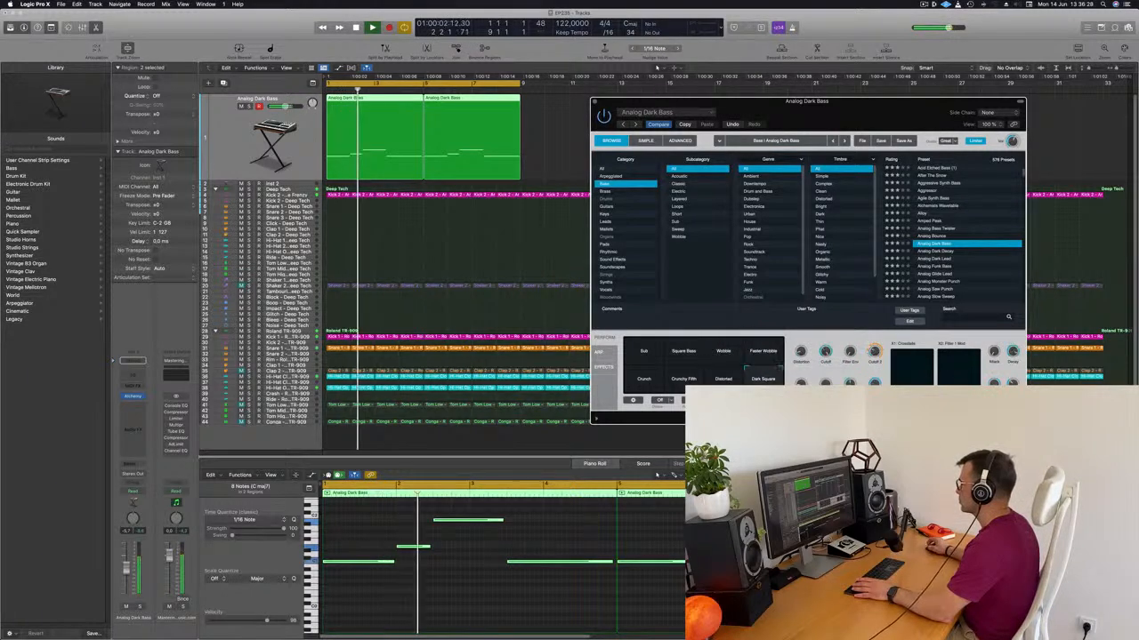
key(space)
drag(861, 112, 603, 92)
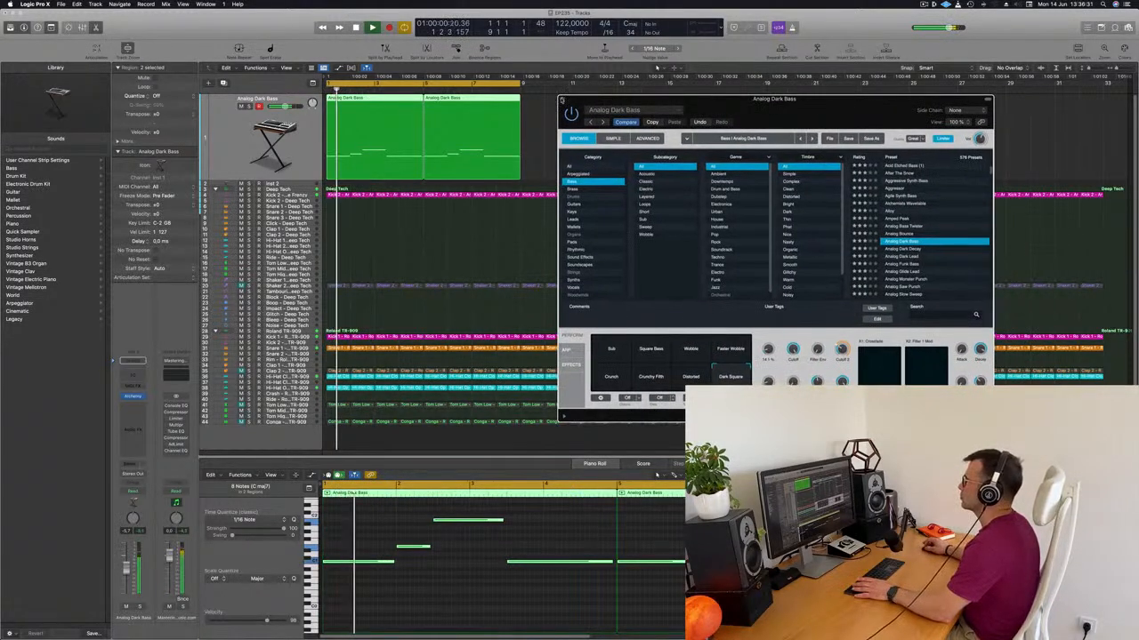
key(super+w)
key(space)
key(space)
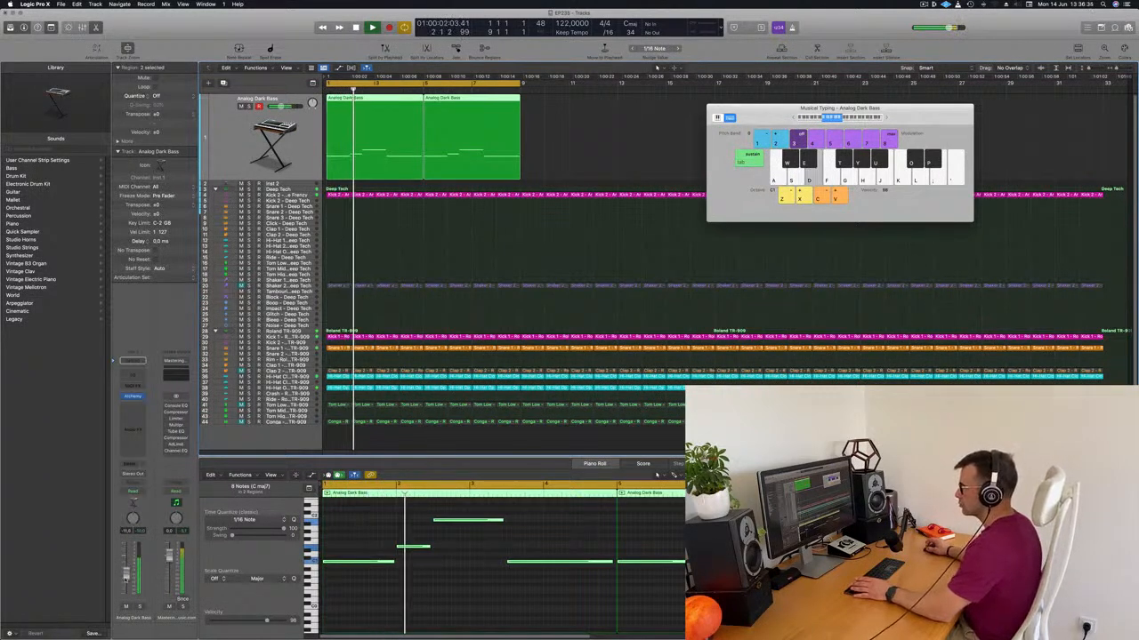
key(space)
key(space)
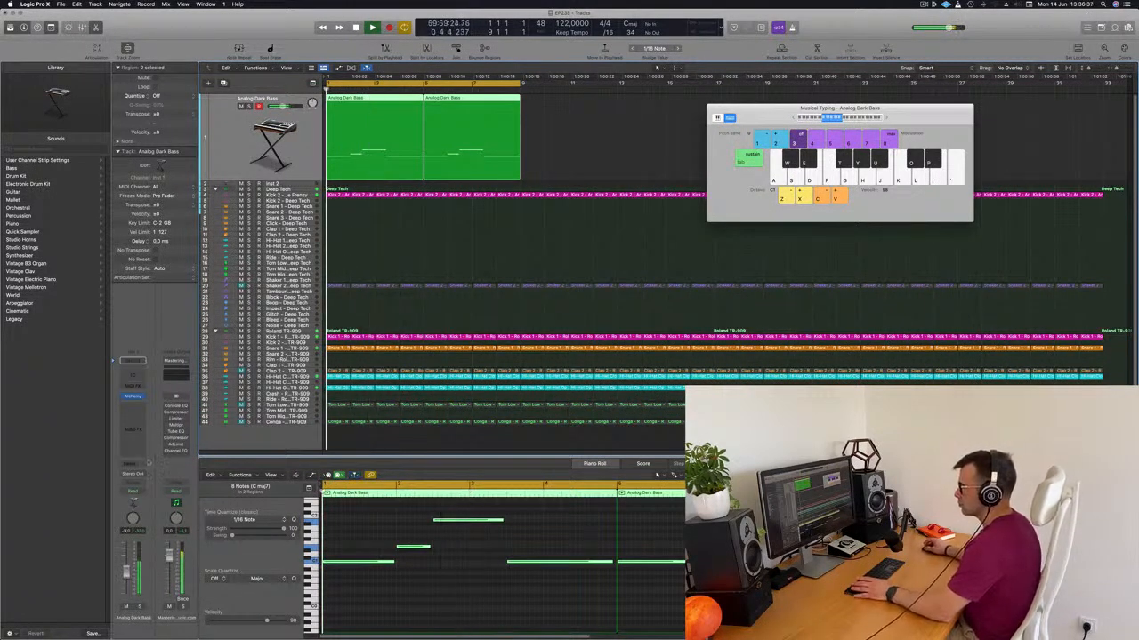
Step: Add a send to Bus 9 on the Analog Dark Bass channel strip
click(134, 464)
mouse_move(147, 475)
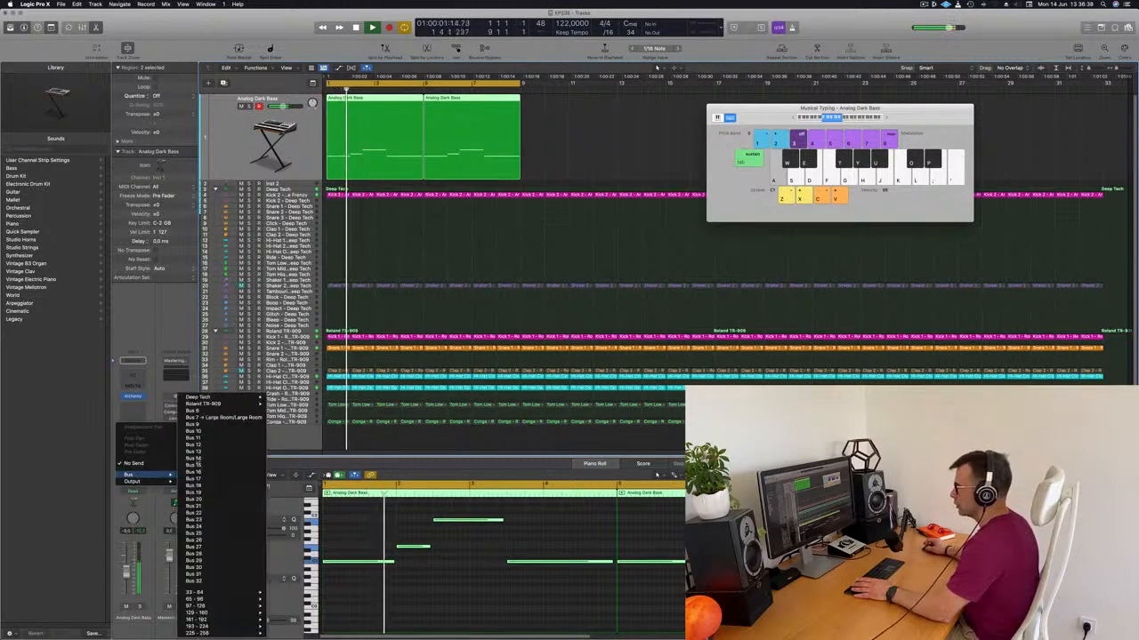
click(219, 424)
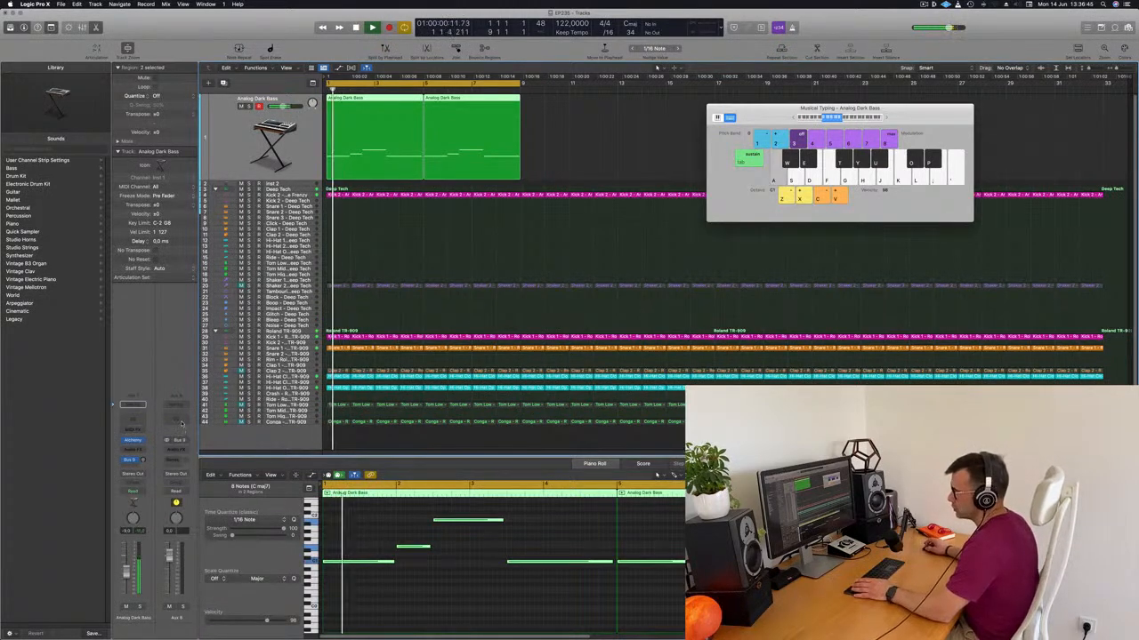
Step: Insert SilverVerb on the effects bus's aux channel and load the grandiose setting
click(177, 450)
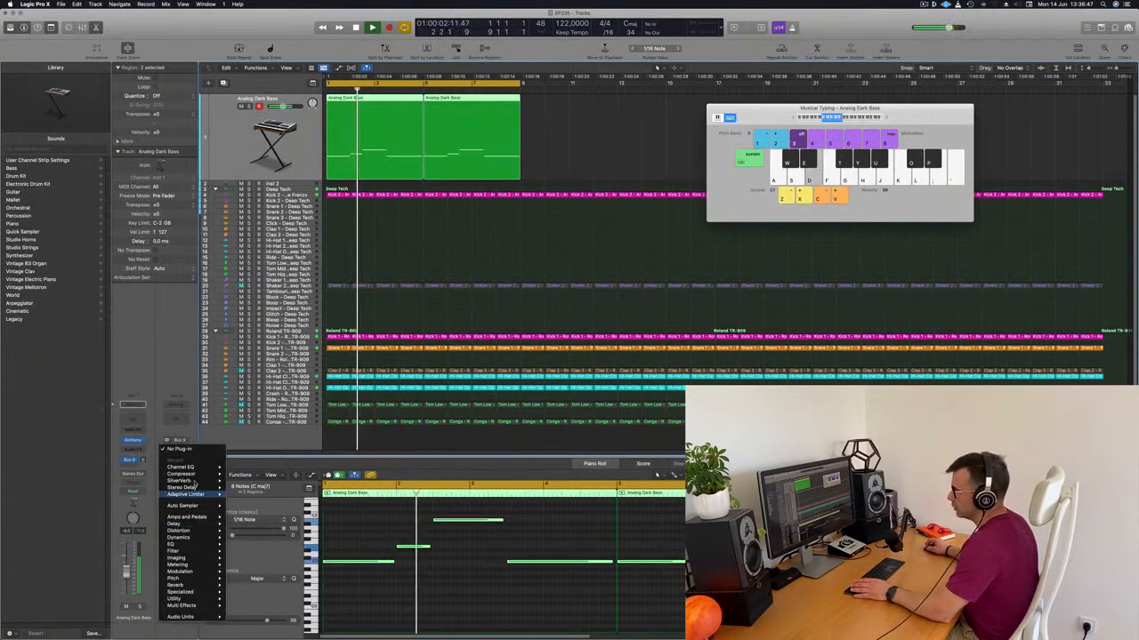
mouse_move(194, 483)
click(242, 481)
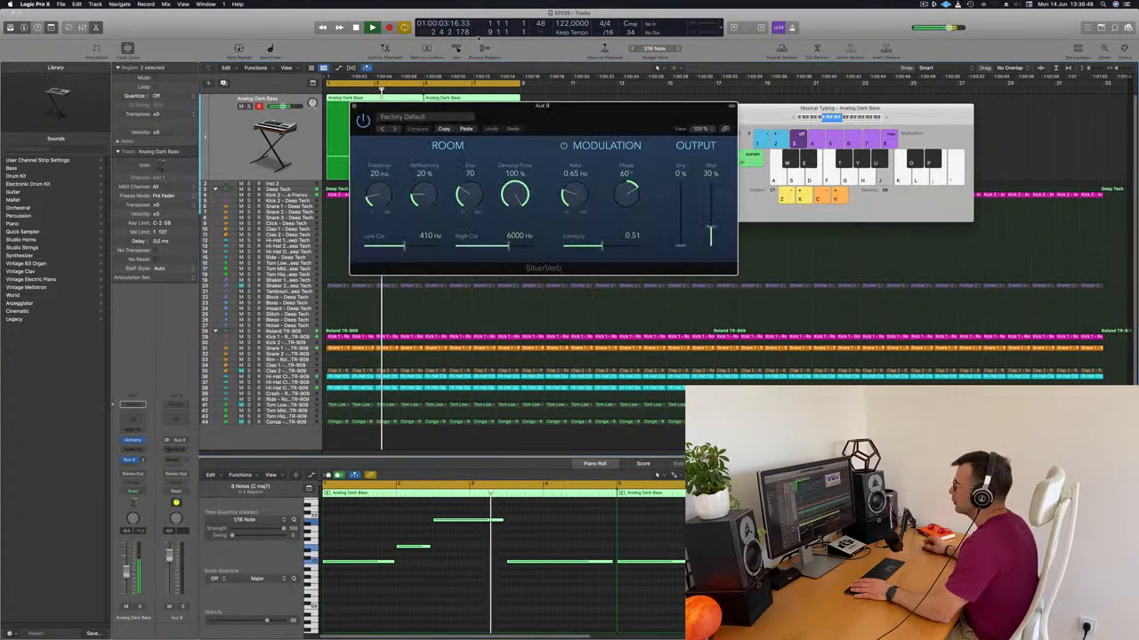
click(468, 114)
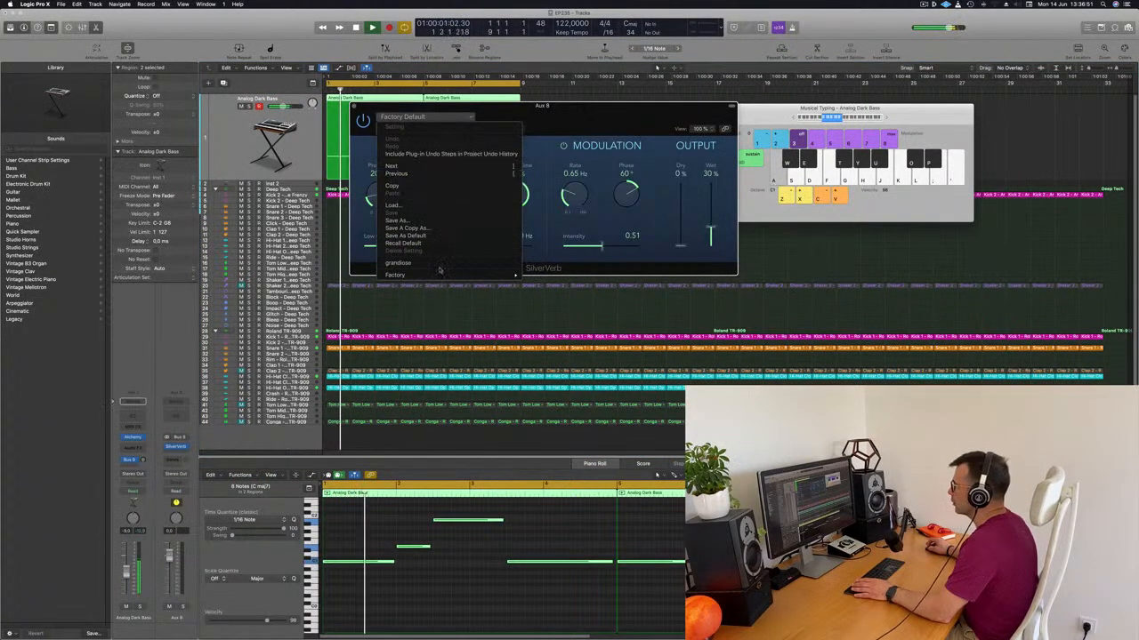
click(398, 263)
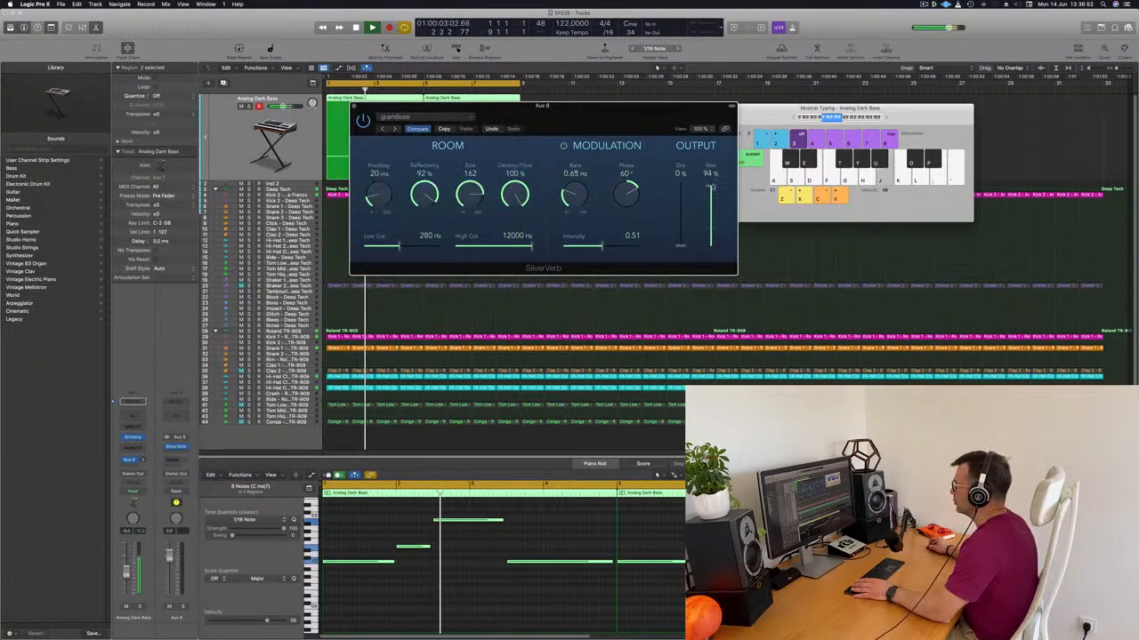
Step: Set SilverVerb's size to 68 and wet output to 100% while auditioning the loop, and close the plug-in
key(space)
key(space)
drag(467, 195, 468, 248)
key(space)
key(space)
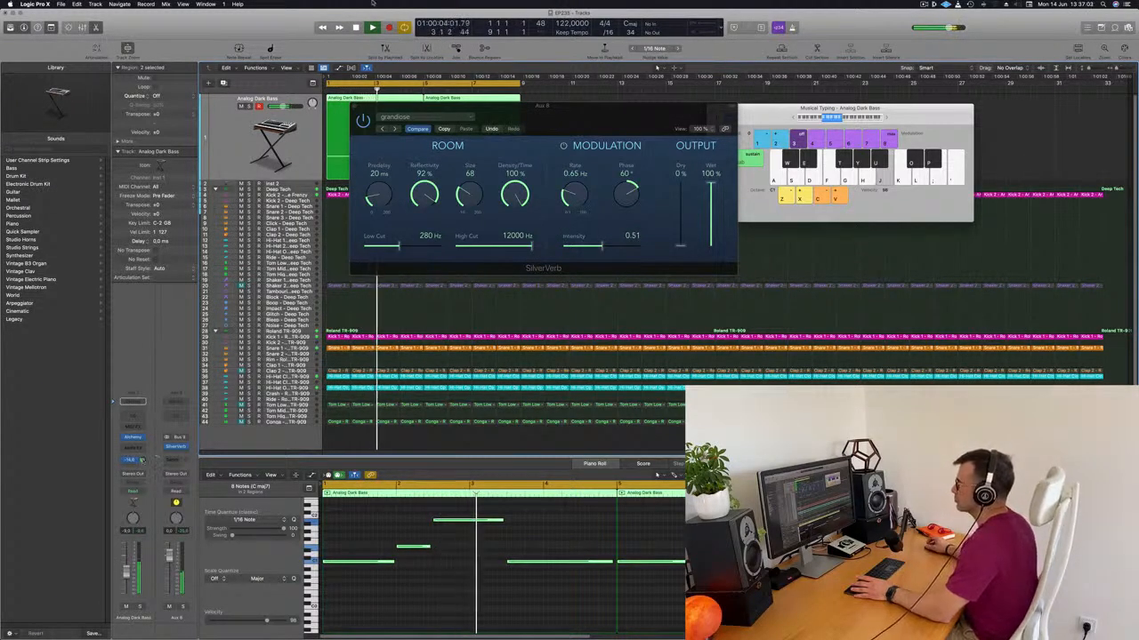
click(355, 108)
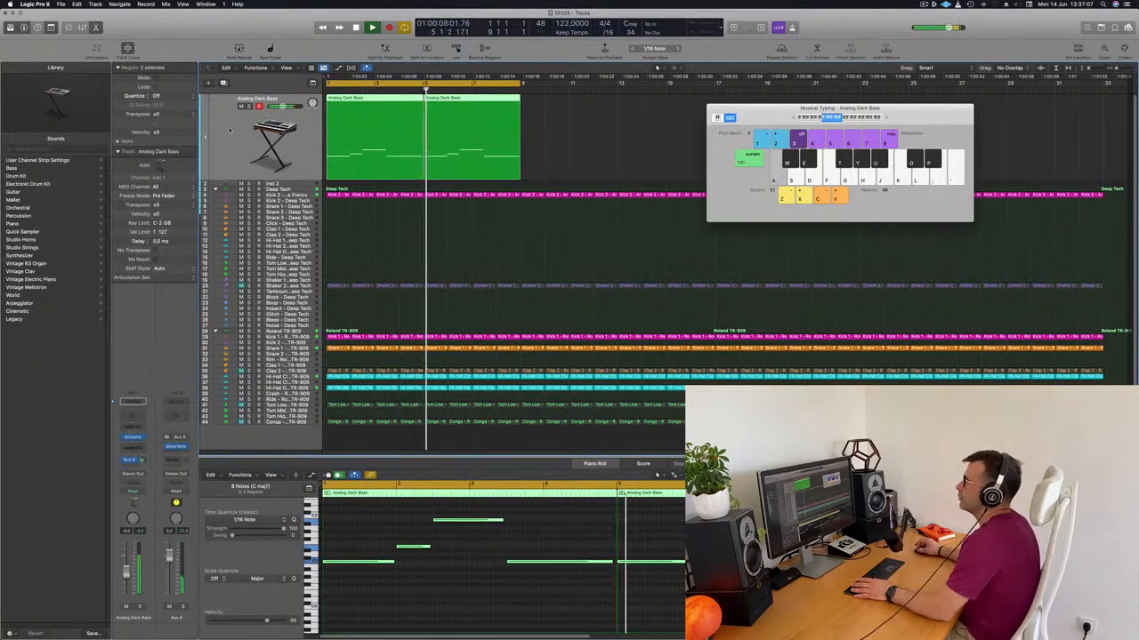
Step: Duplicate the Analog Dark Bass track with its settings and replace Alchemy with Sylenth1 on the new track
click(223, 83)
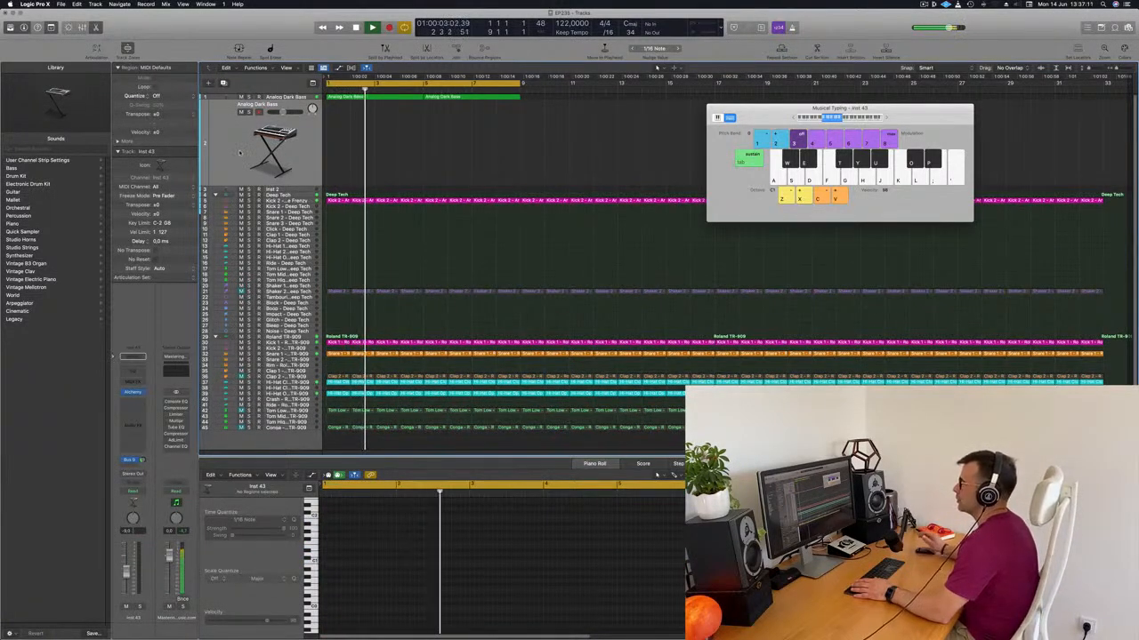
key(Return)
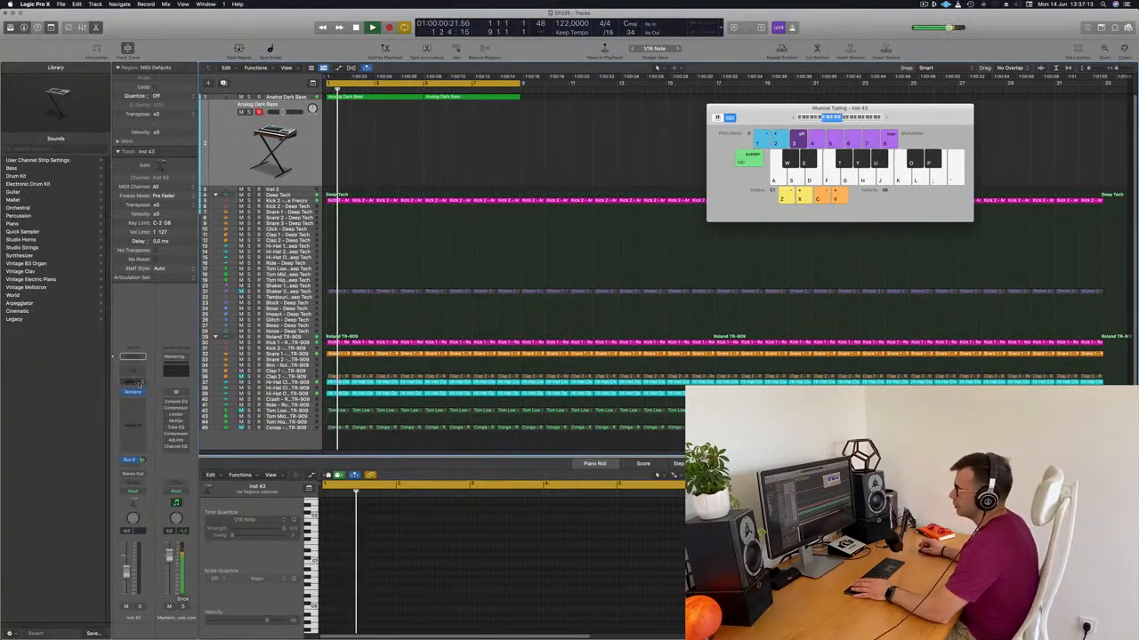
click(142, 356)
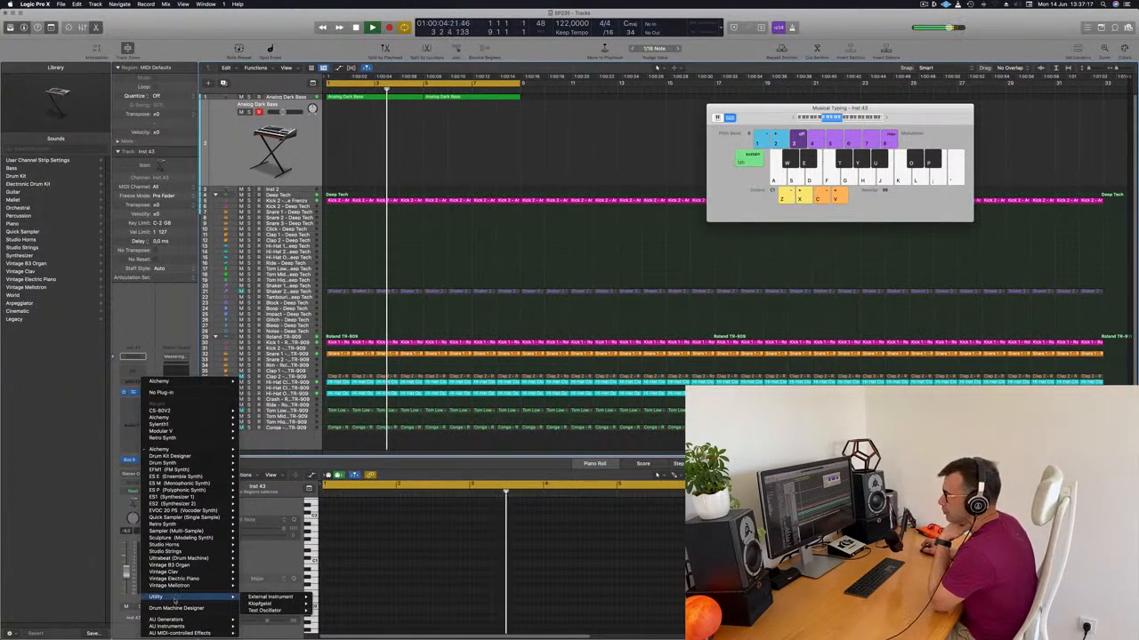
mouse_move(180, 625)
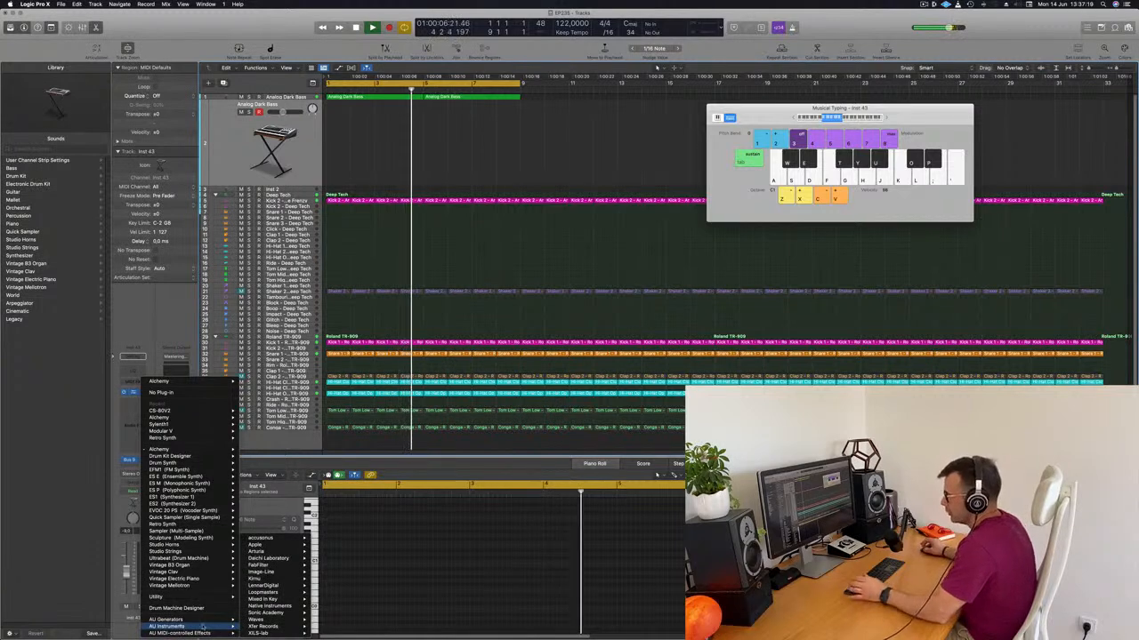
mouse_move(285, 587)
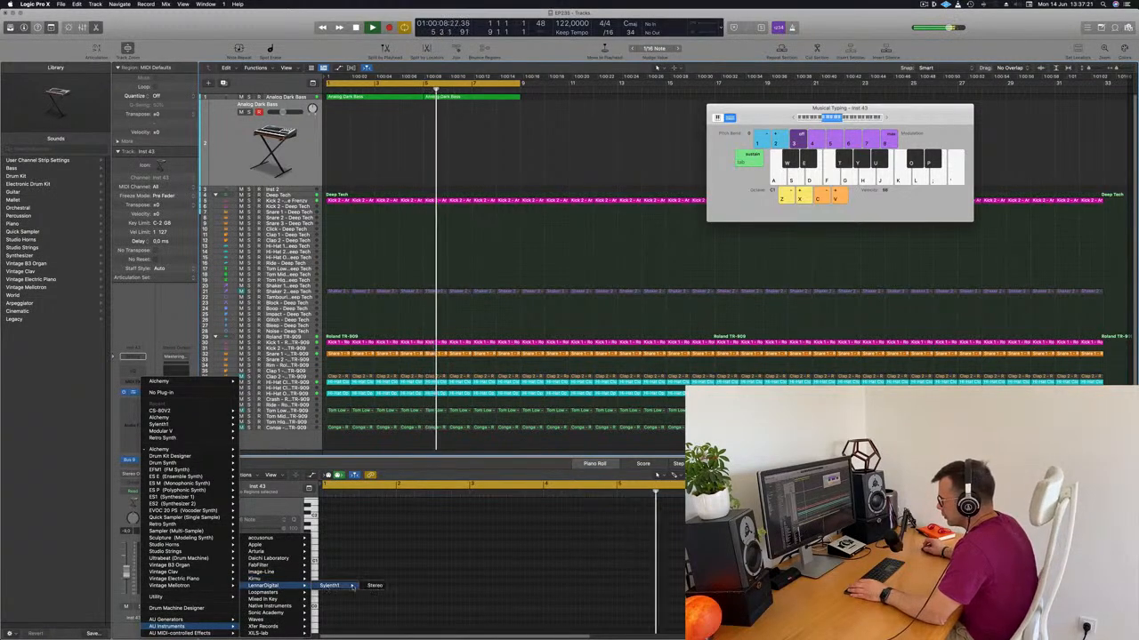
click(329, 585)
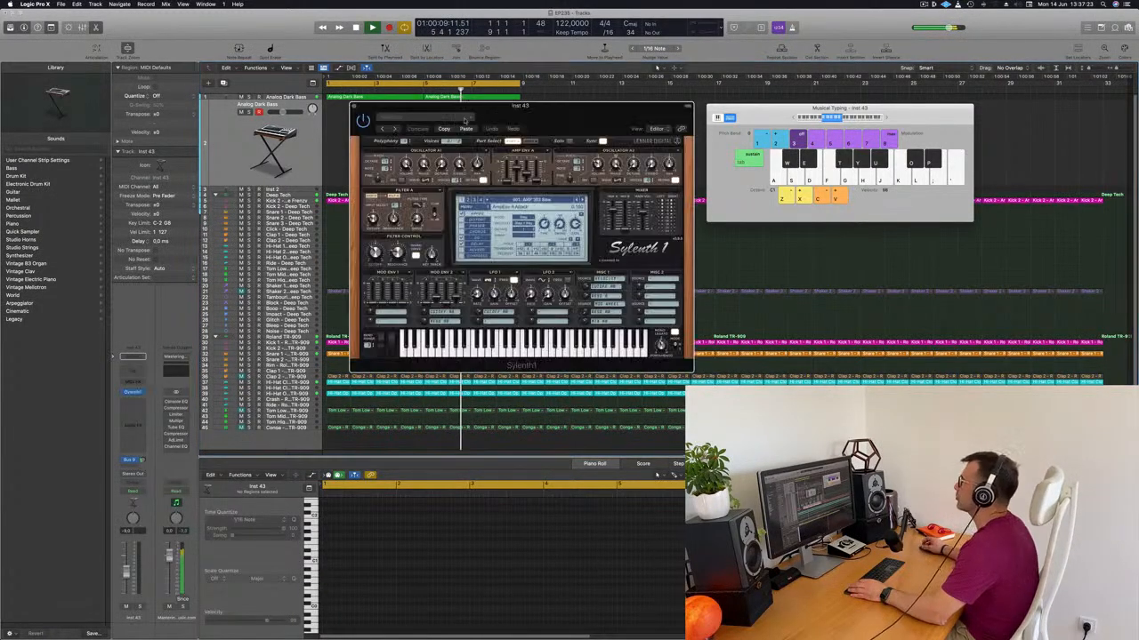
drag(569, 109, 650, 114)
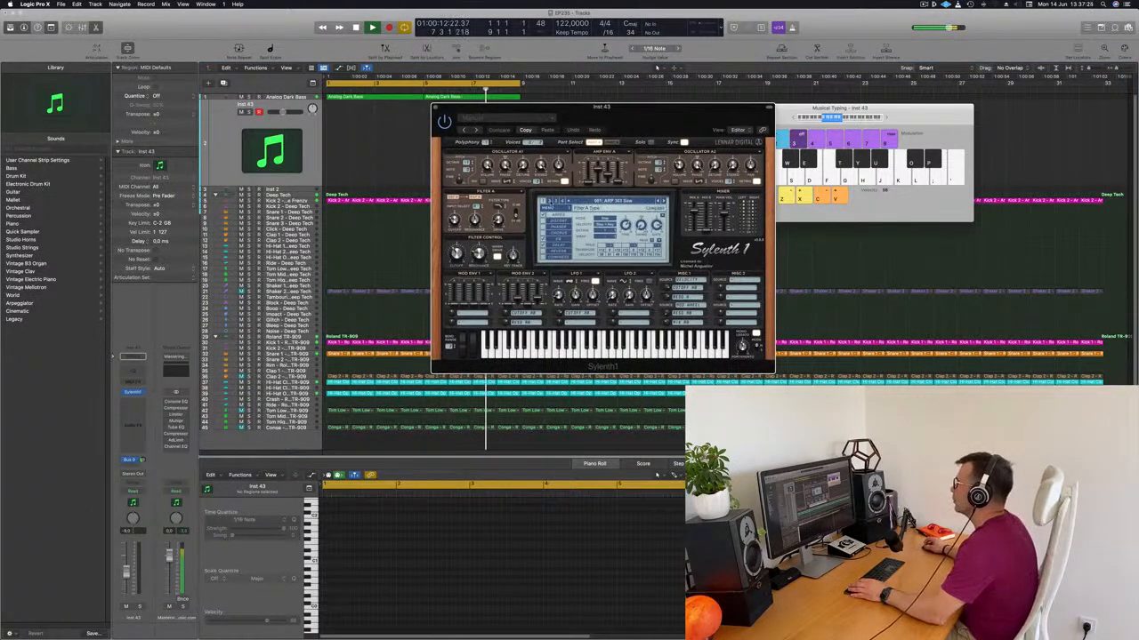
Step: Load the factory bank in Sylenth1 that starts with the ARP - Acid Thing 1 preset and reposition the synth window
click(552, 206)
mouse_move(582, 215)
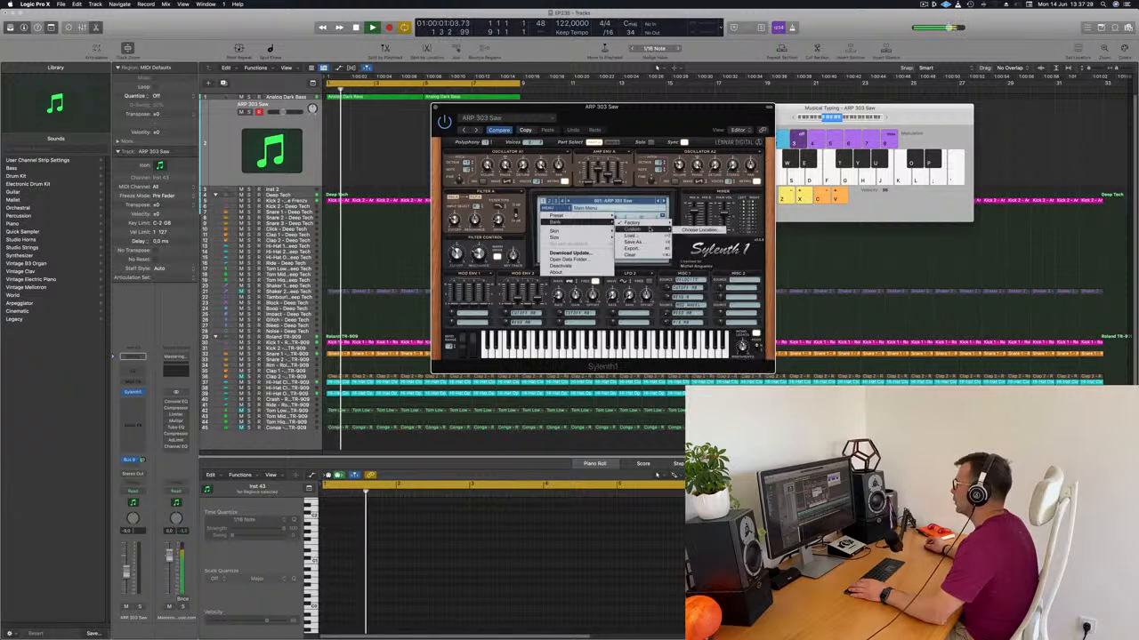
mouse_move(633, 222)
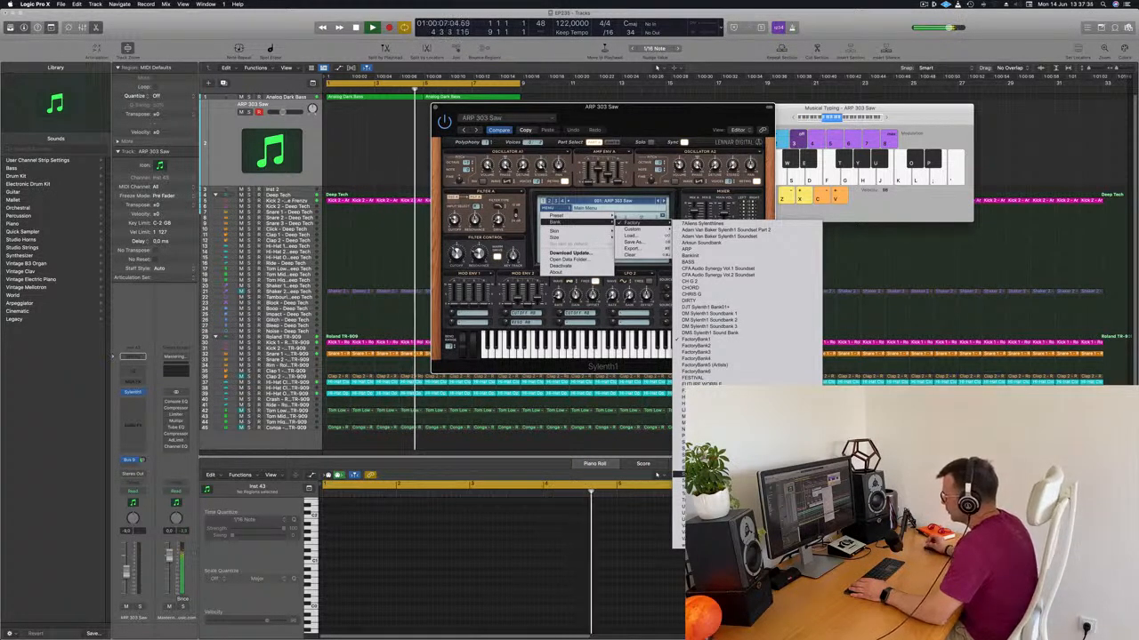
click(703, 474)
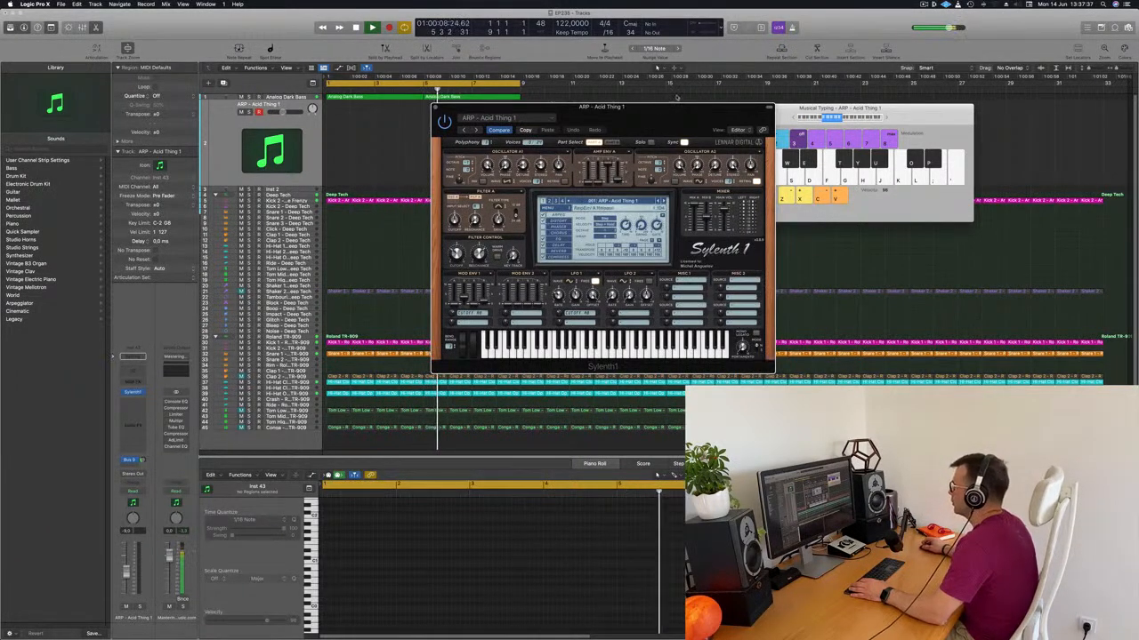
drag(676, 100, 852, 118)
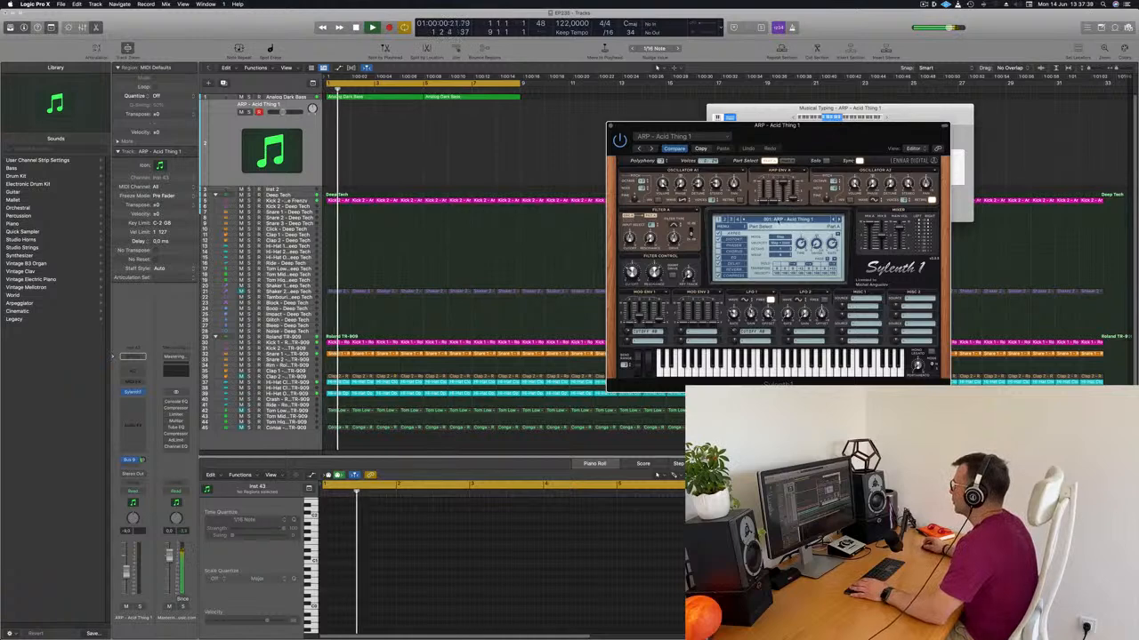
Step: Browse the bank's lead and pad presets and load PLUCK - 4AM in Sylenth1
click(778, 219)
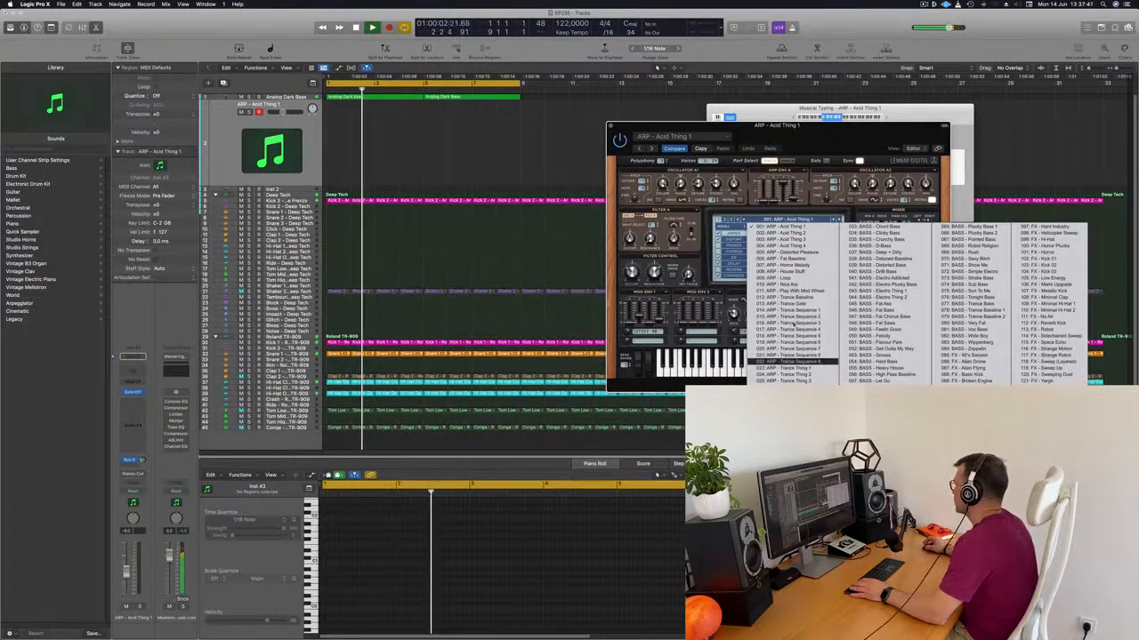
click(1048, 425)
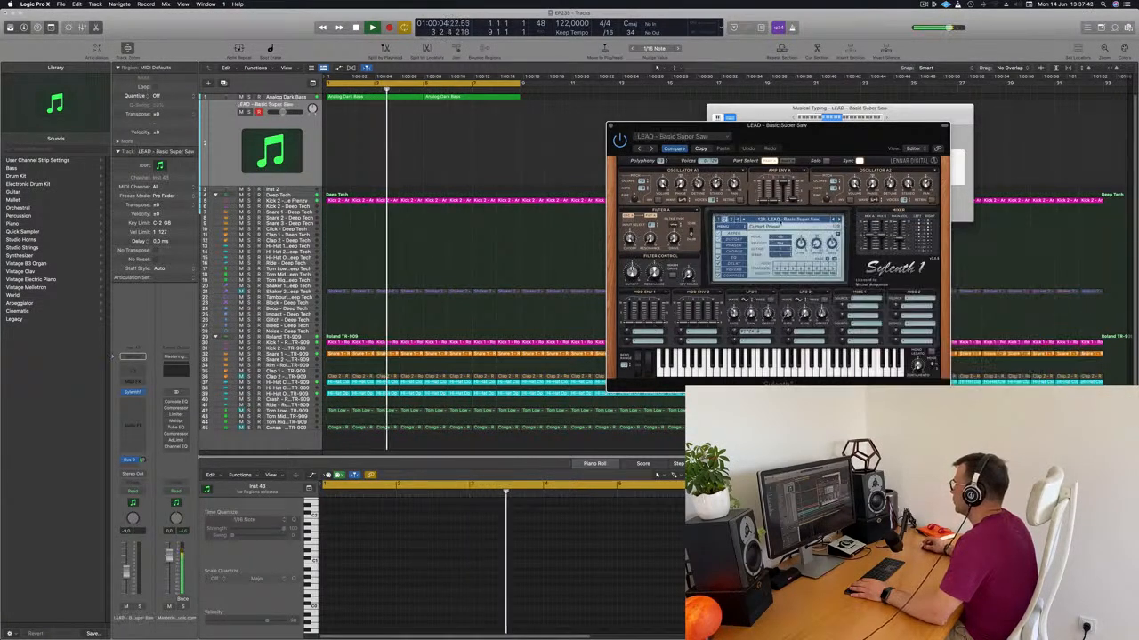
click(778, 218)
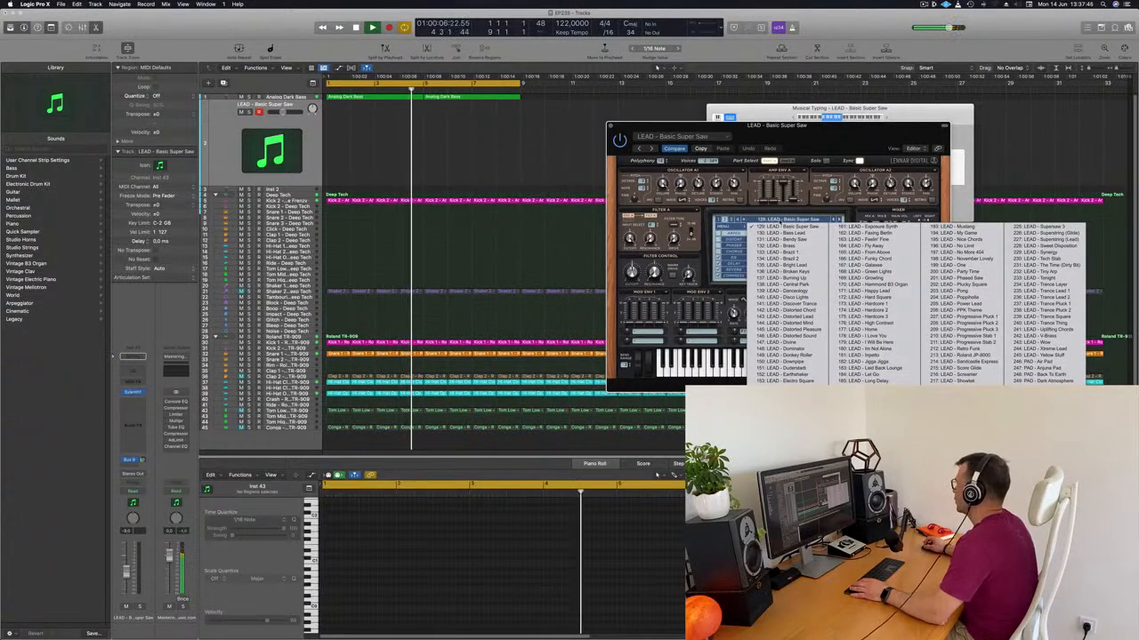
click(1048, 428)
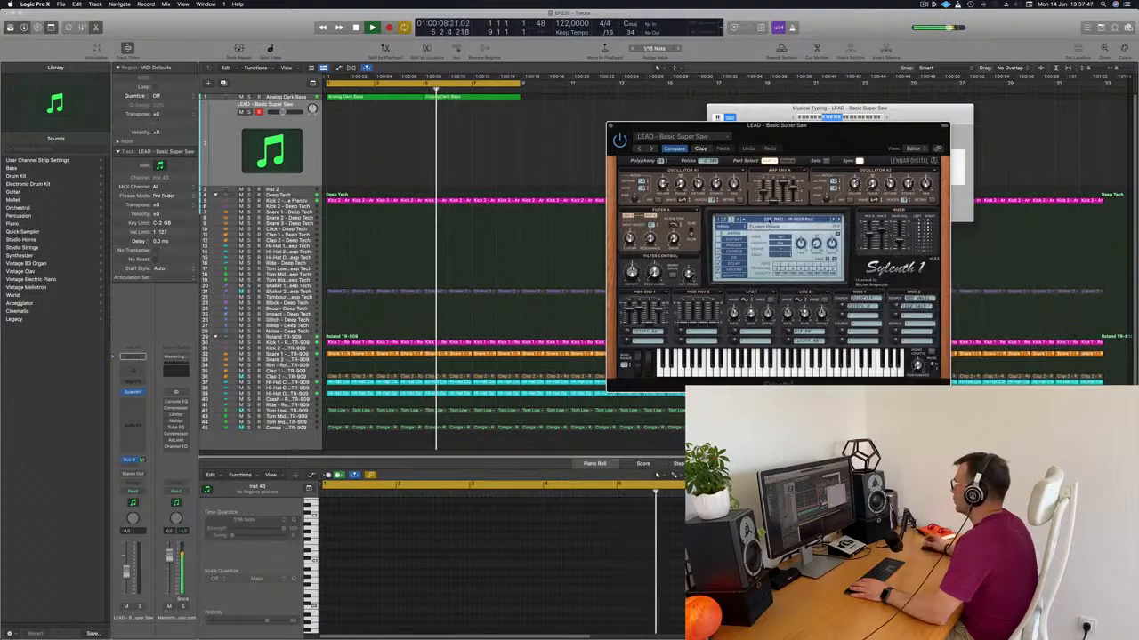
click(778, 219)
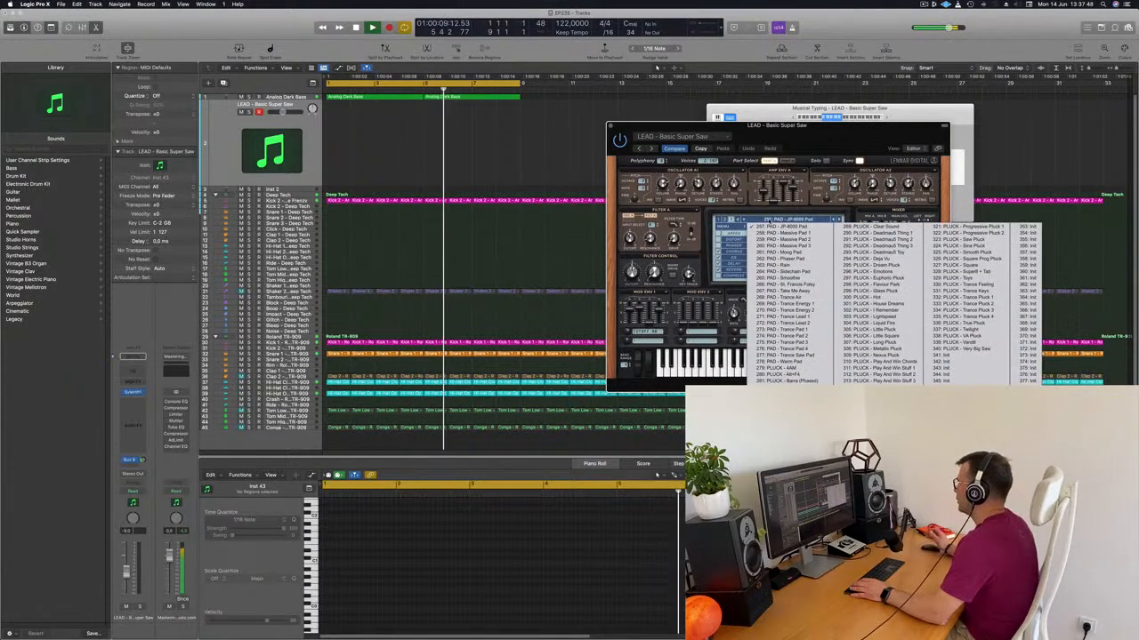
click(767, 366)
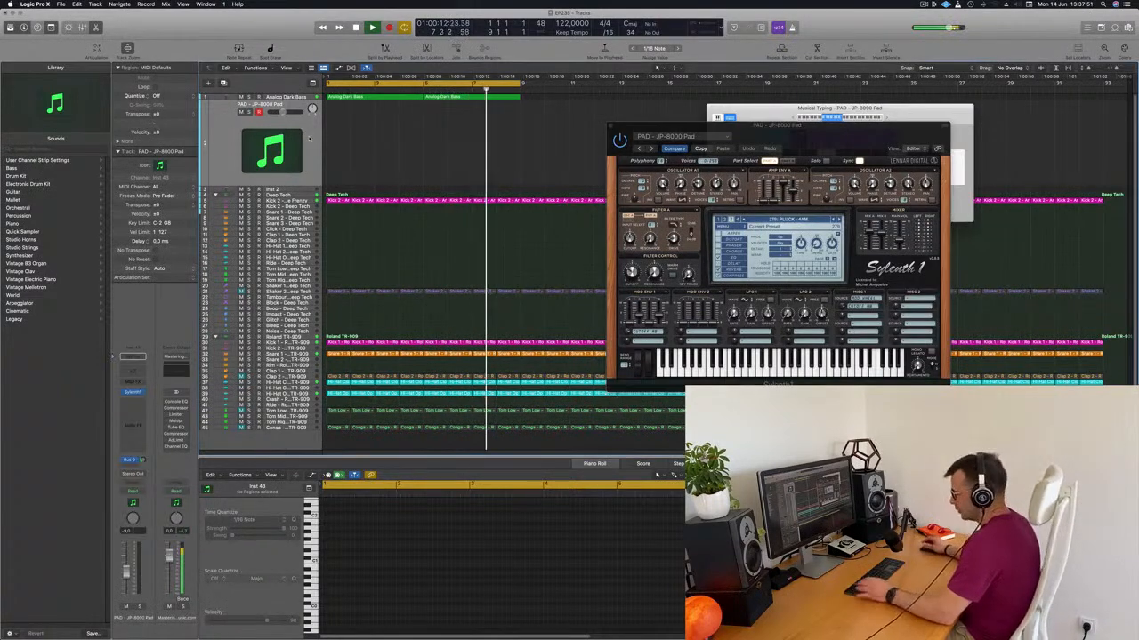
Step: Copy the first Analog Dark Bass region to bar 1 of the PLUCK - 4AM track and stop playback
click(344, 100)
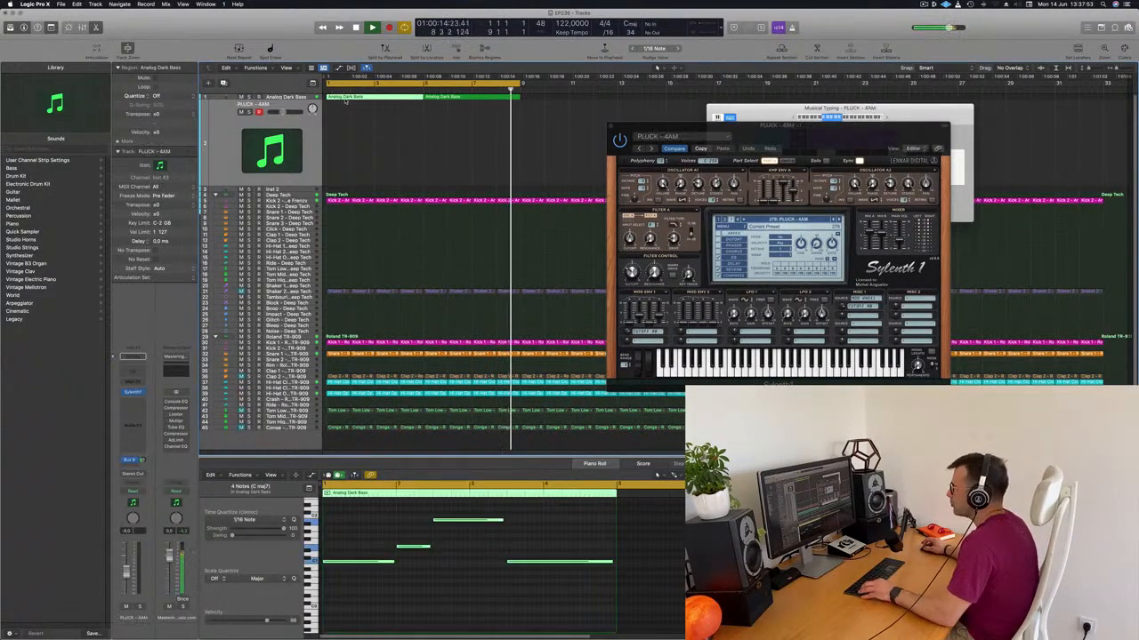
drag(345, 132, 348, 142)
key(space)
Step: Stack three of the copied notes into a one-bar chord at the start of bar 1 and delete the fourth note
drag(404, 528, 335, 548)
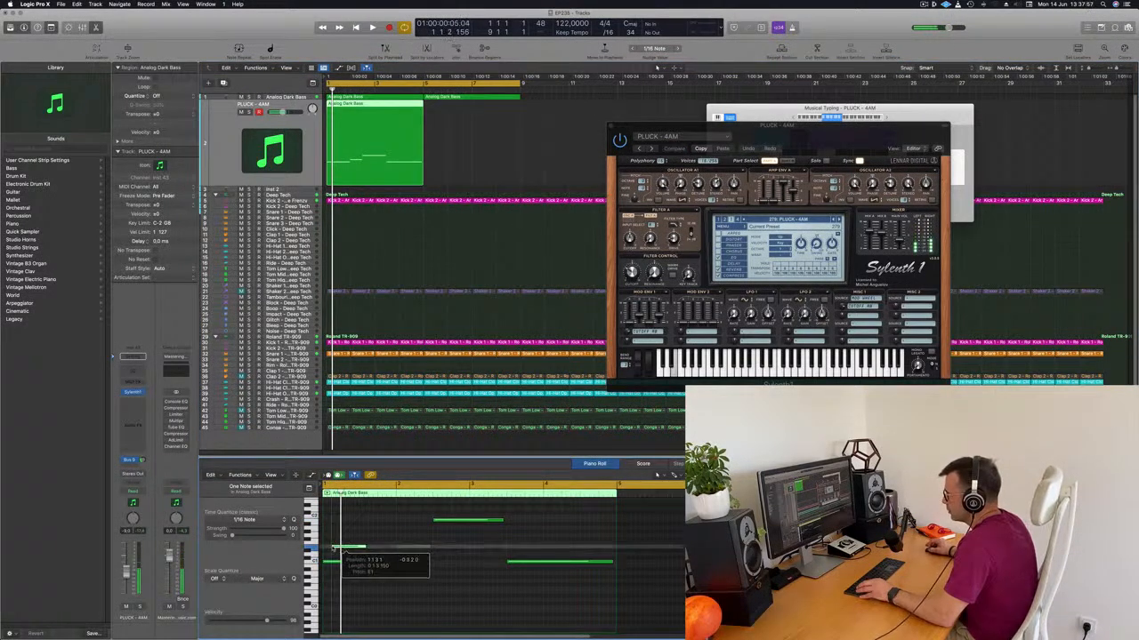
drag(434, 519, 381, 548)
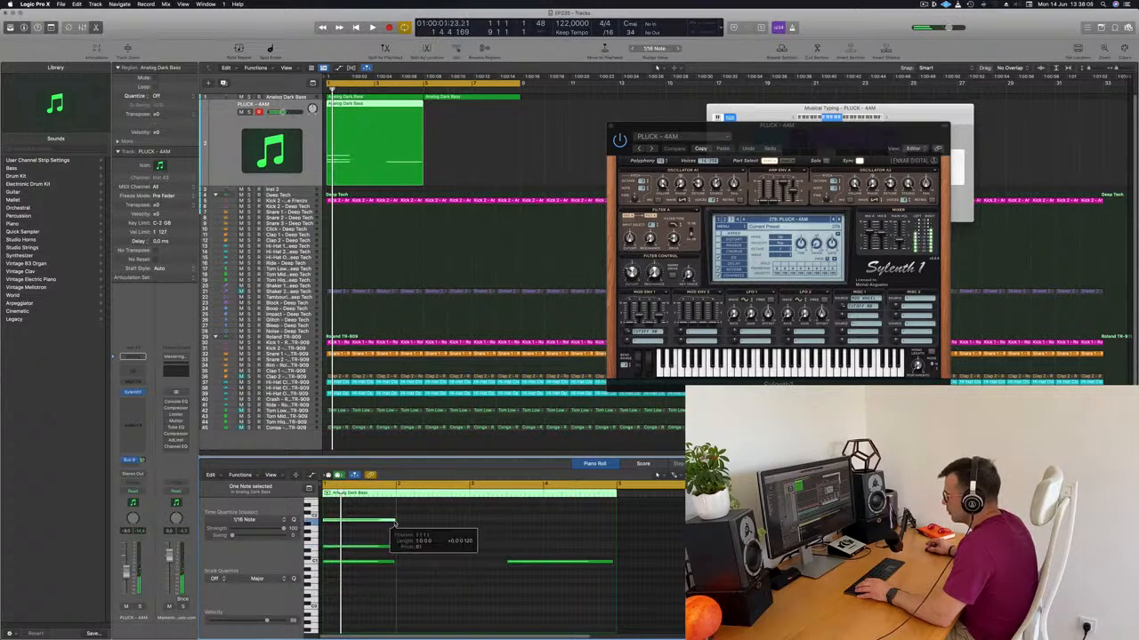
drag(392, 560, 392, 562)
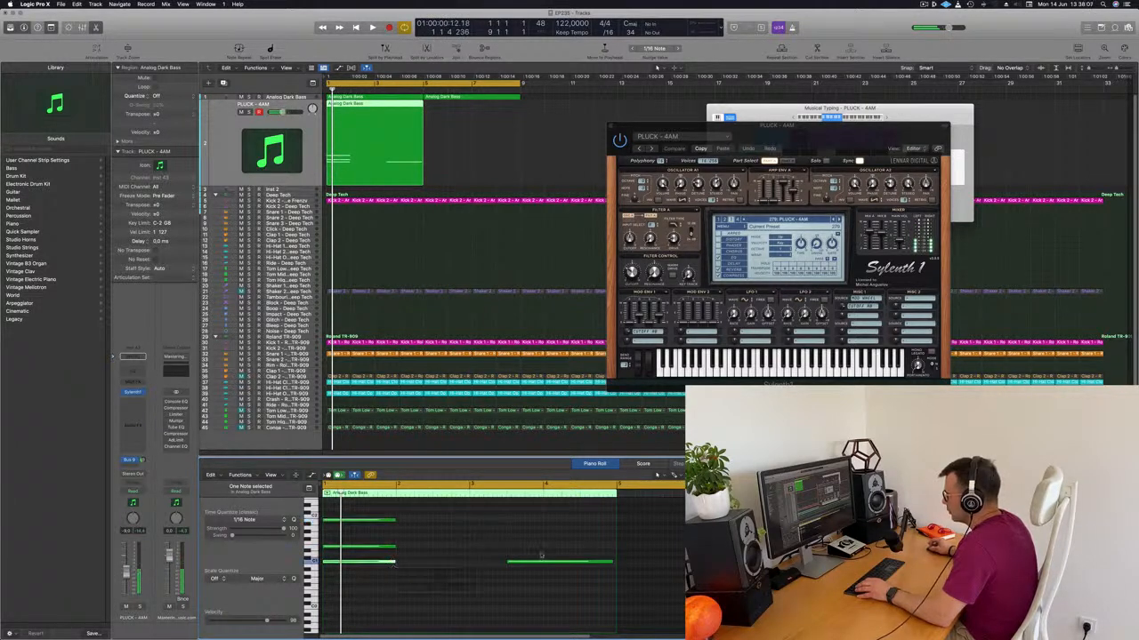
key(space)
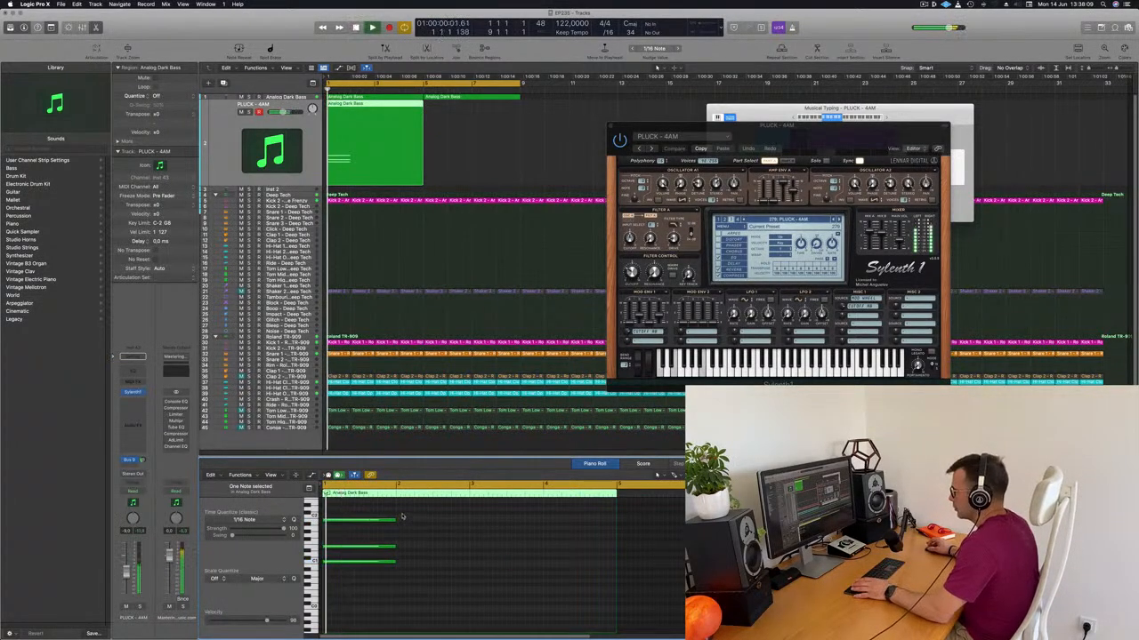
Step: Shorten the chord to a quarter note and copy it across bar 1 to make four chords
key(super+a)
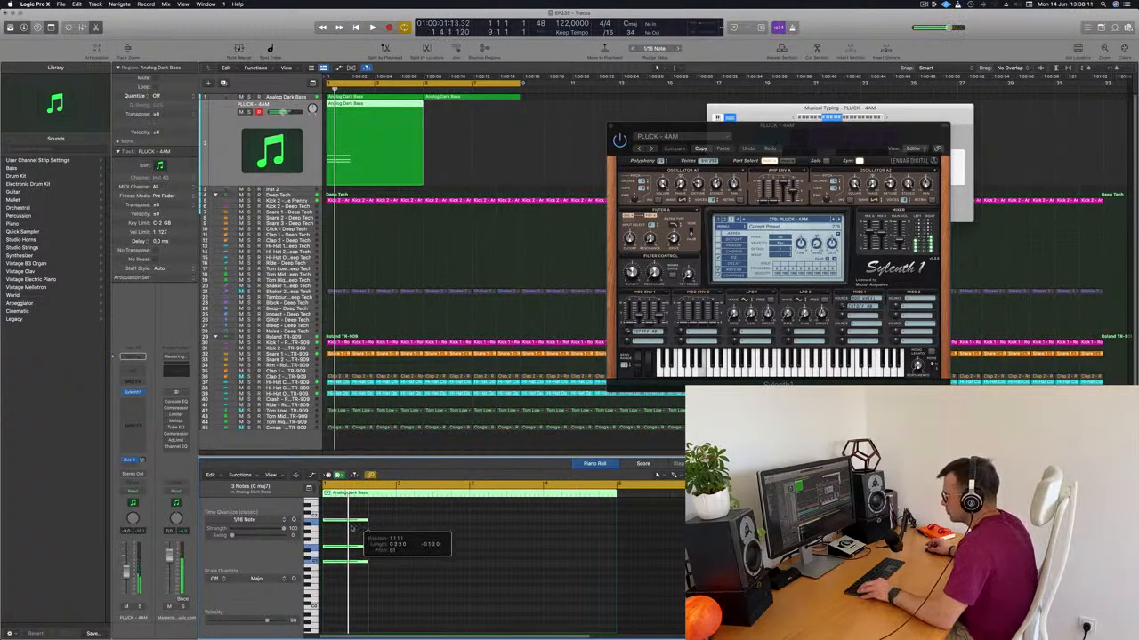
key(space)
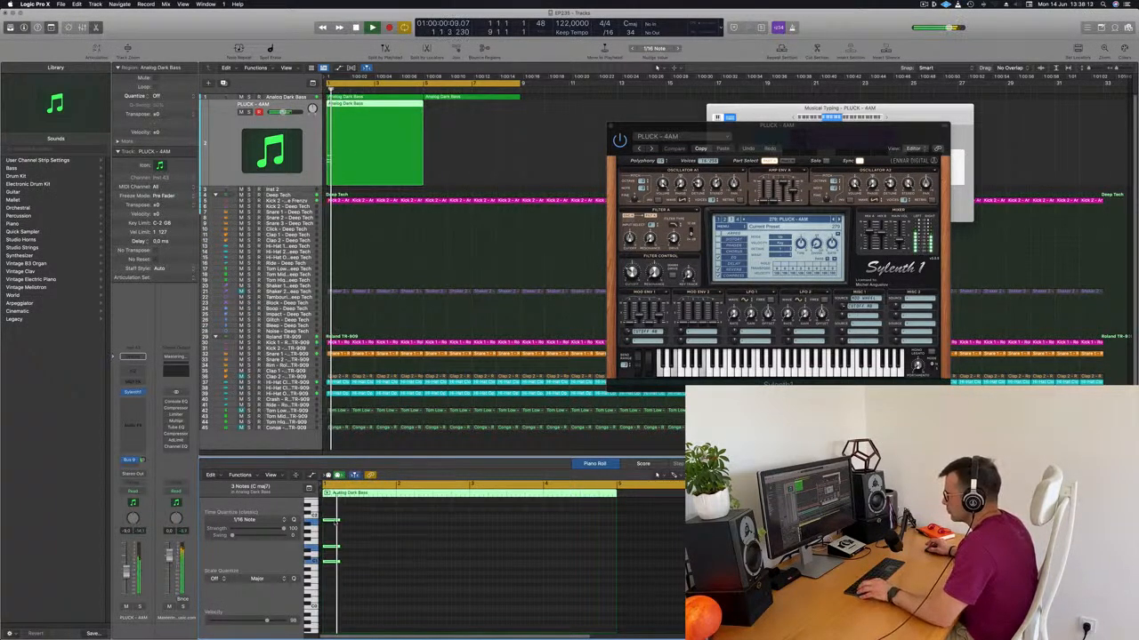
drag(336, 521, 356, 523)
drag(370, 517, 330, 573)
drag(336, 522, 373, 527)
scroll(406, 538, right, 3)
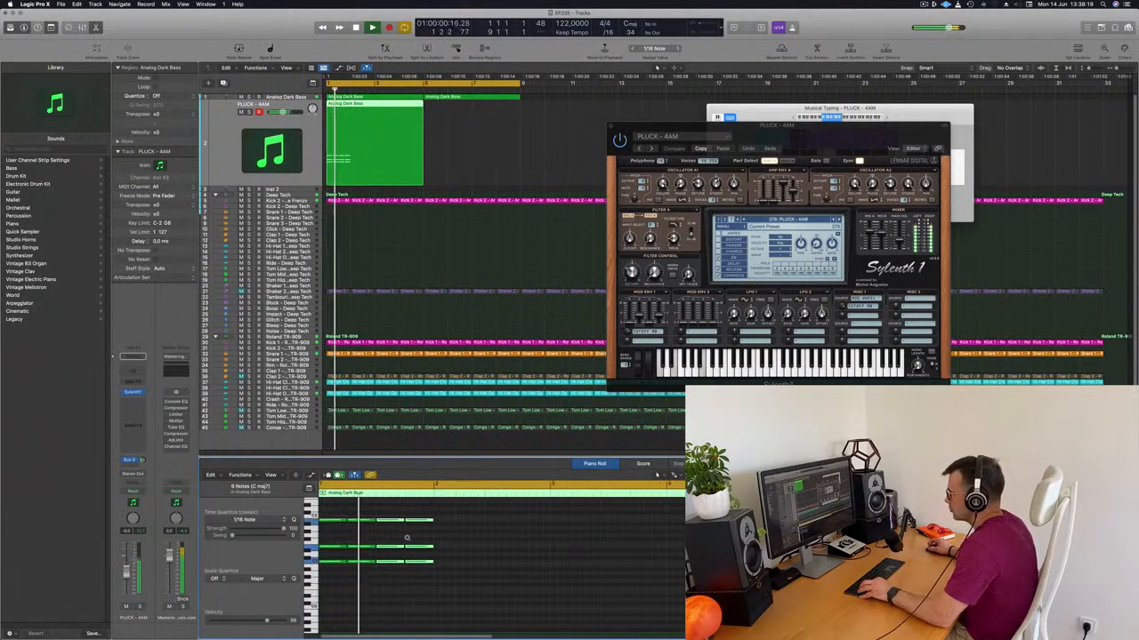
Step: Shorten the chords to eighth notes and copy them an eighth note later, filling bar 1 with eight chord hits
scroll(412, 538, left, 1)
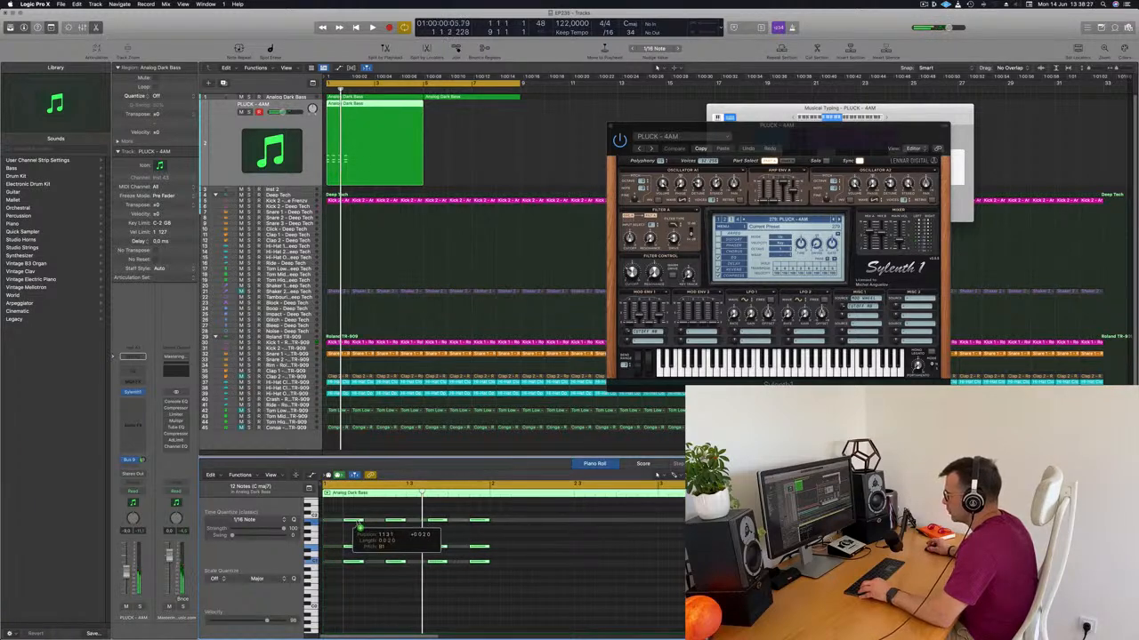
scroll(487, 575, up, 1)
key(space)
key(space)
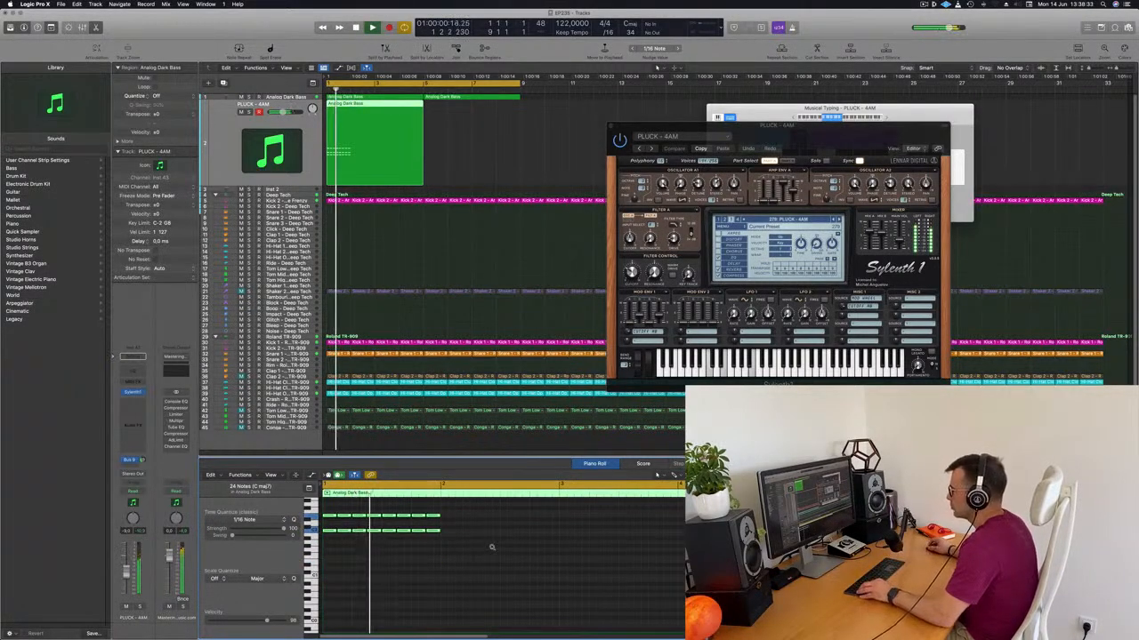
scroll(492, 547, down, 3)
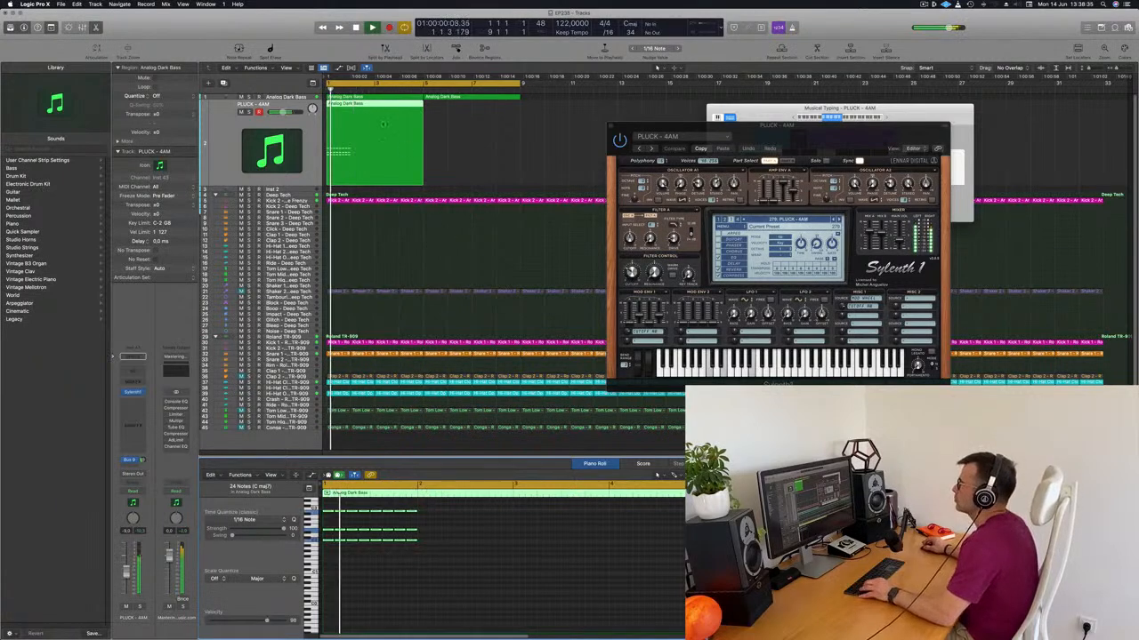
Step: Split the region on the PLUCK - 4AM track at bar 2
click(349, 106)
super+double_click(350, 106)
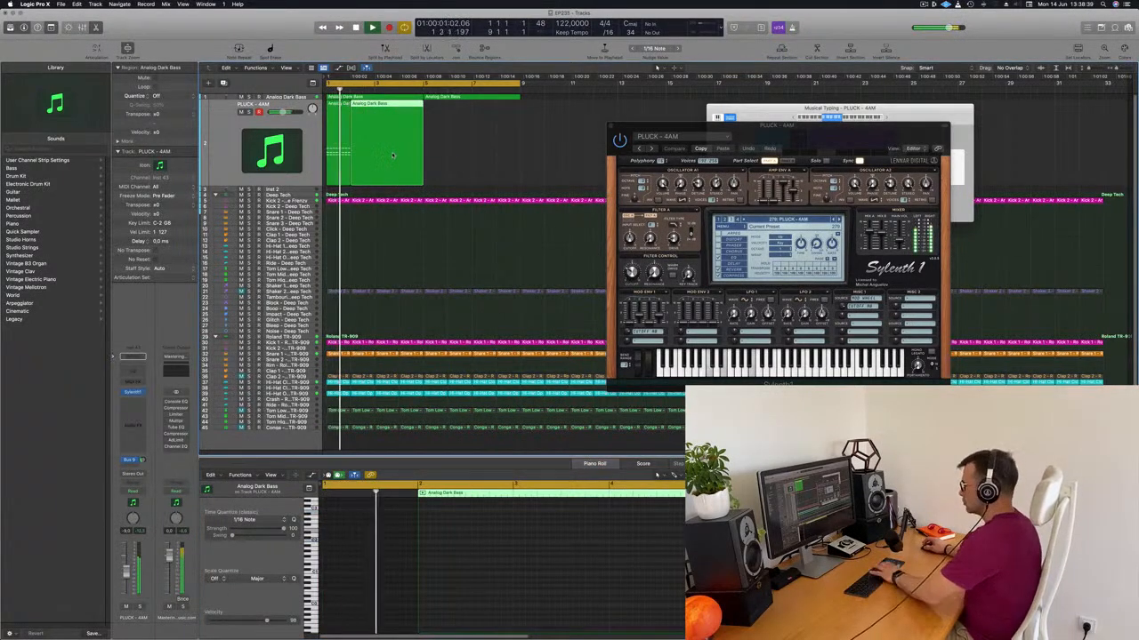
Step: Delete the leftover pluck region after bar 2 and copy the one-bar chord region to bar 2
key(Delete)
click(335, 140)
drag(339, 104, 365, 108)
key(z)
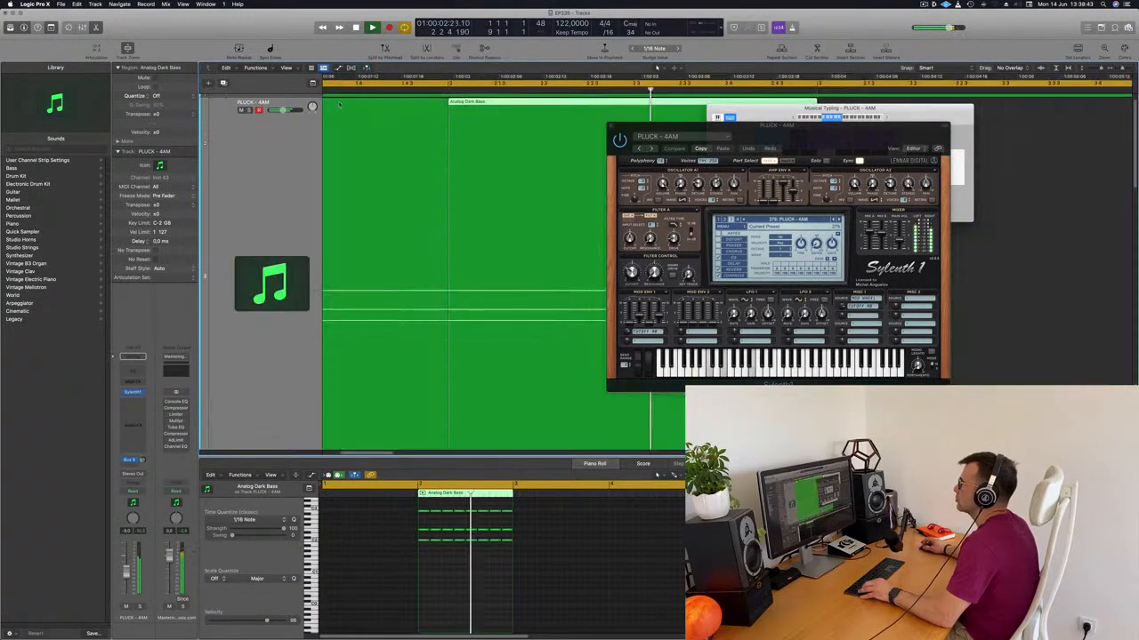
key(z)
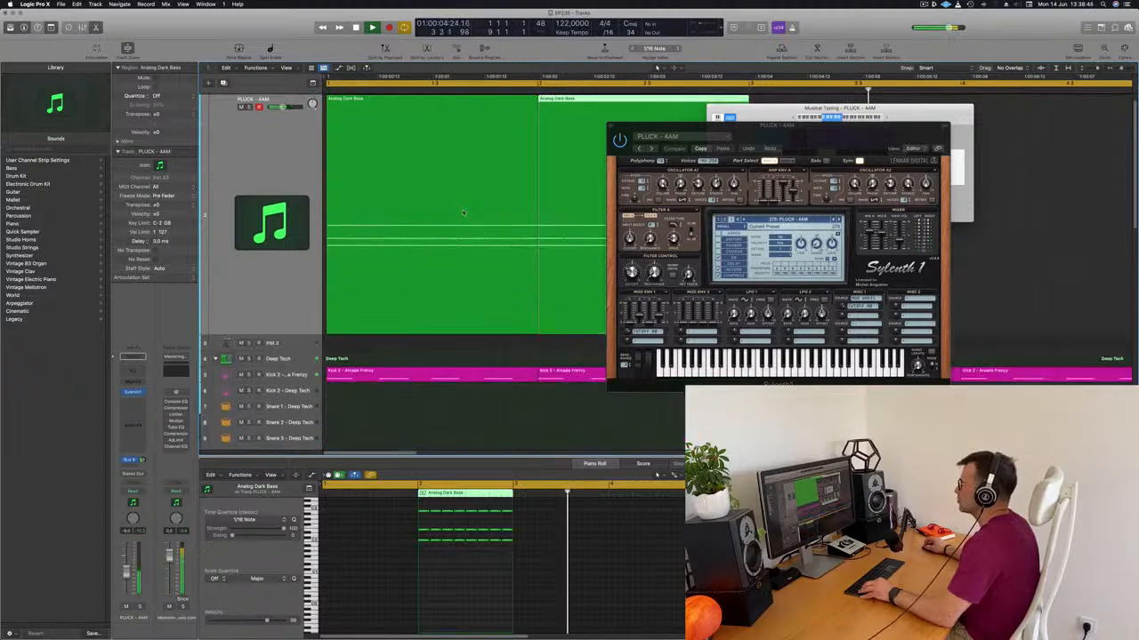
Step: Select both one-bar pluck regions and copy them to bars 3 and 4
scroll(452, 216, up, 2)
key(Return)
drag(440, 134, 352, 172)
key(Return)
drag(341, 112, 412, 126)
Step: Audition Sylenth1 pluck presets over the playing loop, moving forward to PLUCK - Basic Progressive 1
drag(811, 136, 660, 151)
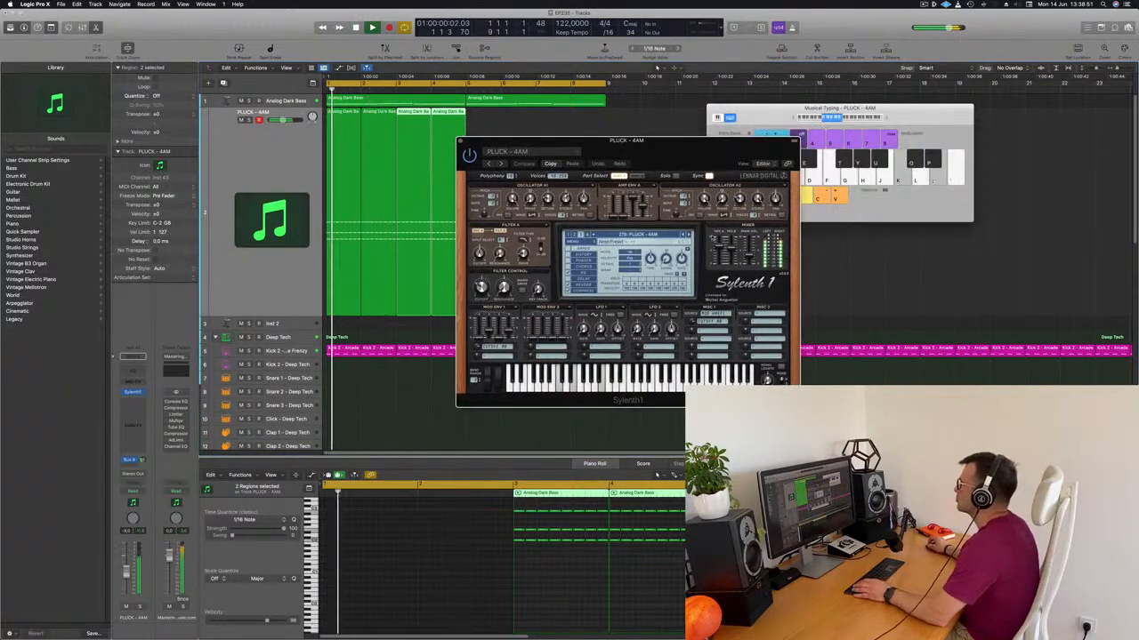
click(688, 235)
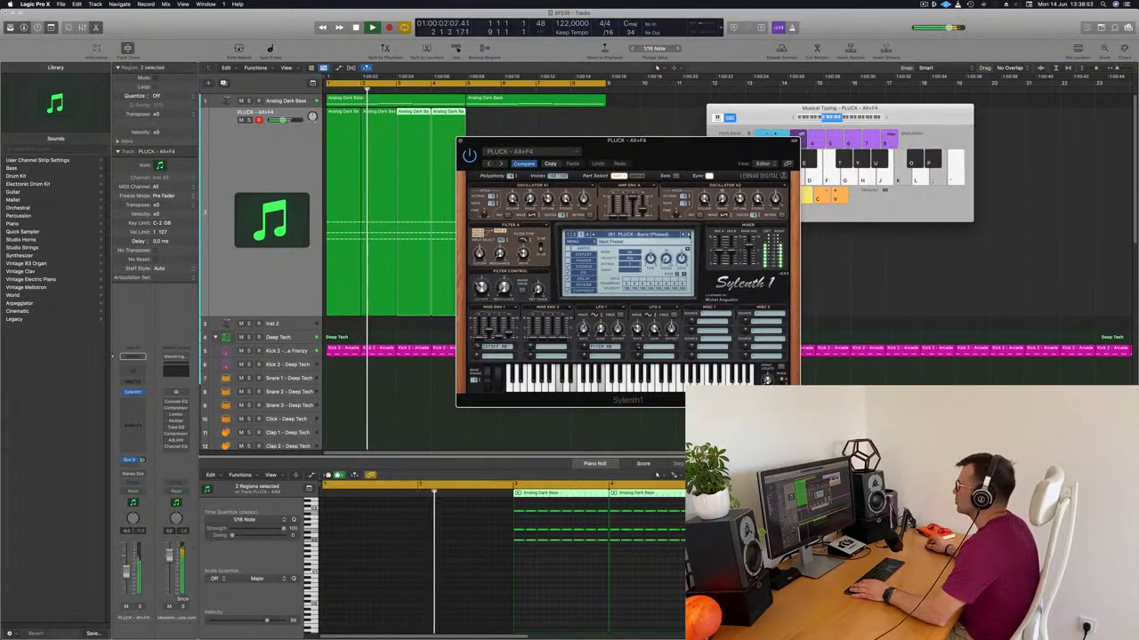
click(688, 236)
drag(632, 150, 719, 153)
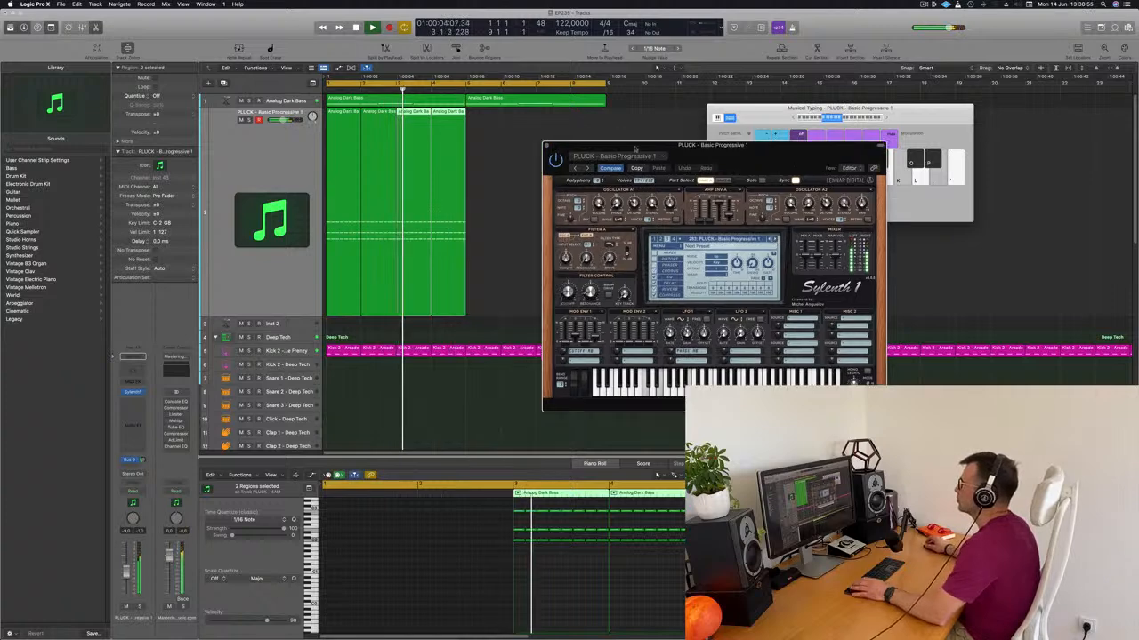
Step: Copy the four one-bar pluck regions to bars 5 through 8
mouse_move(496, 126)
mouse_down()
mouse_move(336, 155)
mouse_move(478, 124)
mouse_up()
drag(801, 142, 779, 165)
Step: Advance the Sylenth1 preset to PLUCK - Deadmau5 Thing 2, adjust its filter cutoff, and close the plug-in window
click(753, 265)
click(754, 266)
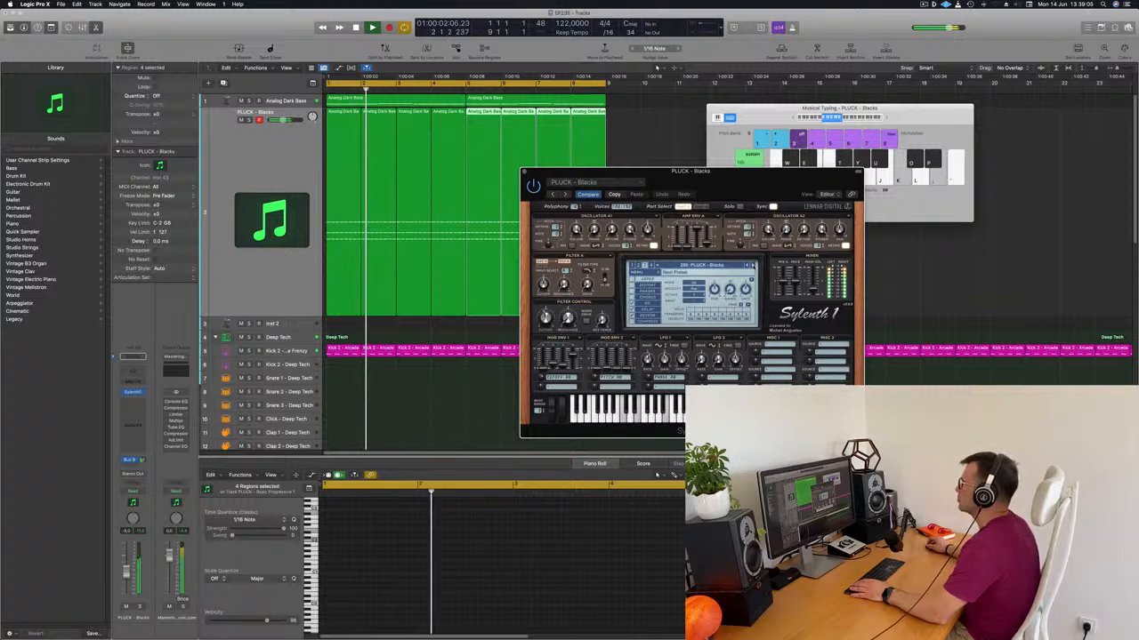
click(753, 266)
click(754, 266)
click(753, 266)
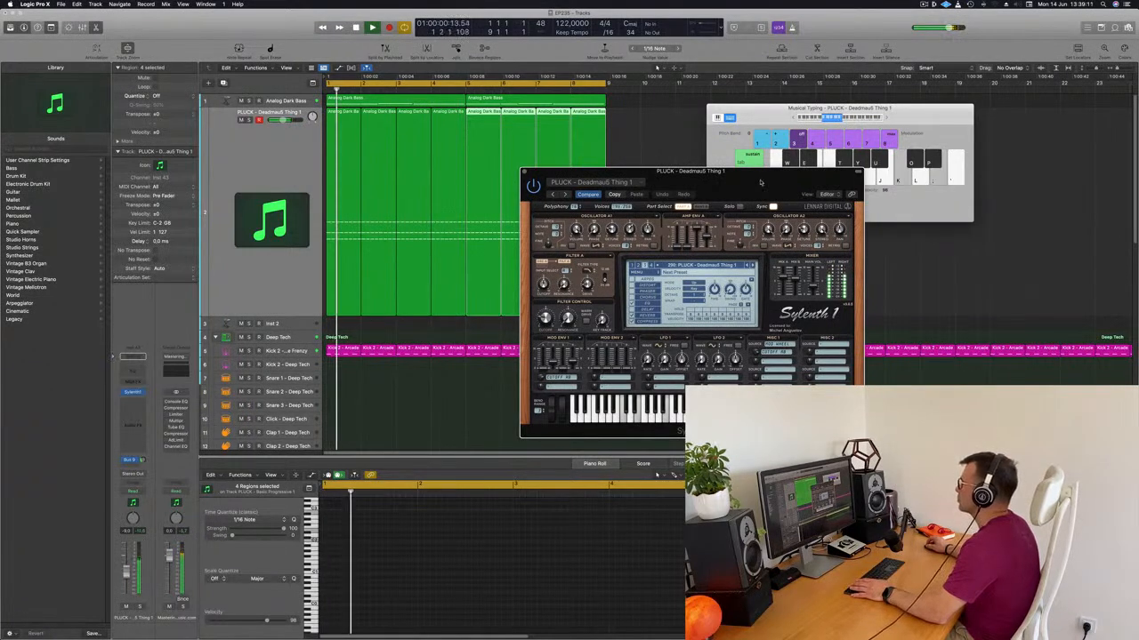
drag(862, 170, 907, 166)
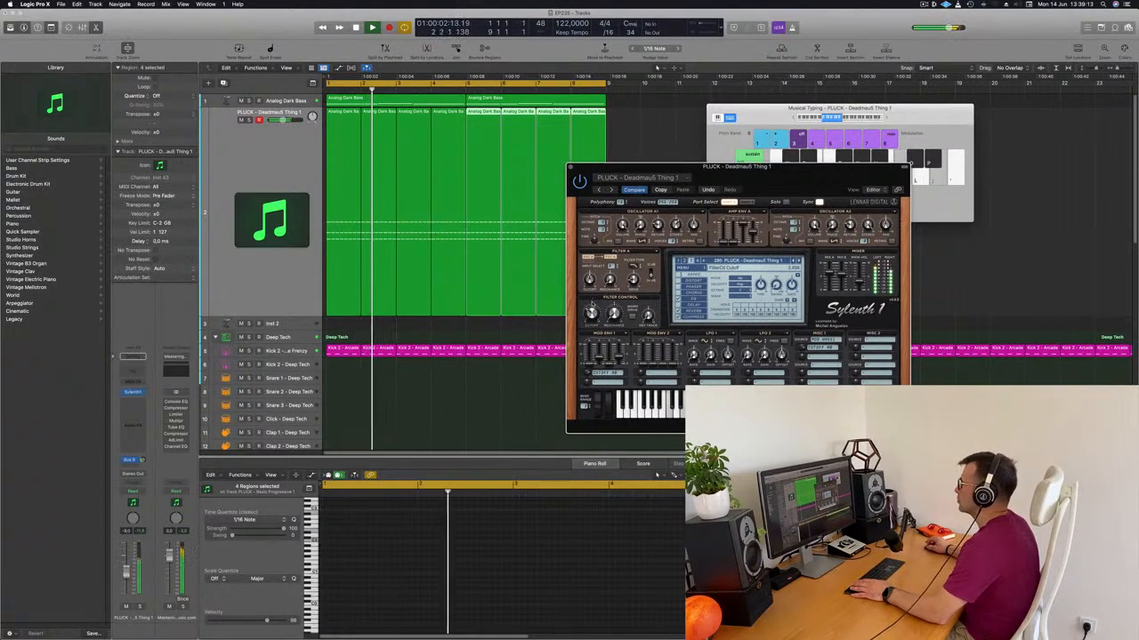
click(799, 261)
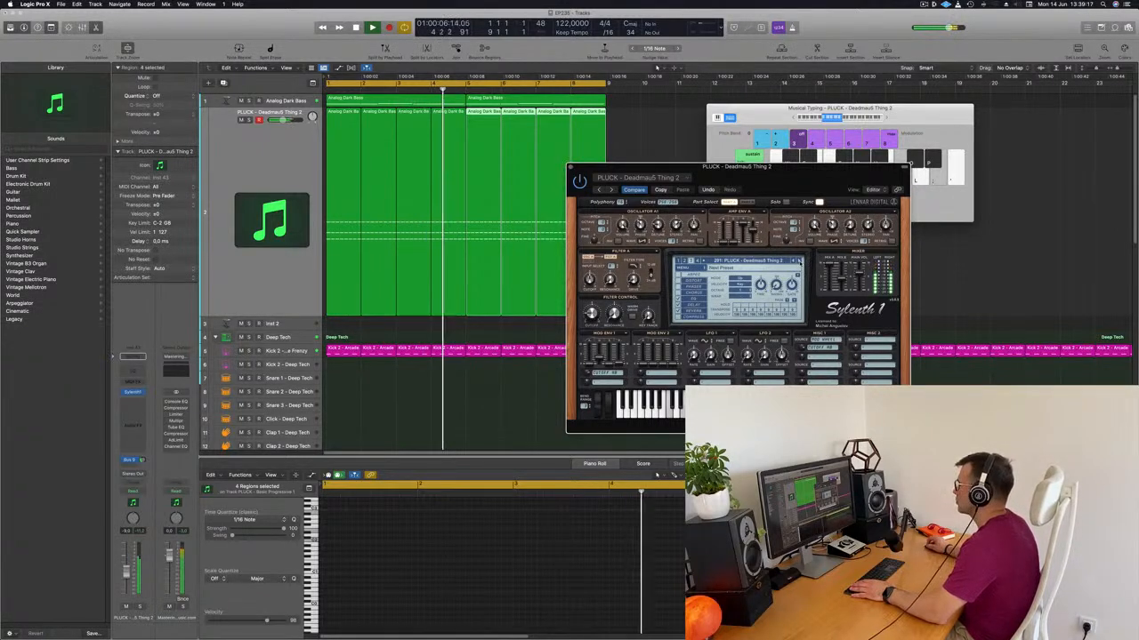
drag(770, 182, 742, 223)
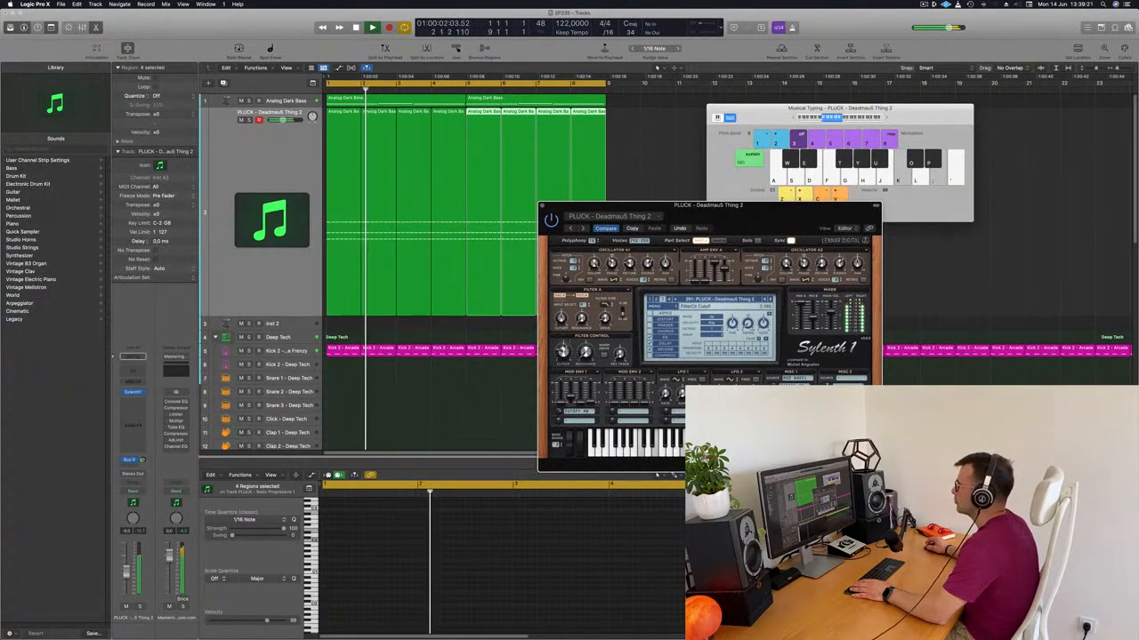
click(541, 206)
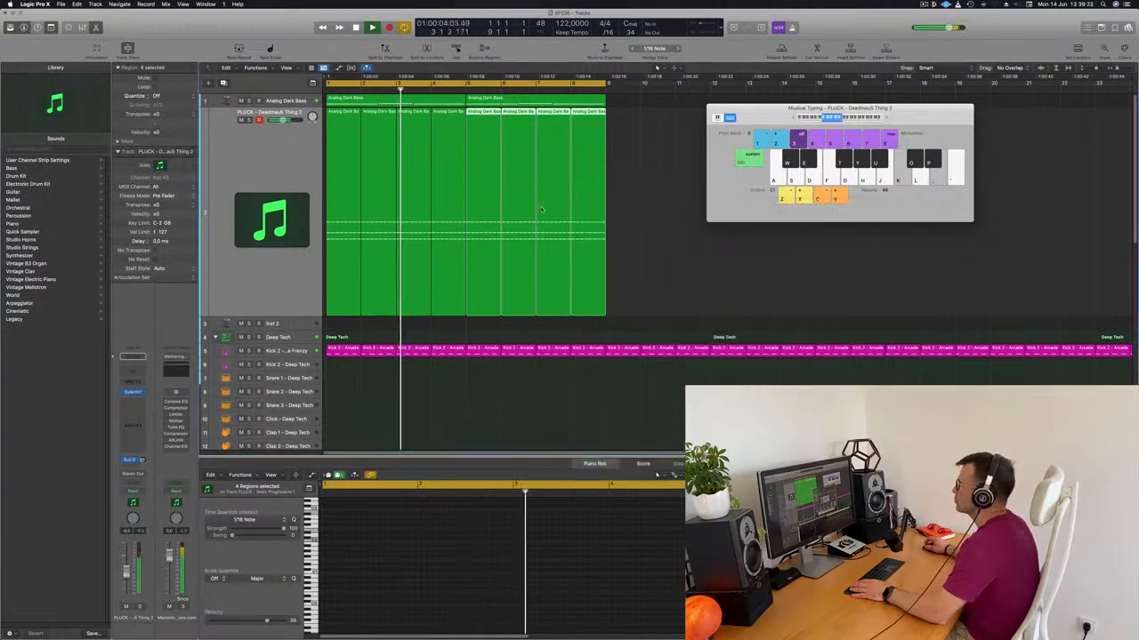
Step: Open Alchemy on the Analog Dark Bass track and adjust its second filter cutoff while the loop plays from bar 1
key(Return)
click(304, 104)
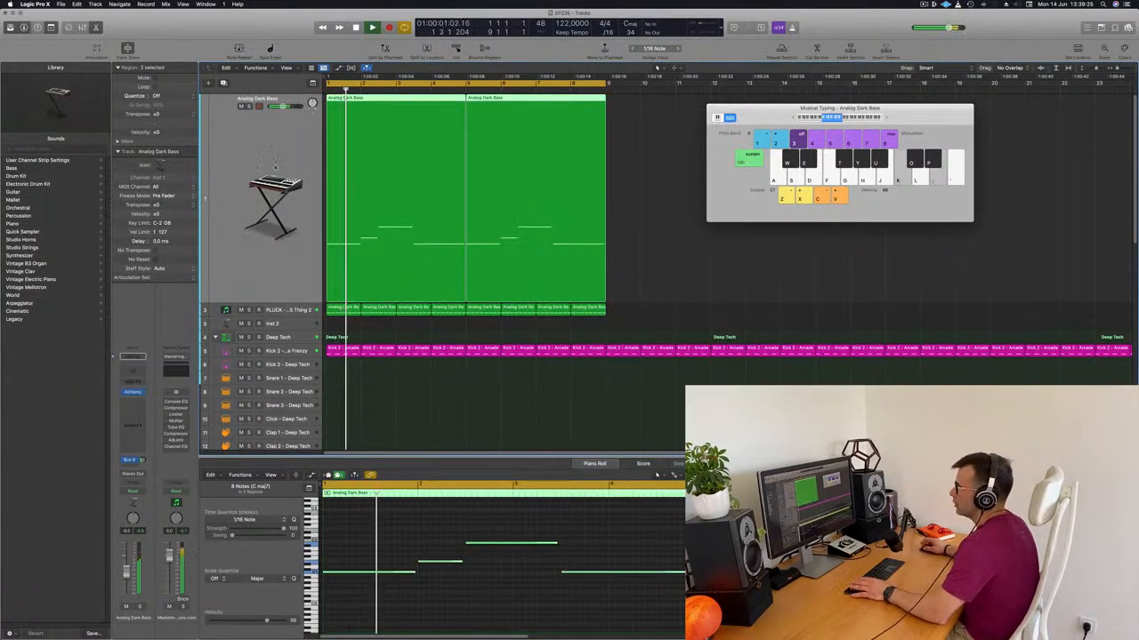
click(132, 392)
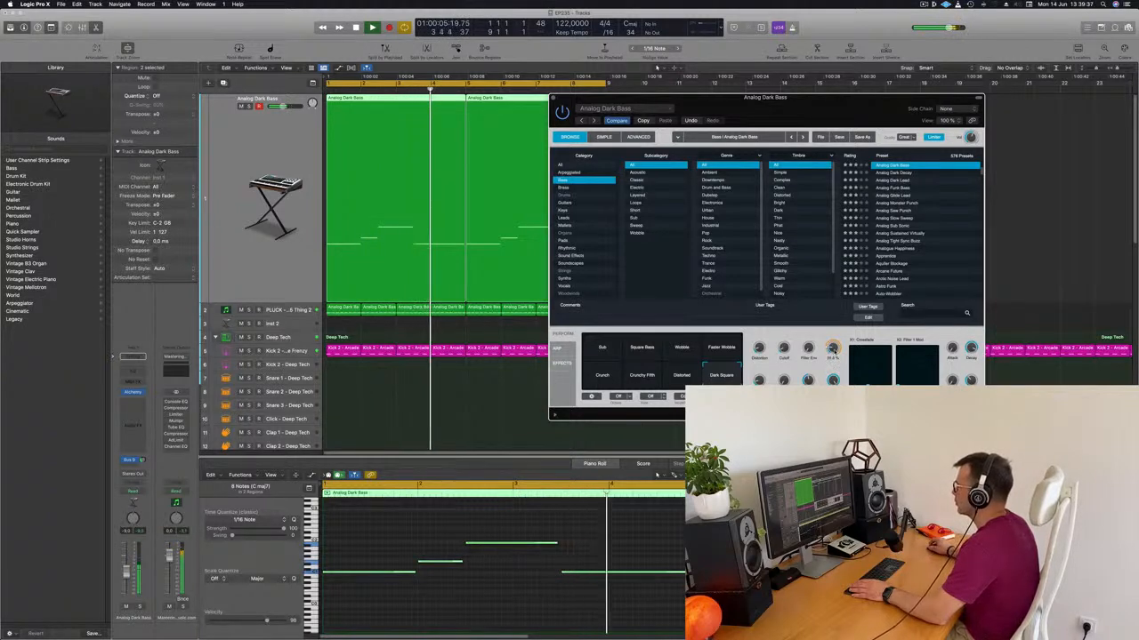
drag(797, 99, 828, 53)
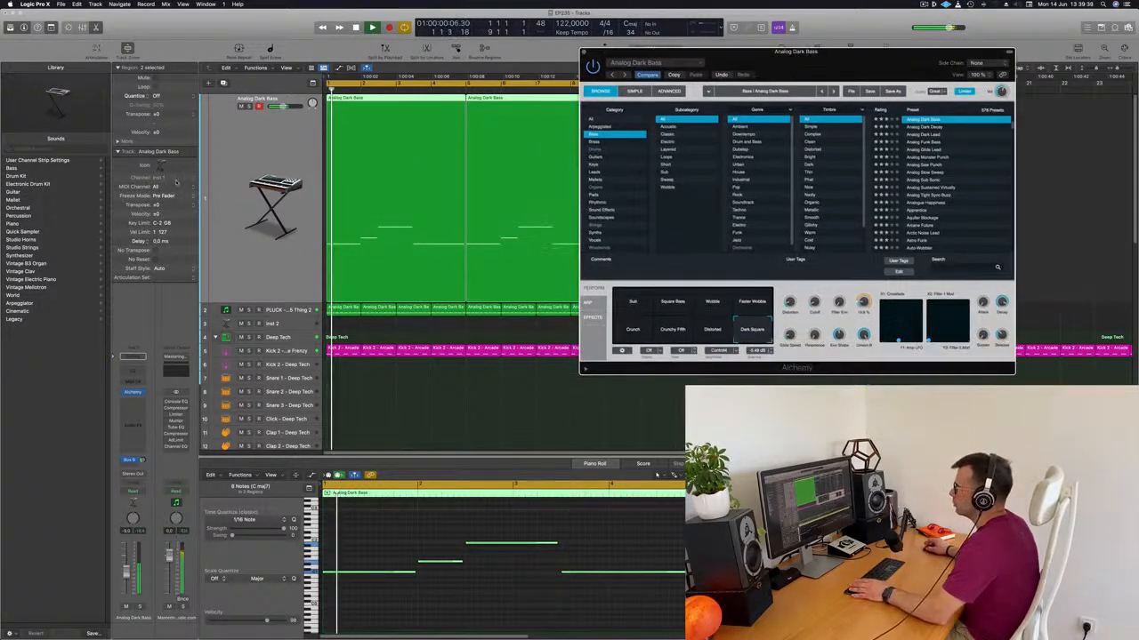
click(127, 529)
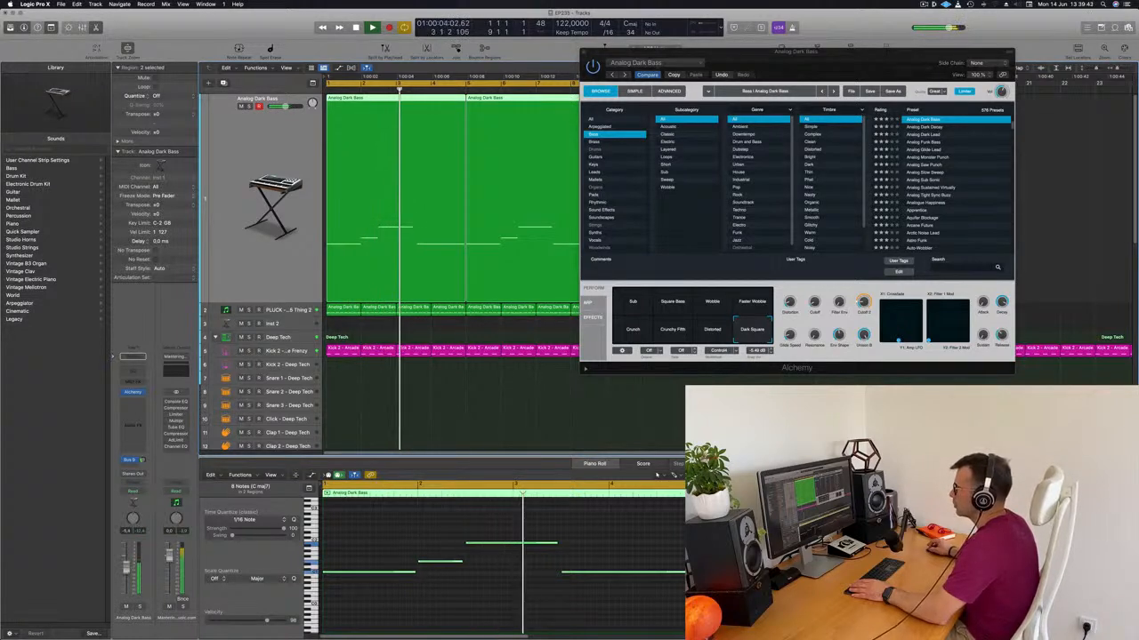
drag(829, 61, 687, 142)
key(super+k)
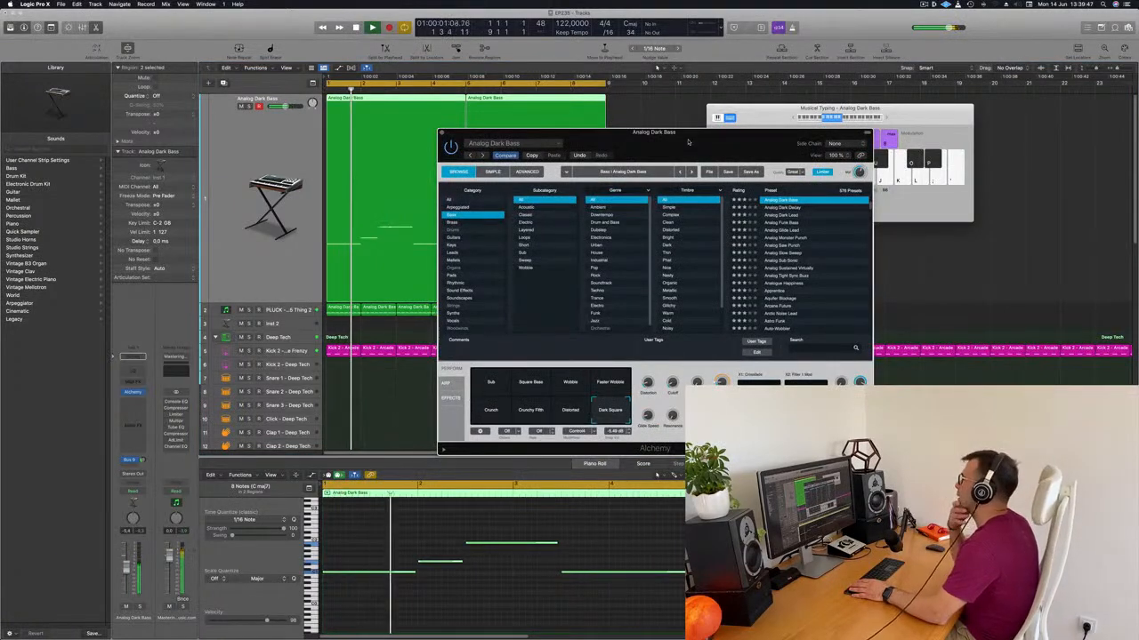
drag(688, 141, 756, 82)
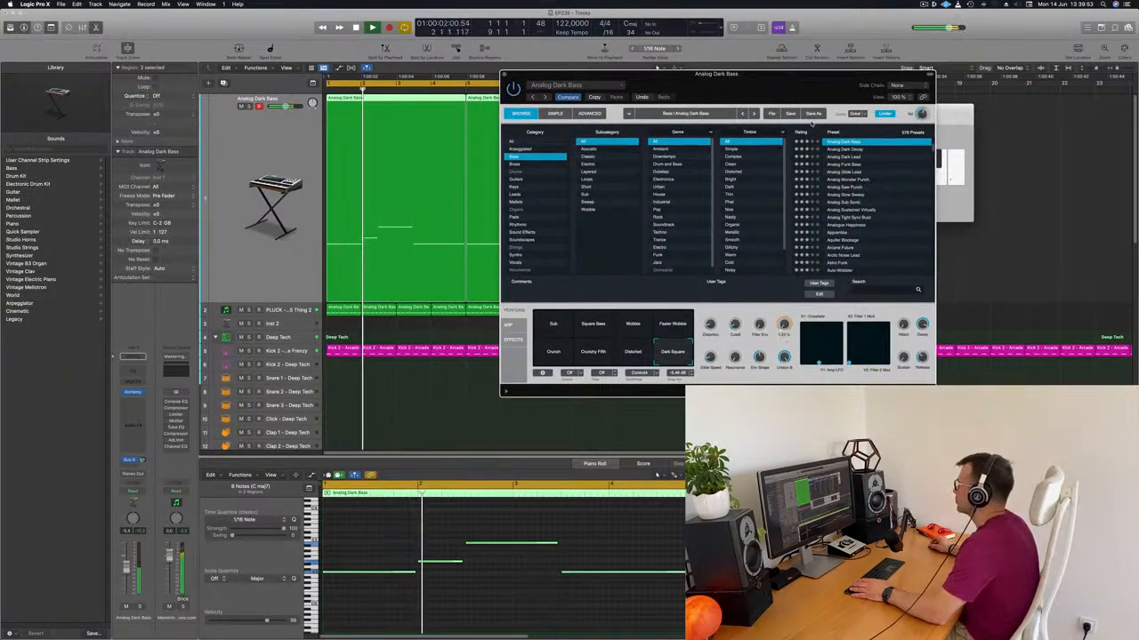
drag(656, 73, 720, 68)
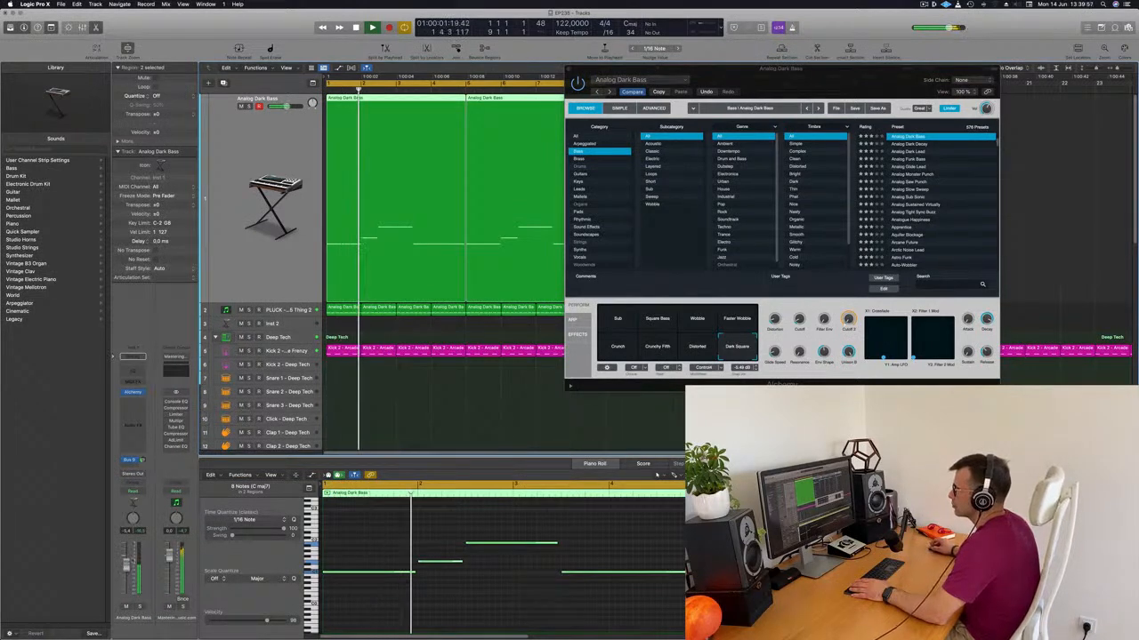
Step: Reopen Sylenth1 on the pluck track and advance its preset to PLUCK - Play And Win Stuff 6, adjusting the filter cutoff
click(288, 310)
key(space)
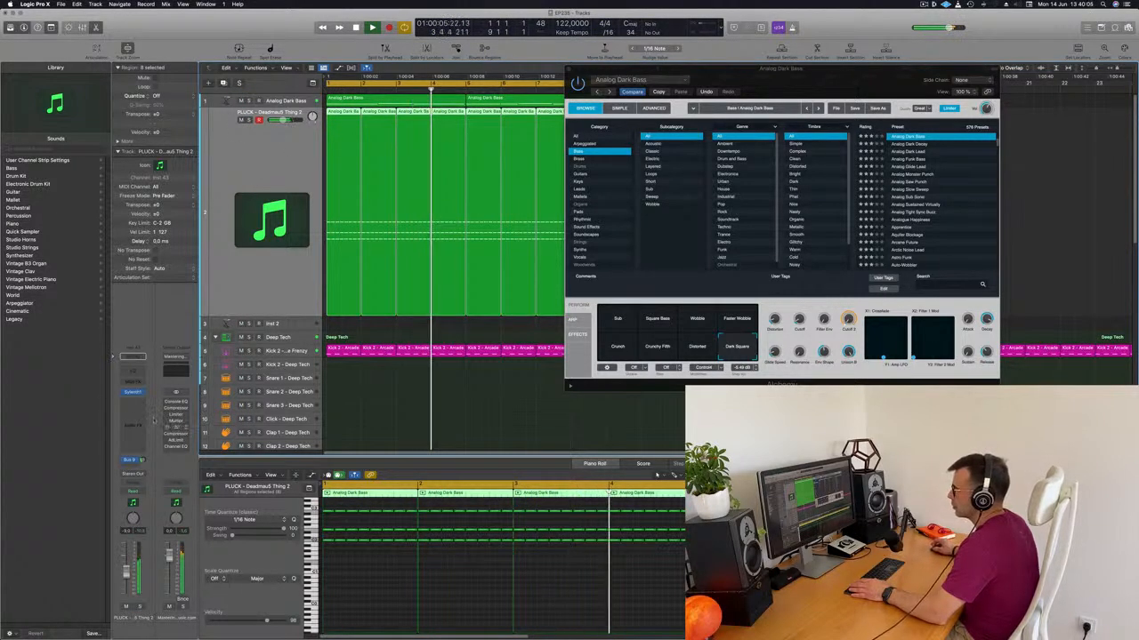
click(132, 392)
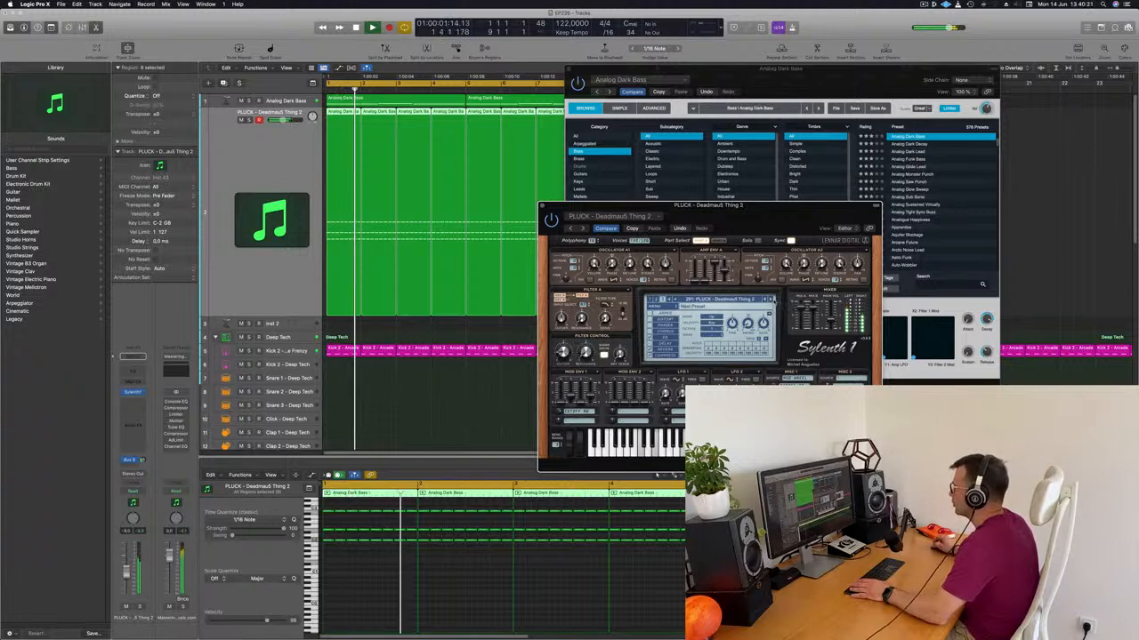
click(770, 301)
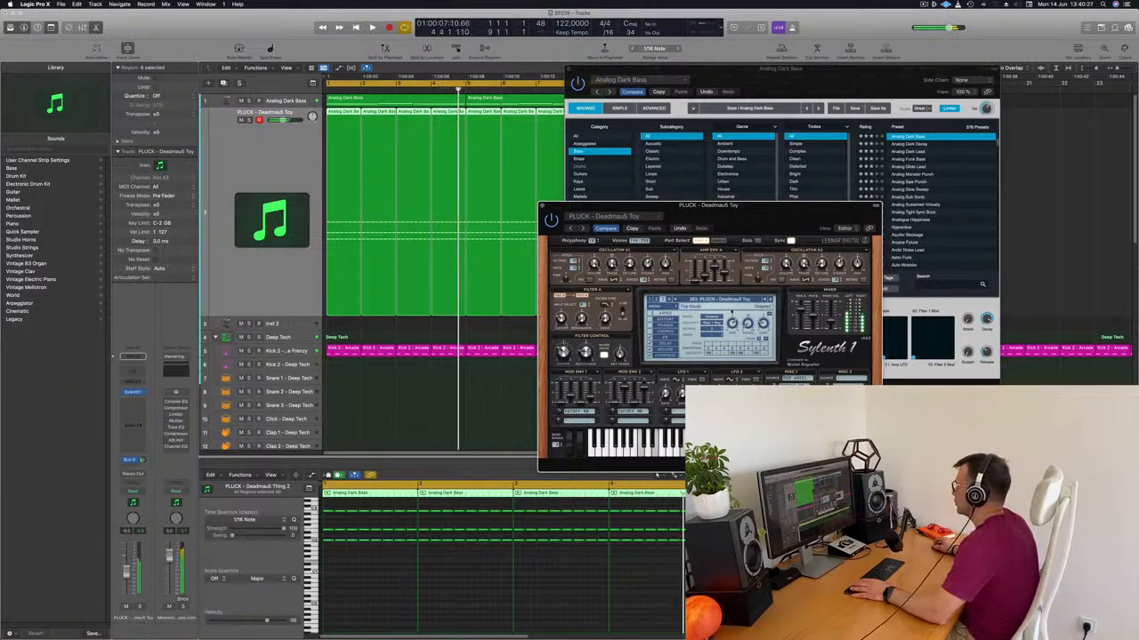
click(770, 301)
click(770, 301)
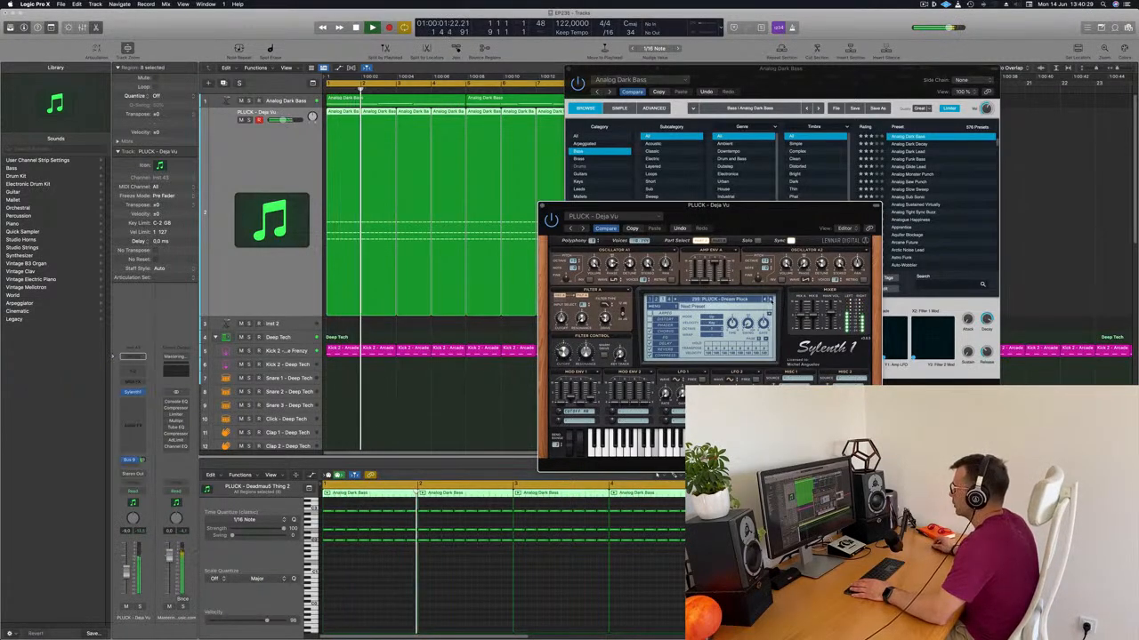
click(770, 301)
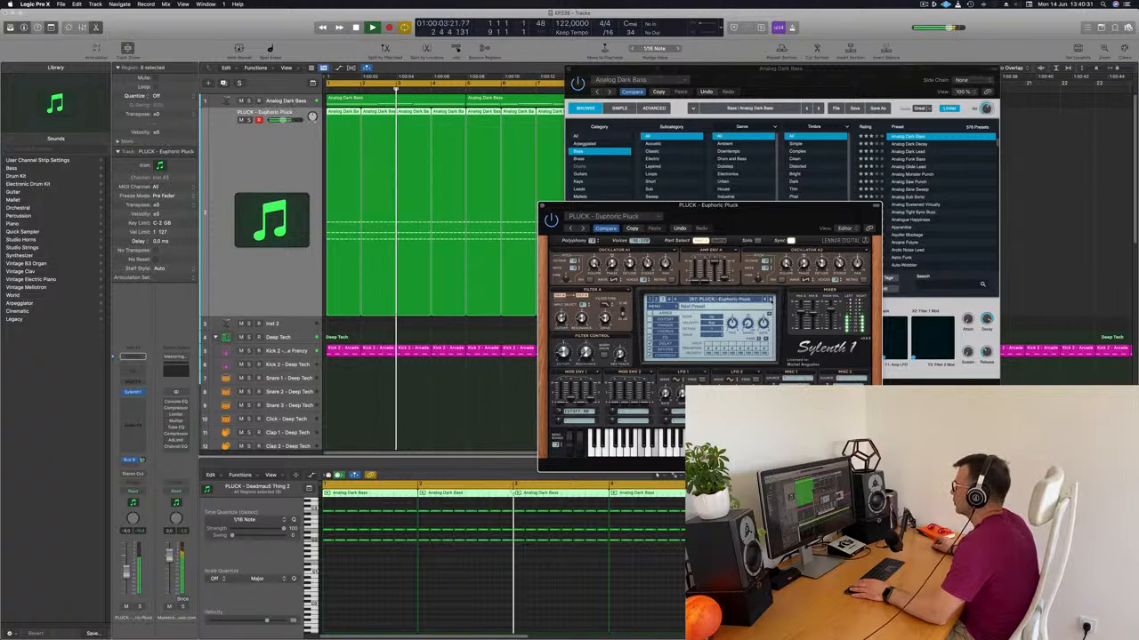
click(770, 301)
click(770, 300)
click(771, 301)
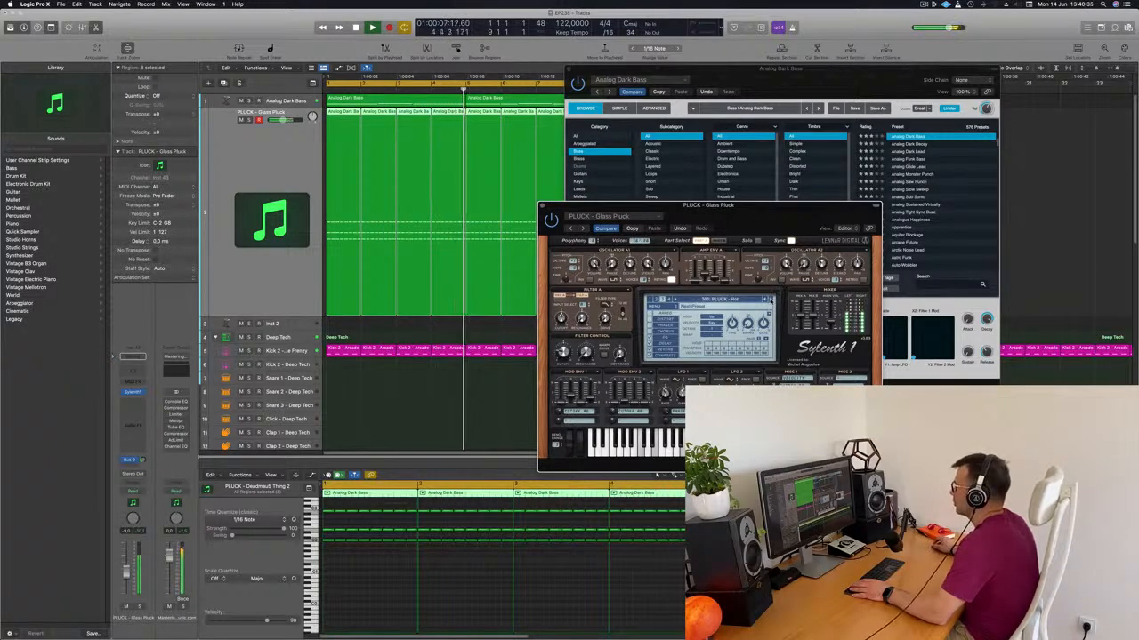
click(770, 301)
click(771, 300)
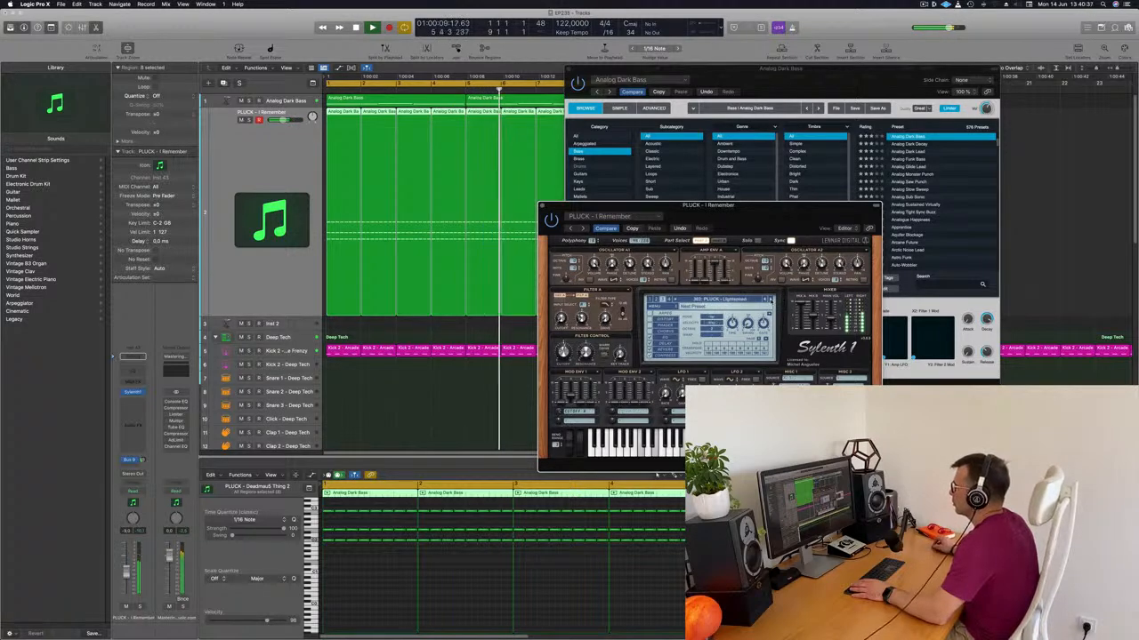
click(770, 300)
click(770, 301)
click(770, 301)
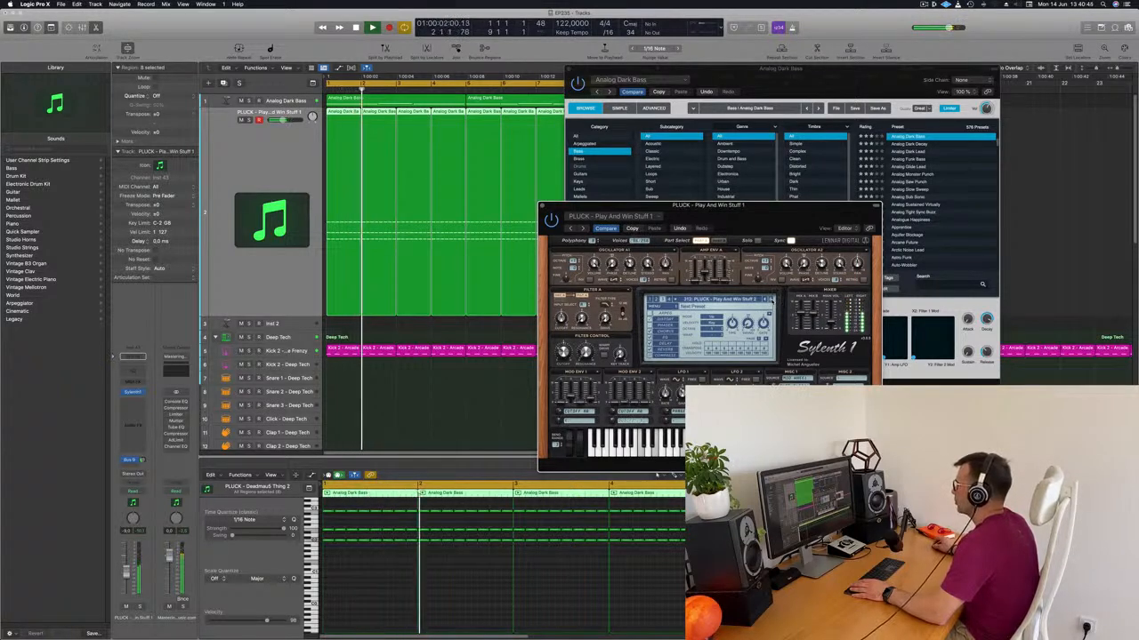
click(772, 301)
click(772, 300)
click(771, 300)
click(771, 301)
drag(783, 221, 759, 205)
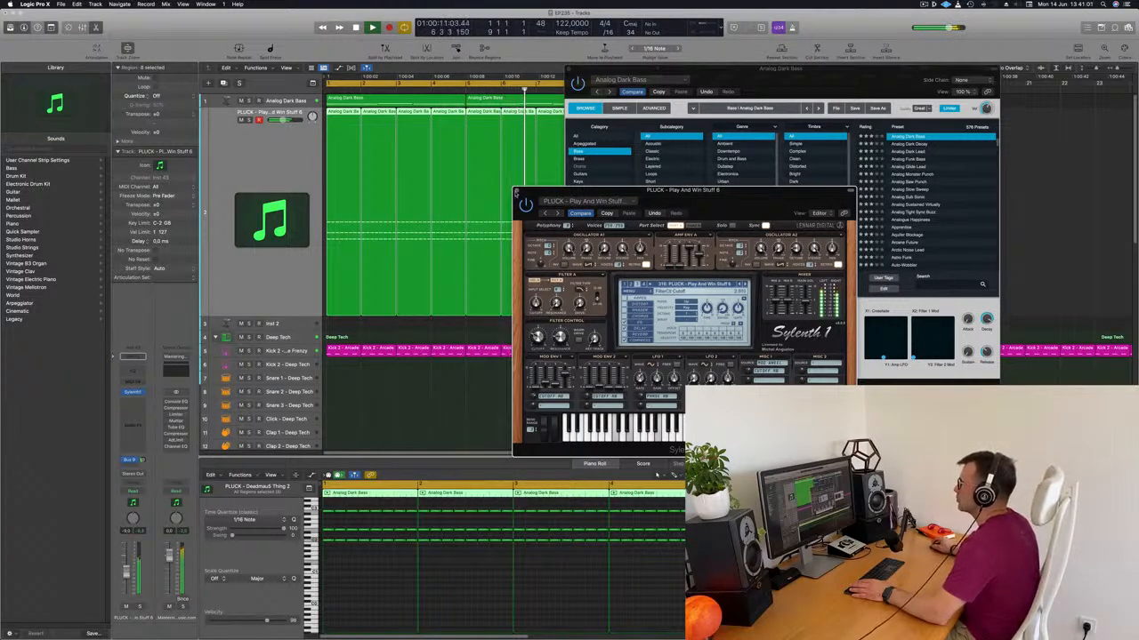
Step: Close the Sylenth1 and Alchemy plug-in windows
click(516, 190)
drag(570, 71, 550, 113)
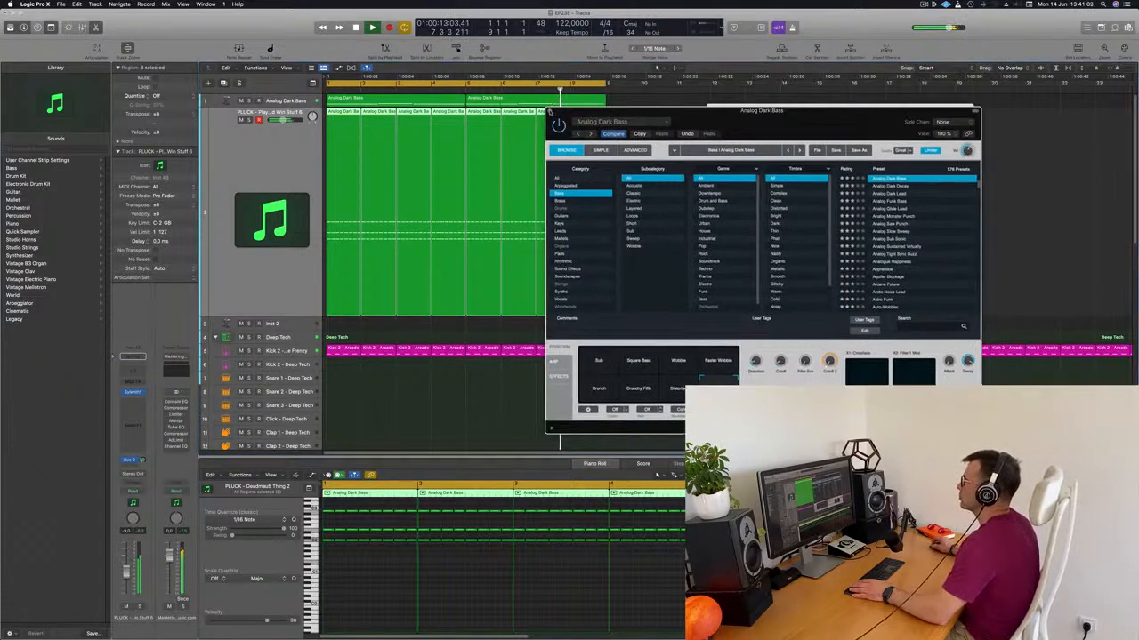
key(super+w)
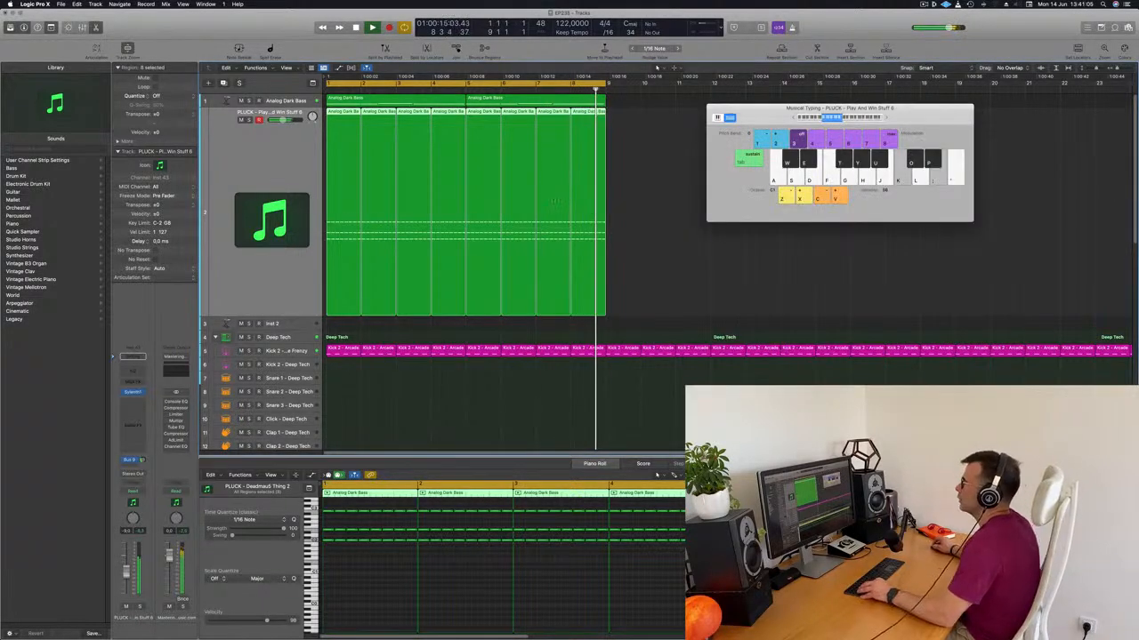
Step: Select the Analog Dark Bass track and restart playback to listen to the bass with the pluck chords
scroll(557, 197, down, 2)
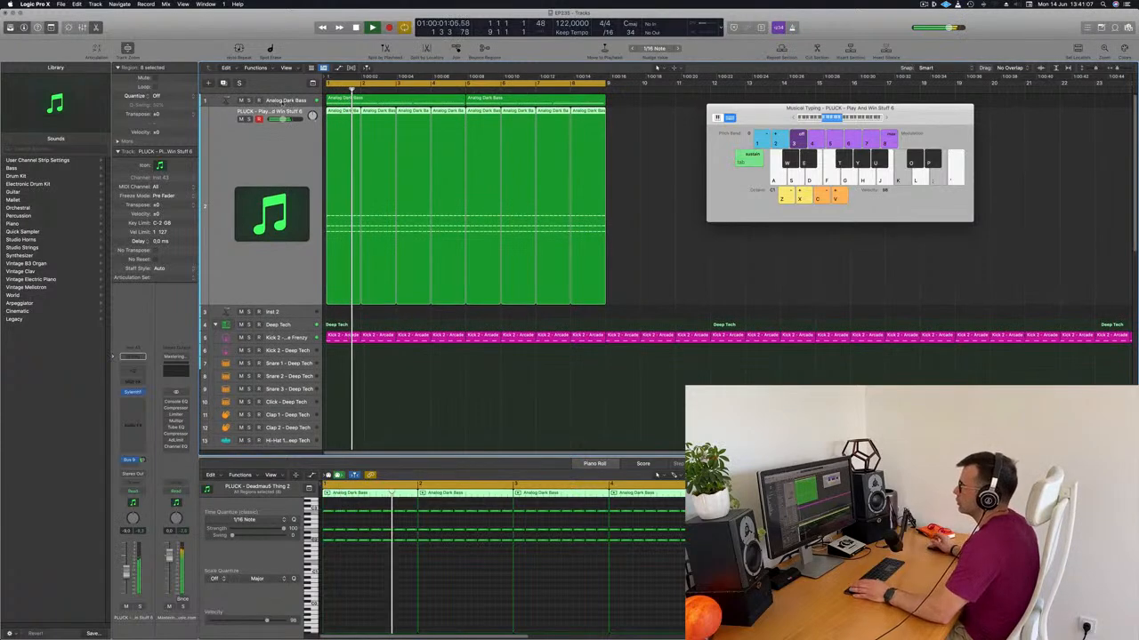
click(281, 101)
click(249, 107)
key(space)
key(space)
scroll(245, 147, down, 1)
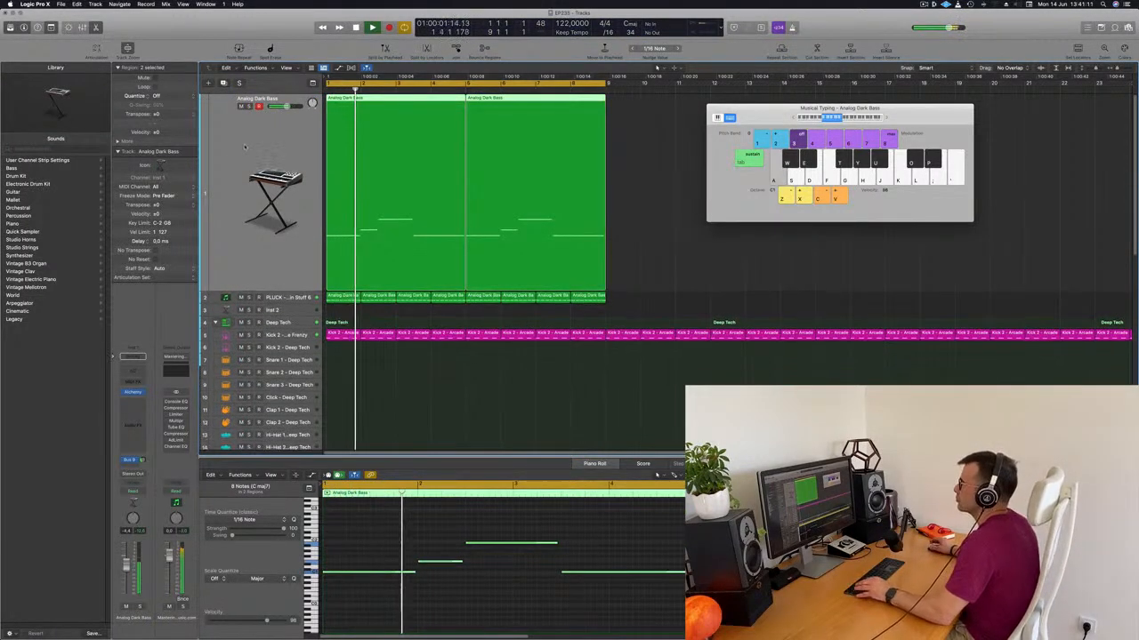
scroll(245, 147, down, 3)
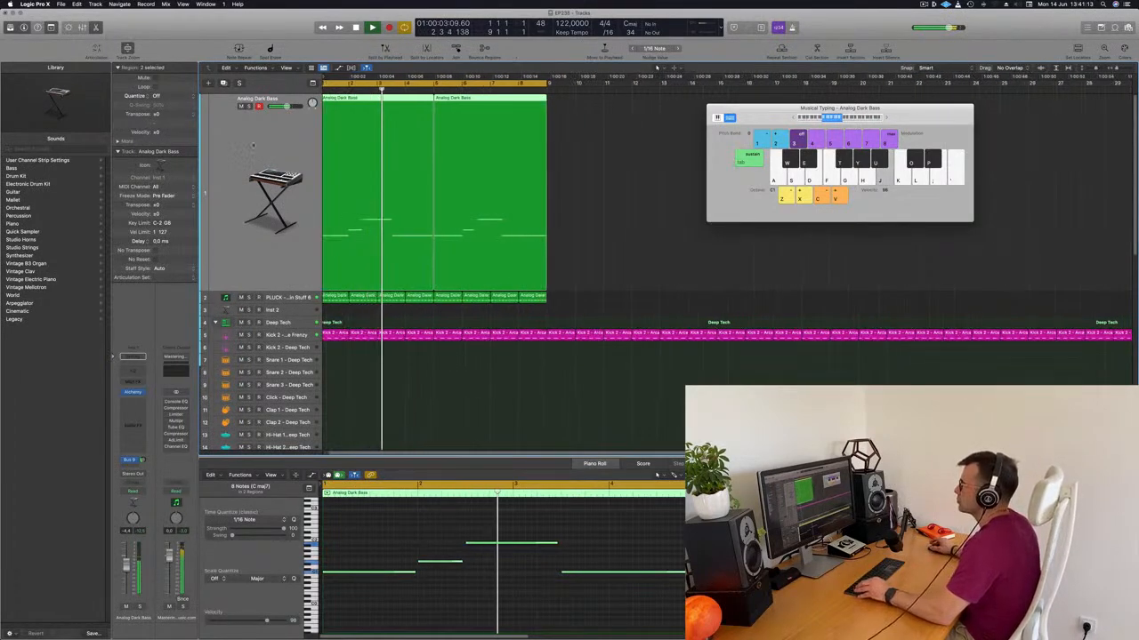
scroll(256, 145, up, 3)
scroll(255, 145, down, 2)
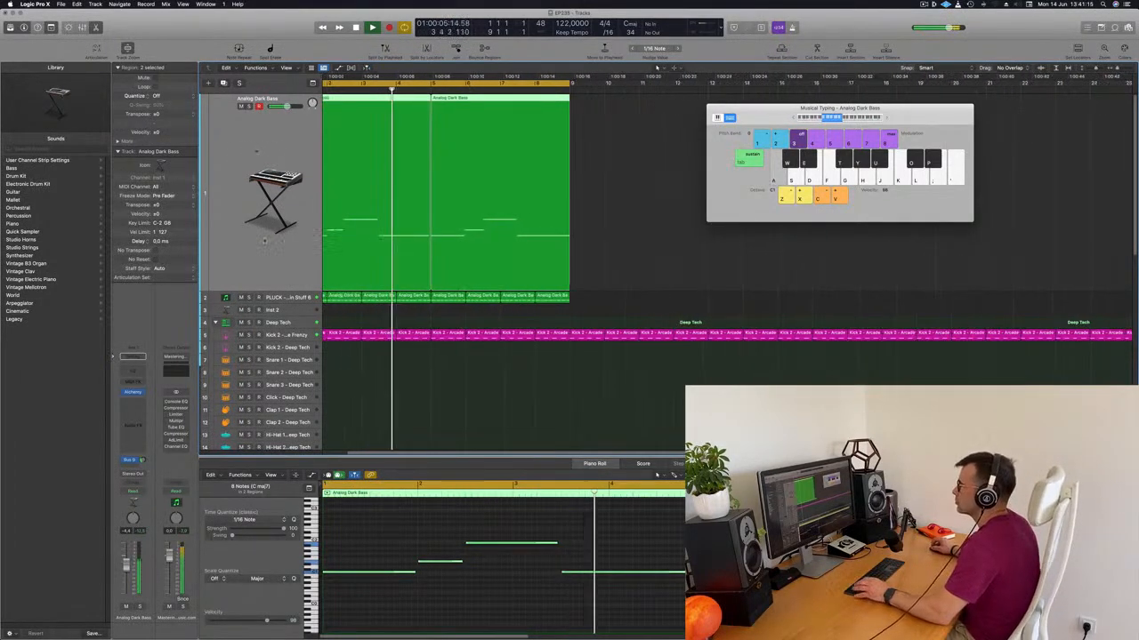
Step: Select the empty Inst 2 track and restart playback from bar 1
click(289, 308)
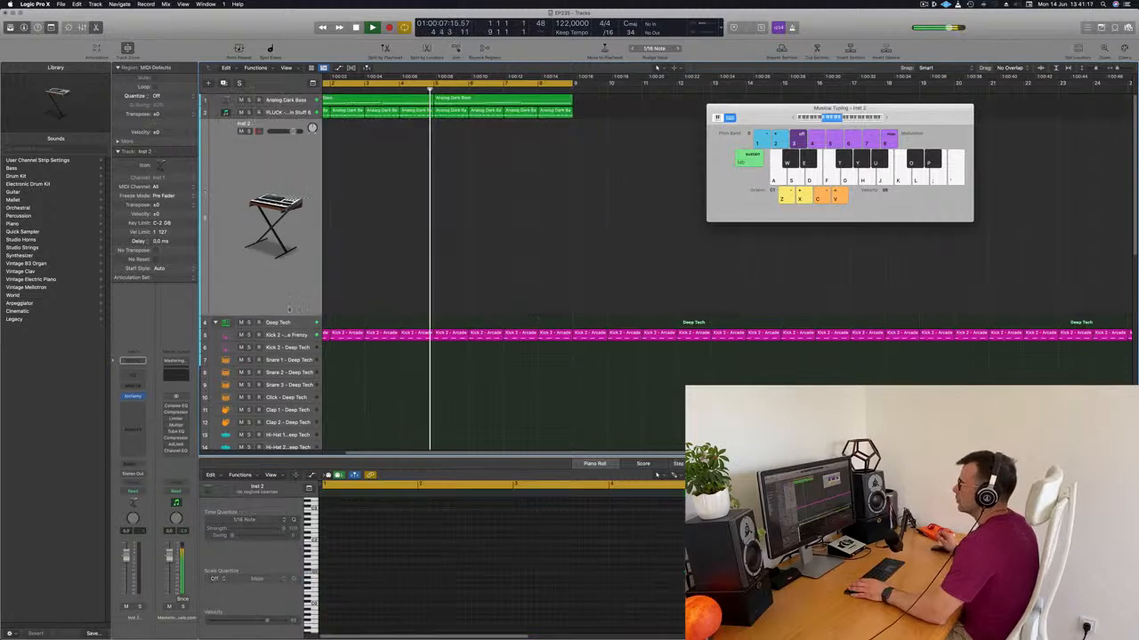
key(Return)
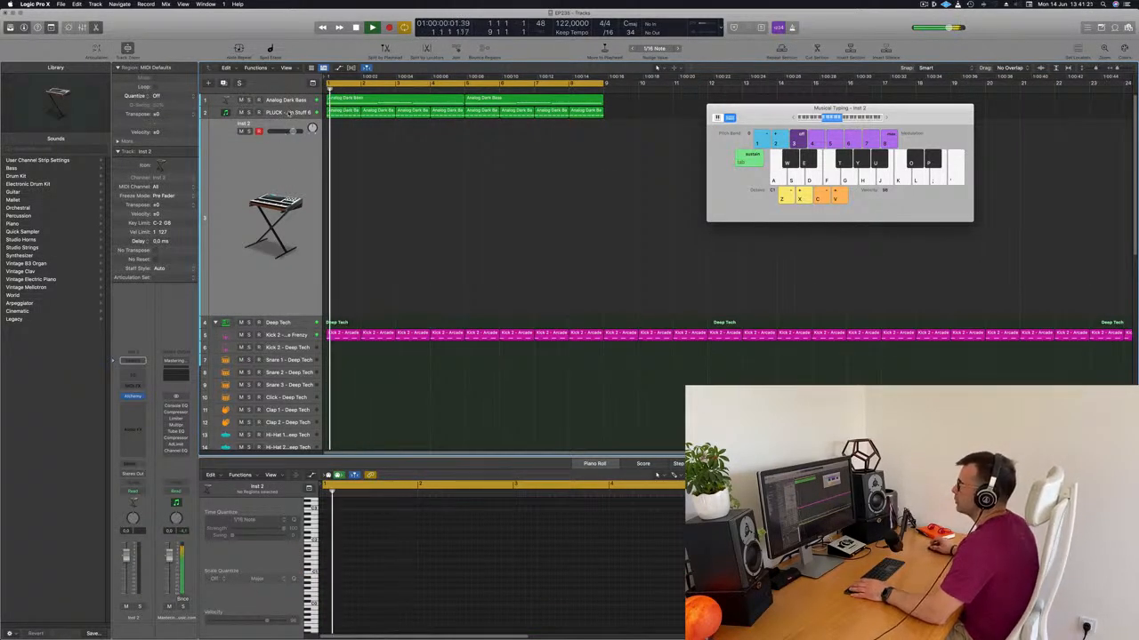
Step: Duplicate the pluck track and copy its first chord region to bar 1 of the duplicate
key(Up)
click(223, 84)
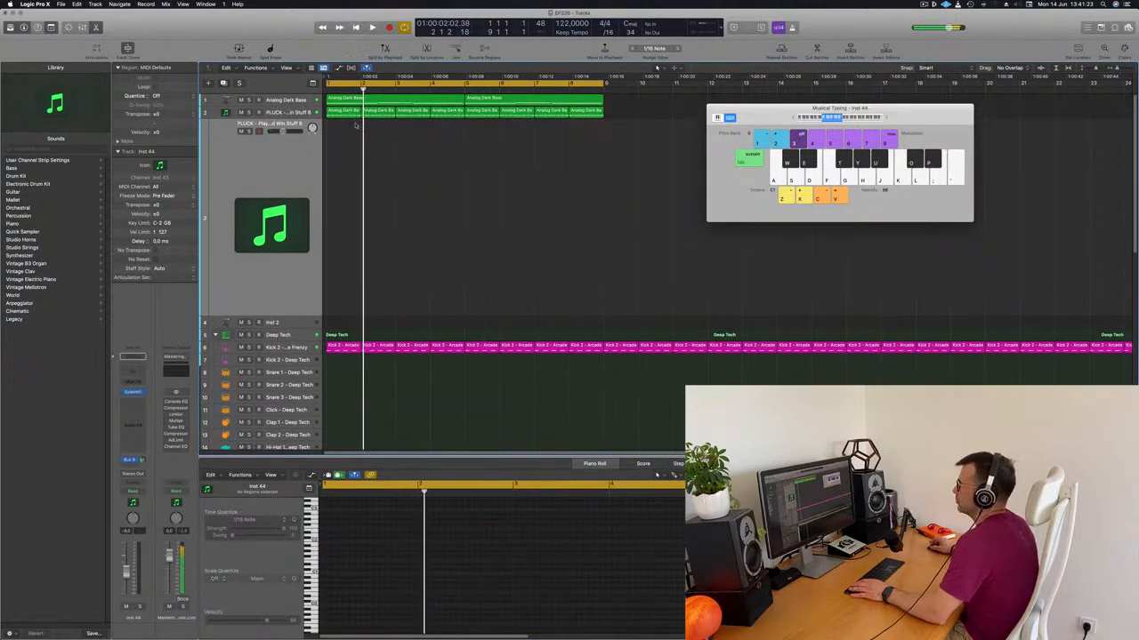
click(341, 114)
drag(342, 121, 342, 142)
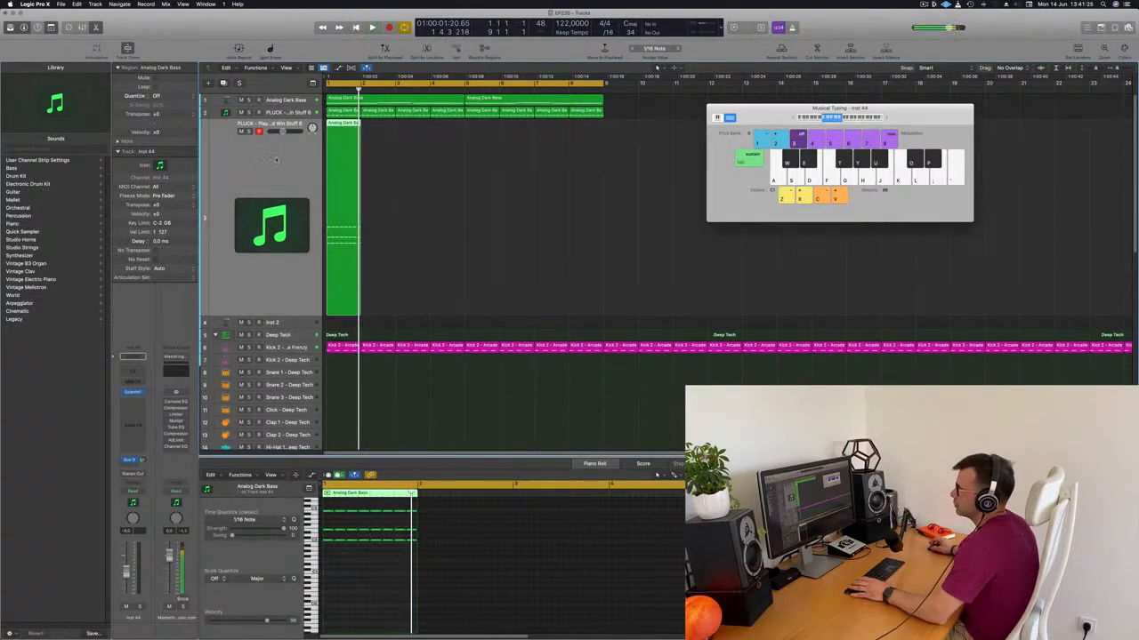
Step: Select all notes in the copied chord region and delete them
key(space)
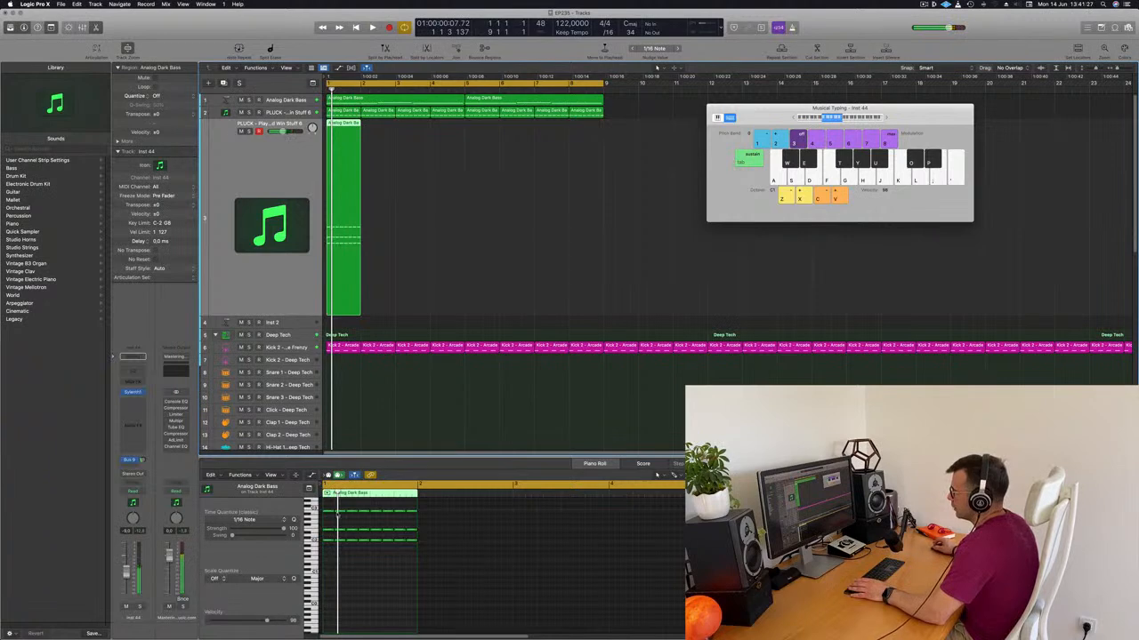
drag(326, 507, 421, 550)
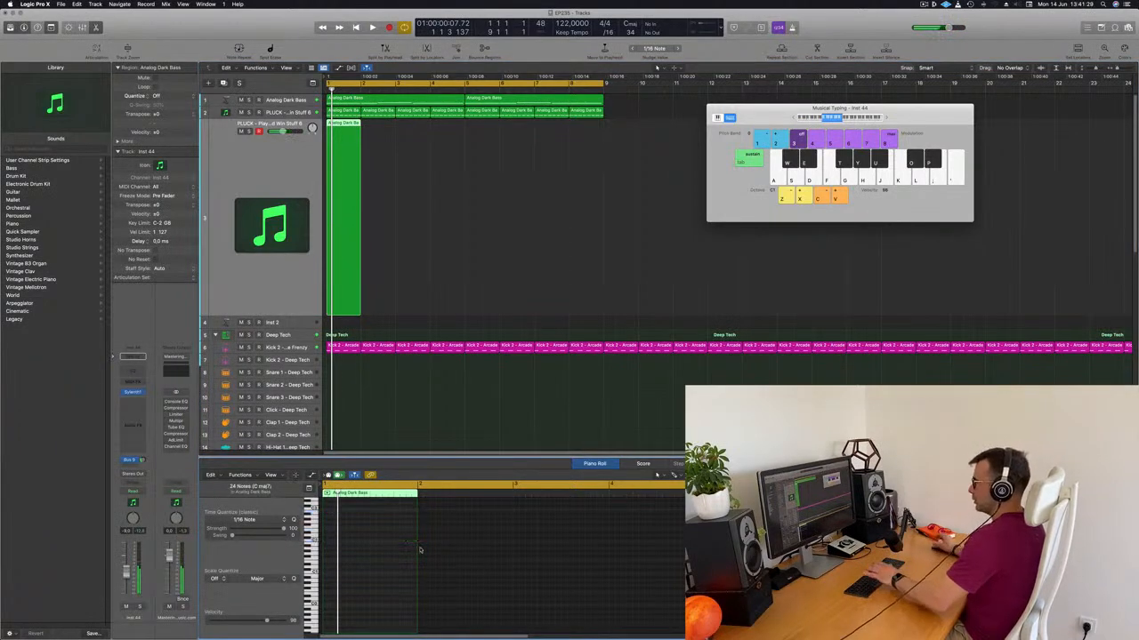
click(220, 295)
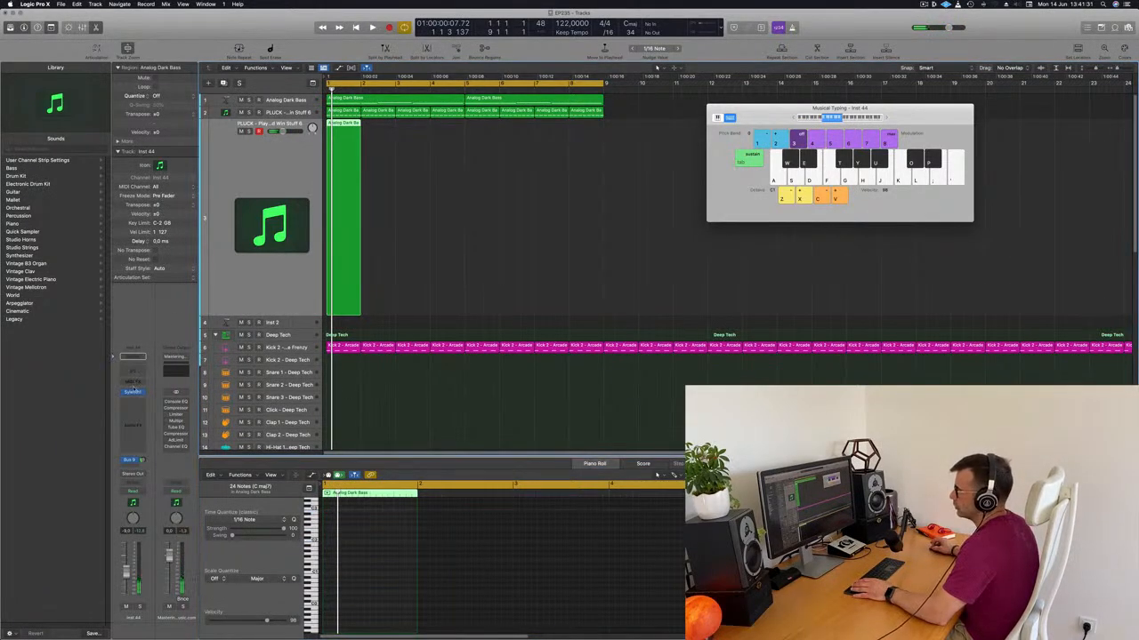
Step: Open Sylenth1 on the duplicated track, try the LEAD - Melbourne preset and load PAD - Anjuna Pad
click(132, 391)
drag(596, 133, 635, 166)
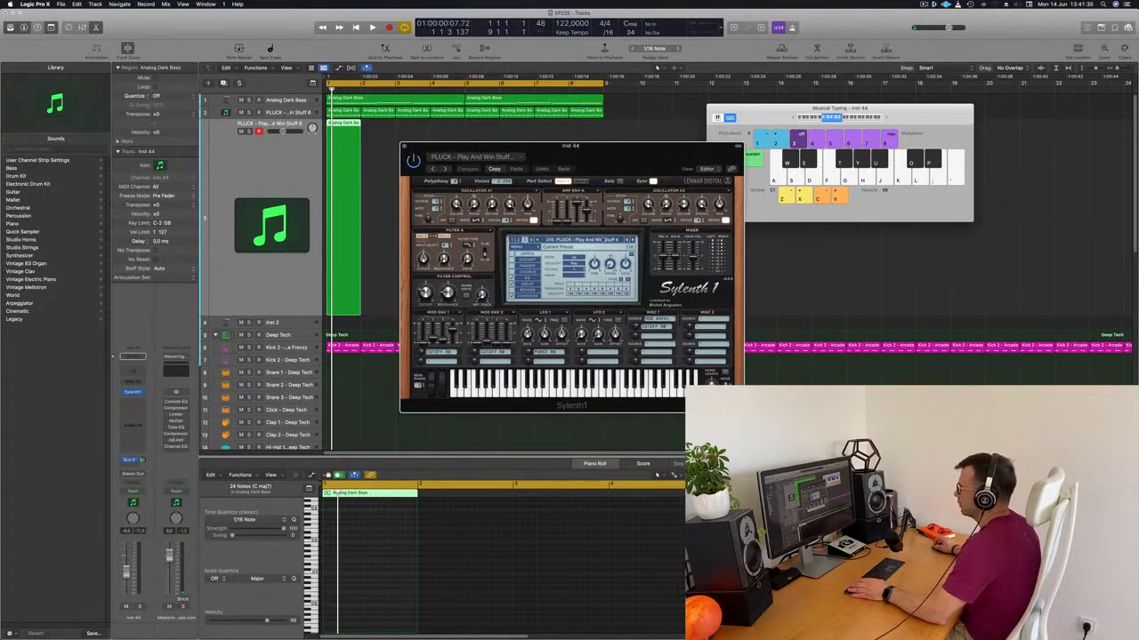
click(611, 240)
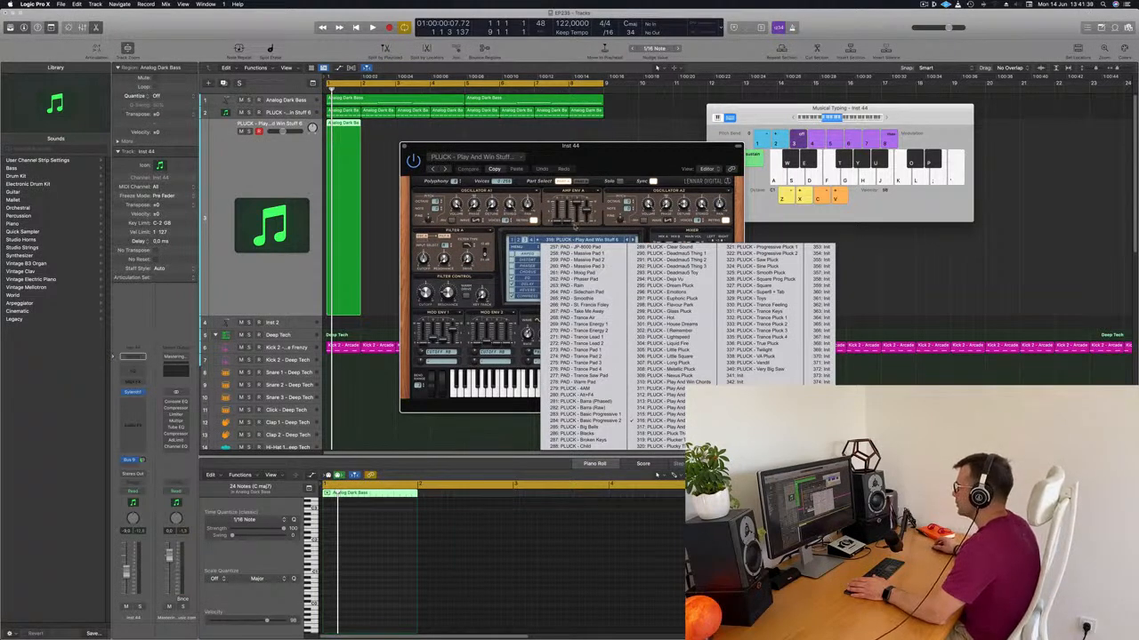
click(518, 240)
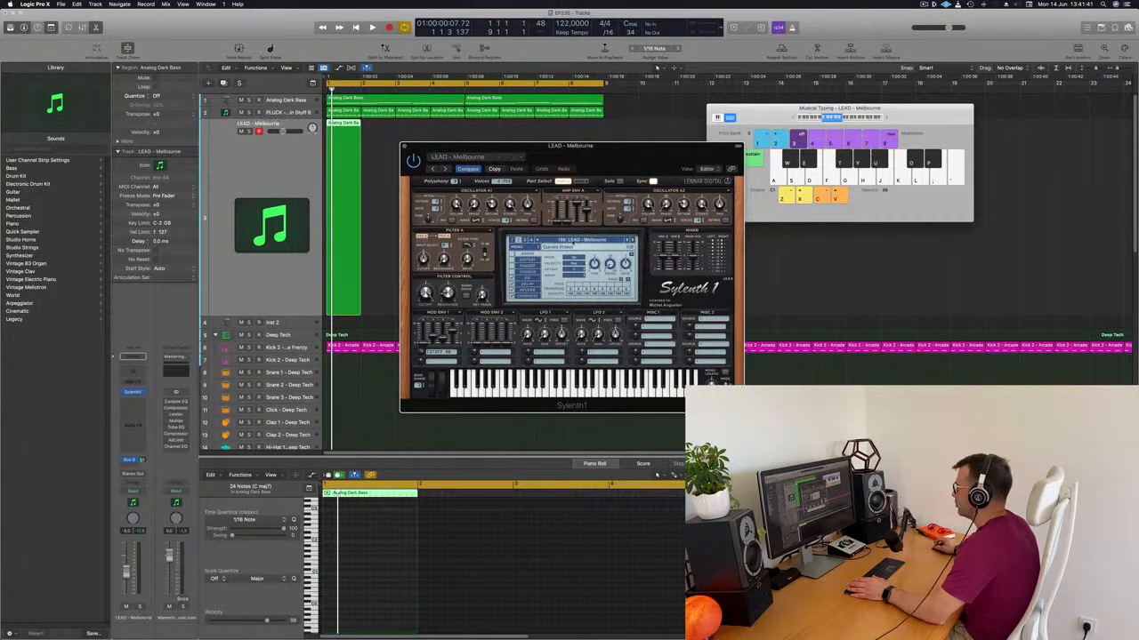
click(573, 240)
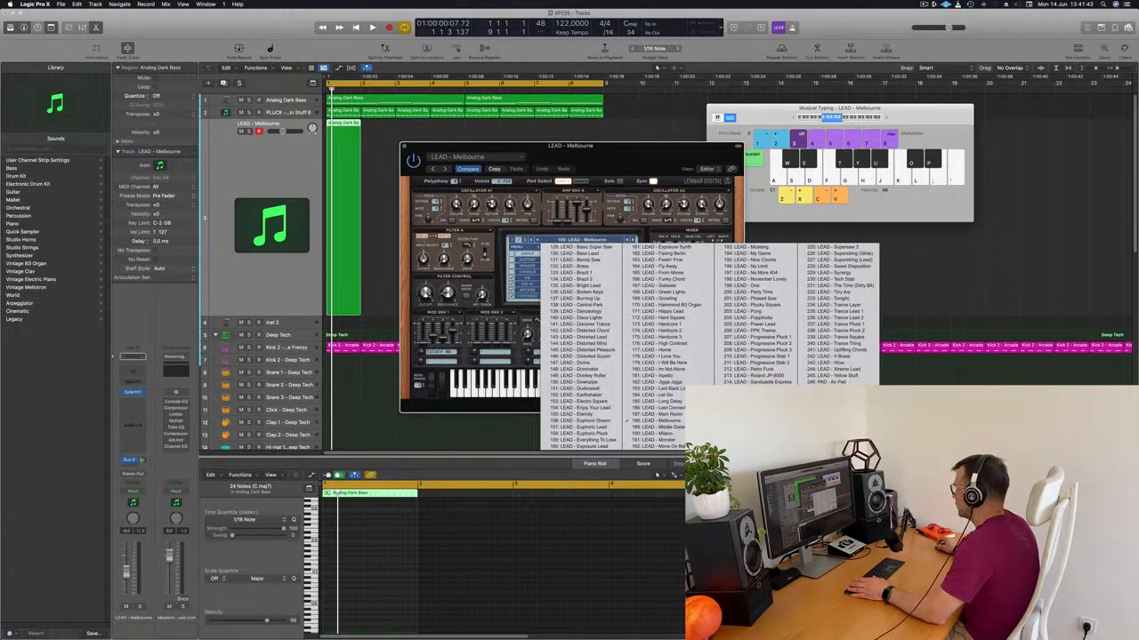
click(827, 388)
Step: Audition the PAD - Anjuna Pad sound over the playing loop, moving the Sylenth1 and Musical Typing windows out of the way
drag(641, 158, 705, 163)
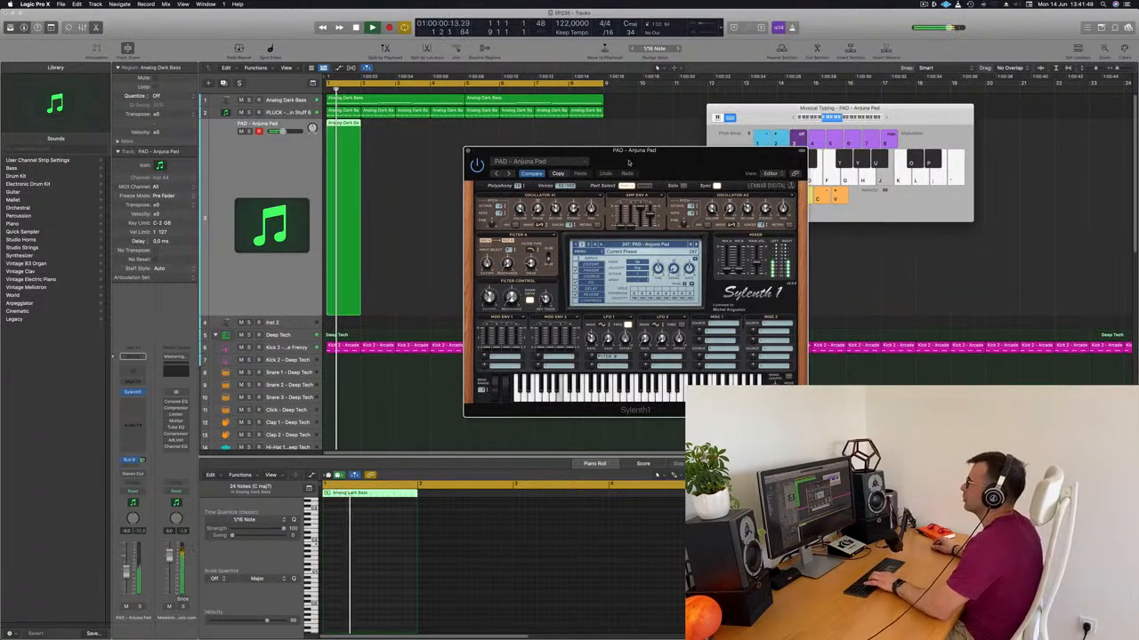
drag(628, 162, 670, 151)
drag(774, 144, 635, 163)
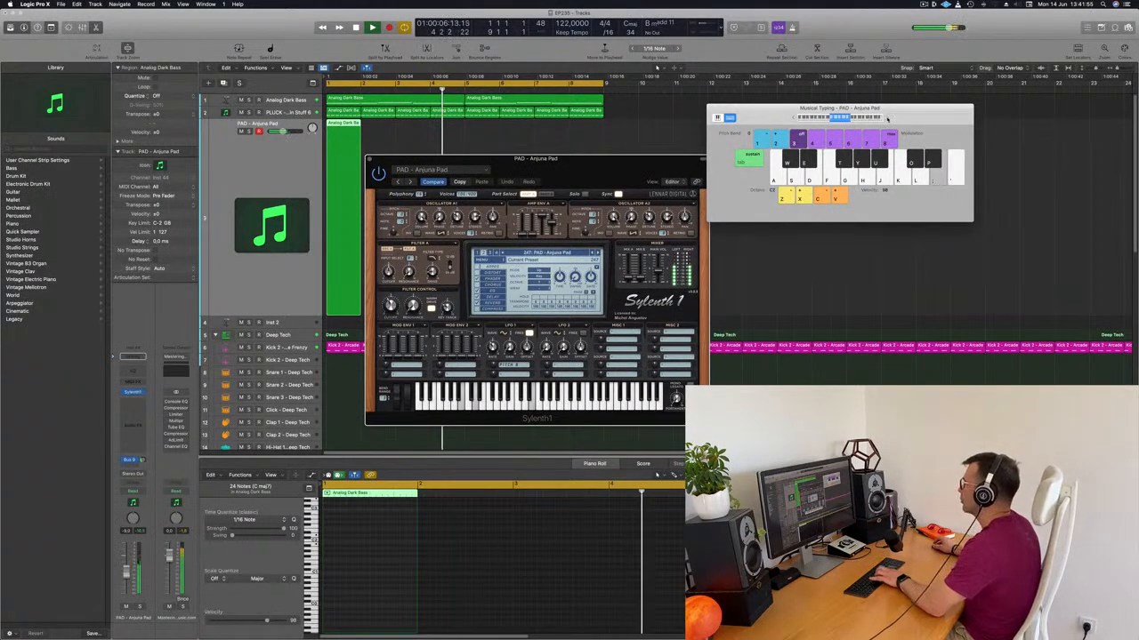
drag(939, 108, 936, 108)
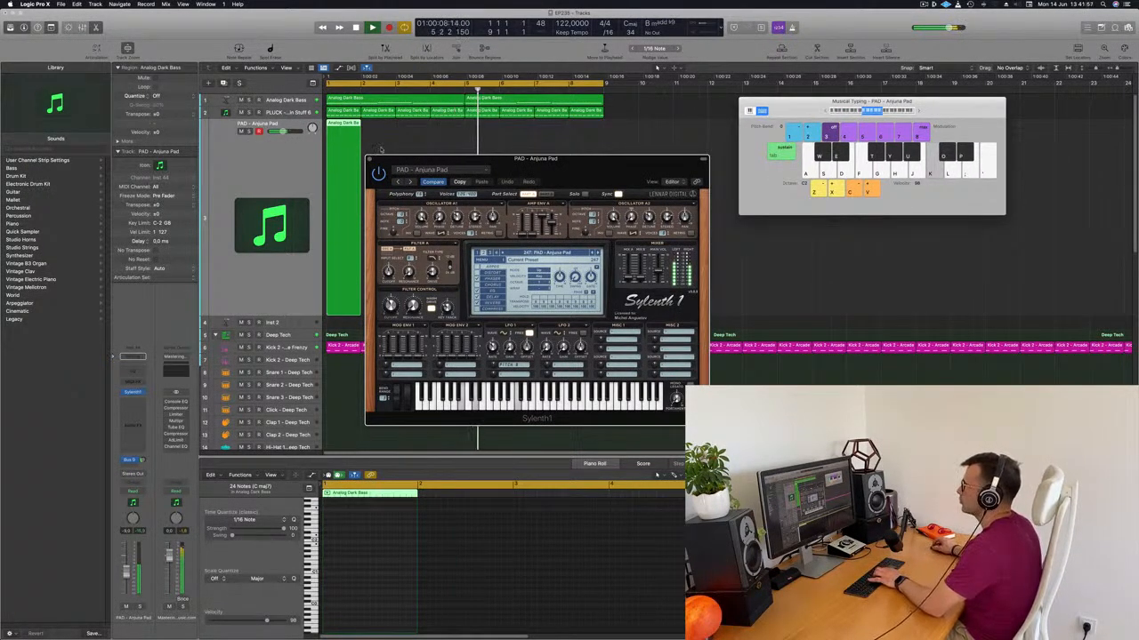
click(287, 165)
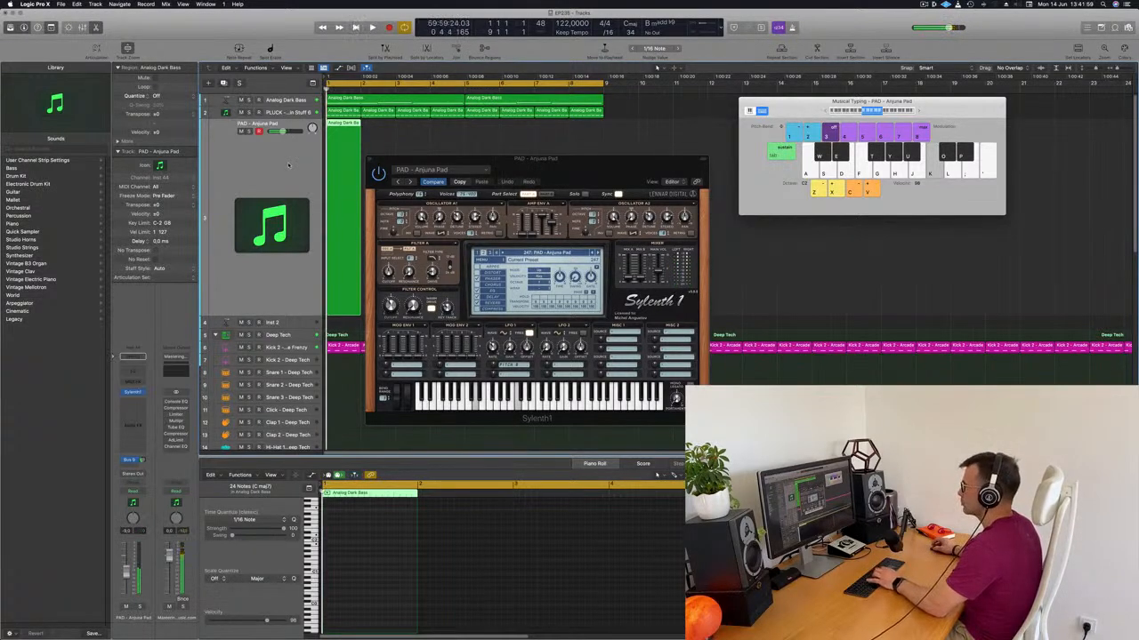
drag(562, 164, 782, 154)
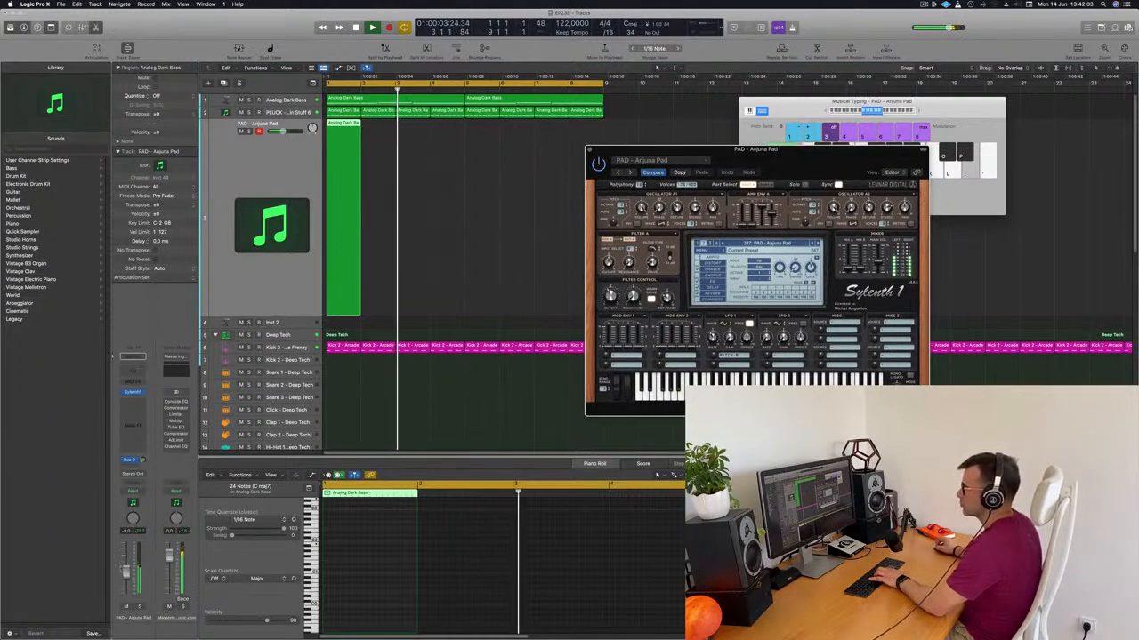
Step: Raise the PAD - Anjuna Pad track's volume slightly against the playing loop
drag(126, 572, 129, 561)
key(space)
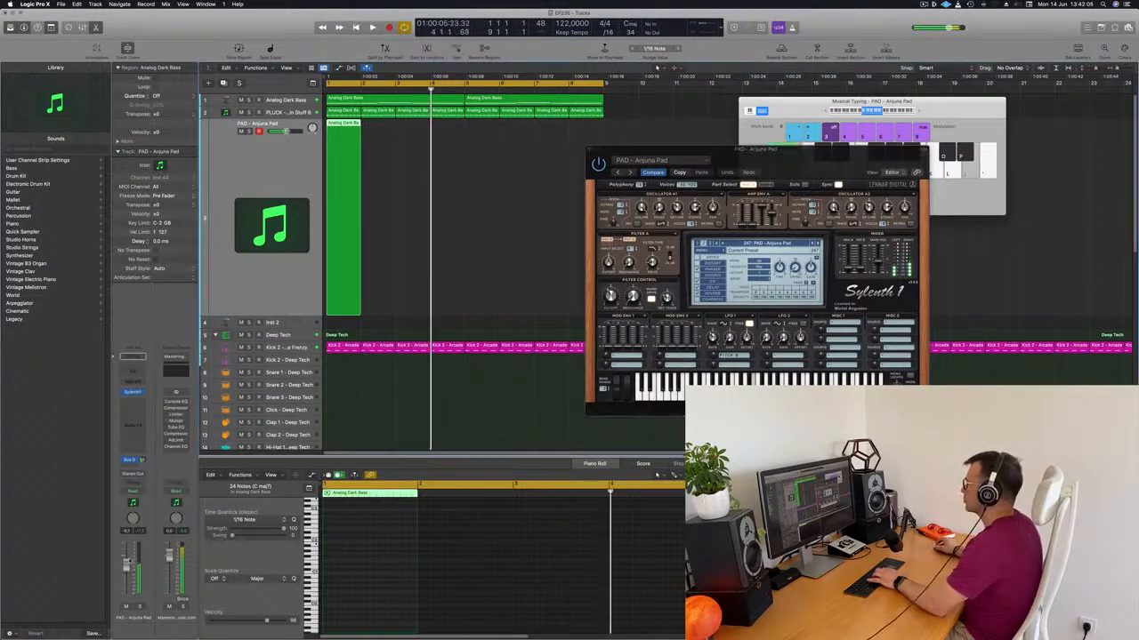
key(space)
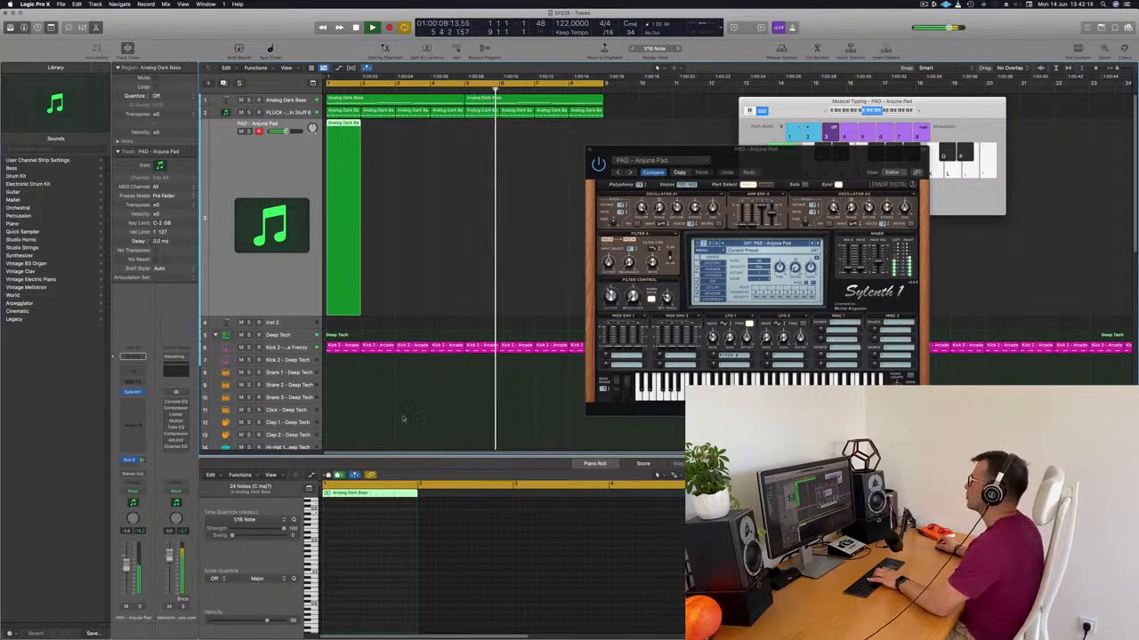
Step: Delete the emptied chord region from the pad track and record a pad melody from bar 1 into bar 8
drag(741, 144, 683, 130)
drag(350, 183, 411, 179)
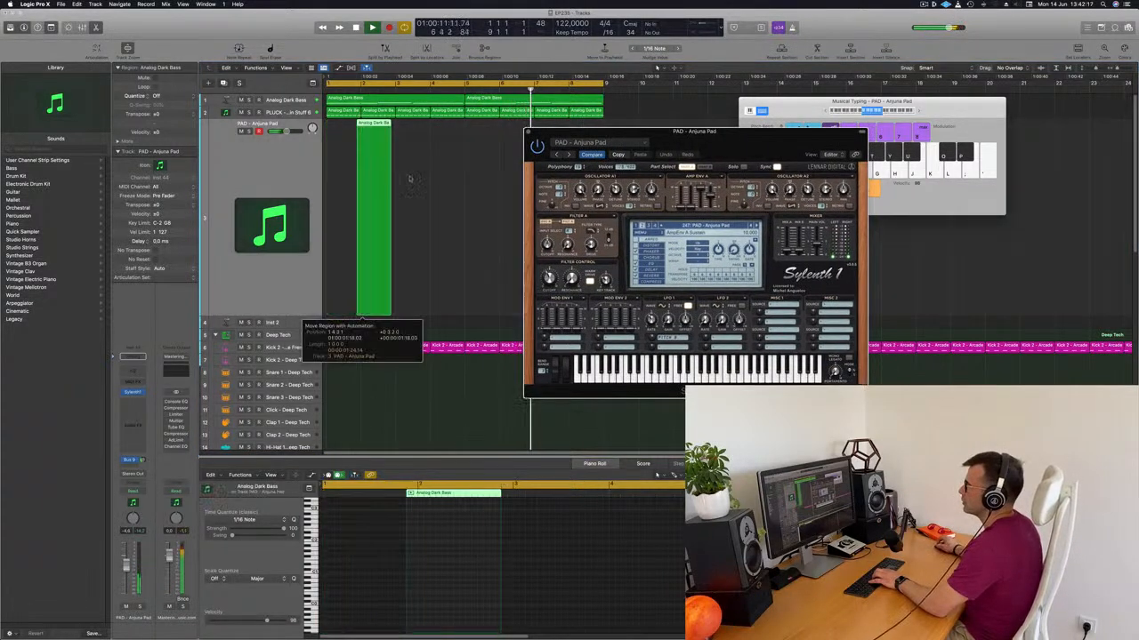
key(Delete)
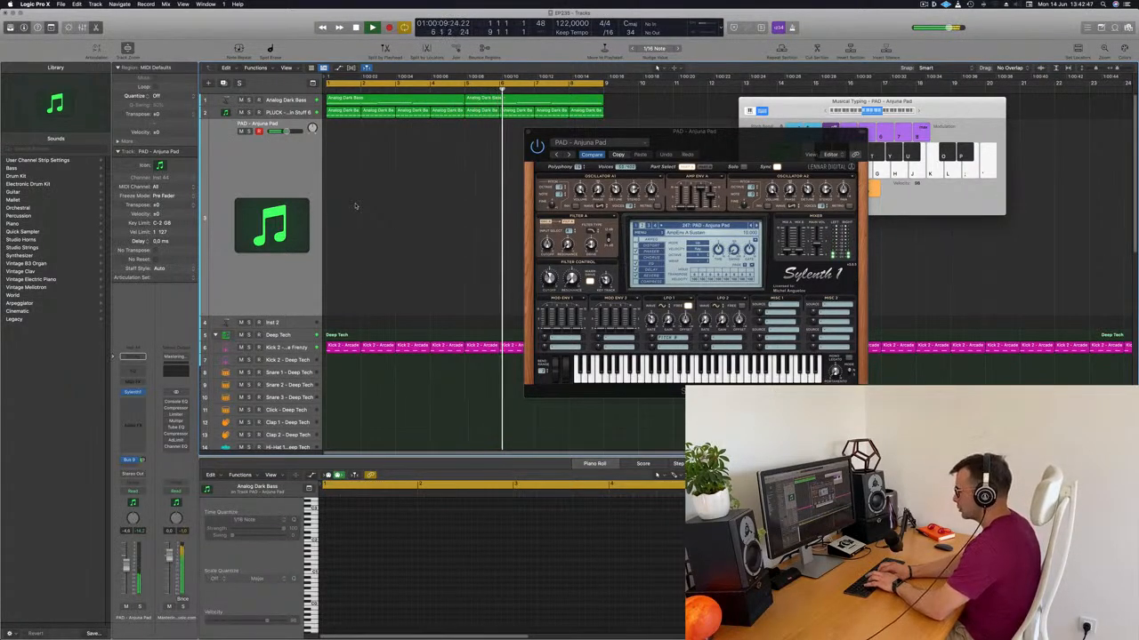
key(r)
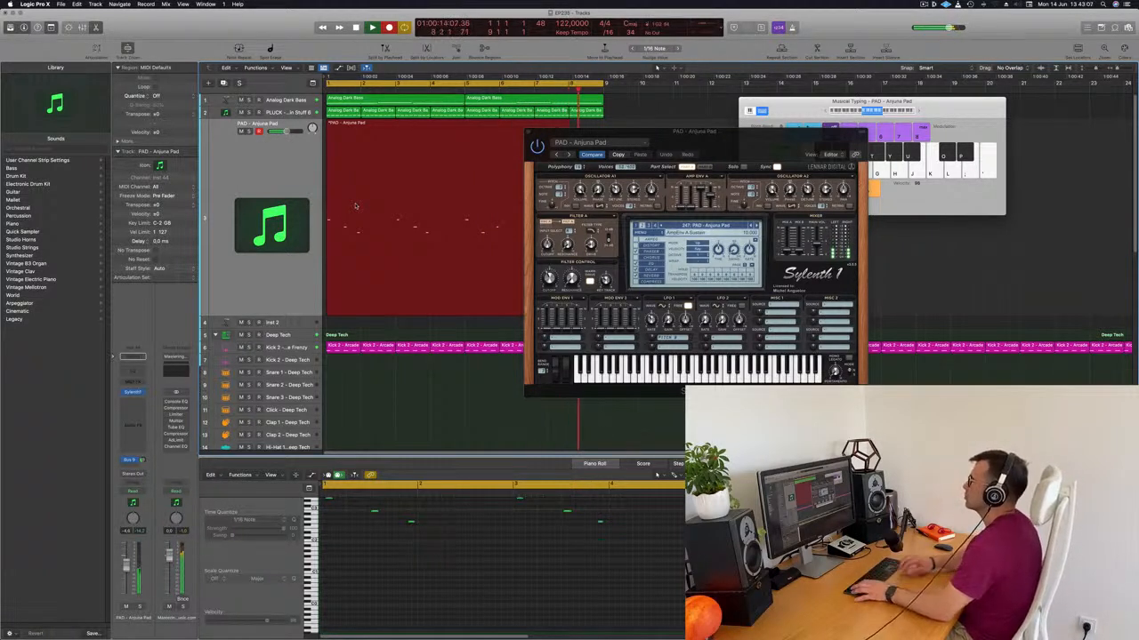
key(space)
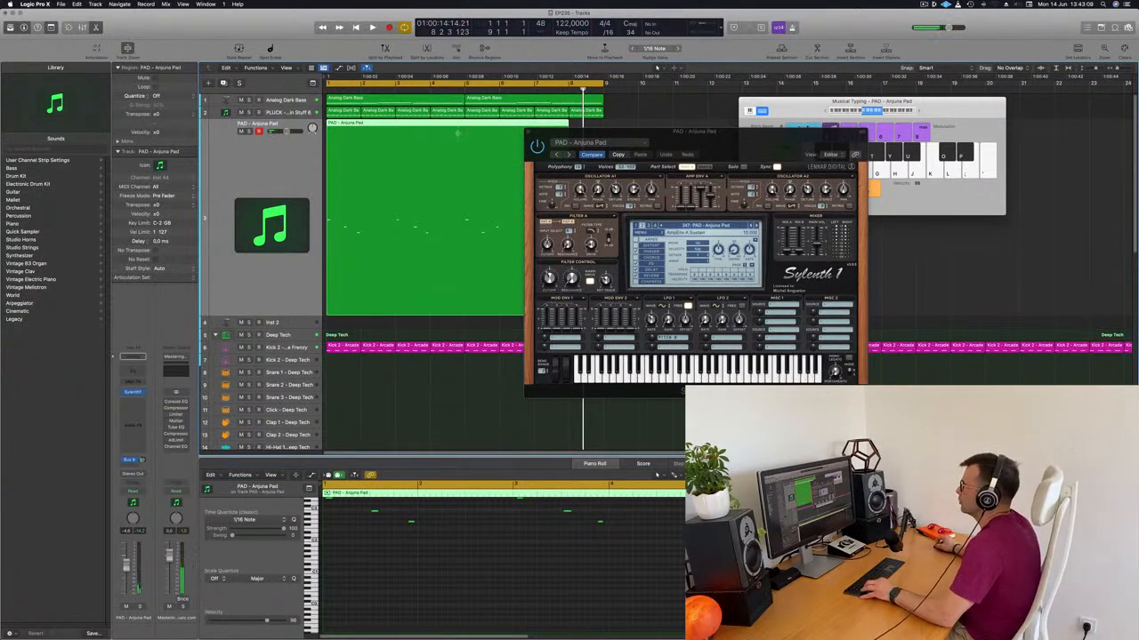
Step: Split the recorded pad region at bar 5, delete the first part and move the remaining part to bar 1
click(463, 128)
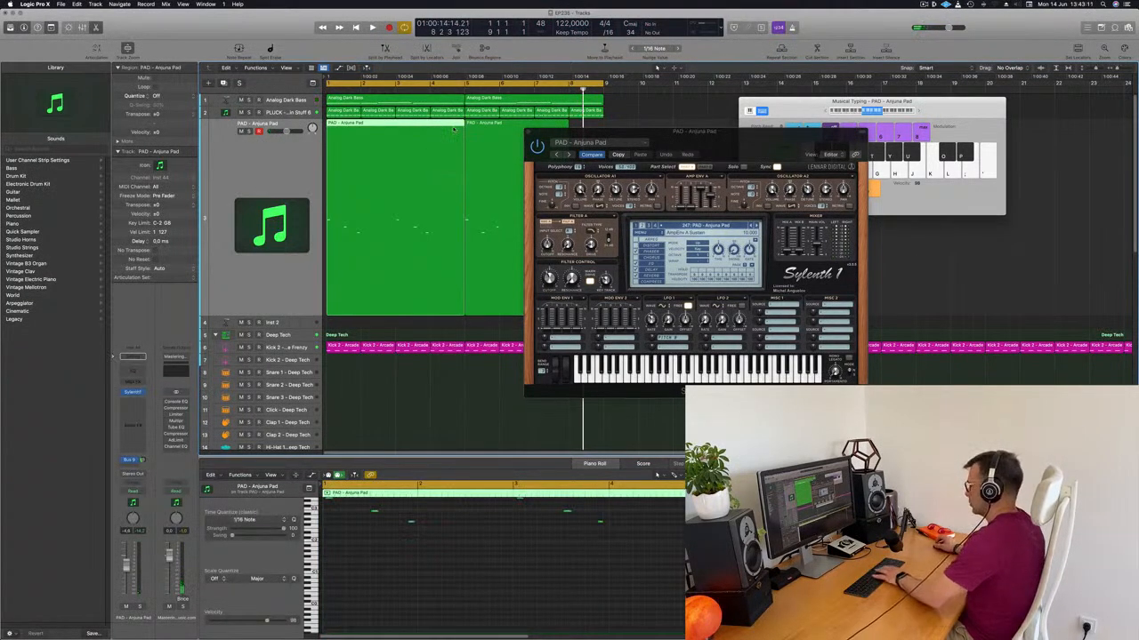
key(Delete)
drag(663, 132, 838, 124)
drag(517, 131, 377, 132)
Step: Extend the pad region to the start of bar 5 and restart playback from bar 1
key(space)
click(474, 554)
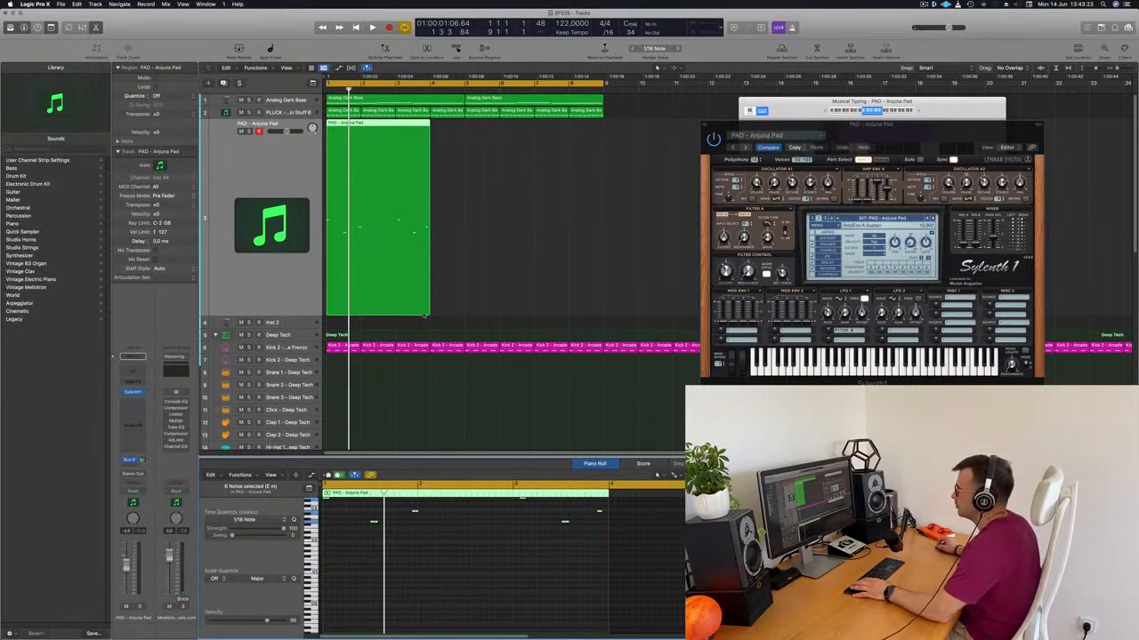
drag(428, 312, 465, 311)
key(space)
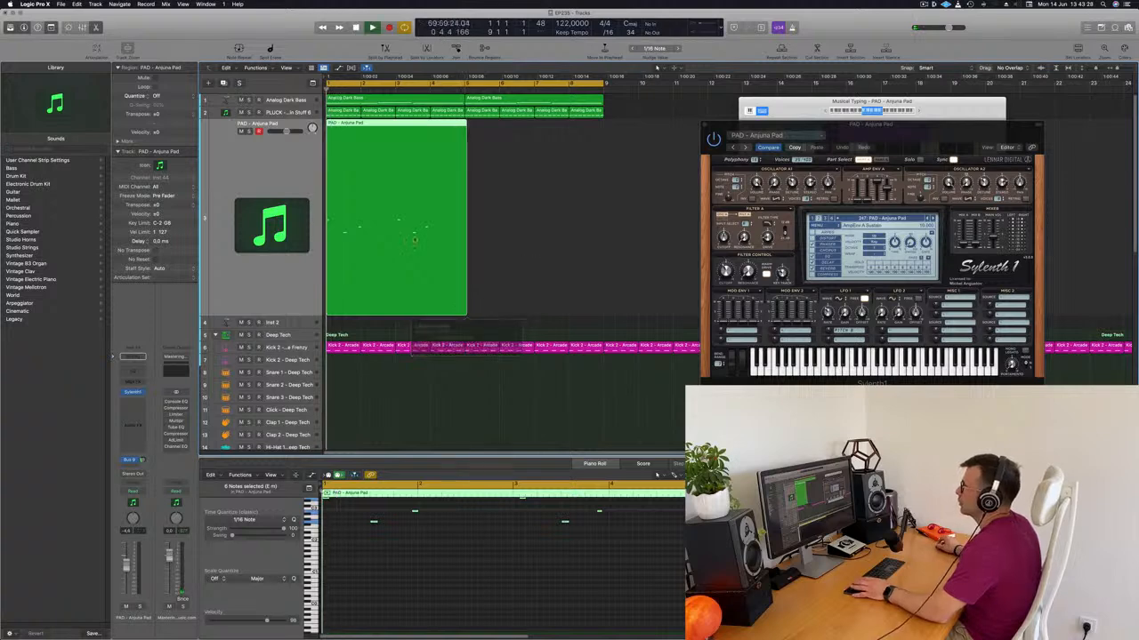
Step: Nudge the pad note just before bar 2 slightly earlier, replaying the loop to compare timings
click(445, 569)
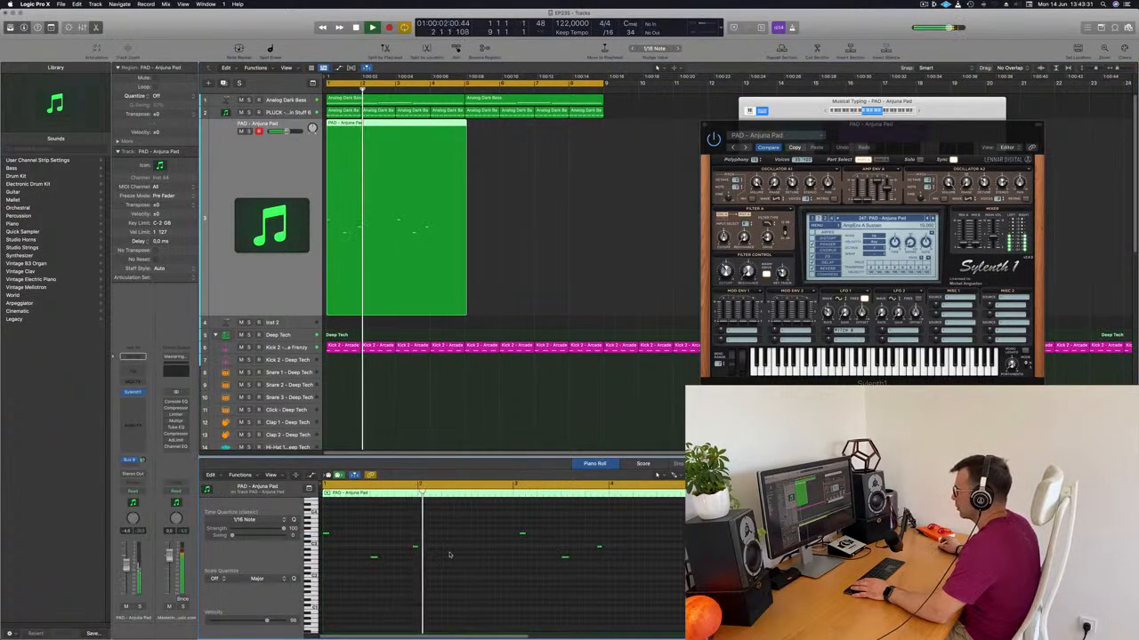
key(Return)
drag(437, 534, 412, 562)
drag(413, 562, 412, 562)
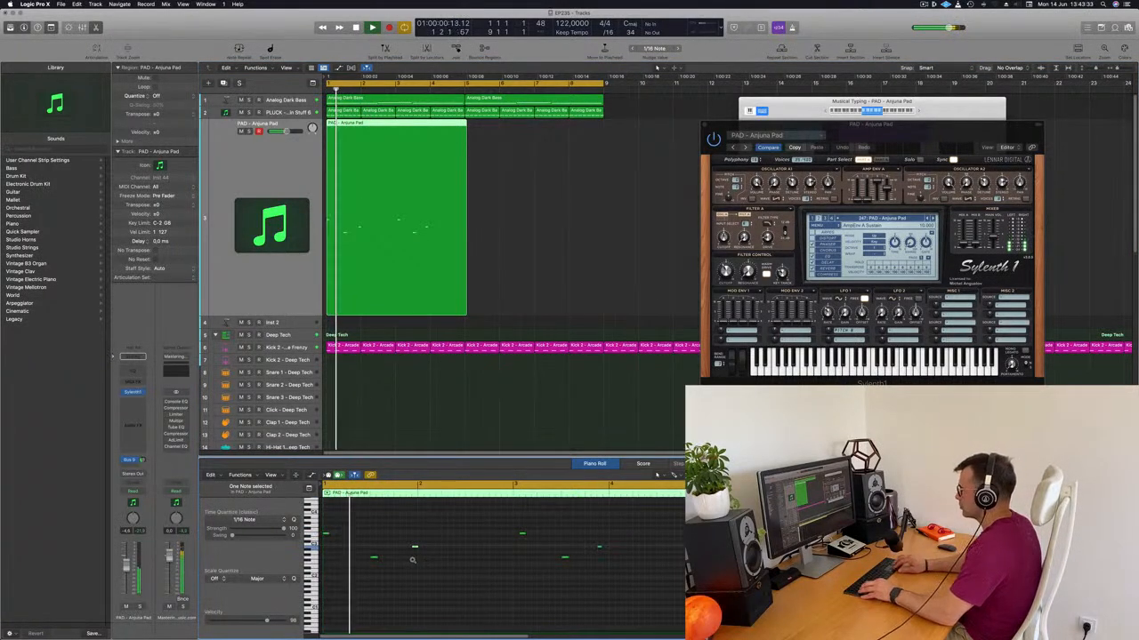
key(alt+Right)
key(Return)
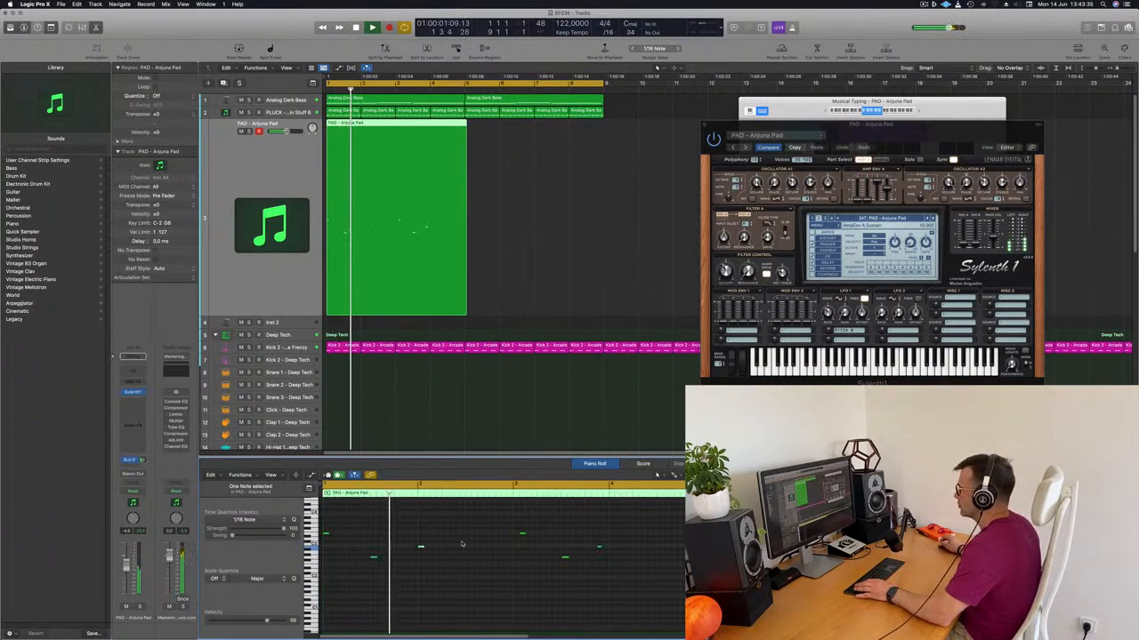
key(Return)
key(alt+Left)
key(Return)
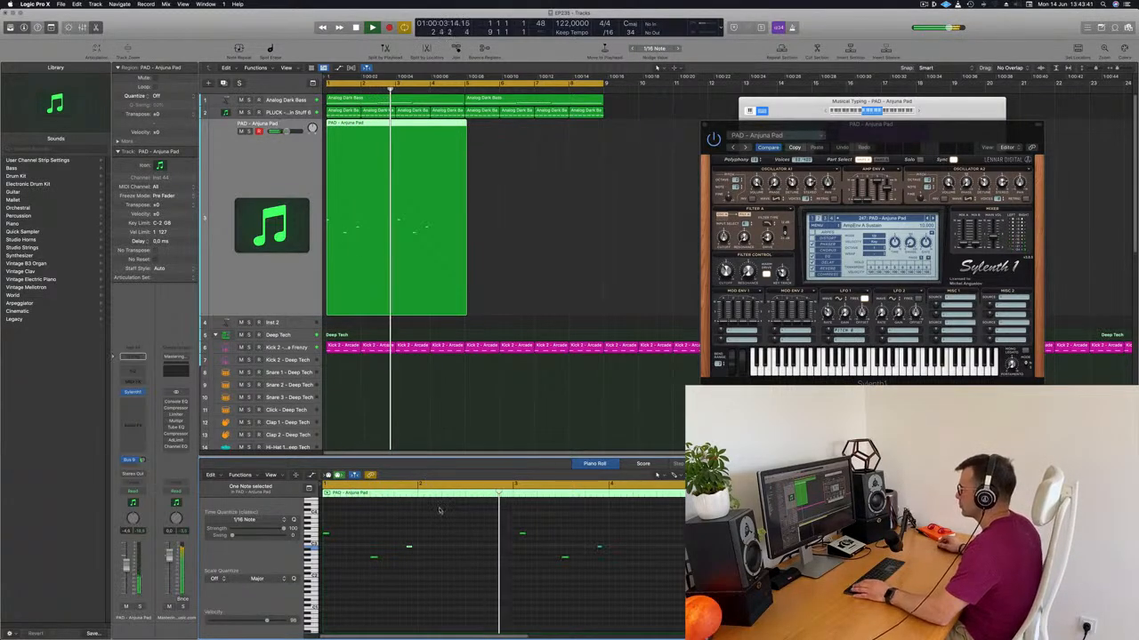
Step: Nudge the pad note near bar 3 earlier onto the bar line, replay the loop and select all pad notes
key(alt+Left)
key(Return)
key(Return)
key(super+a)
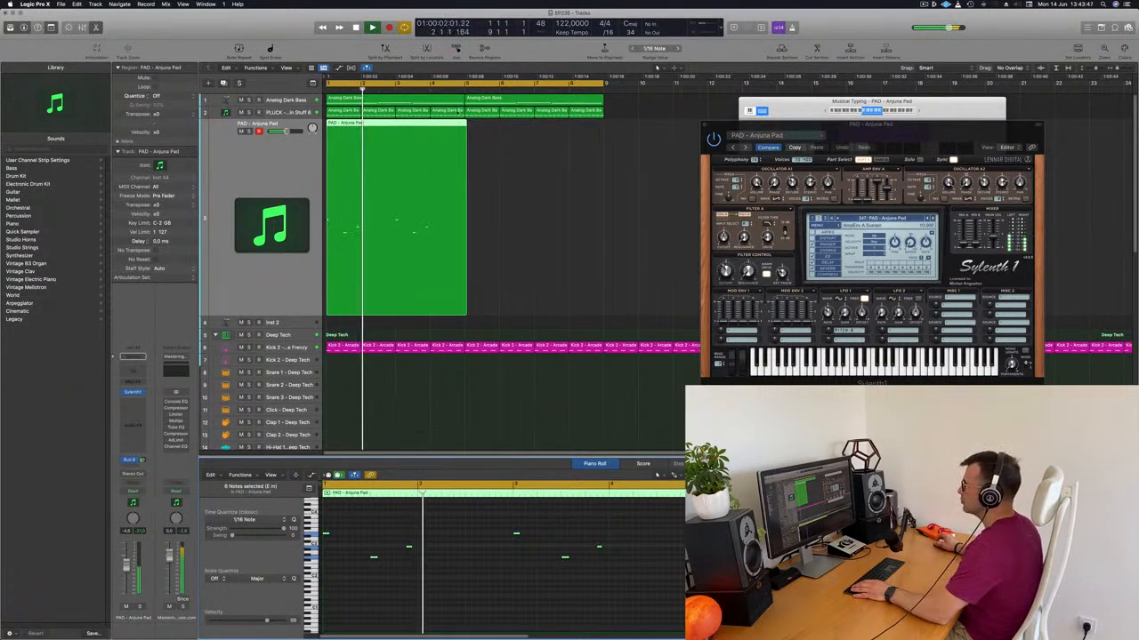
Step: Reopen Sylenth1 on the pluck track and adjust the filter cutoff and oscillator A1 detune during playback
click(252, 175)
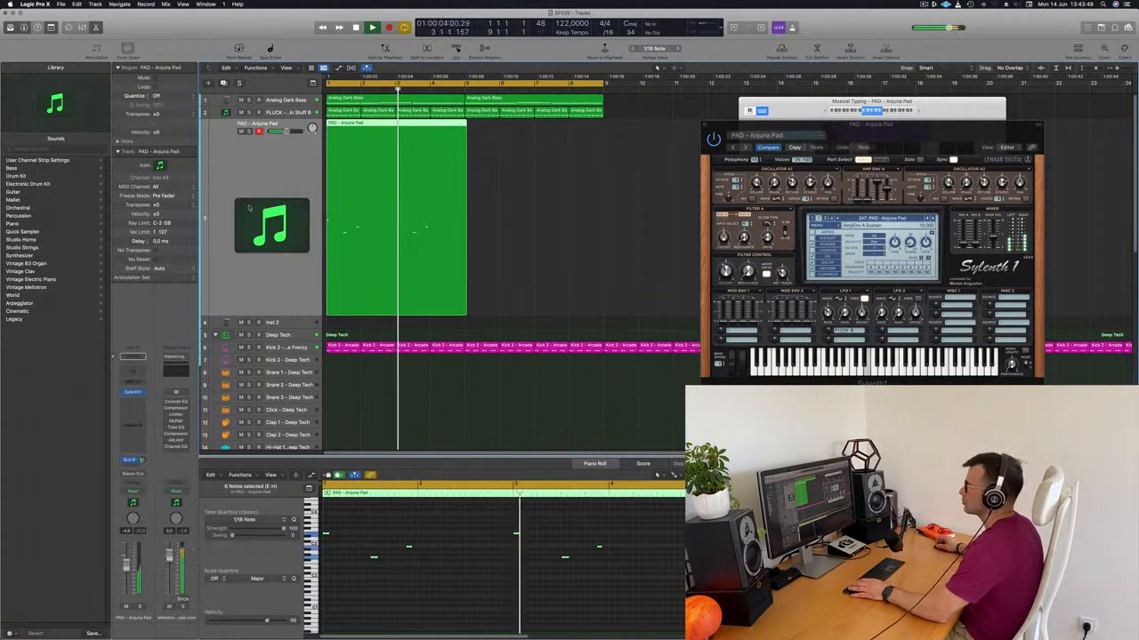
click(296, 112)
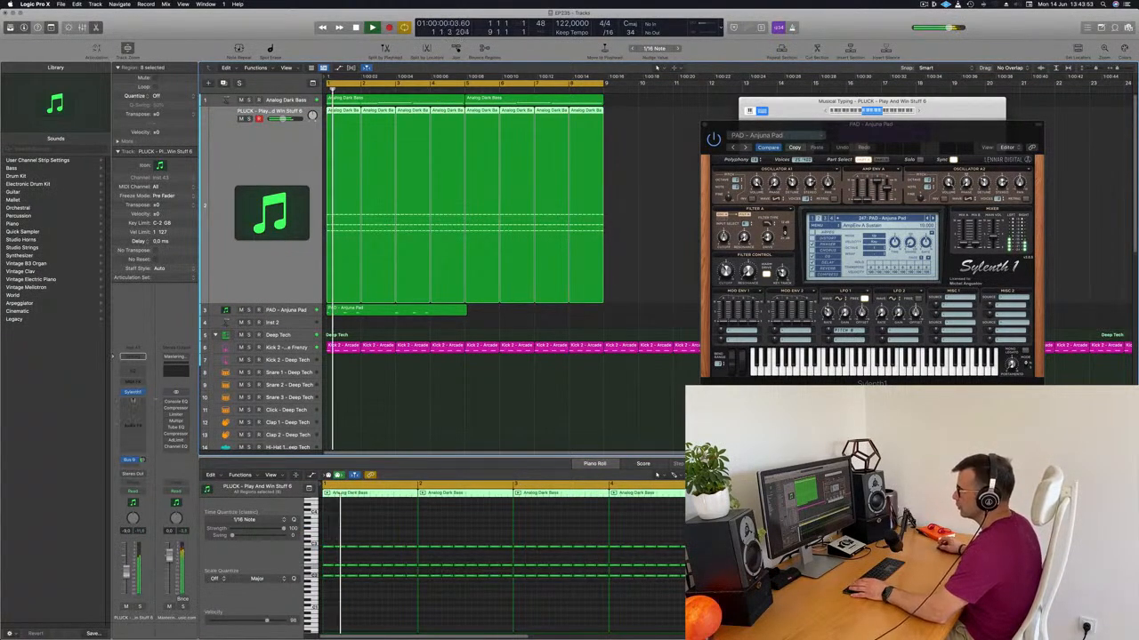
click(132, 391)
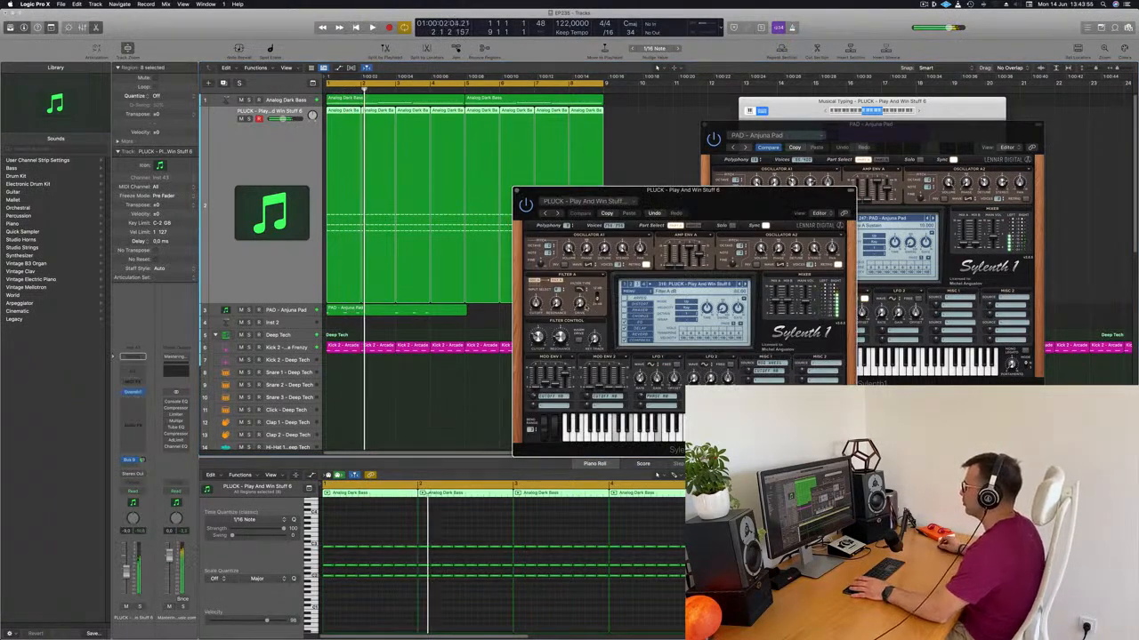
drag(538, 350, 538, 347)
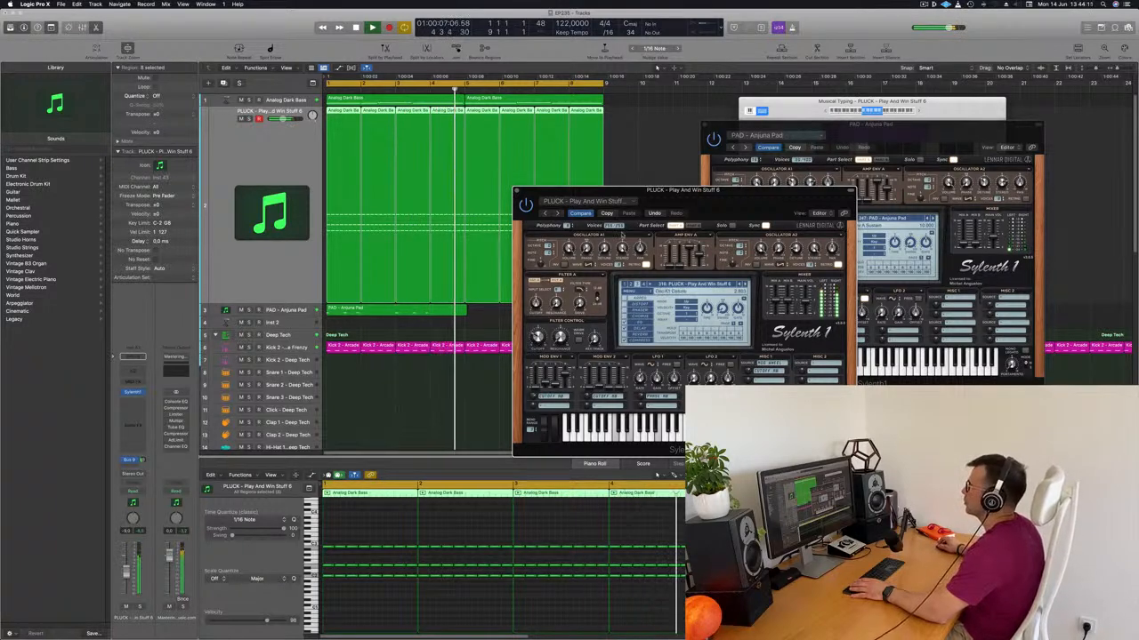
Step: Close the pluck's Sylenth1 window and select the PAD - Anjuna Pad track
drag(690, 198, 604, 179)
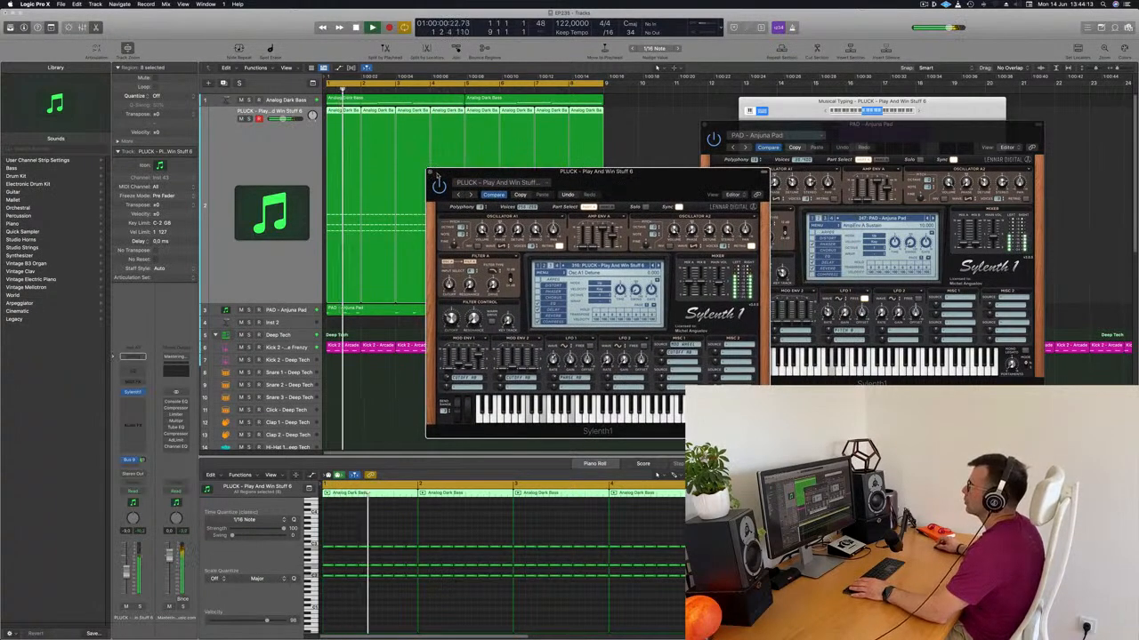
click(429, 172)
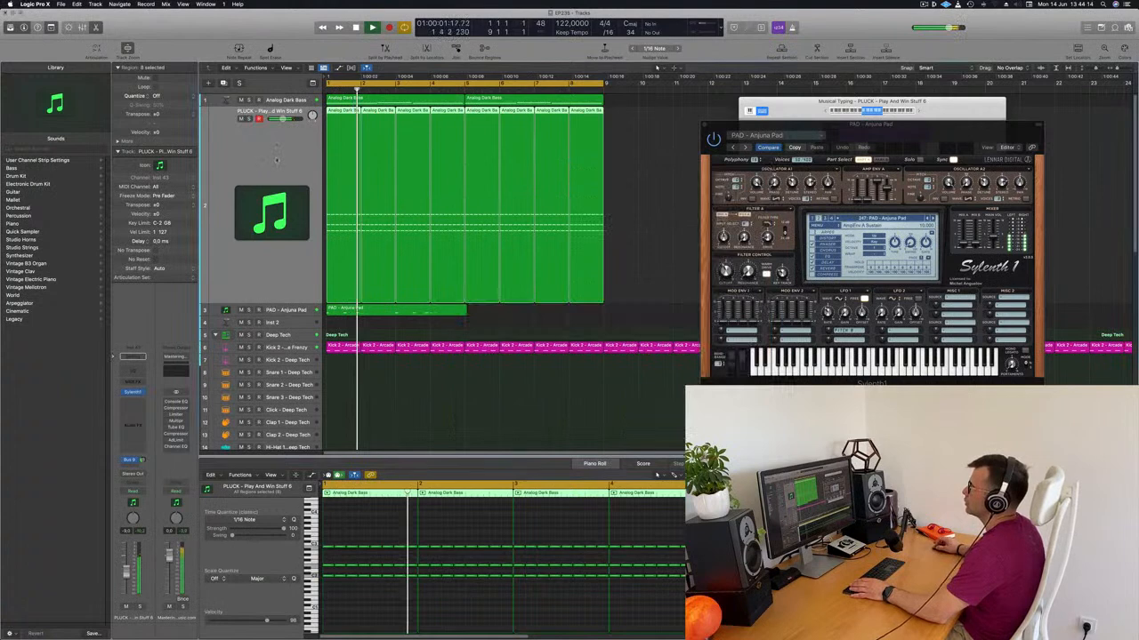
click(294, 309)
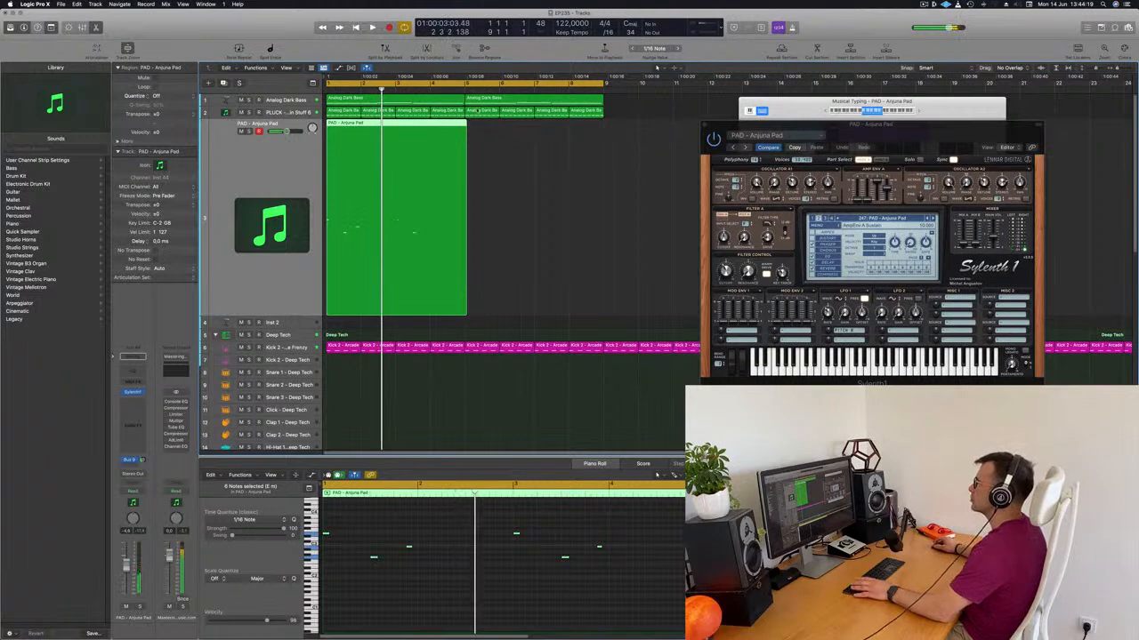
drag(407, 132, 545, 131)
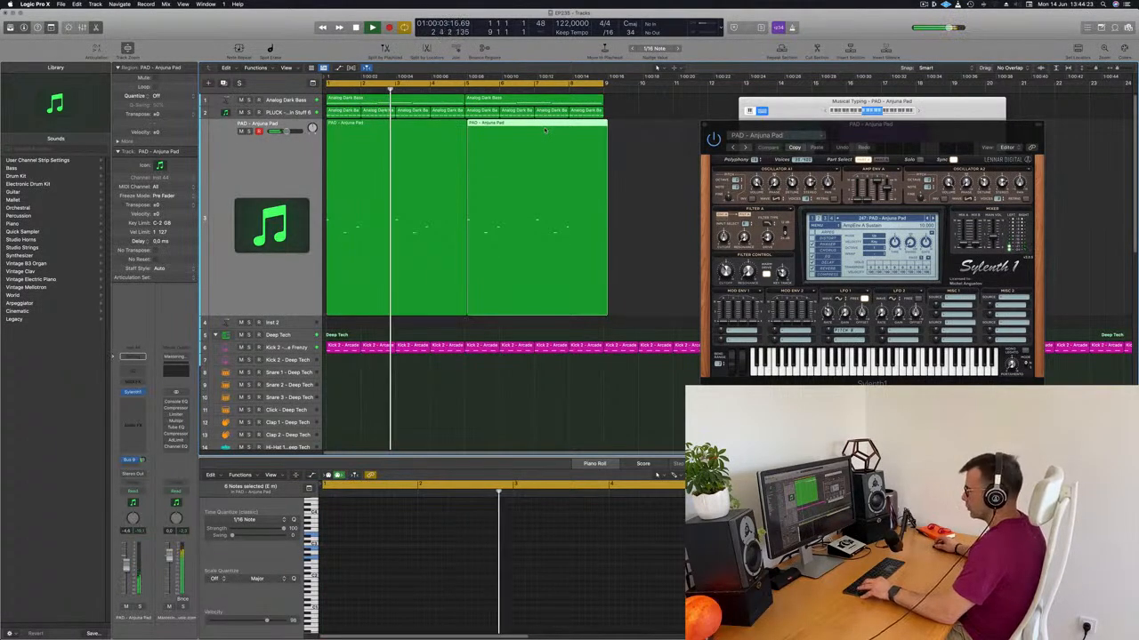
key(super+z)
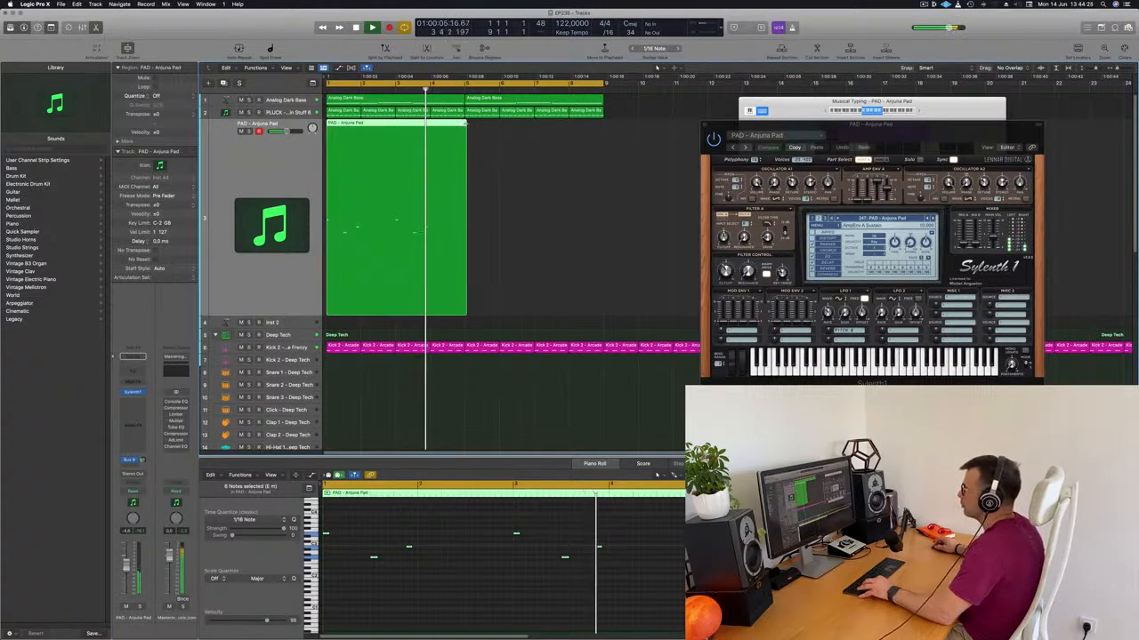
click(482, 148)
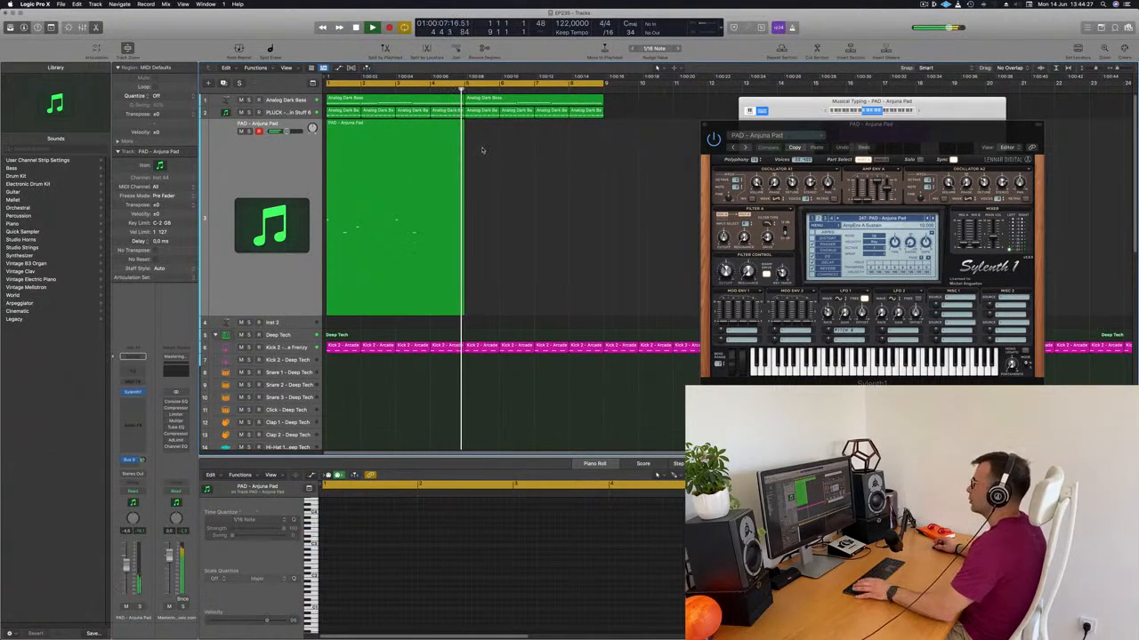
Step: Copy the four-bar pad region on its own track so the copy starts at bar 5
click(383, 143)
drag(380, 125, 518, 138)
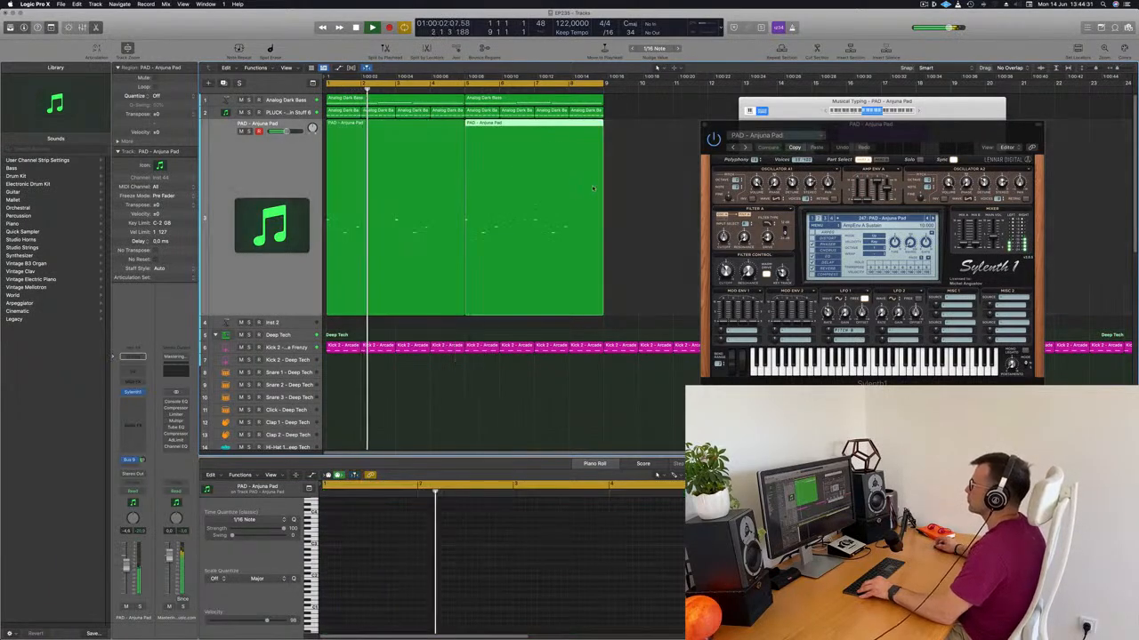
scroll(578, 191, left, 2)
scroll(572, 195, down, 5)
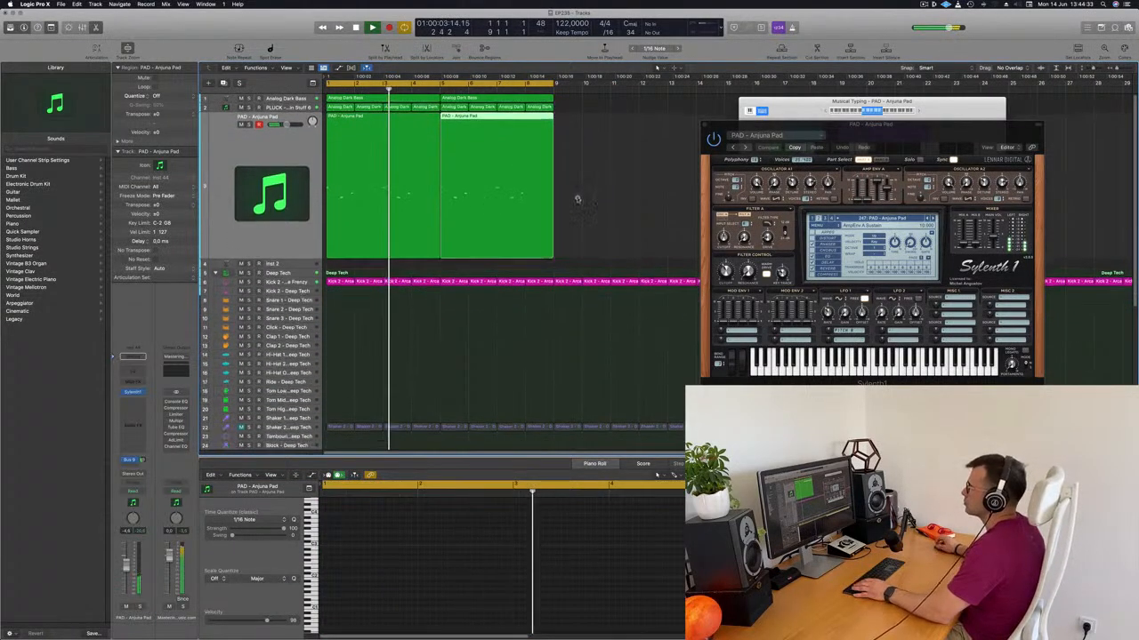
scroll(578, 200, down, 1)
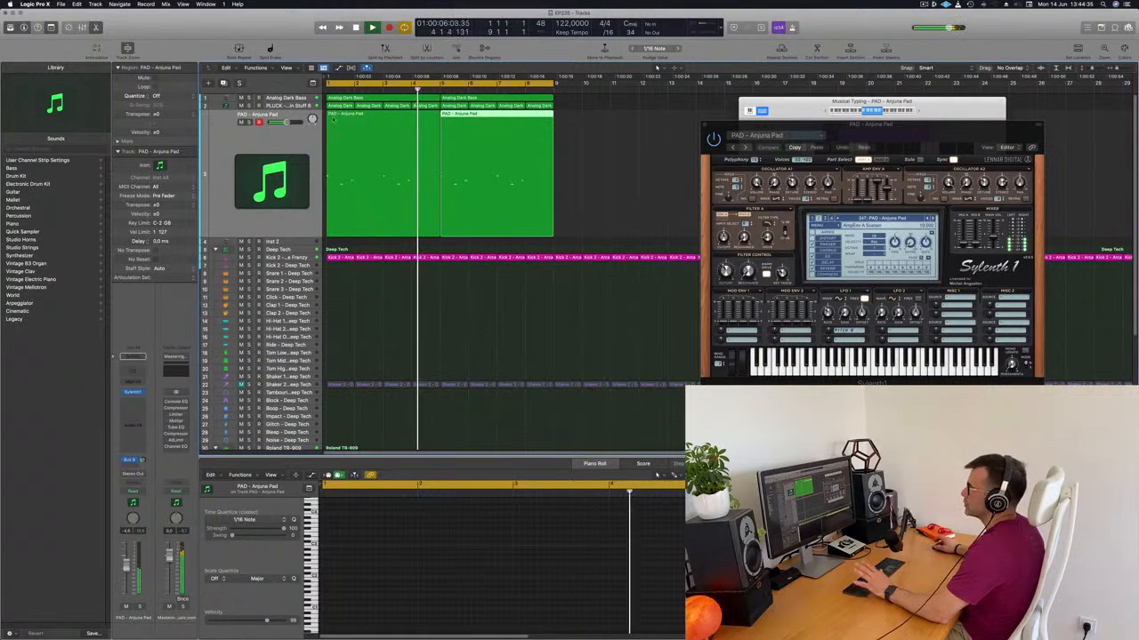
Step: Duplicate the Analog Dark Bass track, copy both bass regions onto the new track and stop playback
click(294, 96)
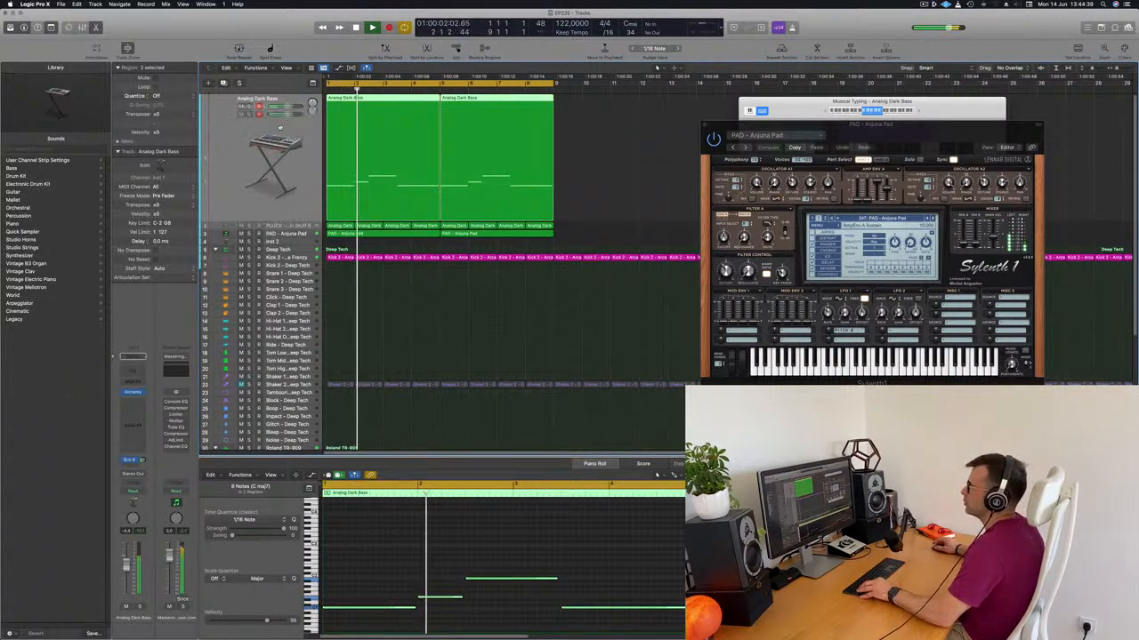
click(635, 138)
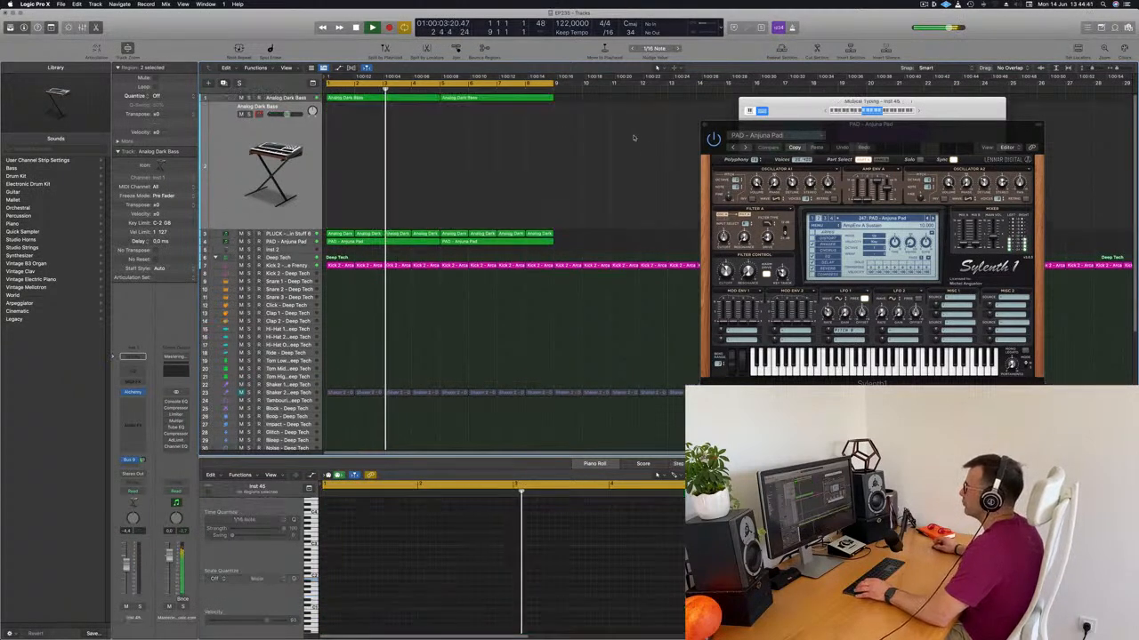
key(Return)
drag(383, 99, 501, 118)
key(space)
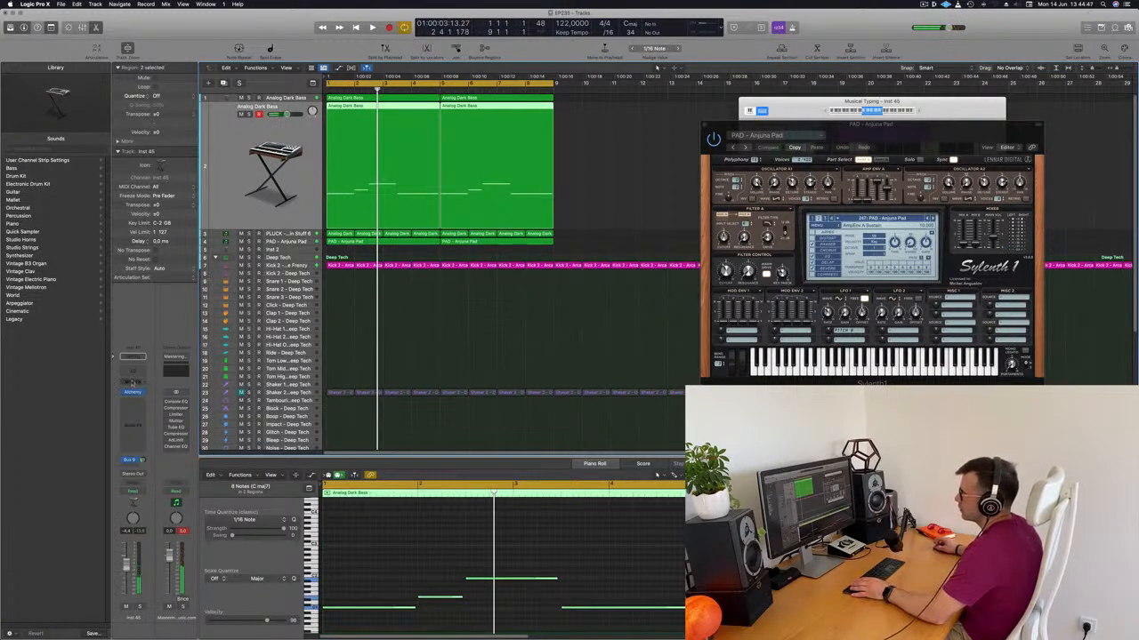
Step: Duplicate the PAD - Anjuna Pad track and copy both Analog Dark Bass regions onto the new track
click(290, 240)
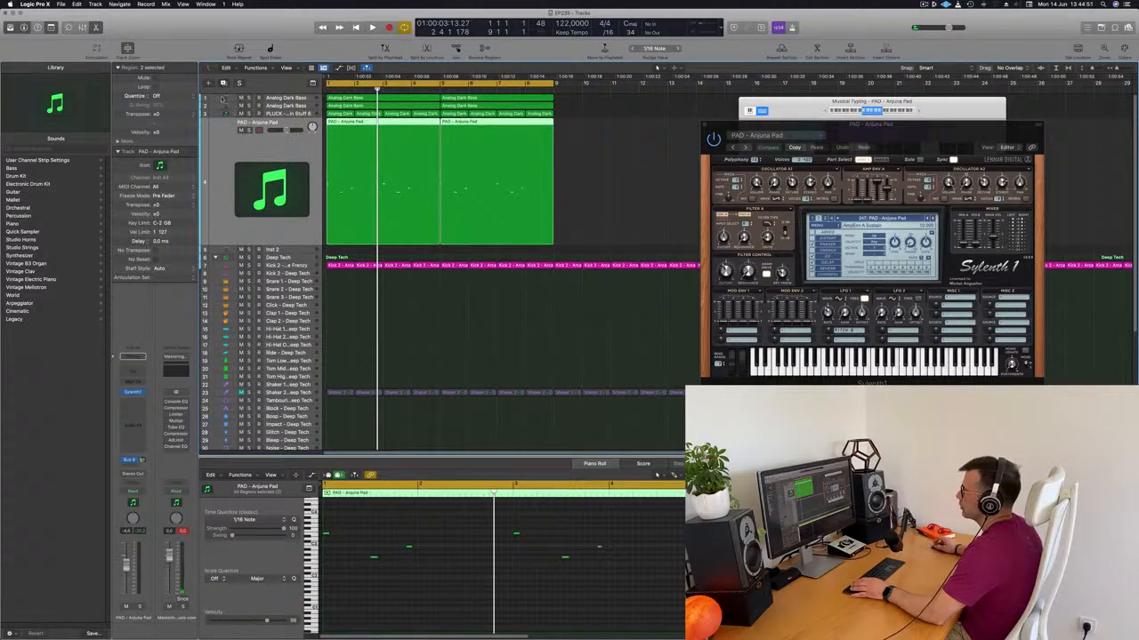
key(super+d)
drag(581, 109, 381, 223)
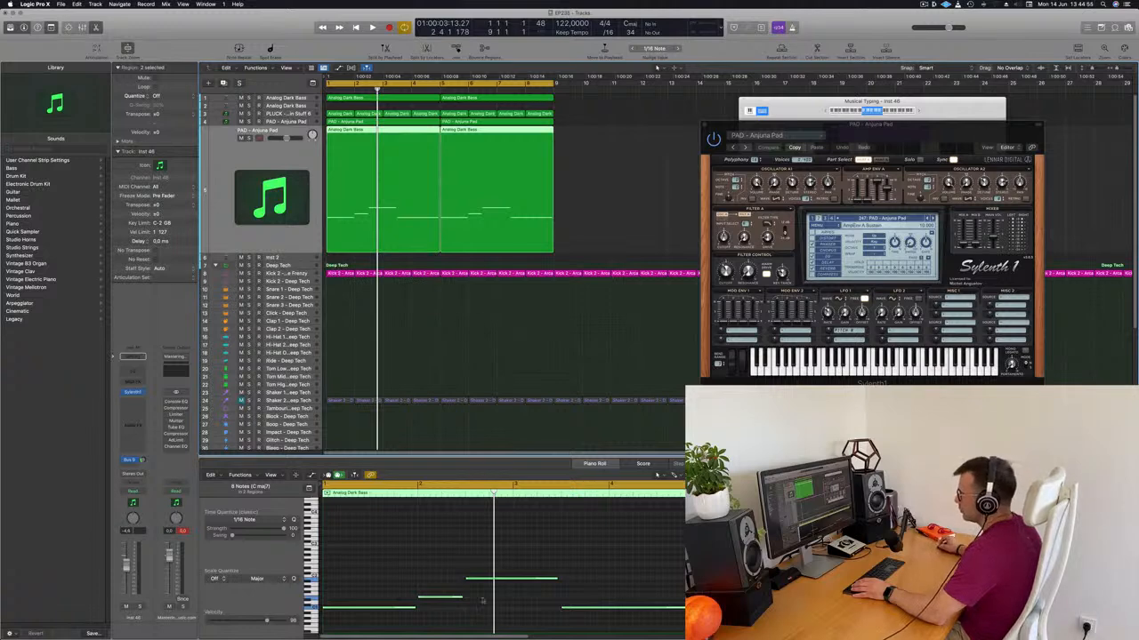
Step: Transpose all notes of the bass regions on the duplicated pad track up three octaves
click(424, 574)
key(shift+alt+Up)
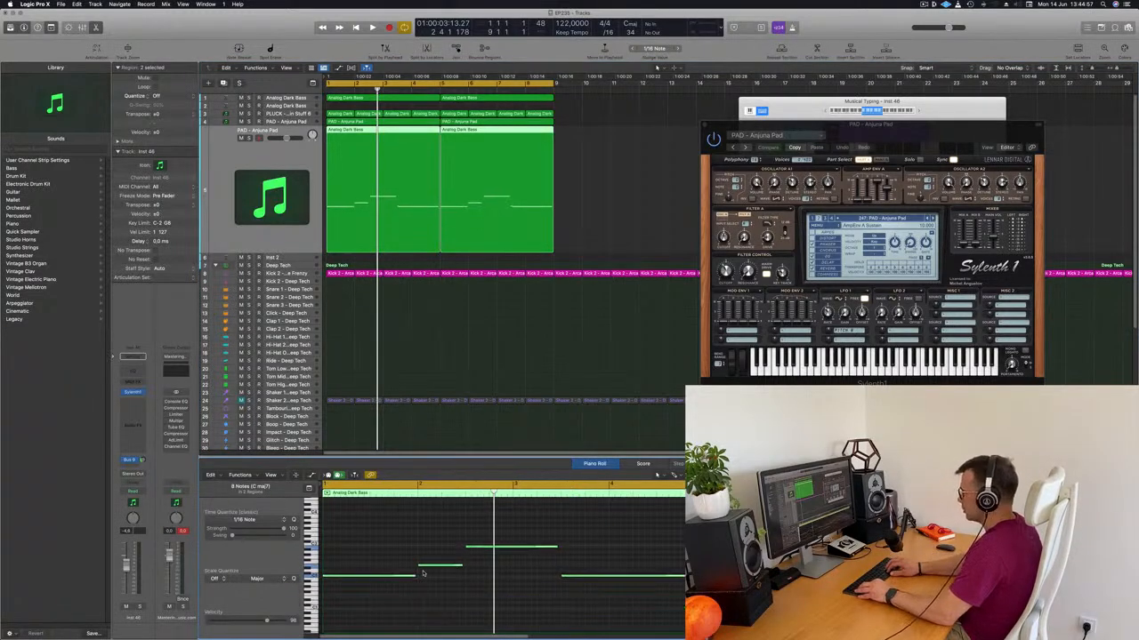
key(shift+alt+Up)
key(shift+alt+Up)
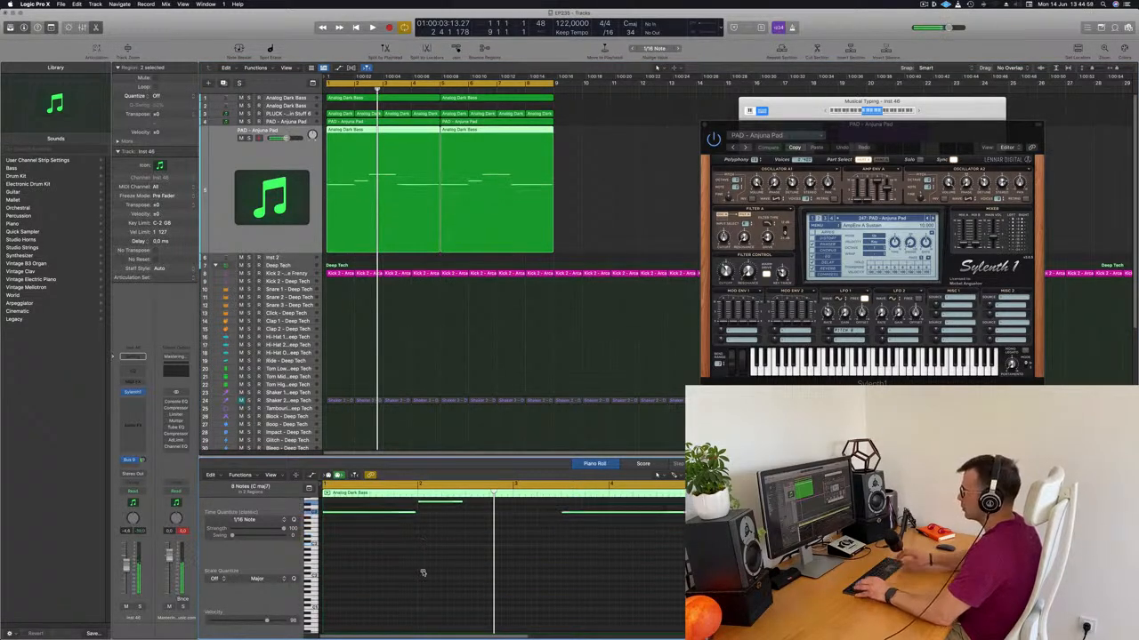
Step: Play the loop, lower the duplicated pad track's volume and transpose its notes down one octave
click(271, 171)
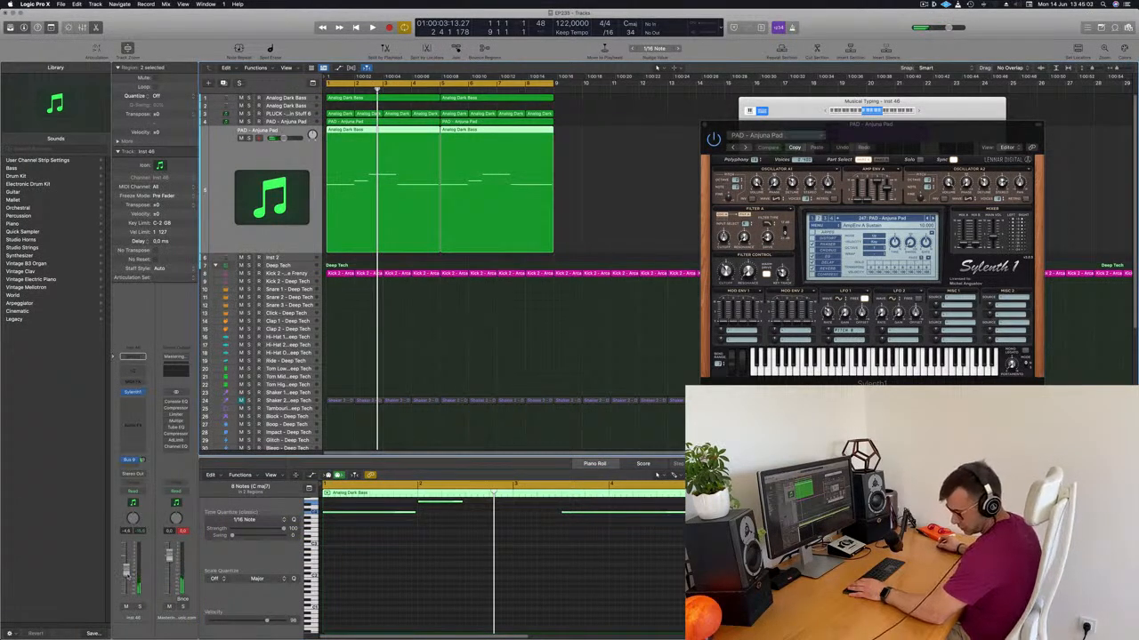
key(space)
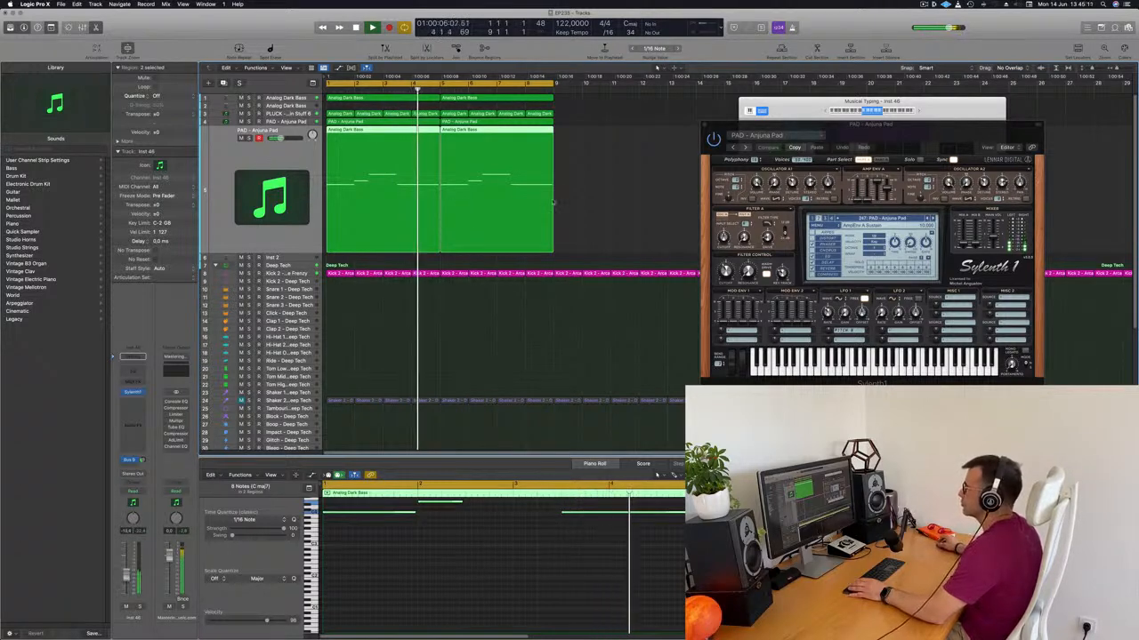
scroll(509, 575, up, 2)
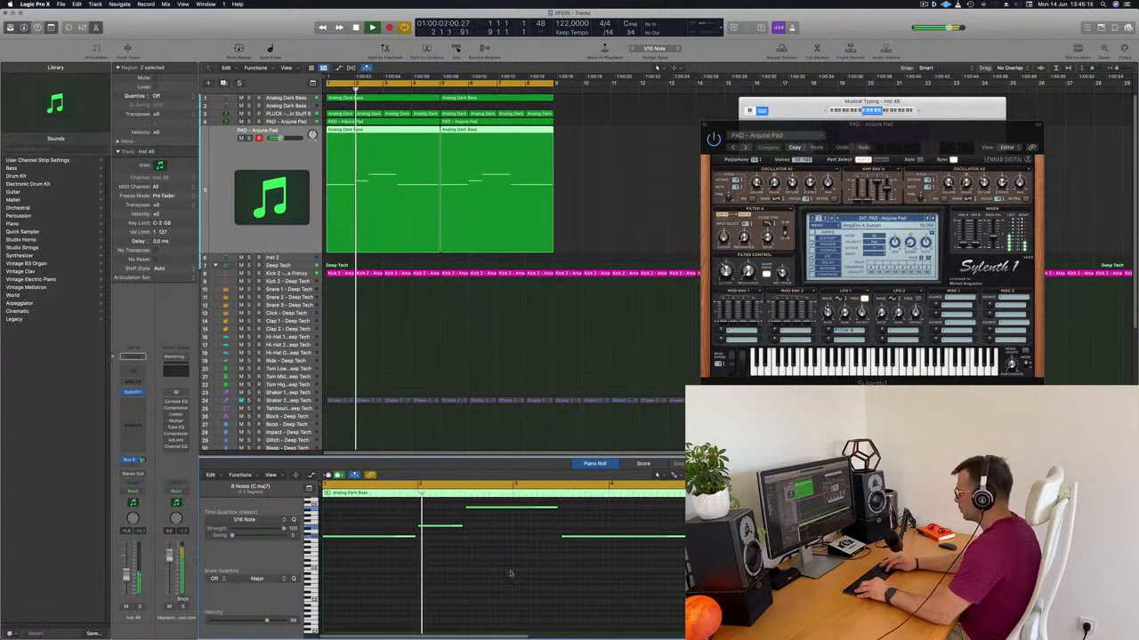
scroll(509, 573, up, 3)
key(space)
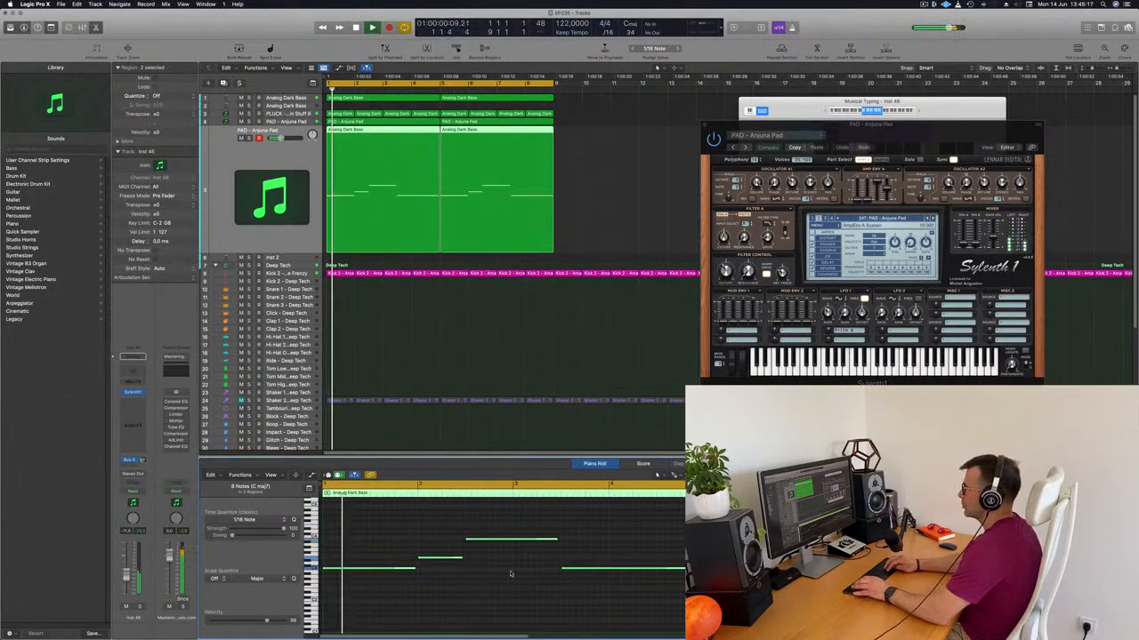
Step: Audition successive Sylenth1 pad presets on the original pad track while the loop plays, stepping to PAD - Deep Space 1
drag(931, 136, 751, 166)
click(770, 246)
key(Return)
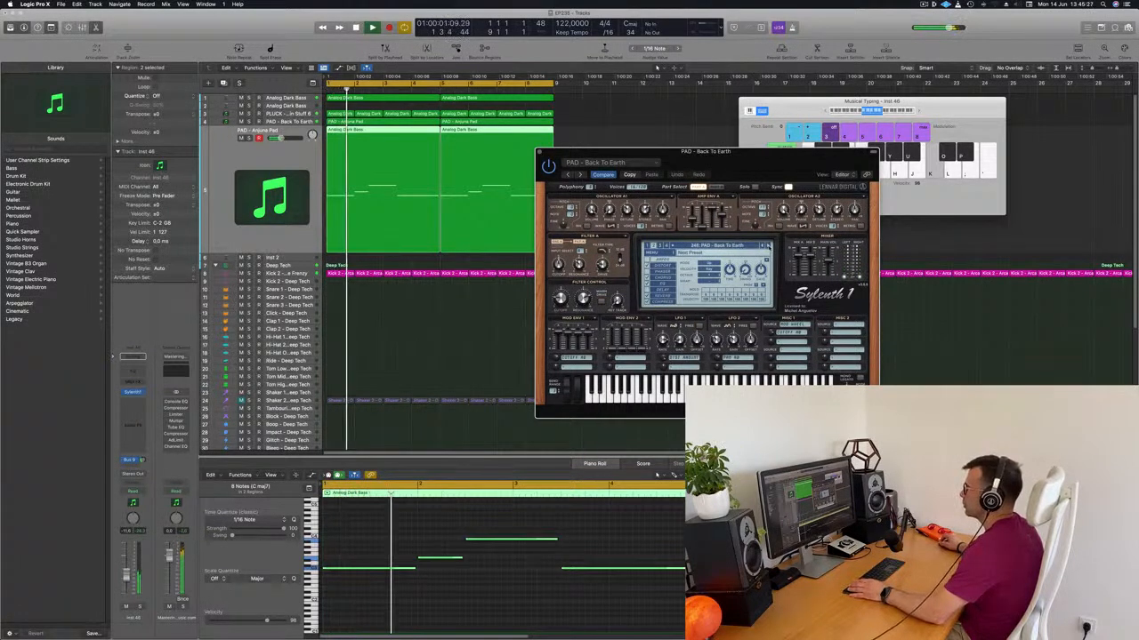
click(769, 246)
key(space)
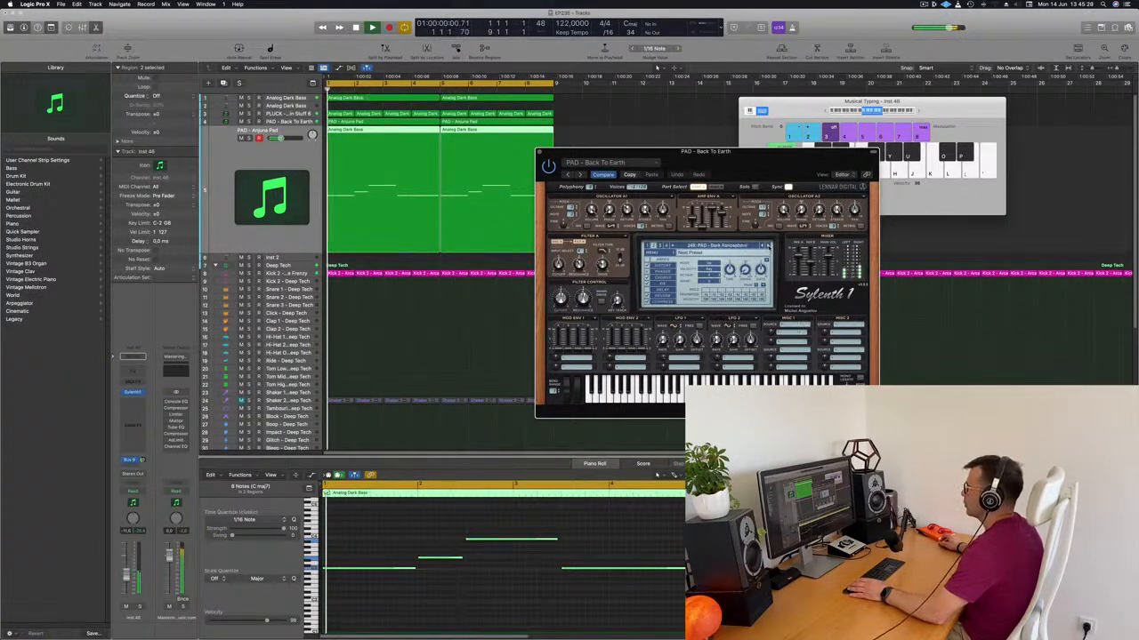
key(space)
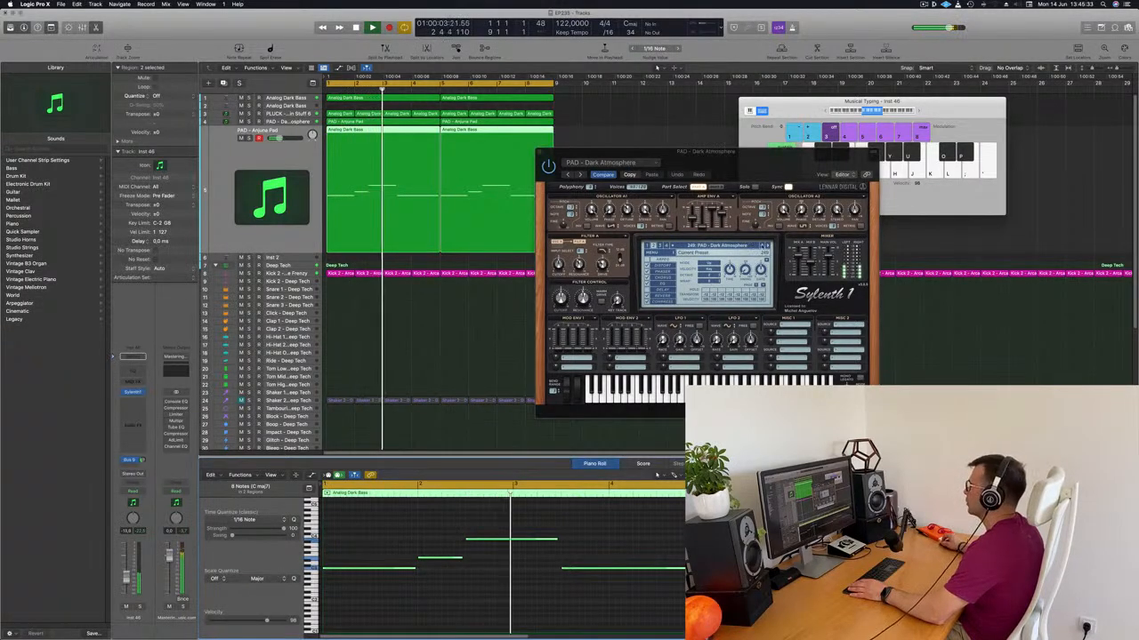
click(769, 245)
key(space)
key(space)
click(769, 246)
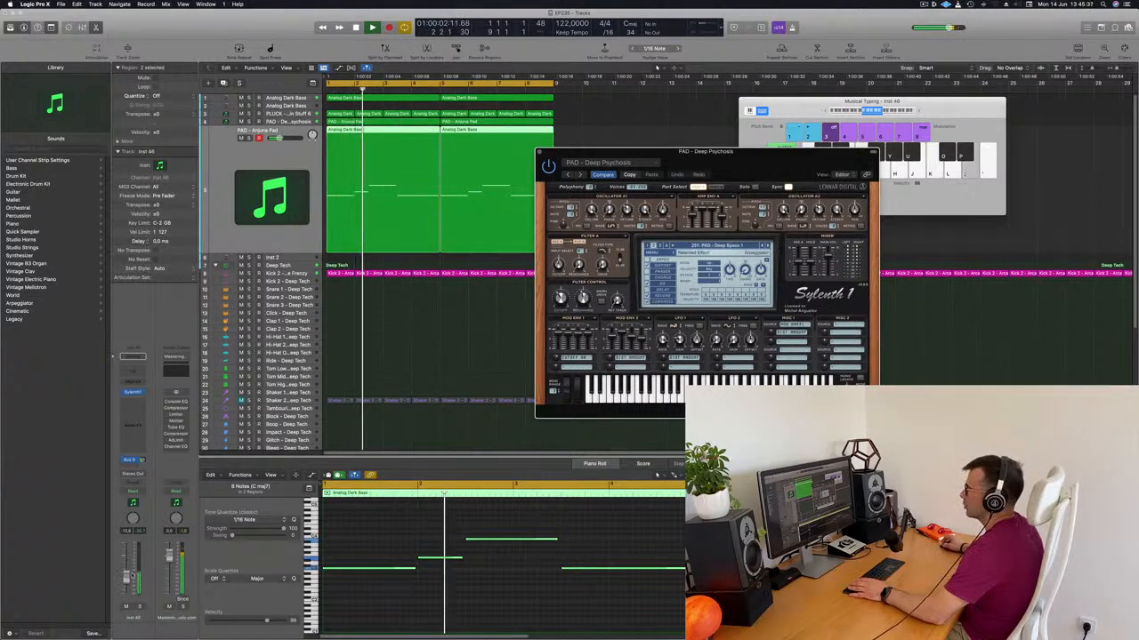
Step: Raise the duplicated pad track's volume slightly and close the pad's Sylenth1 window
drag(126, 578, 126, 573)
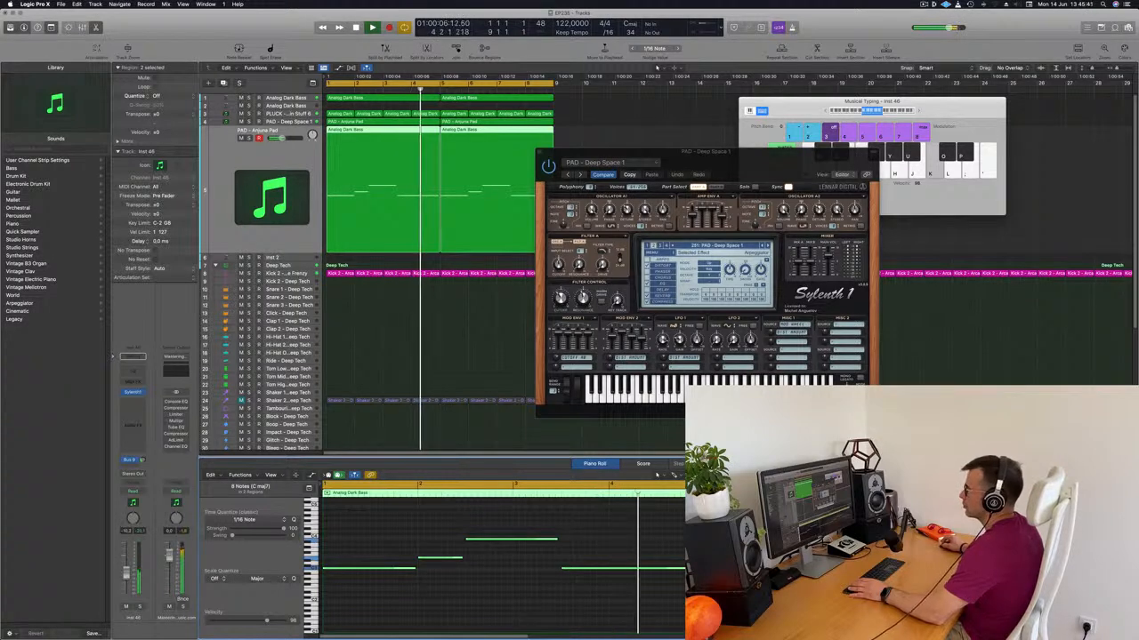
drag(724, 154, 486, 153)
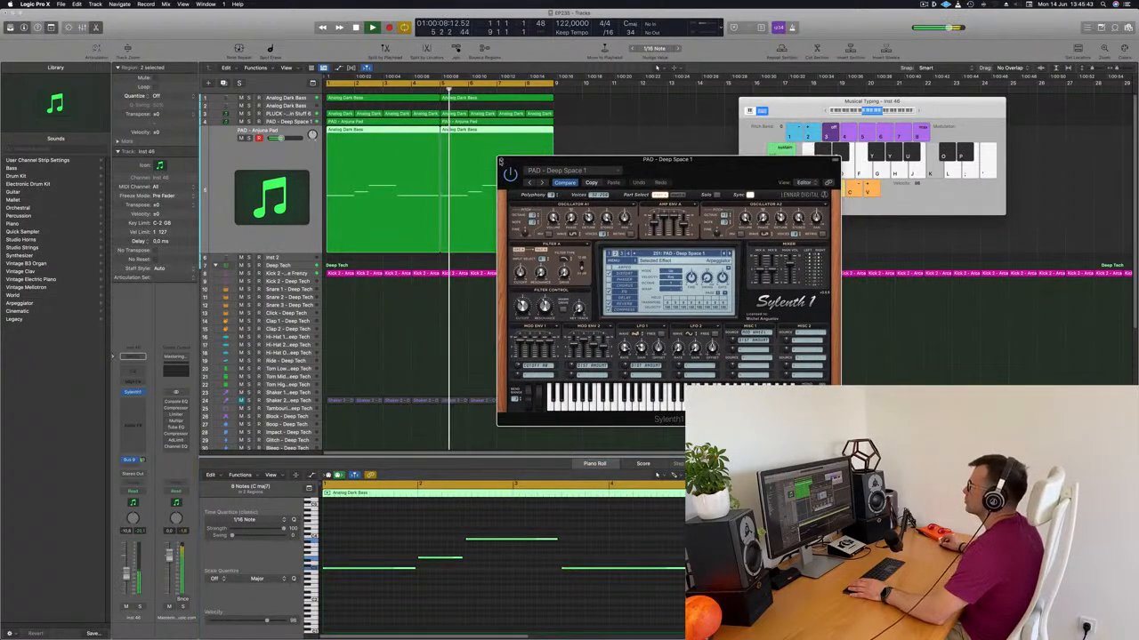
click(500, 161)
Step: Move the Musical Typing window aside and select both regions on the duplicated pad track during playback
drag(807, 110, 957, 96)
click(311, 150)
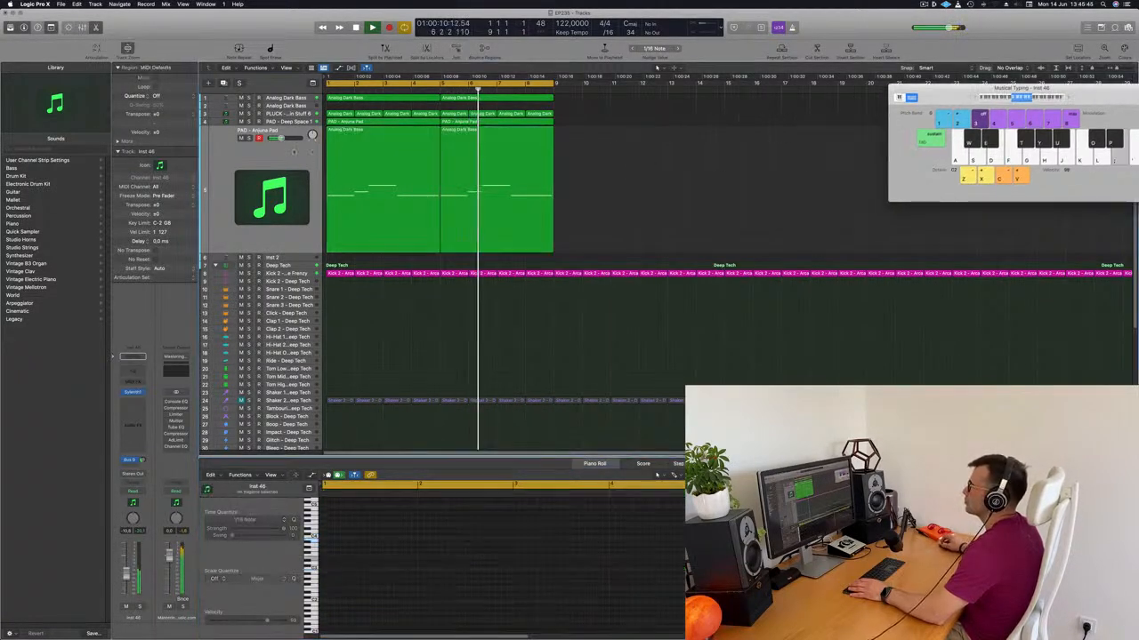
click(249, 139)
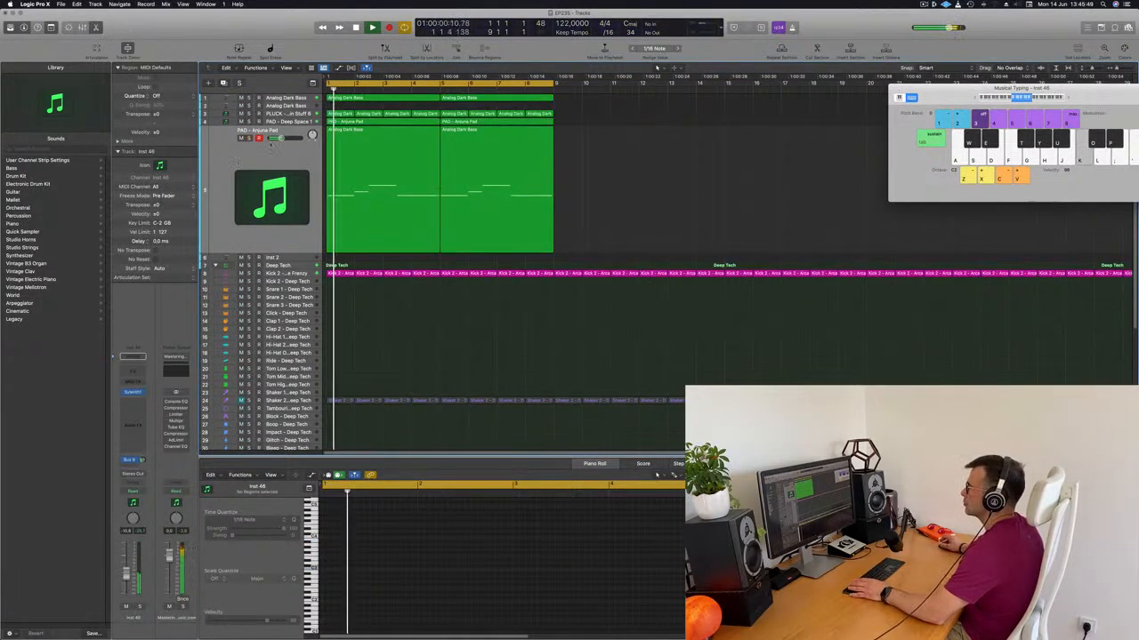
click(390, 100)
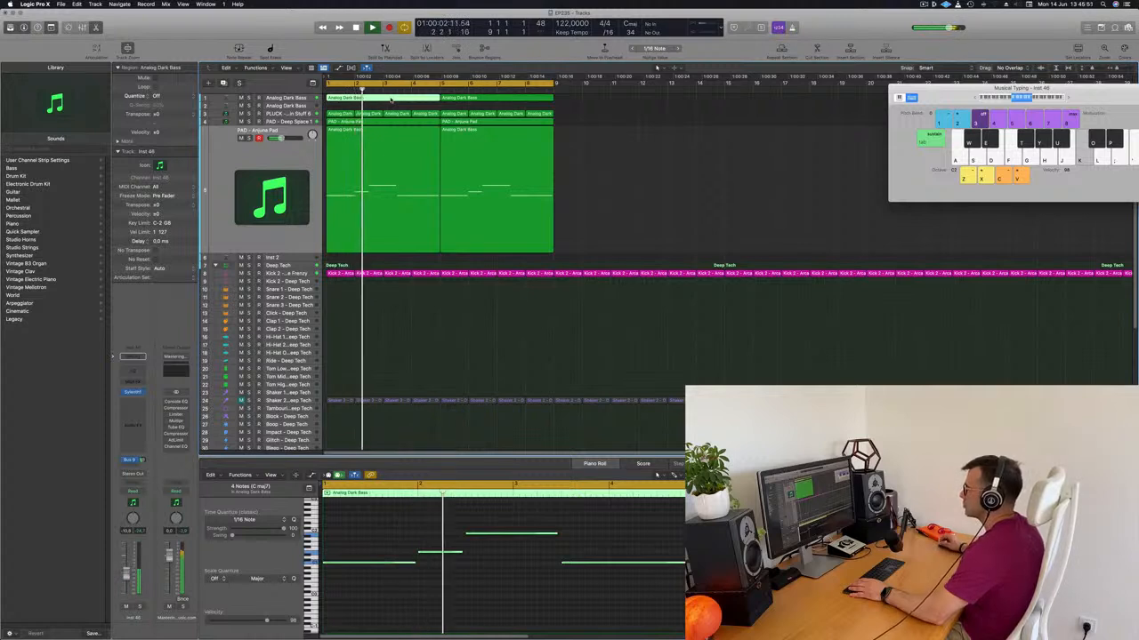
drag(650, 165, 336, 195)
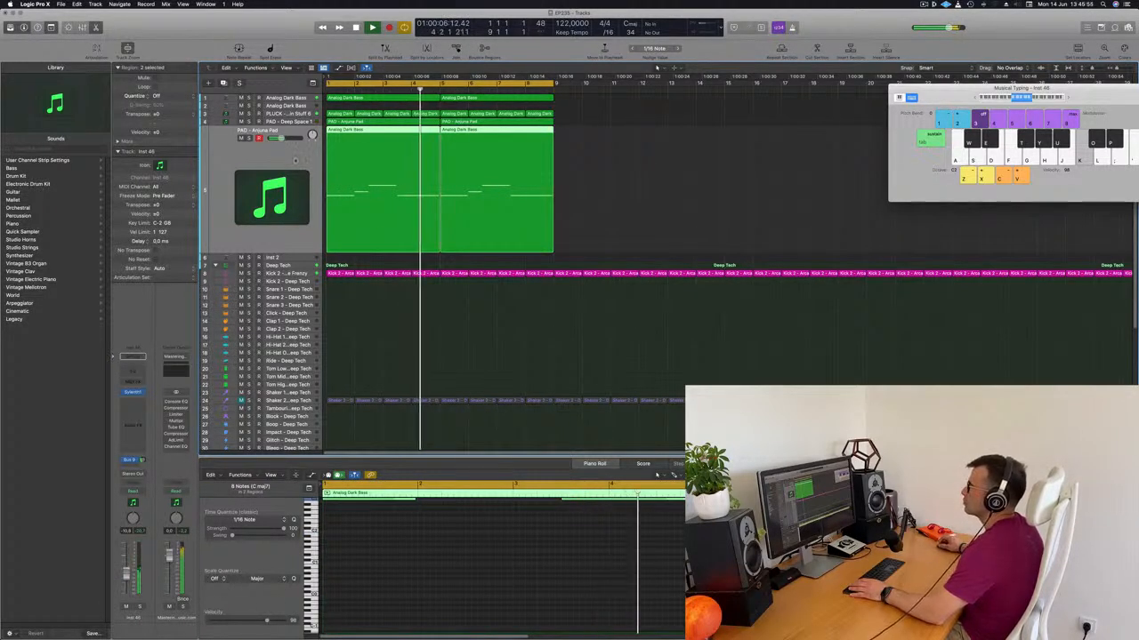
Step: Open Sylenth1 on the pluck track, load the preset PLUCK - 4AM and play the loop
click(208, 115)
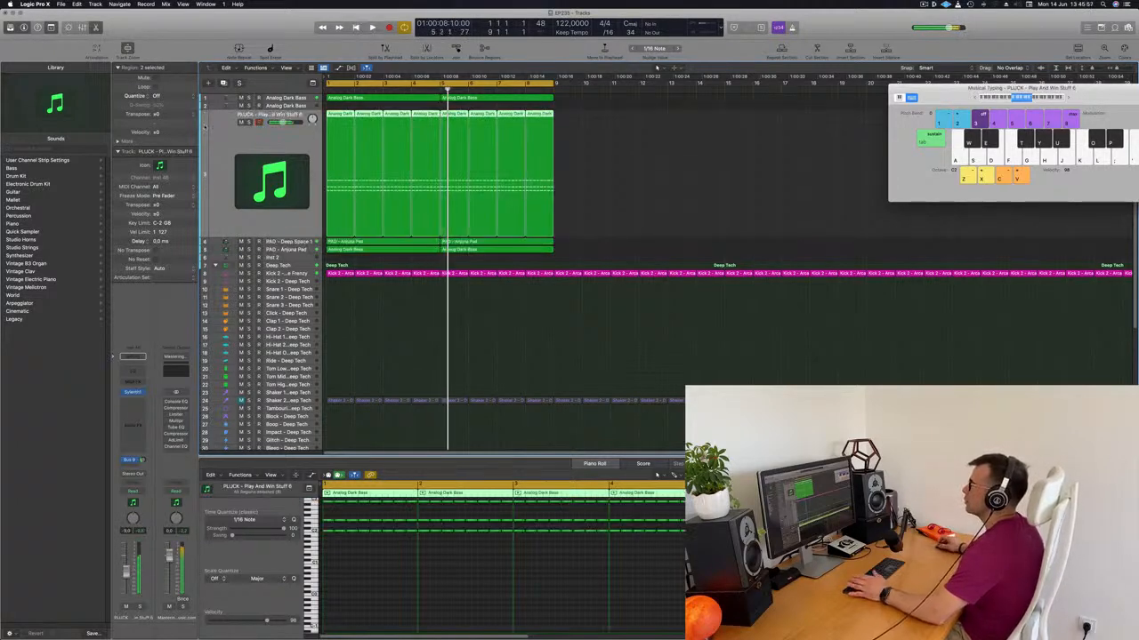
click(132, 392)
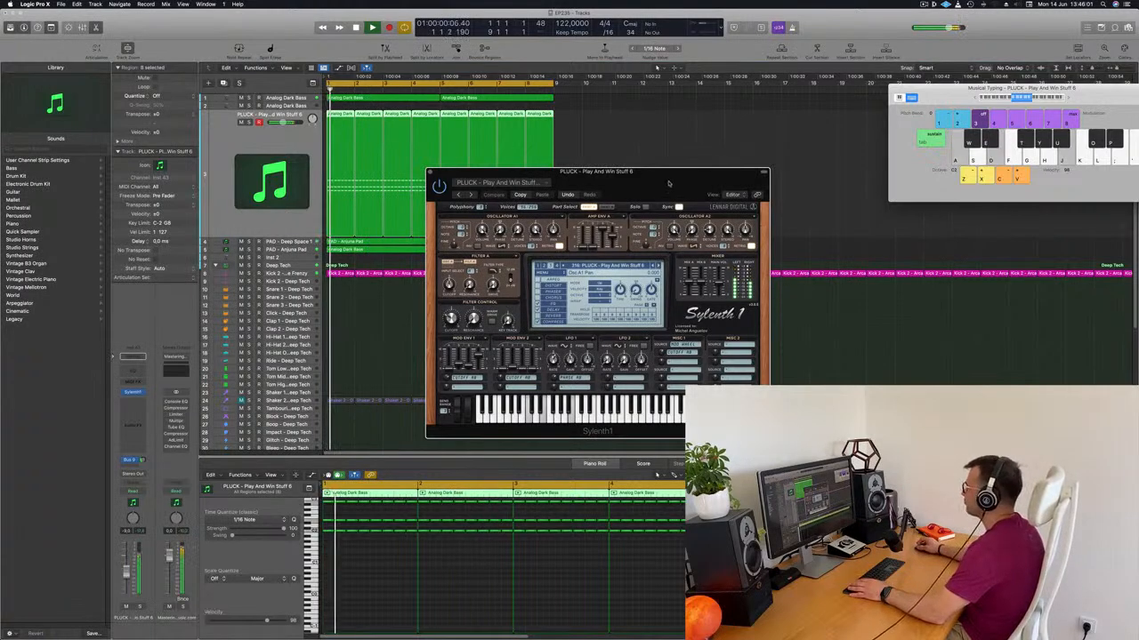
drag(669, 184, 646, 188)
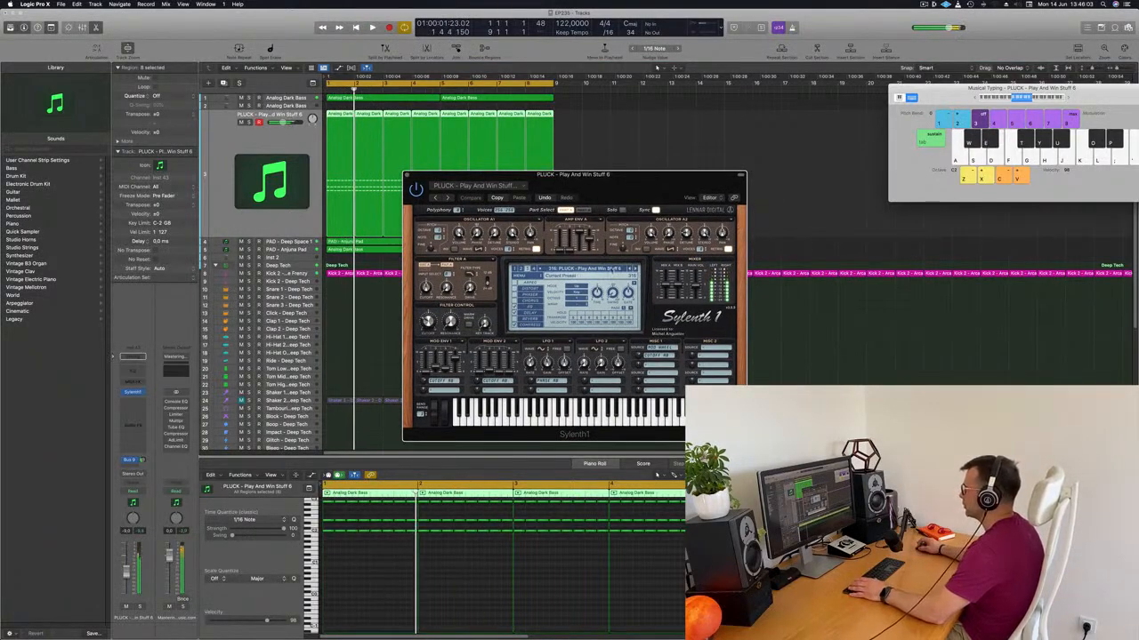
click(620, 269)
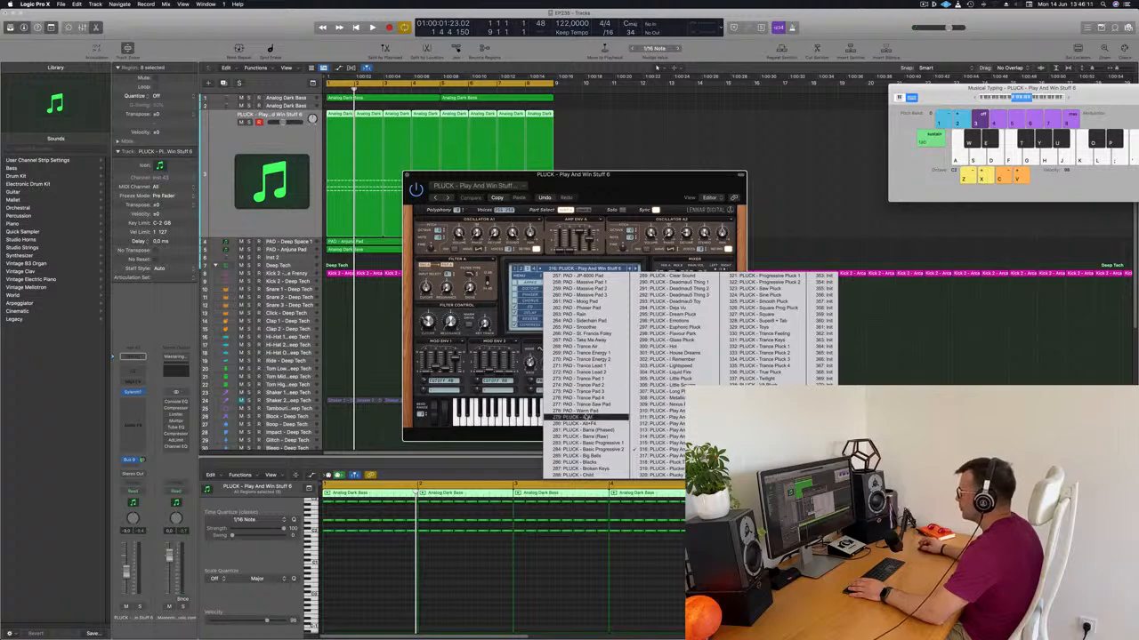
click(585, 417)
drag(627, 185, 666, 163)
key(space)
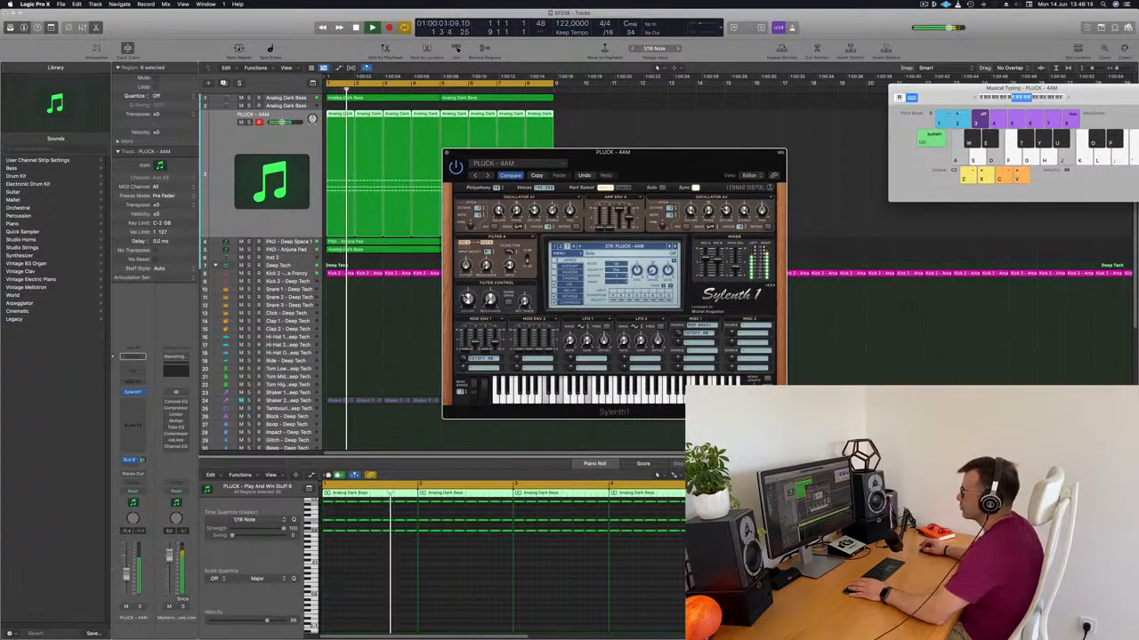
Step: Restart the loop and audition the presets after PLUCK - 4AM up to PLUCK - Basic Progressive 1 on the pluck track
click(331, 141)
key(Return)
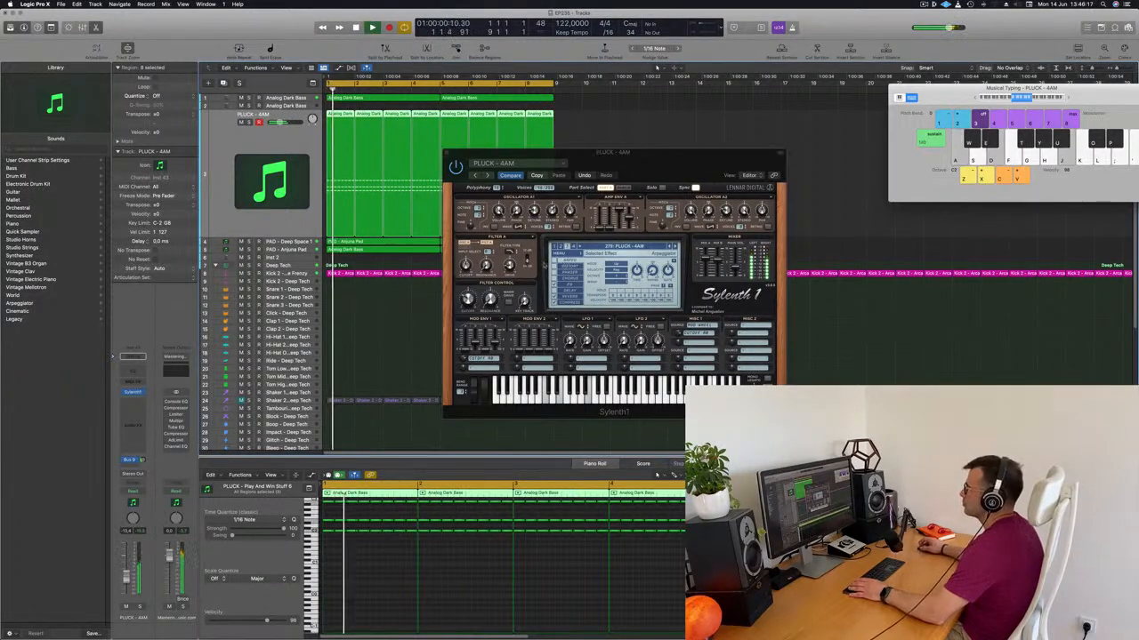
key(Return)
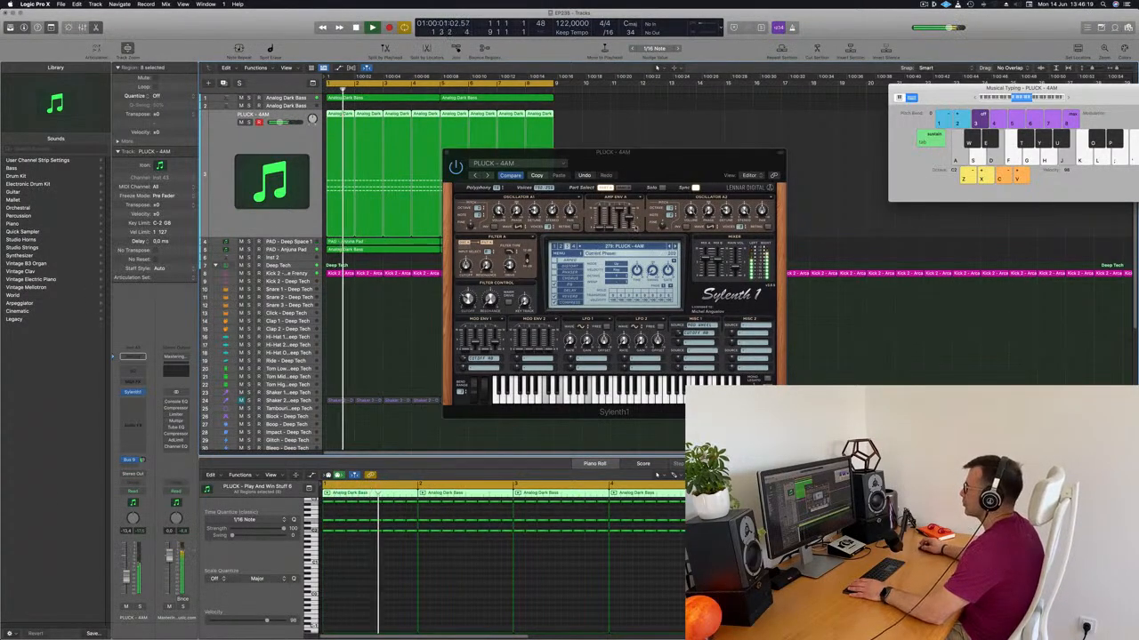
key(Return)
click(675, 246)
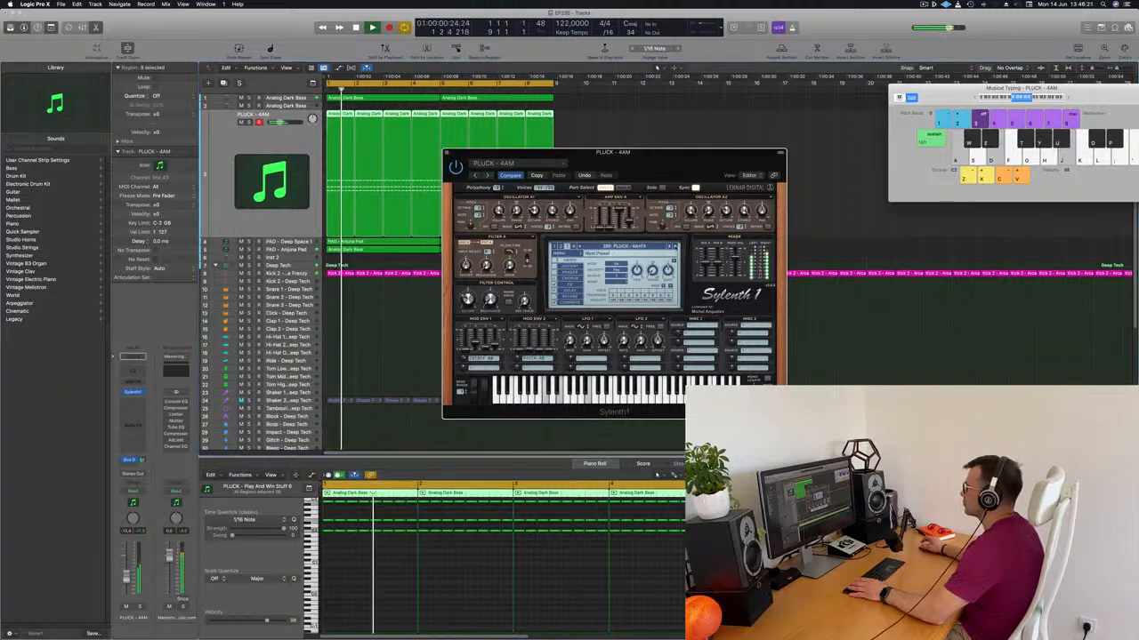
click(675, 246)
click(675, 246)
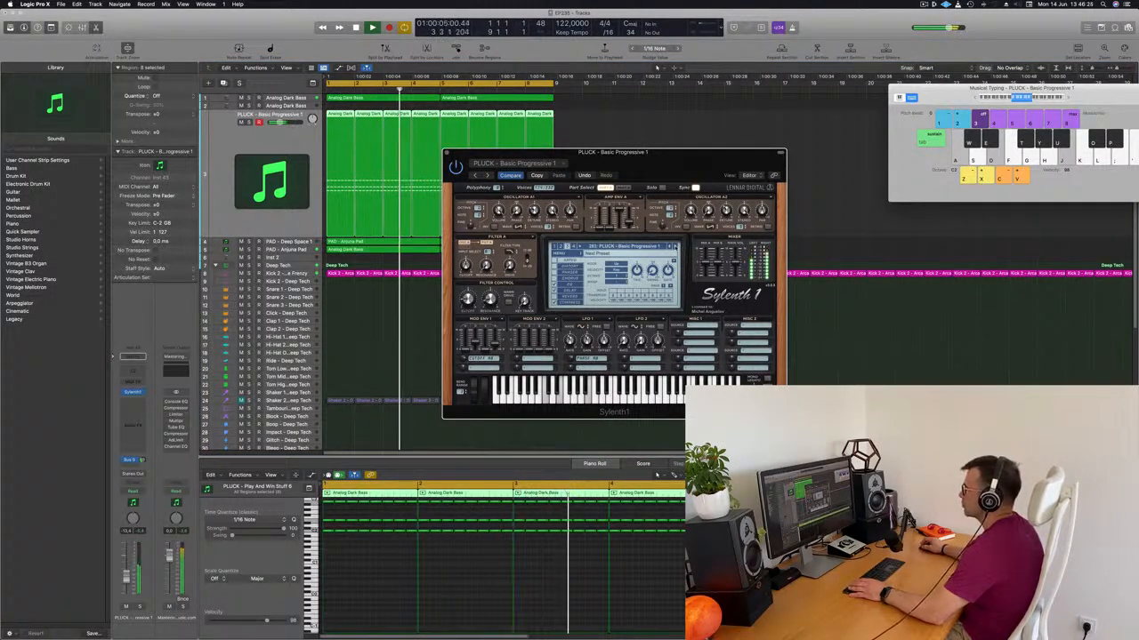
drag(660, 152, 752, 168)
key(Return)
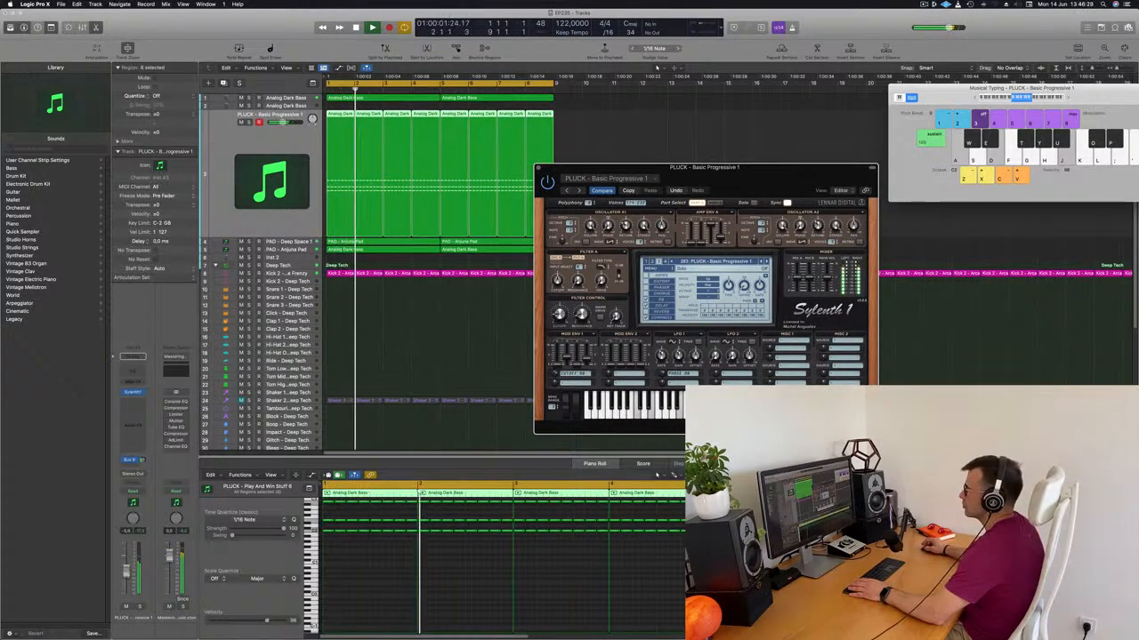
Step: Continue through the following Sylenth1 pluck presets during playback, from PLUCK - Basic Progressive 2 up to PLUCK - Deadmau5 Toy
click(283, 450)
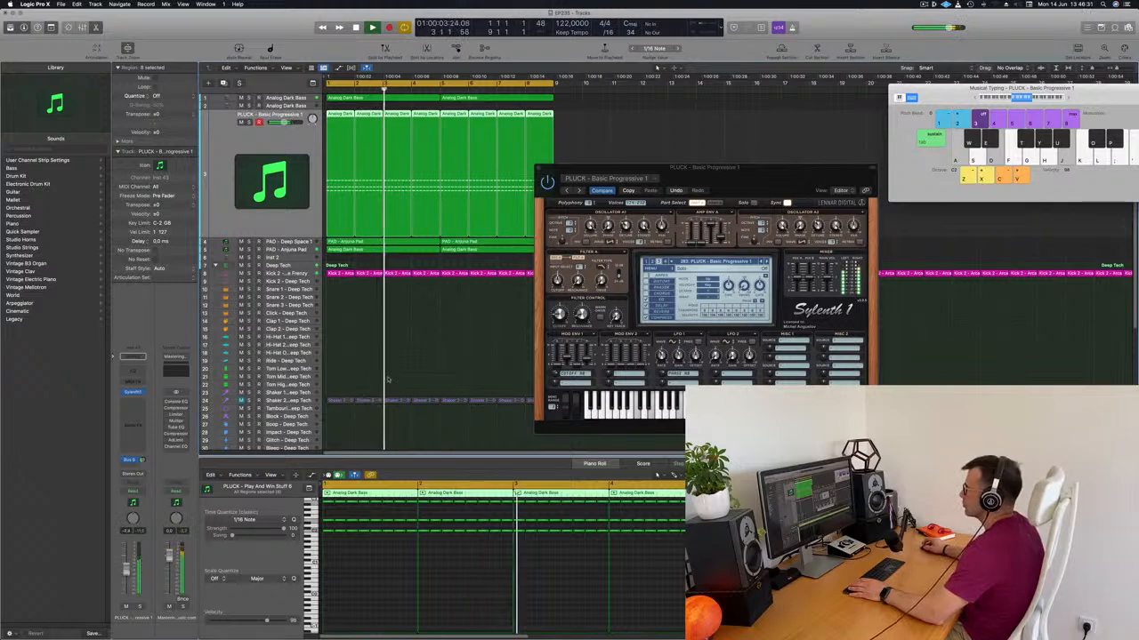
click(767, 262)
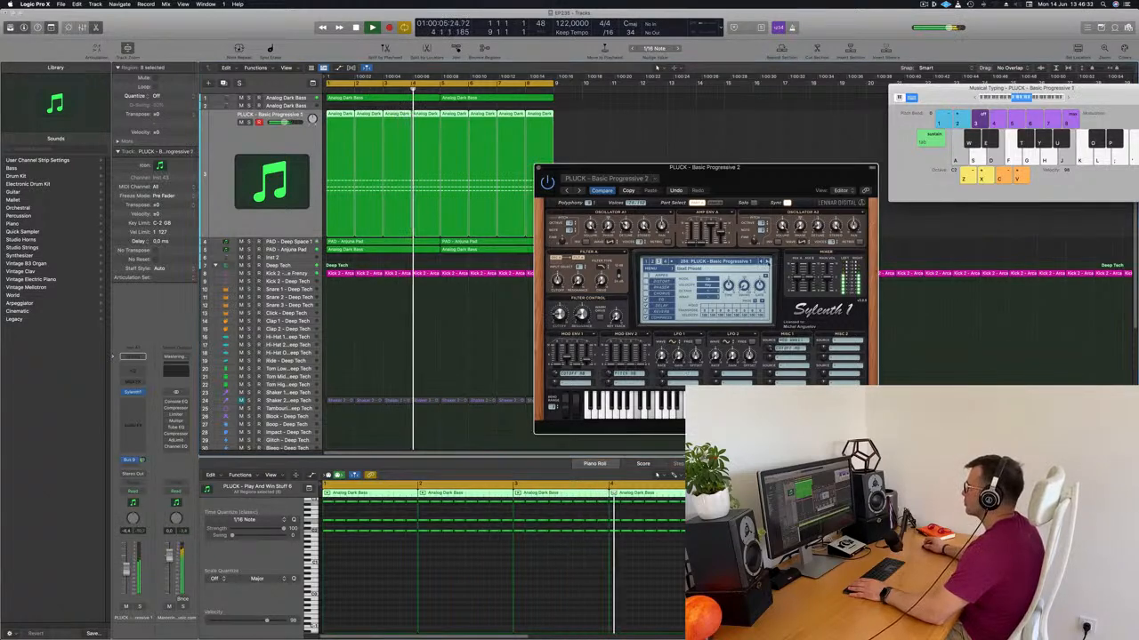
click(768, 262)
click(767, 261)
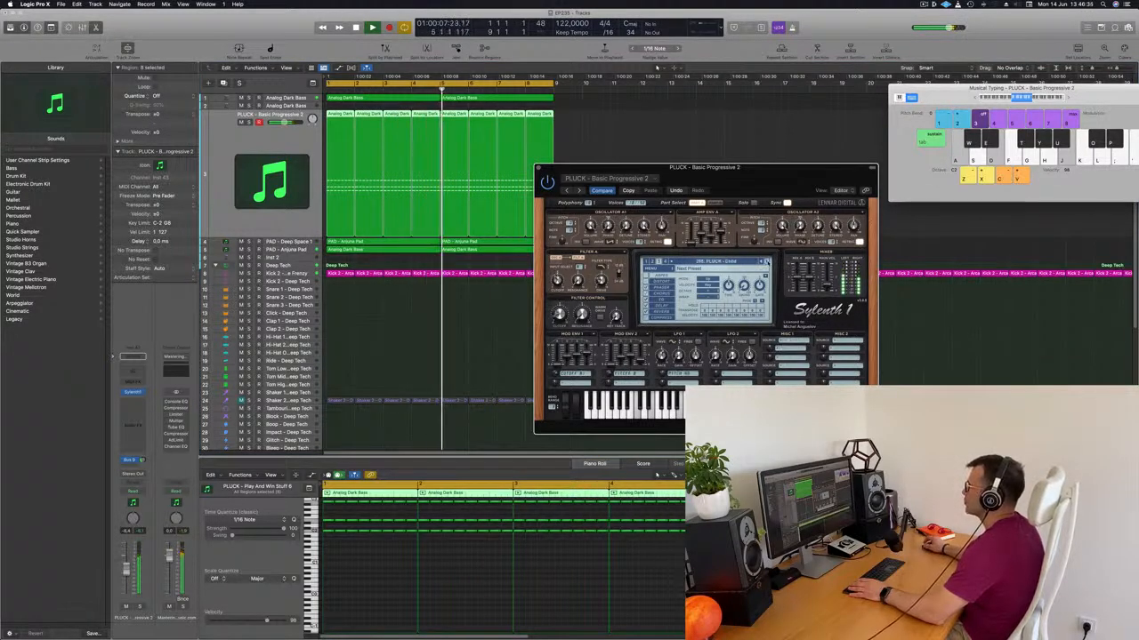
click(768, 262)
click(767, 261)
click(768, 261)
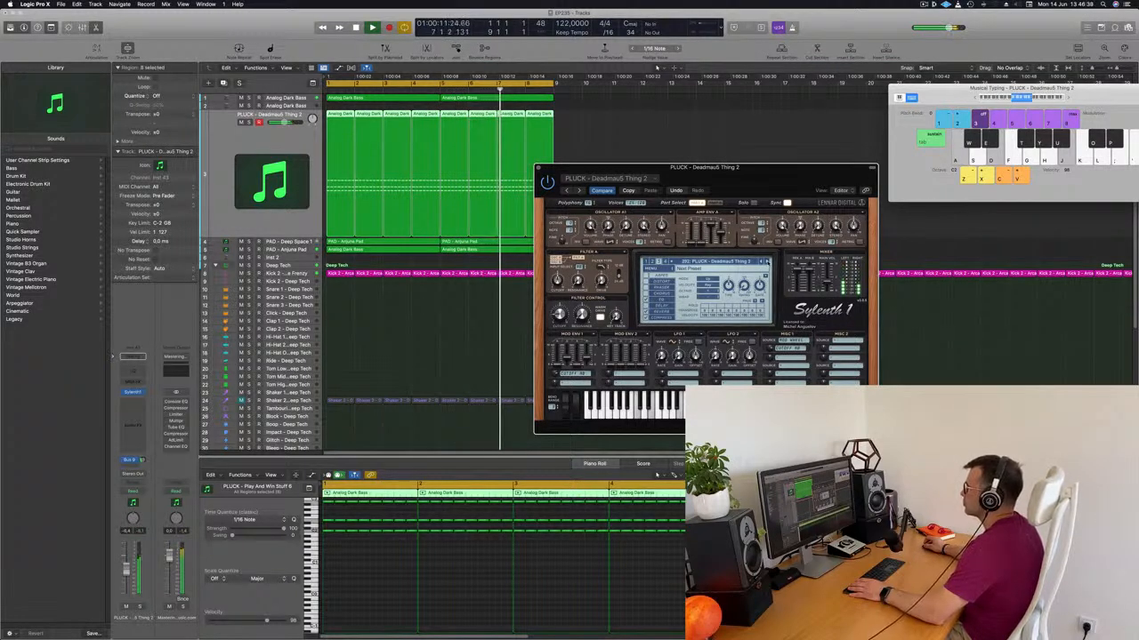
click(767, 262)
click(768, 261)
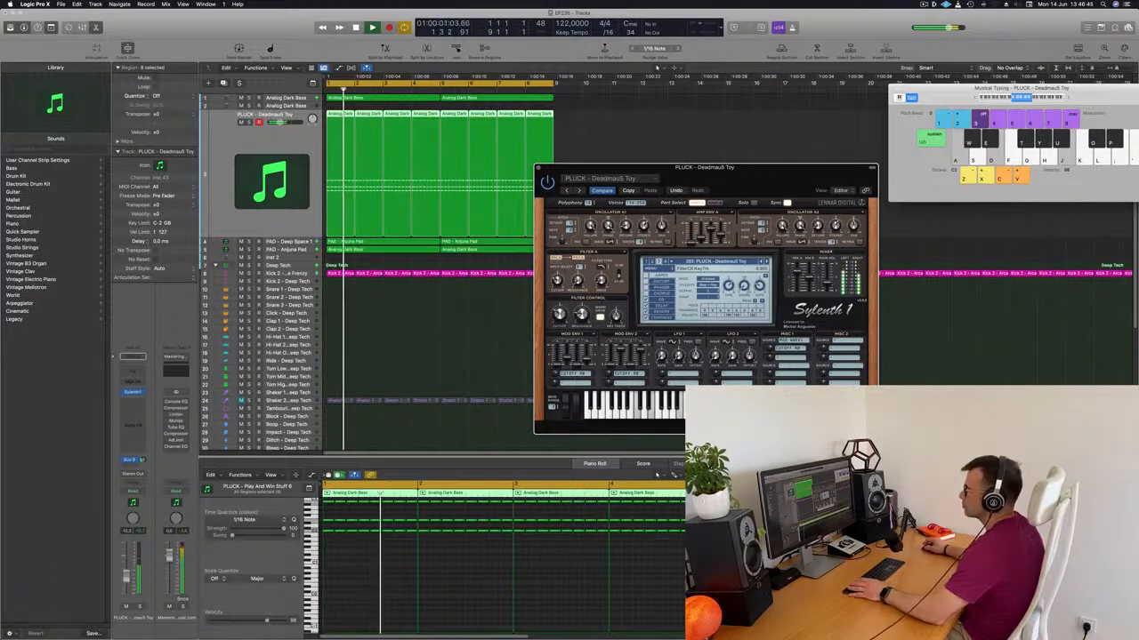
Step: Raise the pluck track's volume slightly and step through PLUCK - Deja Vu to PLUCK - Emotions
drag(128, 582, 127, 577)
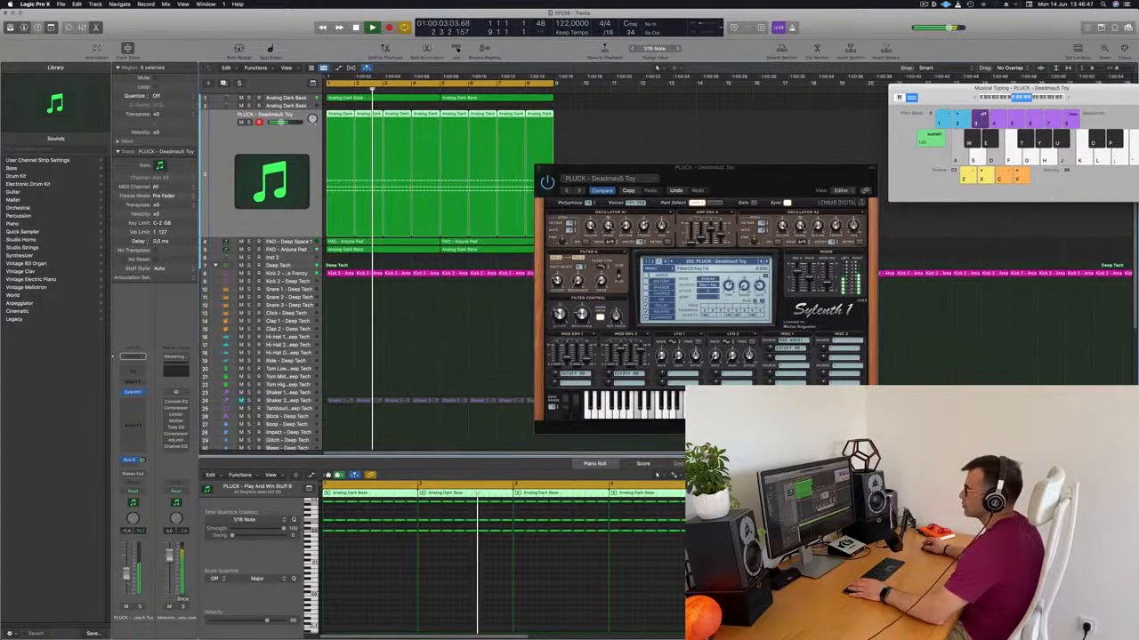
click(767, 263)
click(767, 262)
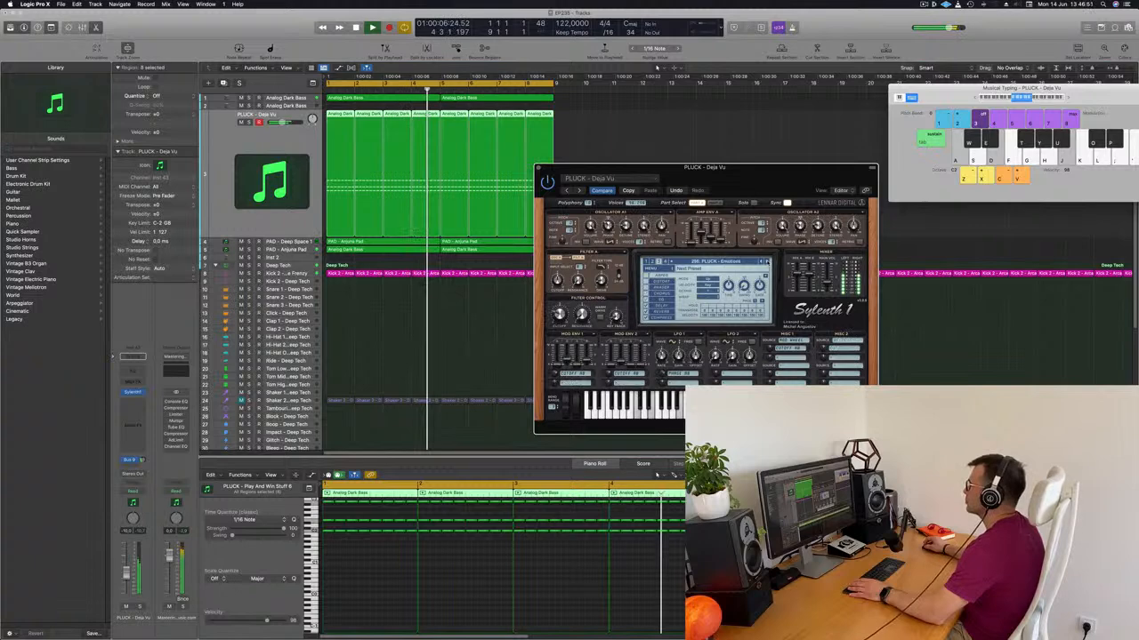
Step: Load PLUCK - Very Big Saw, step backwards through the pluck presets to PLUCK - Super8 + Tab and shift the Sylenth1 window slightly
click(736, 263)
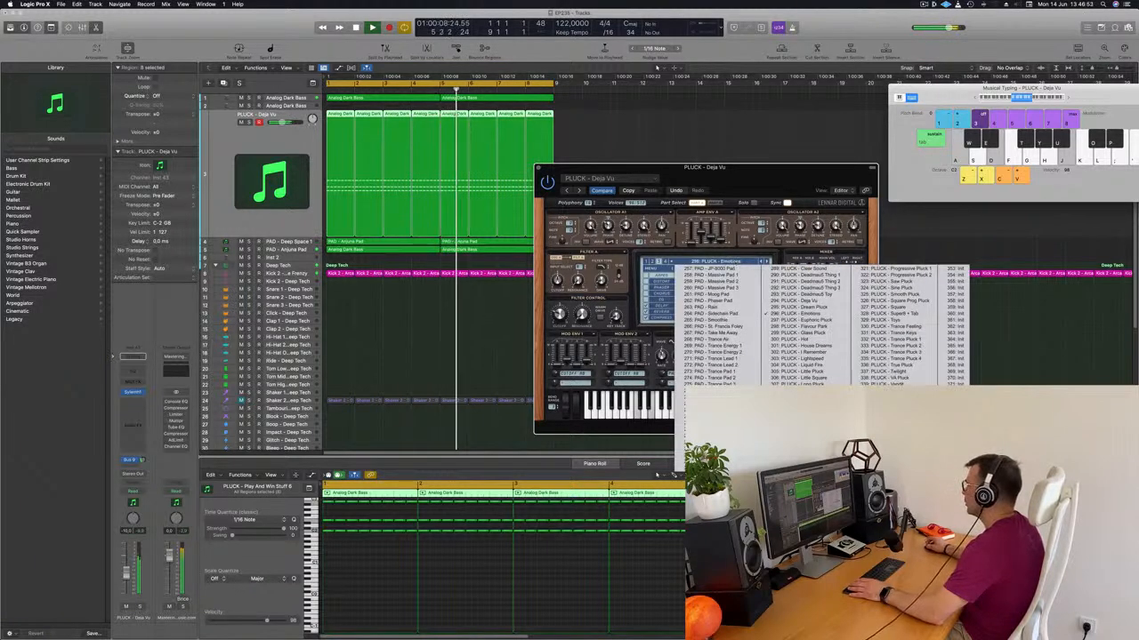
click(920, 361)
click(763, 263)
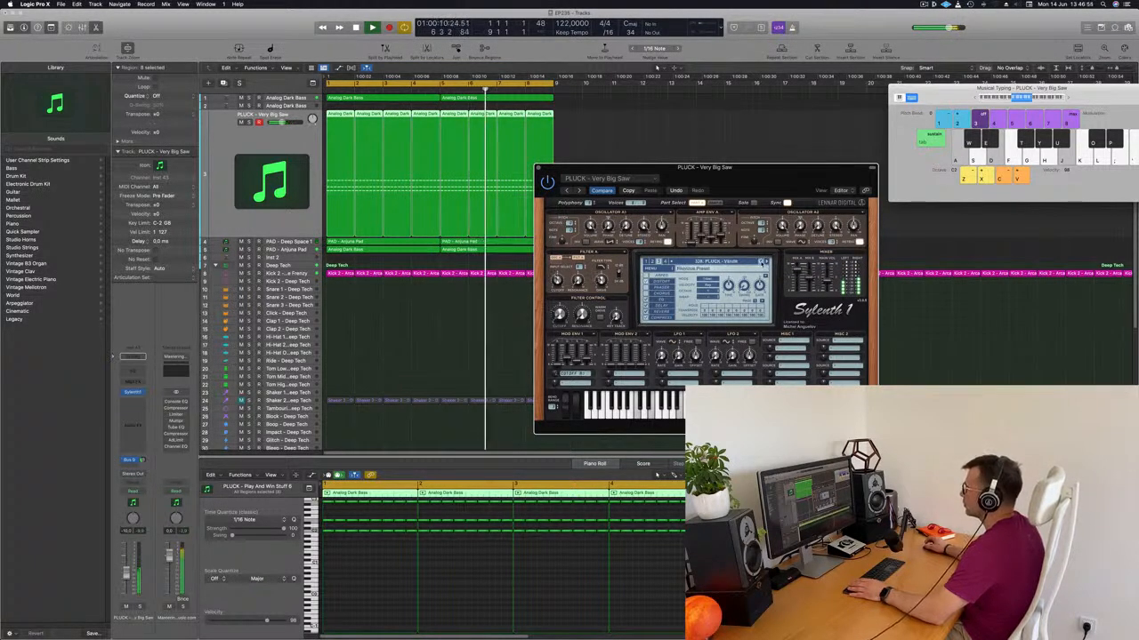
click(762, 262)
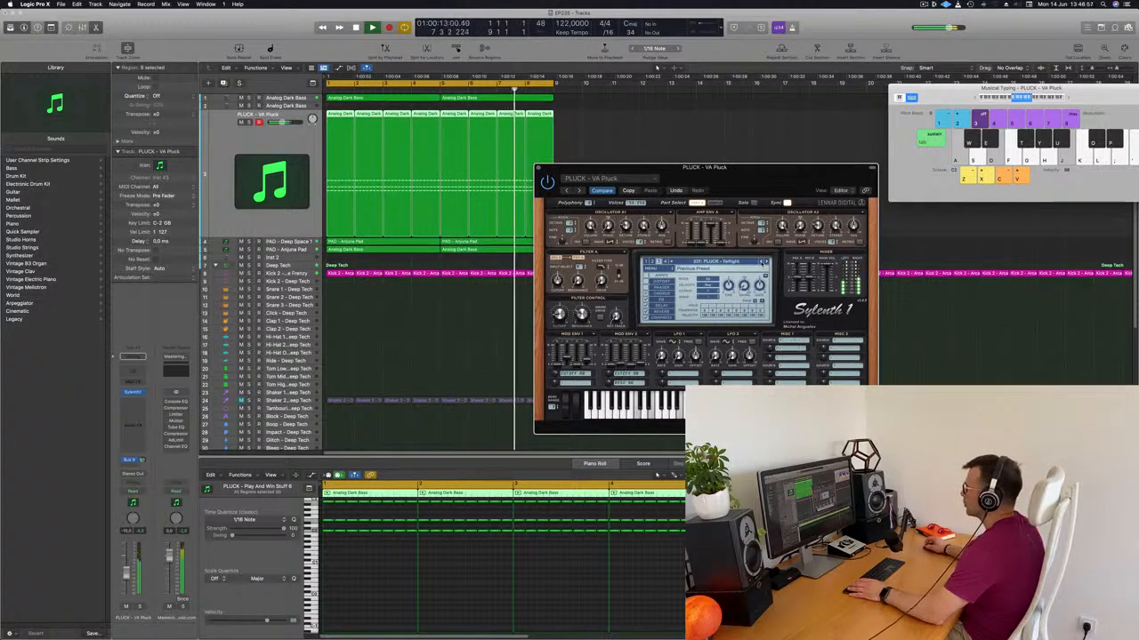
click(762, 263)
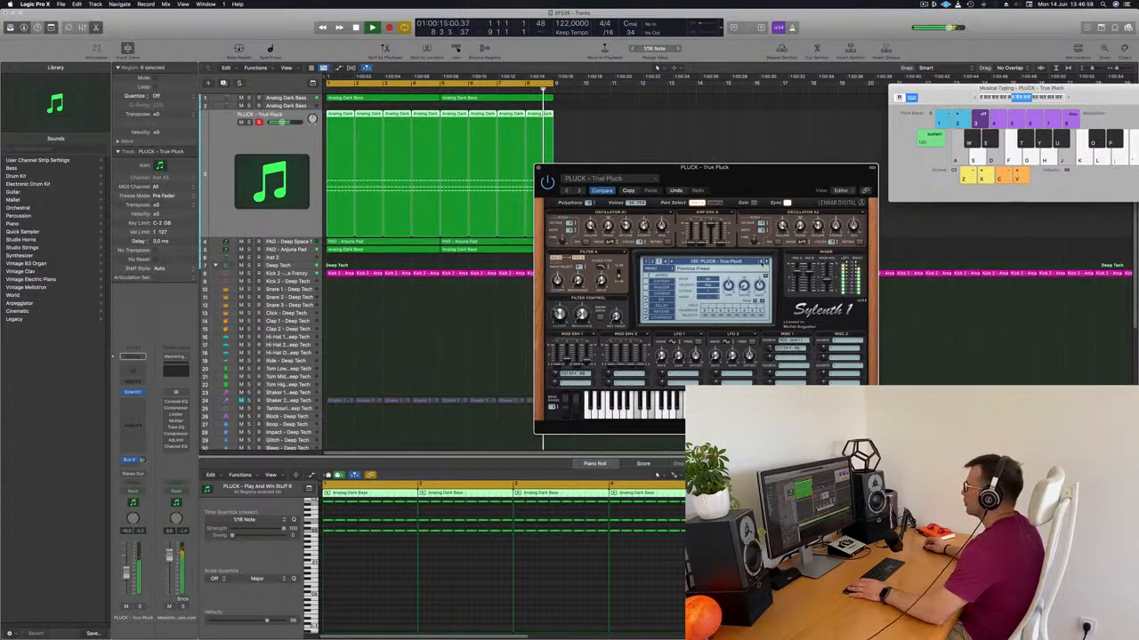
click(762, 262)
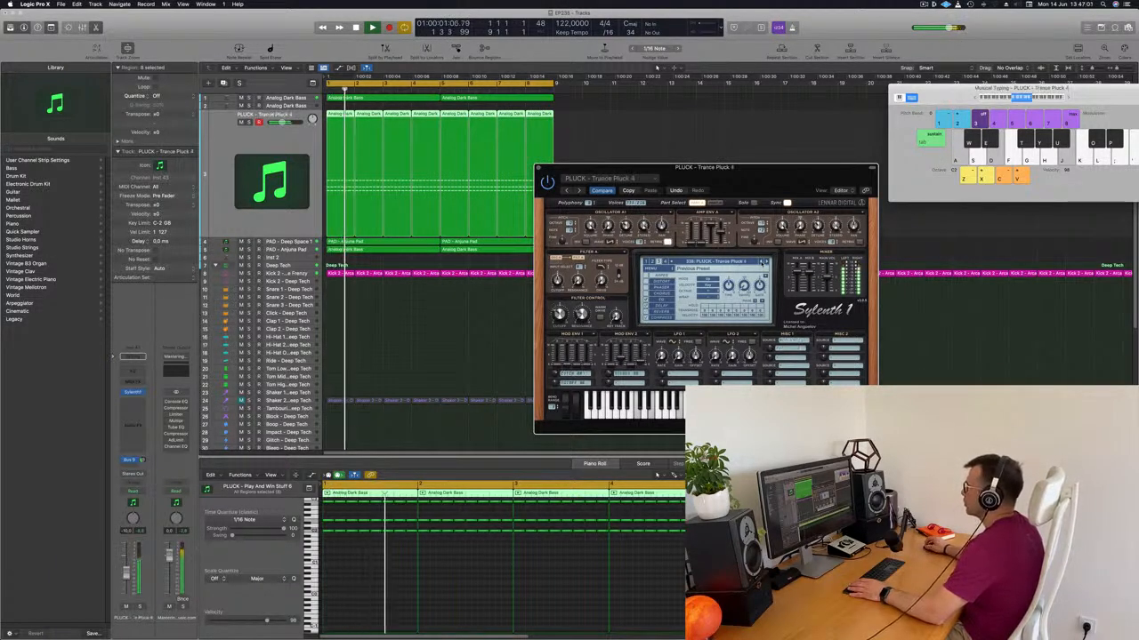
click(762, 262)
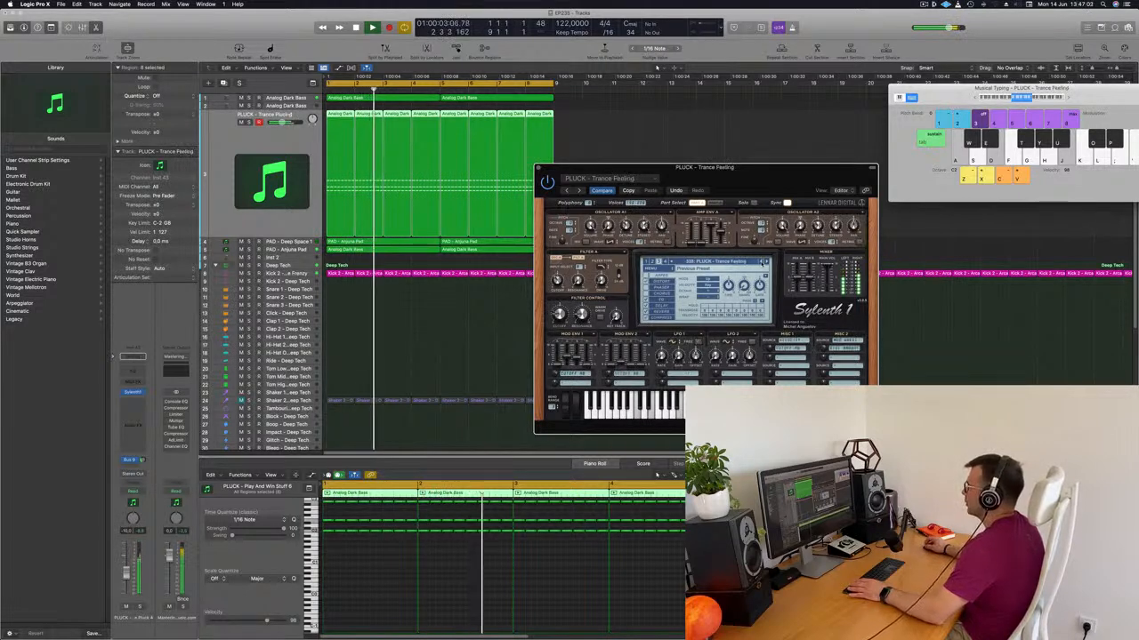
click(762, 263)
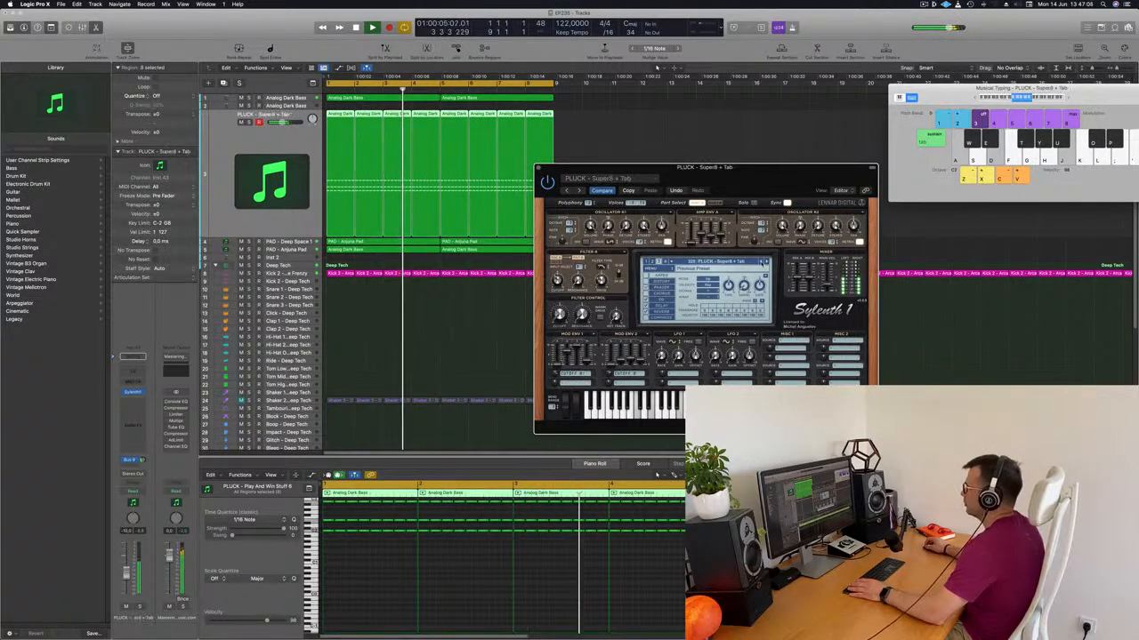
drag(750, 169, 719, 167)
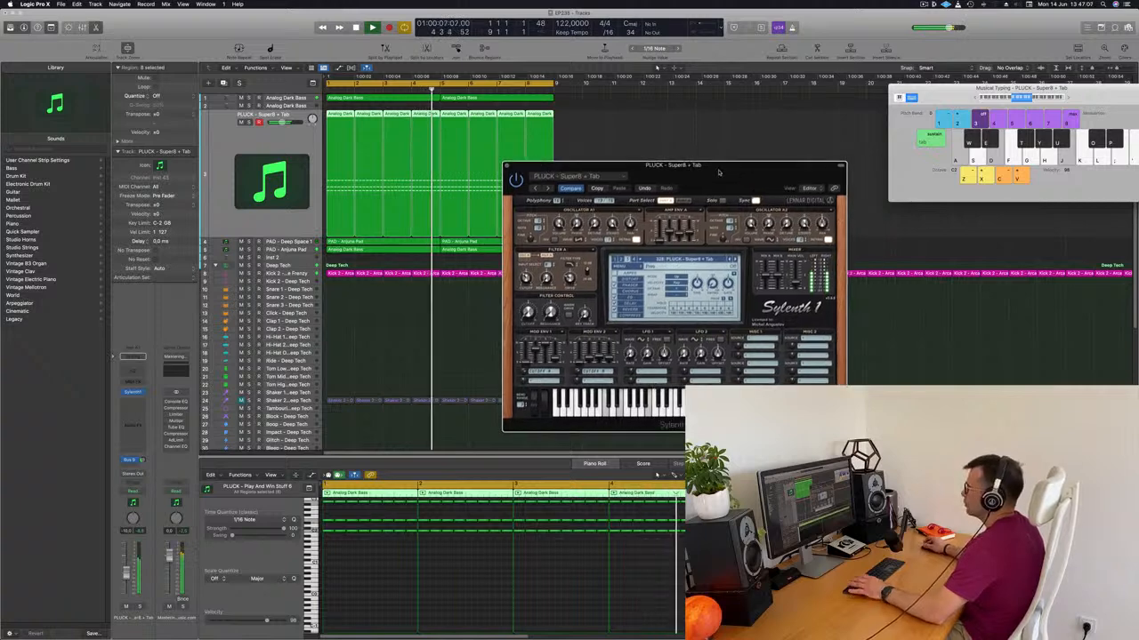
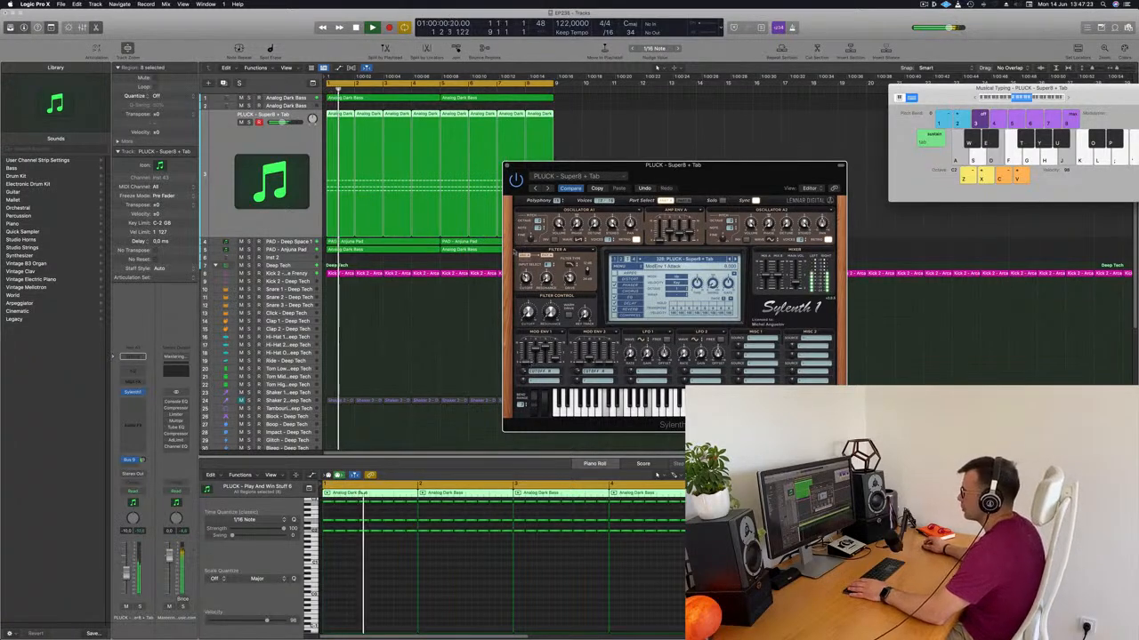
Step: Restart playback and step further back through the pluck presets to PLUCK - Saw Pluck, moving the Sylenth1 window aside
key(space)
key(space)
click(729, 259)
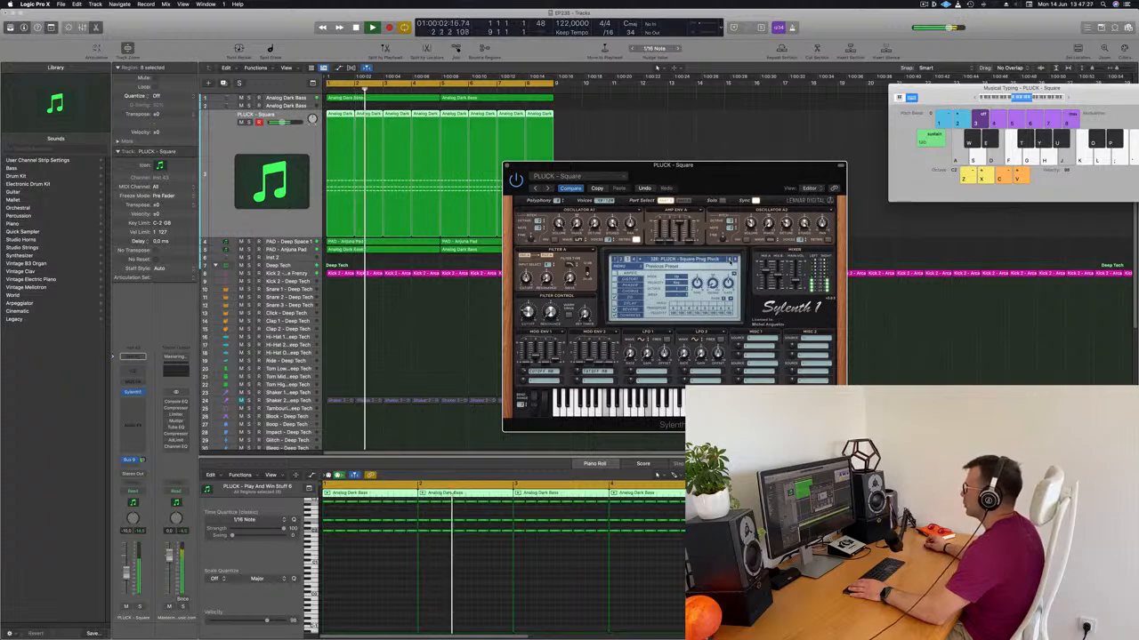
click(730, 260)
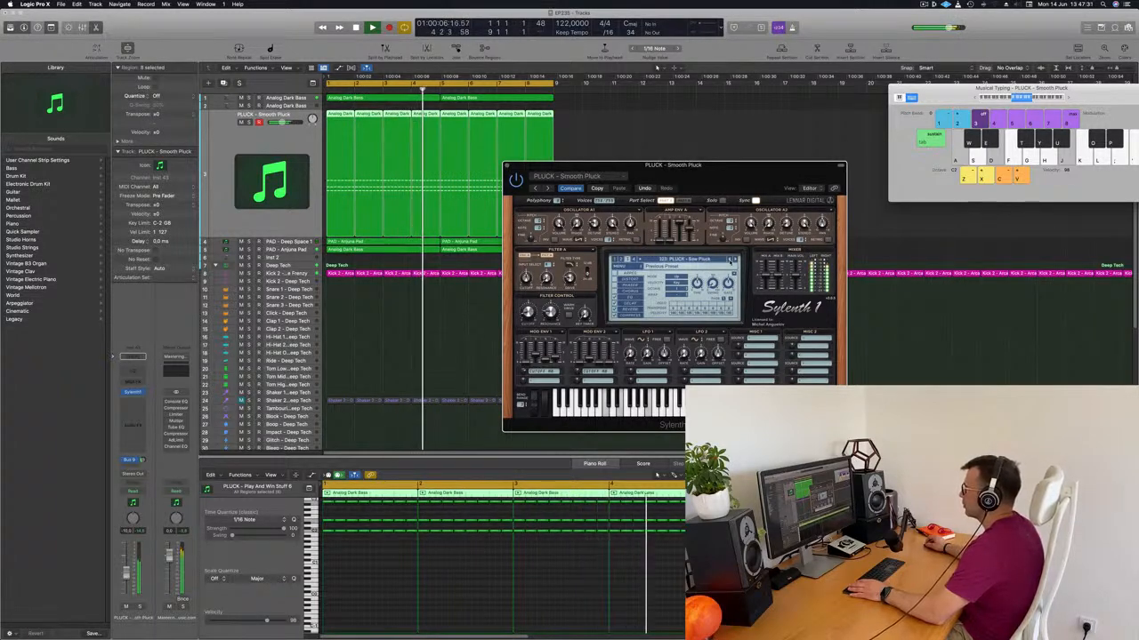
drag(707, 179, 738, 209)
key(space)
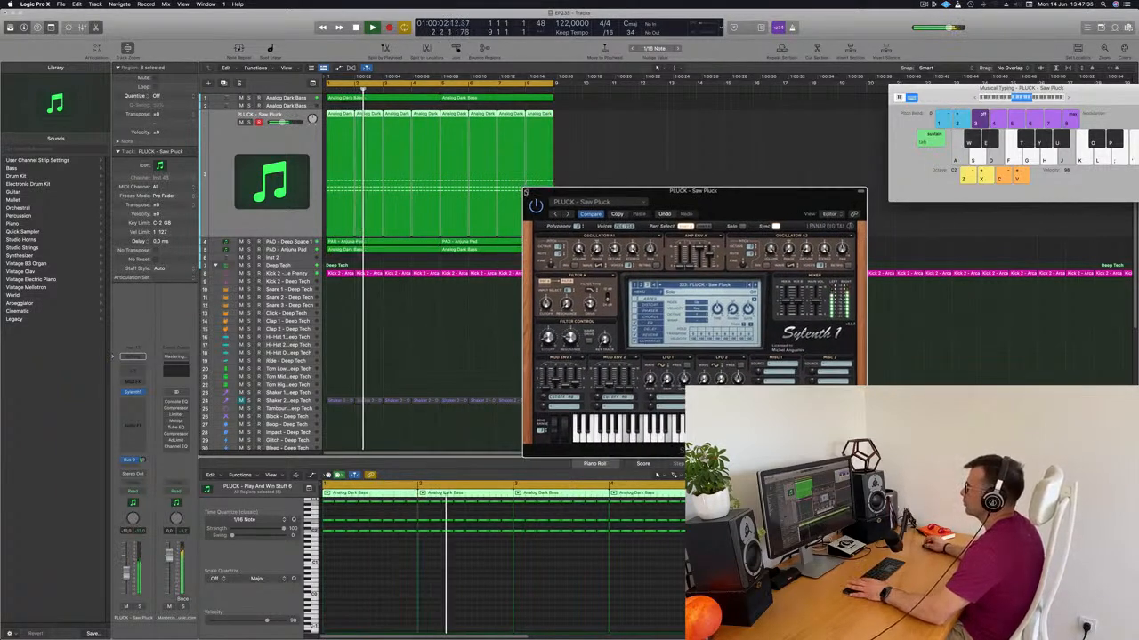
Step: Close the pluck's Sylenth1 window and open the Alchemy instrument on the empty Inst 2 track
click(528, 193)
click(663, 212)
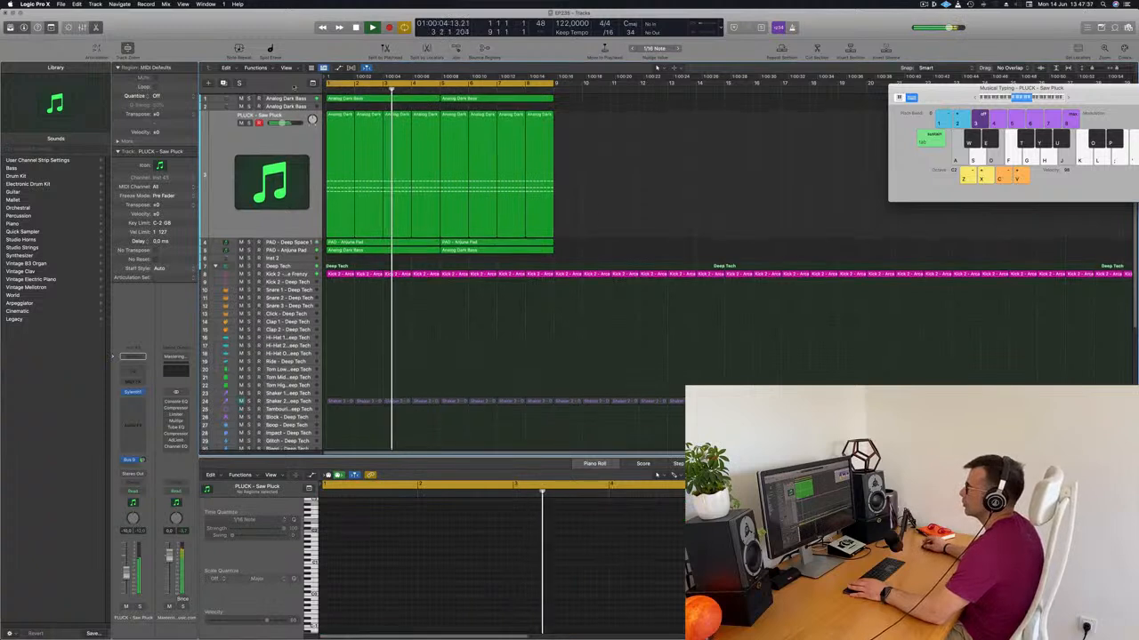
click(206, 175)
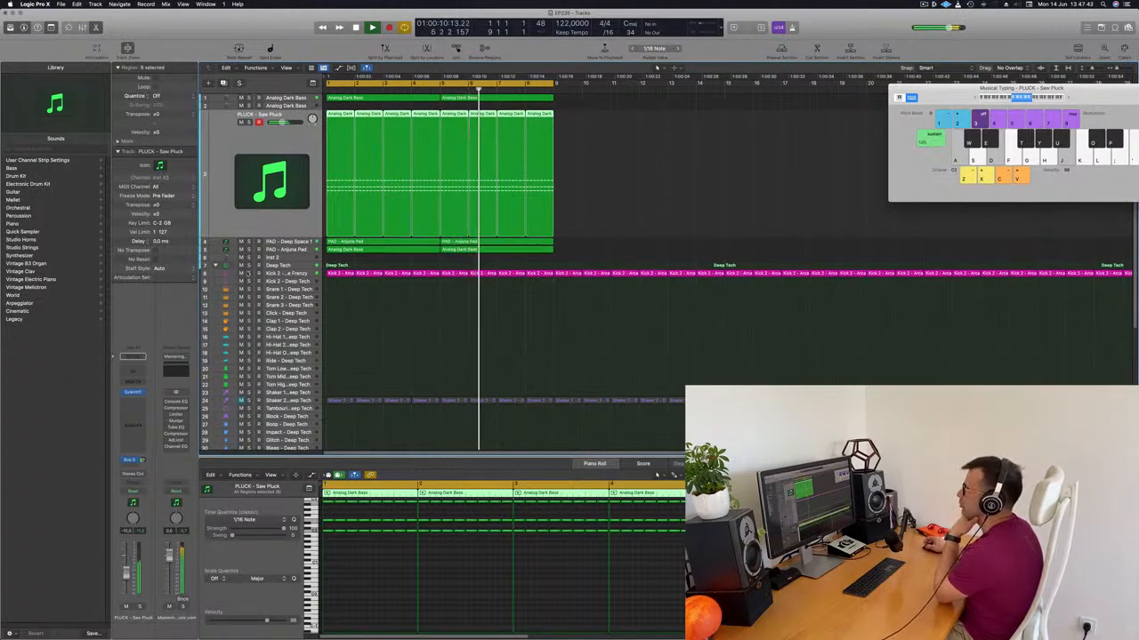
click(291, 258)
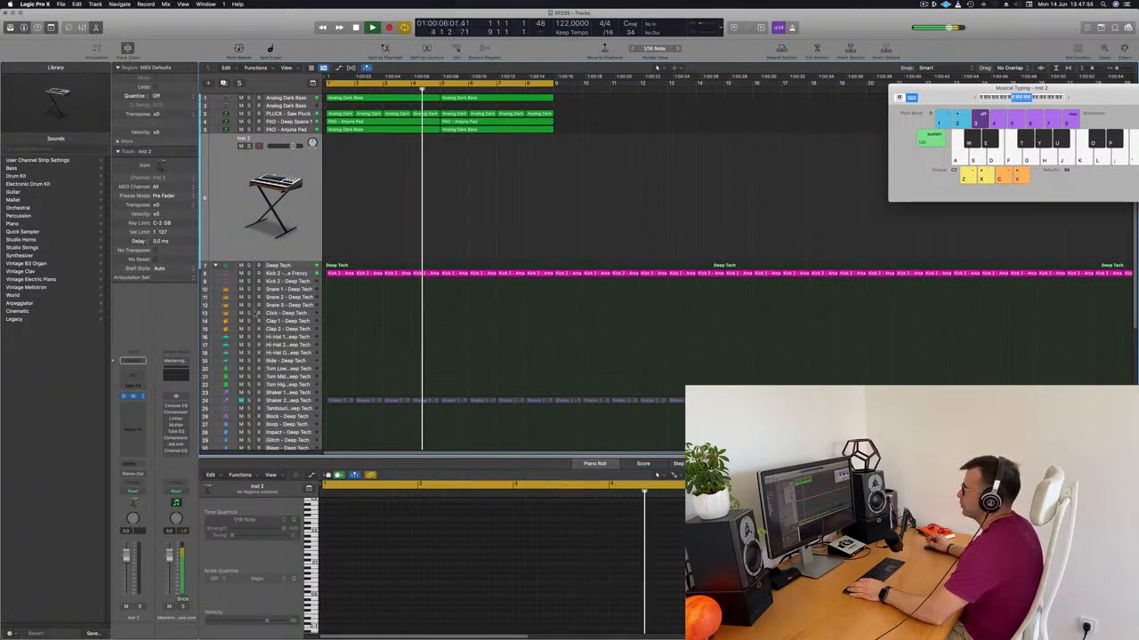
click(133, 397)
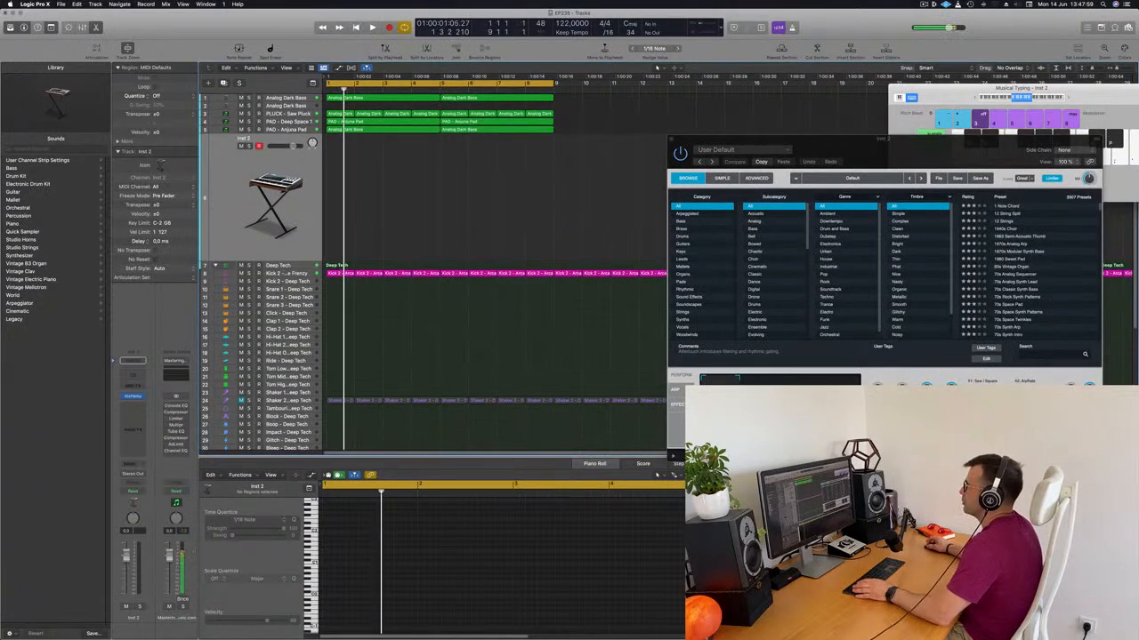
Step: Repeat all the bass, pluck and pad regions over bars 9 to 16 and extend the cycle range to sixteen bars
drag(566, 95, 338, 149)
drag(382, 100, 780, 84)
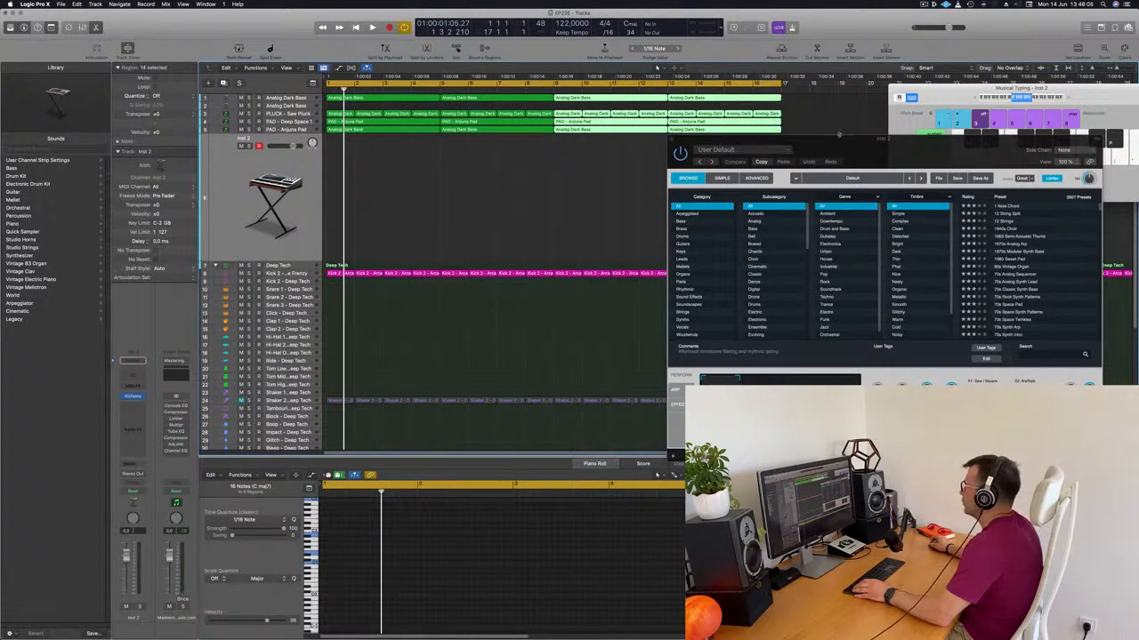
Step: Move the Alchemy window clear of the arrangement, filter its presets to the Sound Effects category and start playback
drag(840, 135, 663, 158)
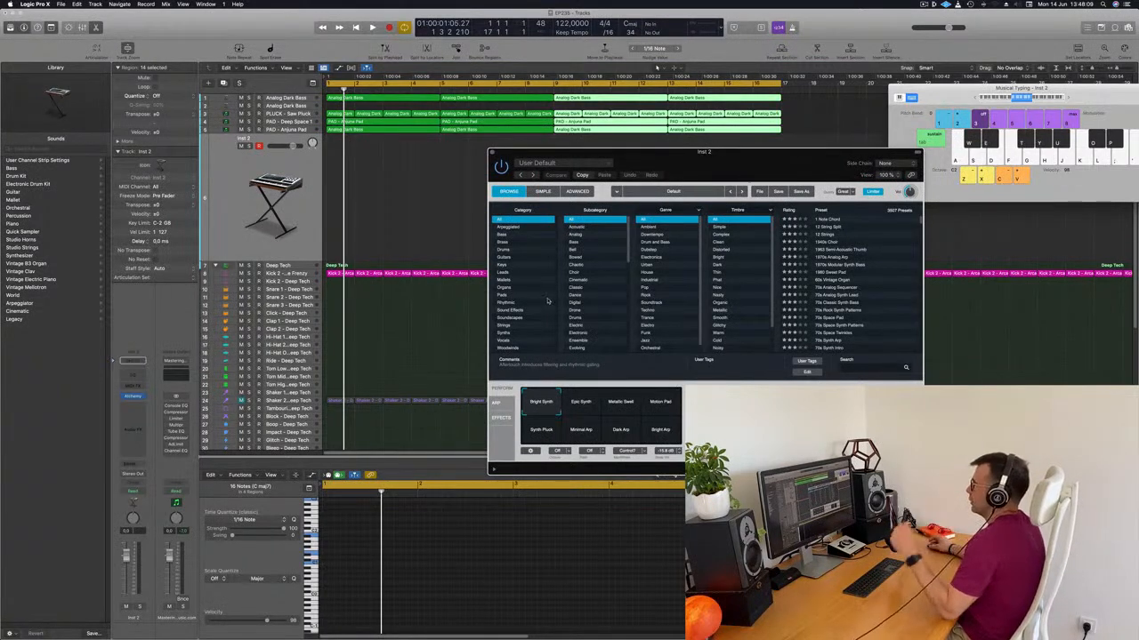
click(513, 309)
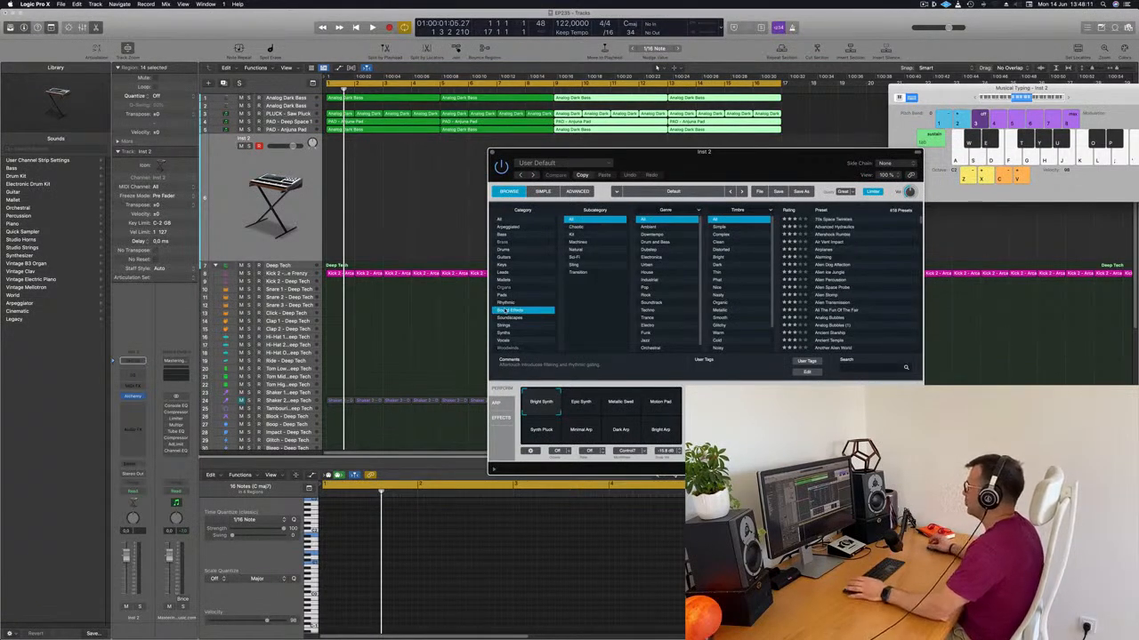
drag(776, 161, 672, 203)
key(space)
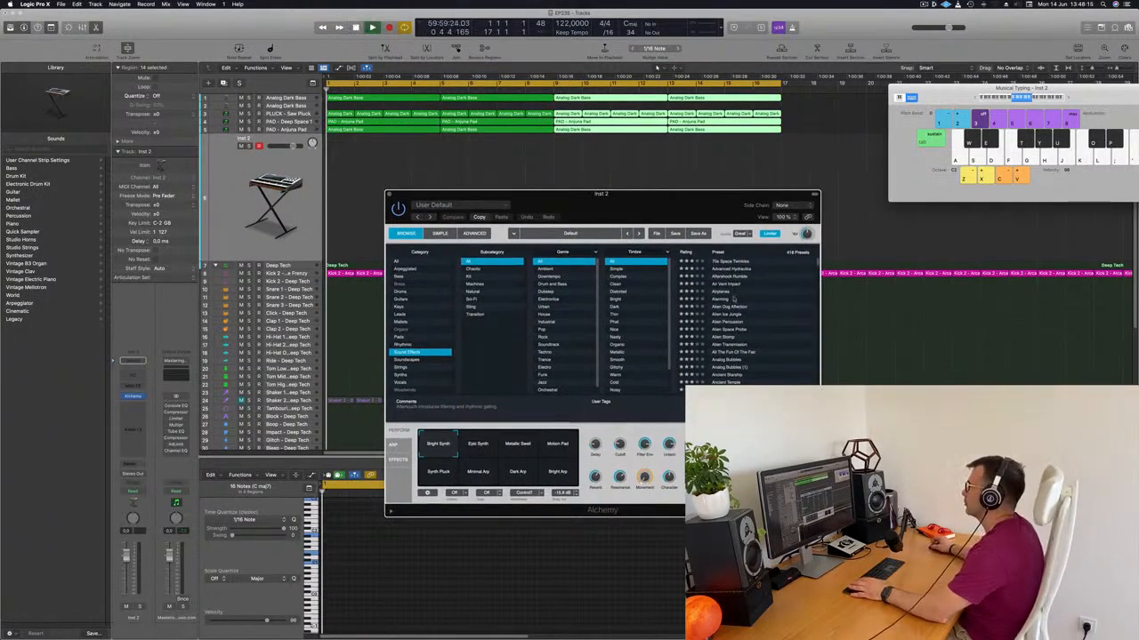
Step: Audition Alchemy's sound effect presets Alarming, 70s Space Twinkles, Advanced Hydraulics, Aftershock Rumble and All The Fun Of The Fair over the loop
click(717, 300)
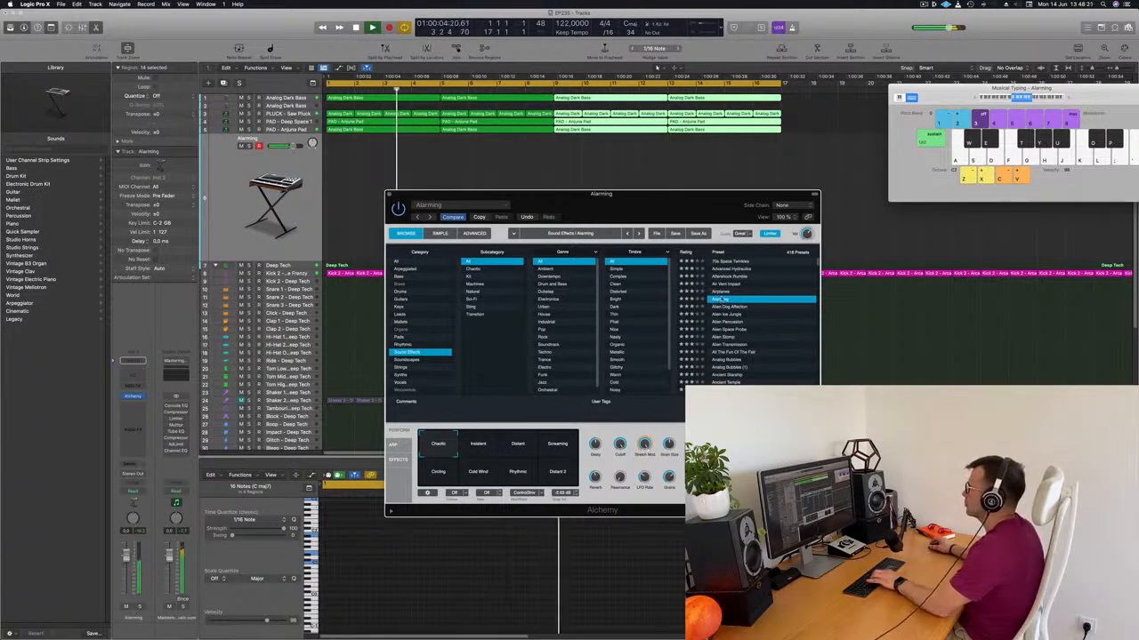
click(735, 262)
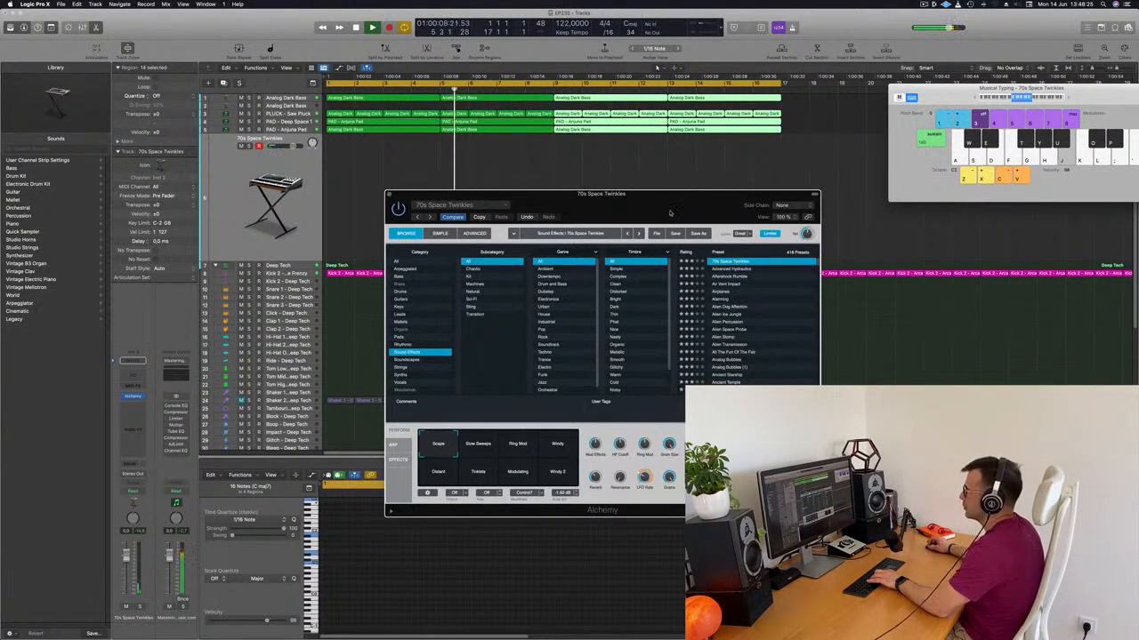
click(714, 269)
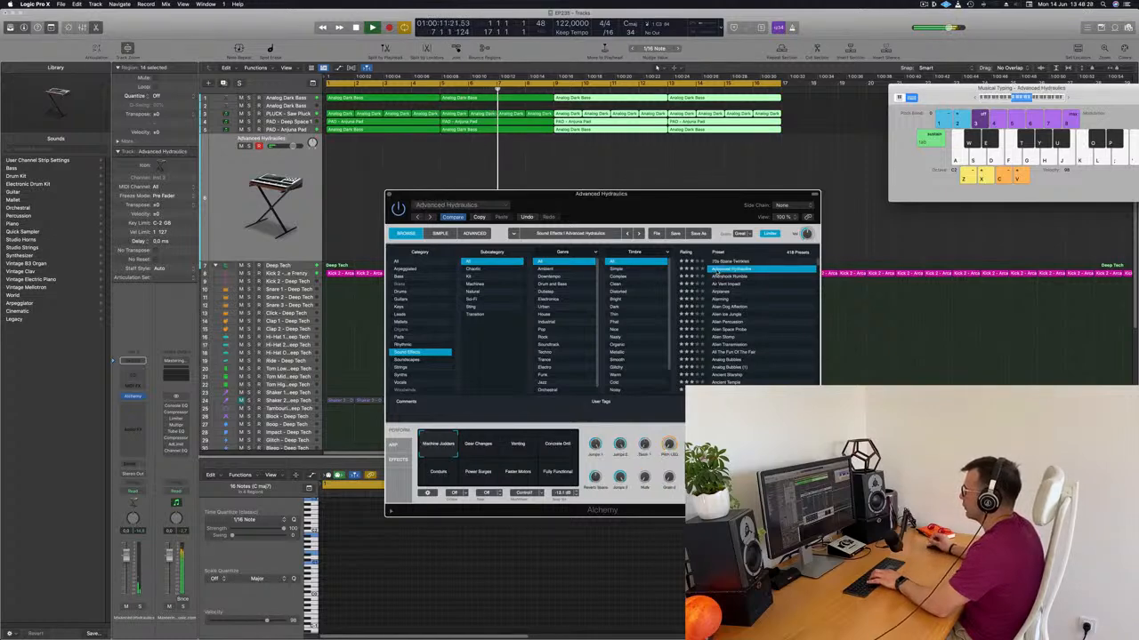
click(731, 277)
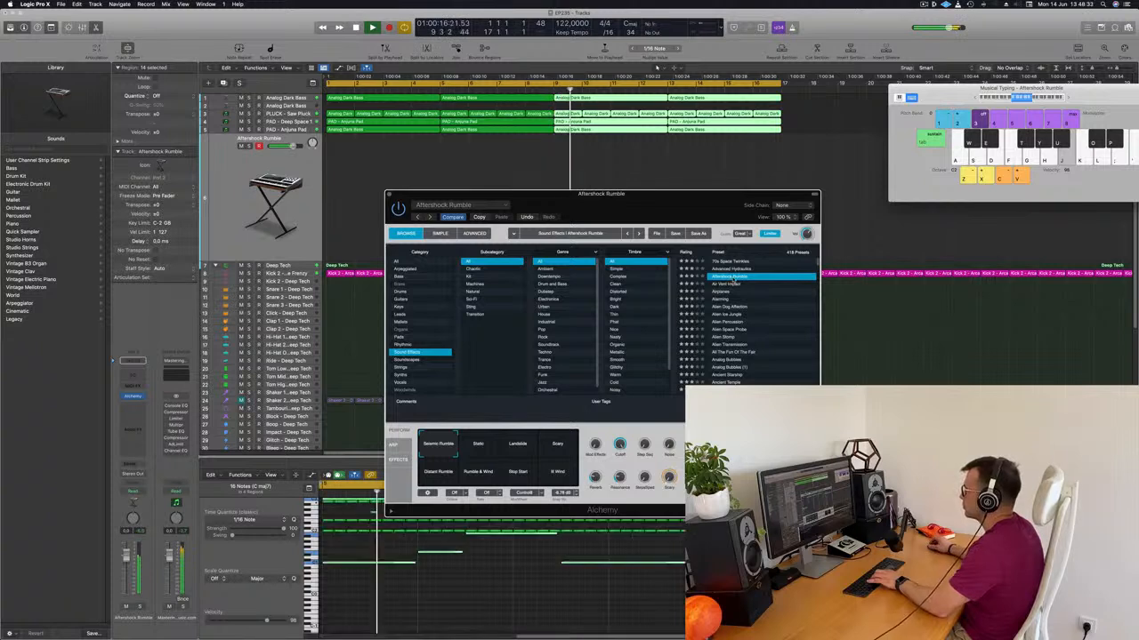
click(736, 352)
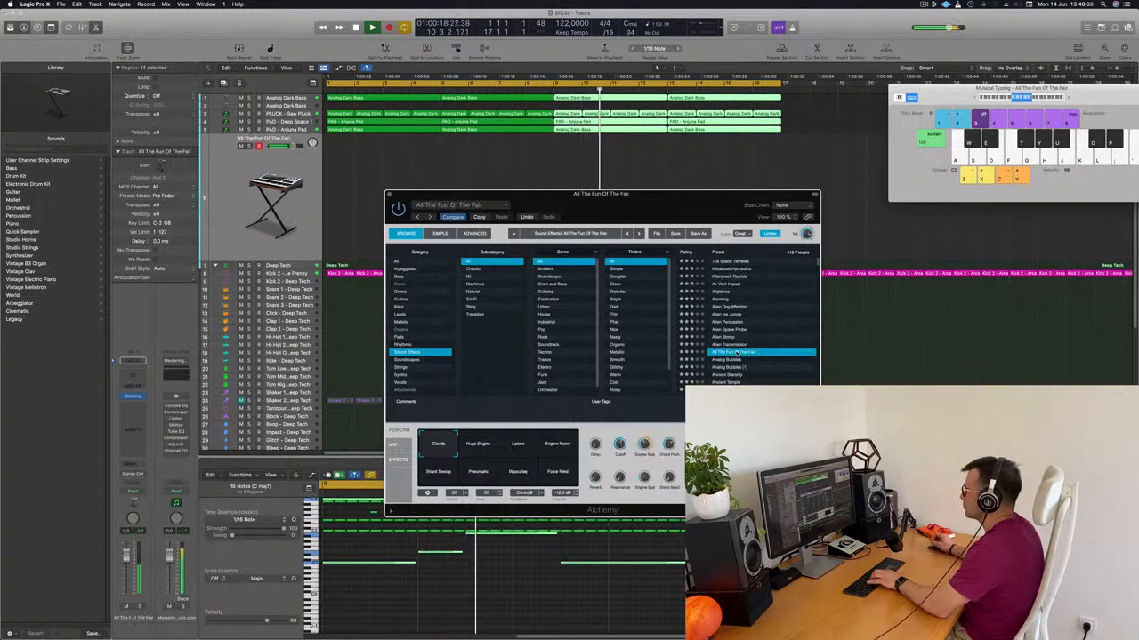
Step: Audition the presets Analog Bubbles, Ancient Temple and Another Alien World further down the Sound Effects list
scroll(754, 325, down, 3)
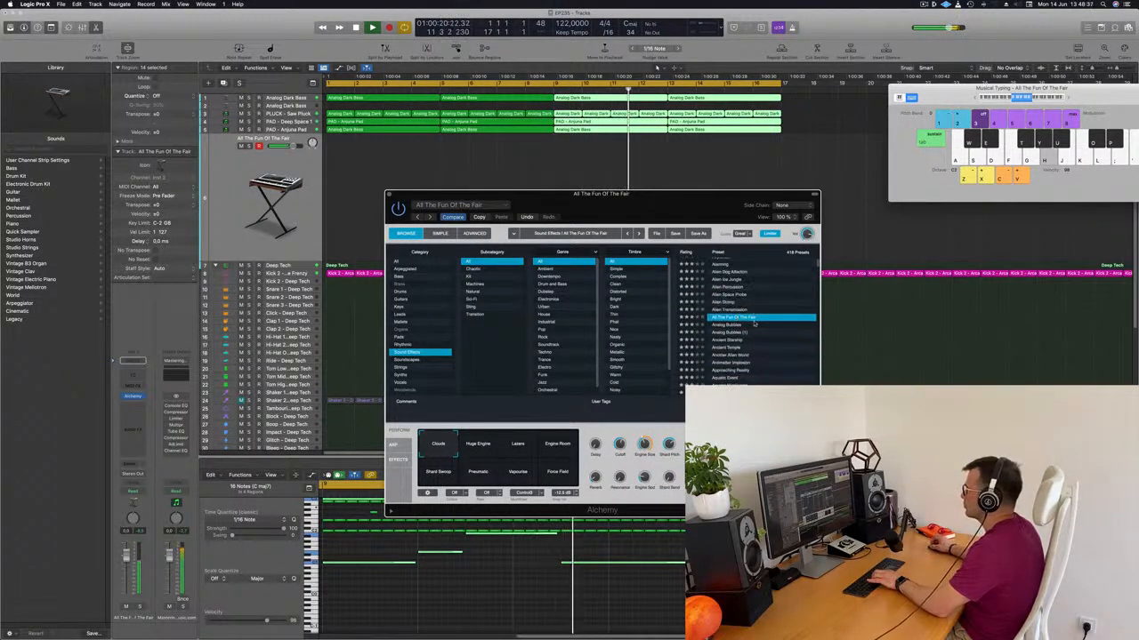
click(728, 326)
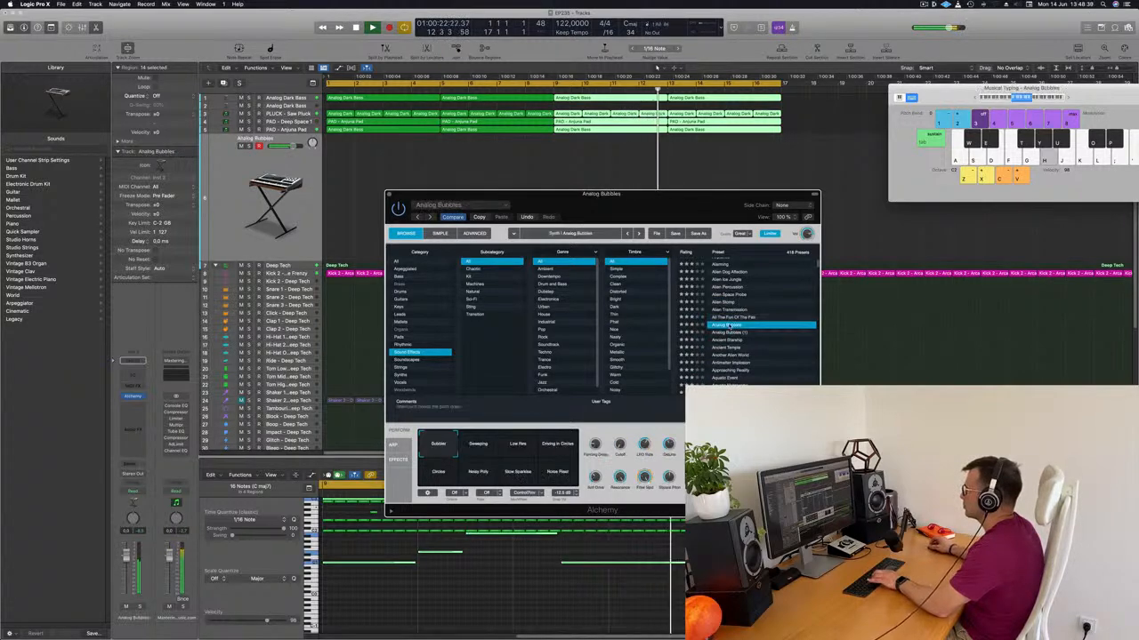
scroll(772, 325, down, 3)
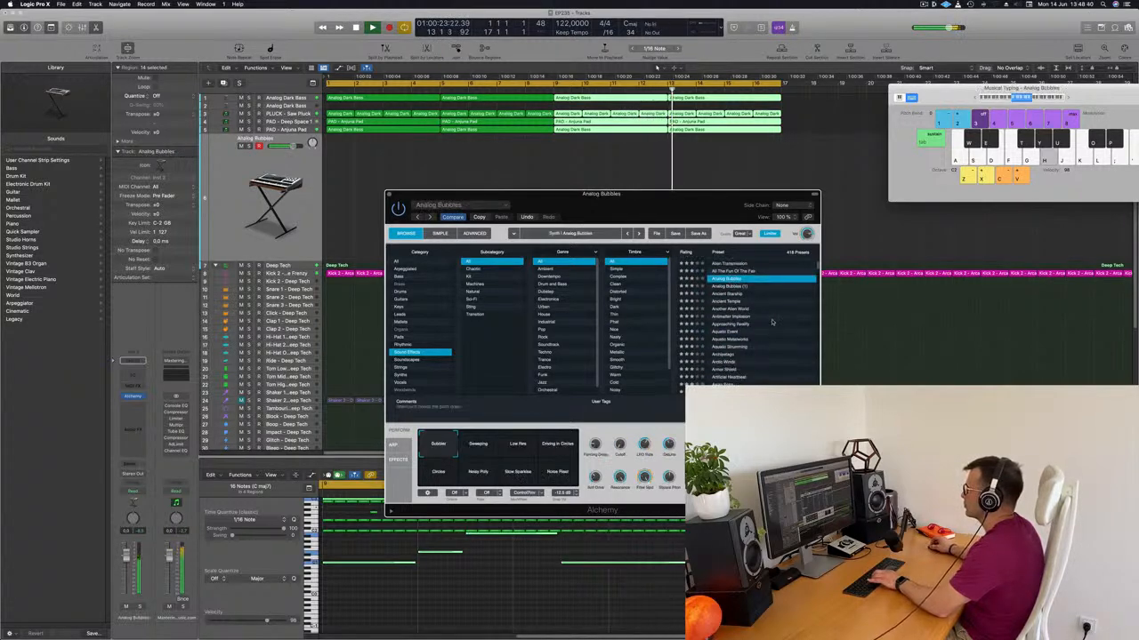
click(723, 302)
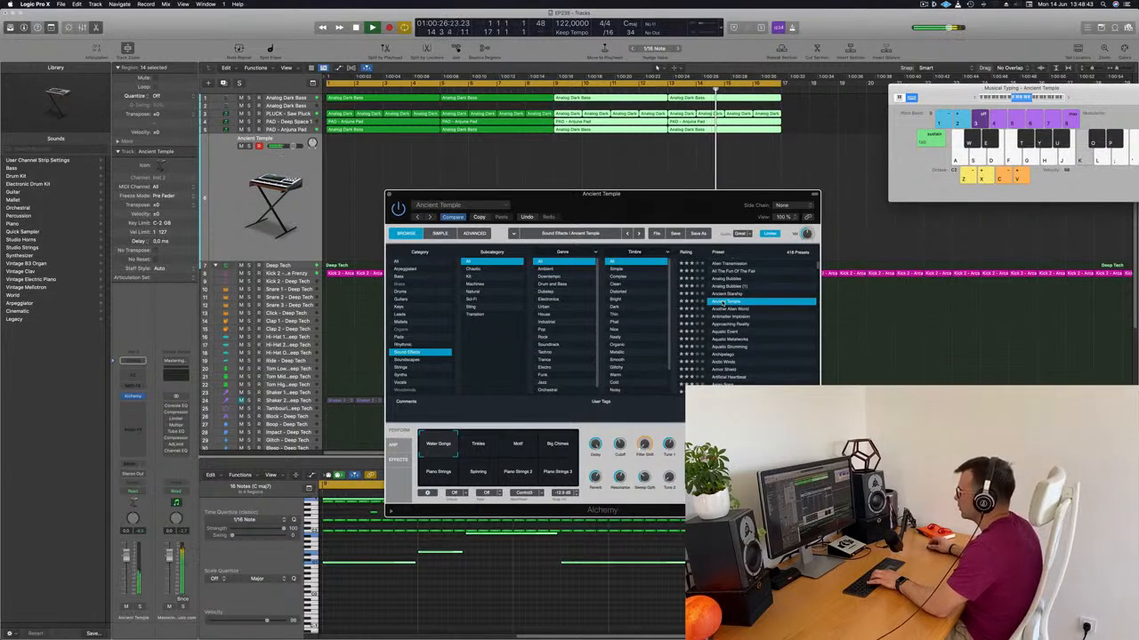
click(736, 309)
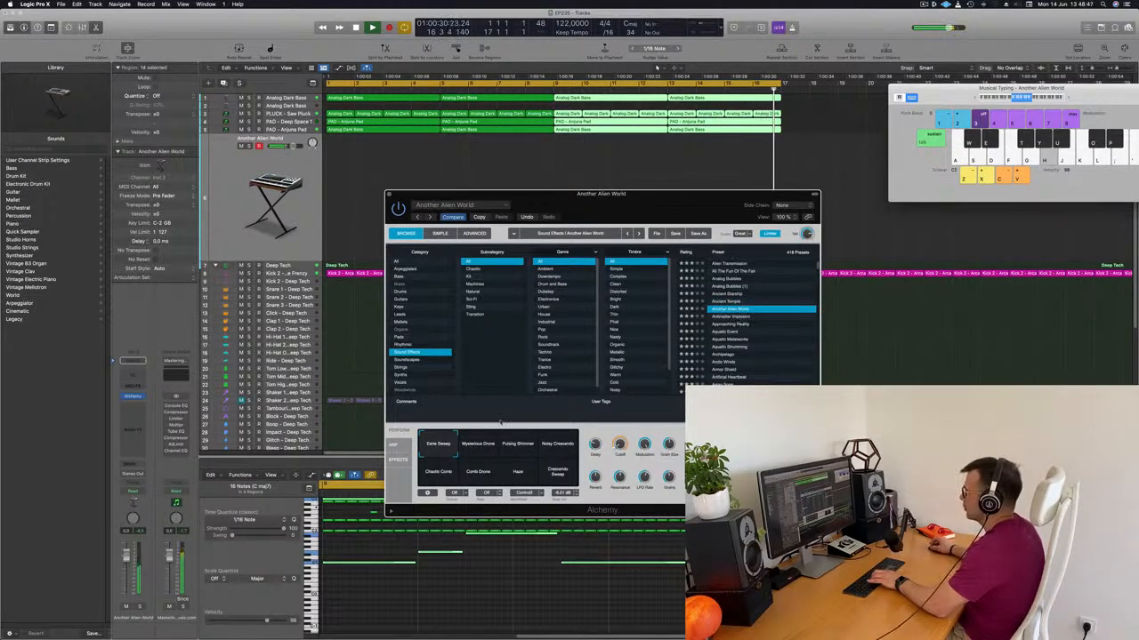
Step: Try the Mysterious Drone, Pulsing Shimmer, Noisy Crescendo and Haze performance snapshots of the Another Alien World preset
click(478, 449)
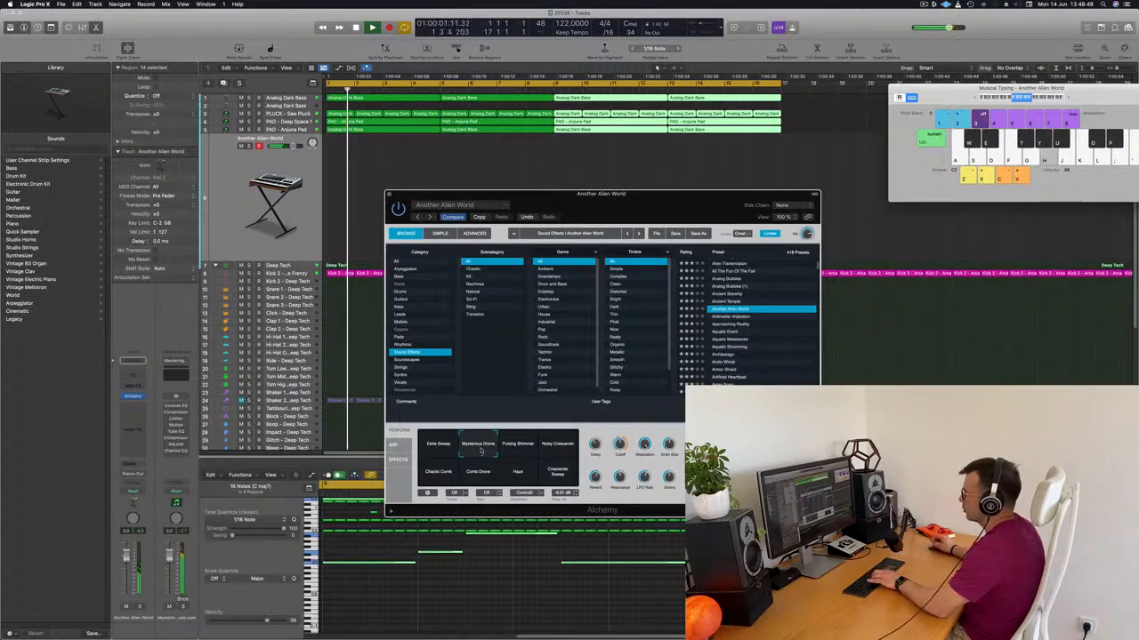
click(524, 451)
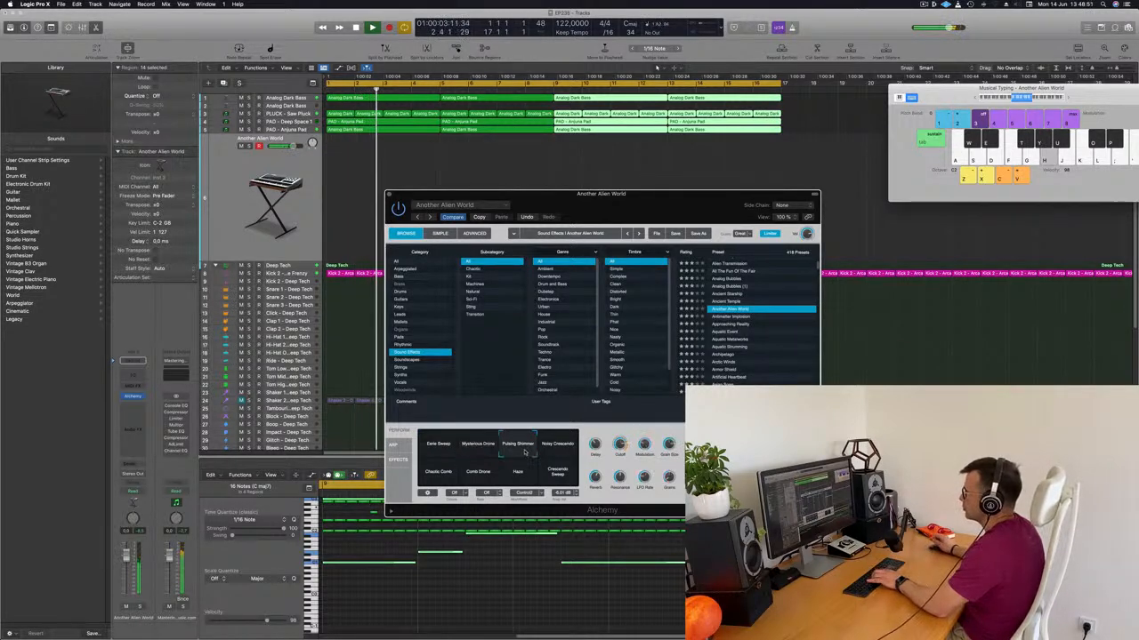
click(555, 449)
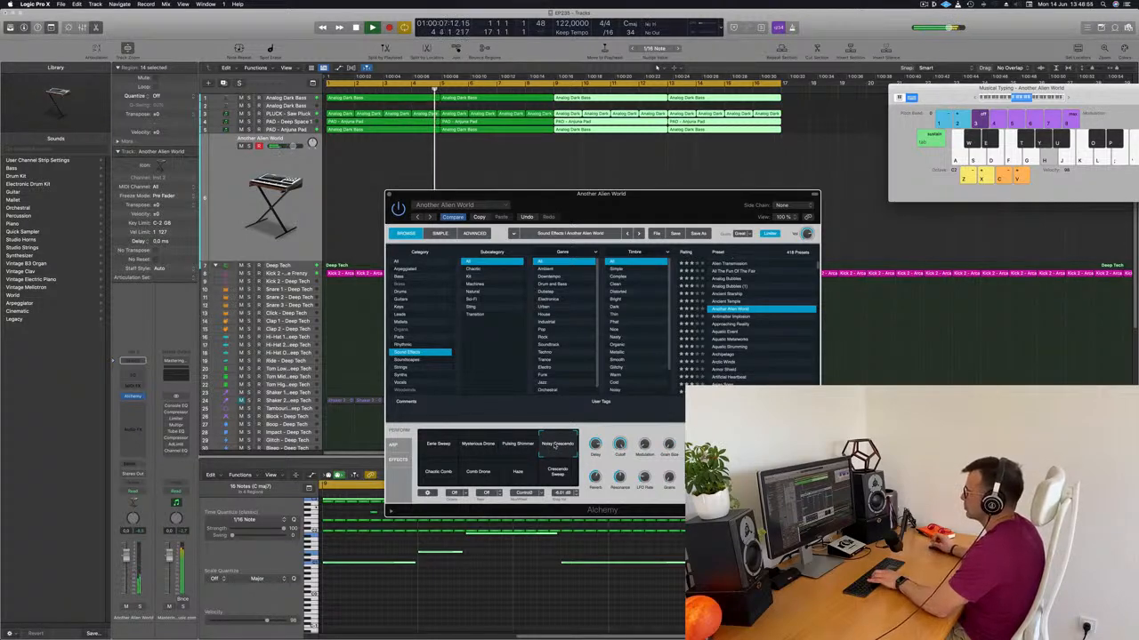
click(519, 477)
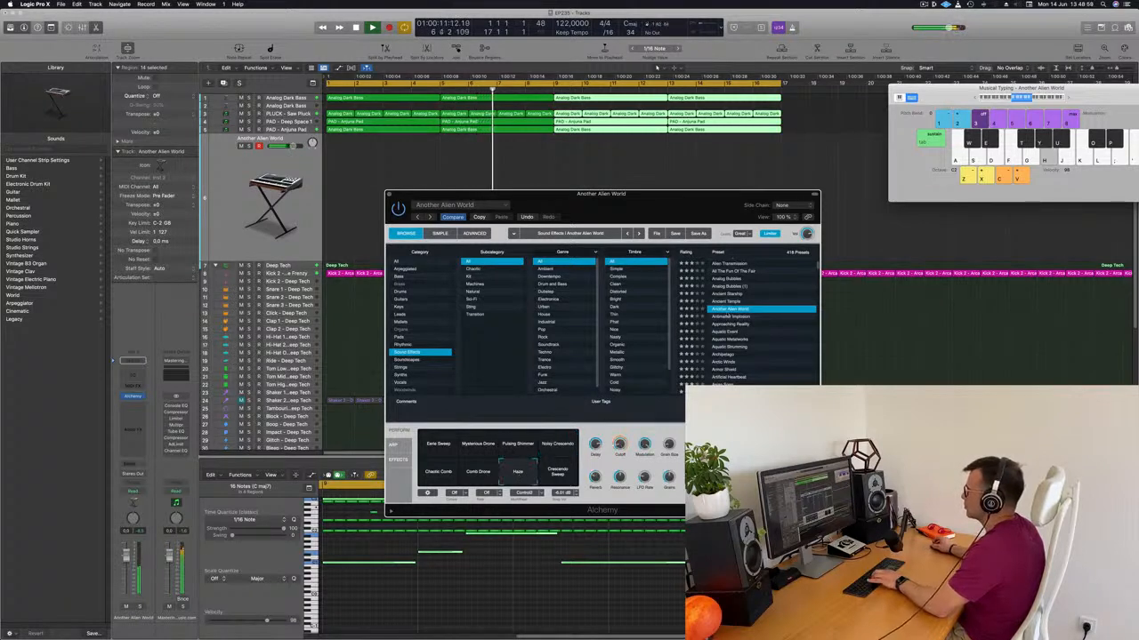
Step: Load the Archipelago preset and try its Speed Up, Splashy, Electrical Storm and Droplets snapshots
scroll(756, 322, down, 2)
click(727, 325)
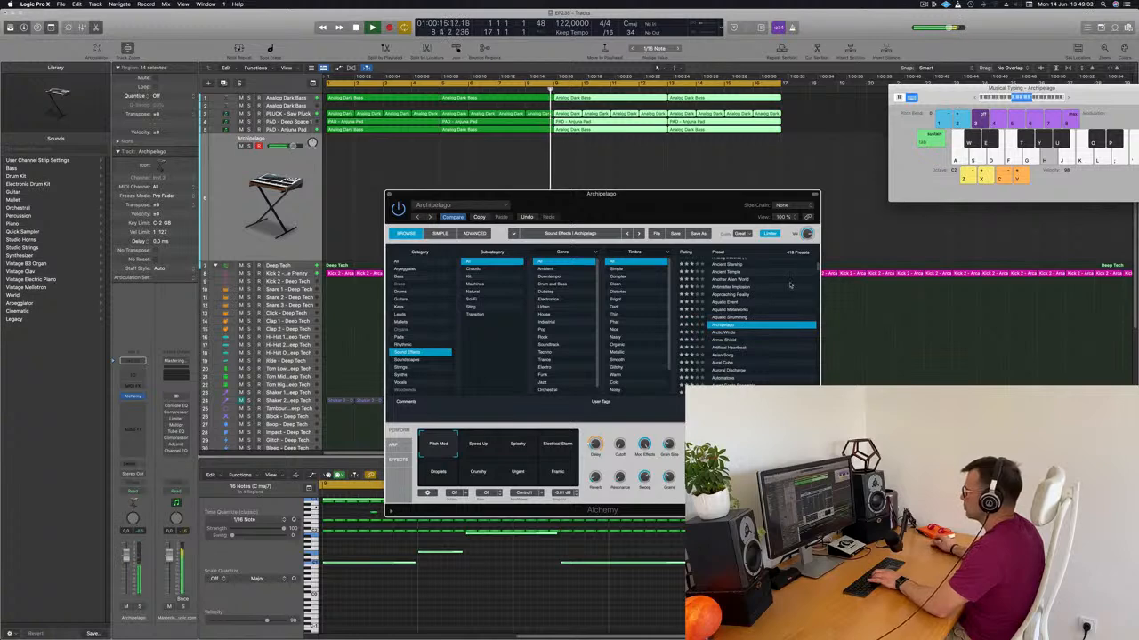
click(475, 447)
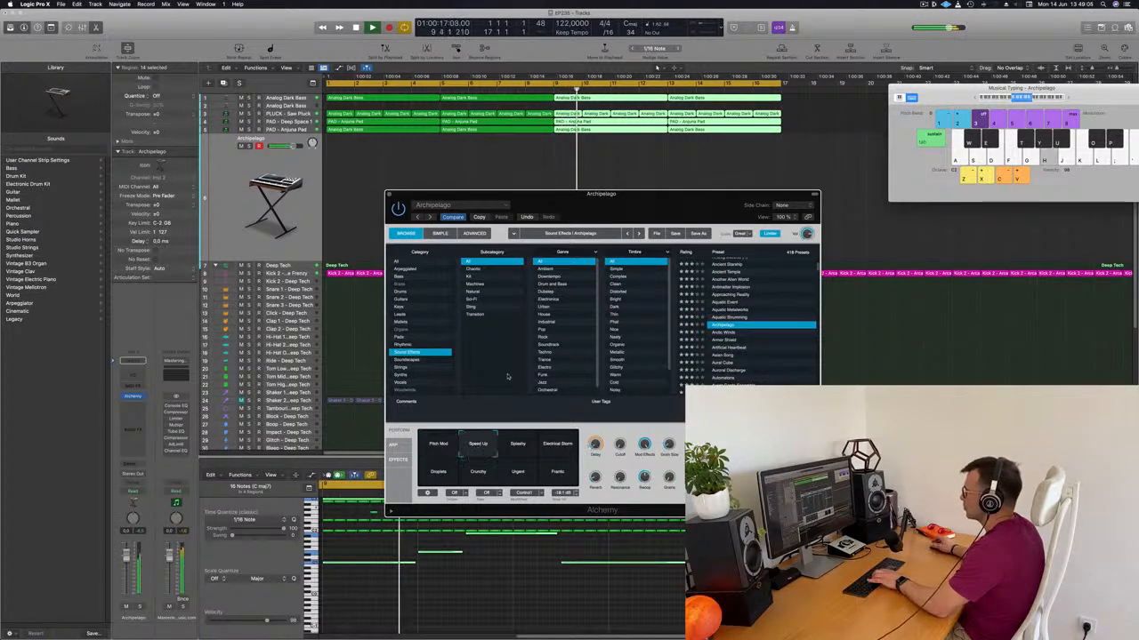
click(519, 446)
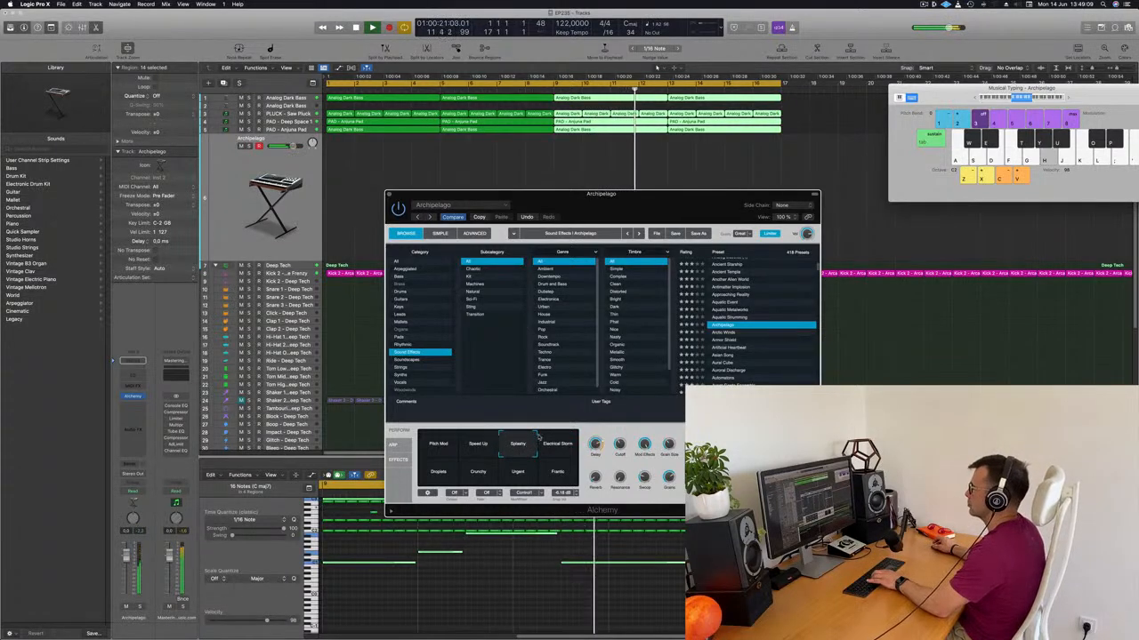
click(561, 446)
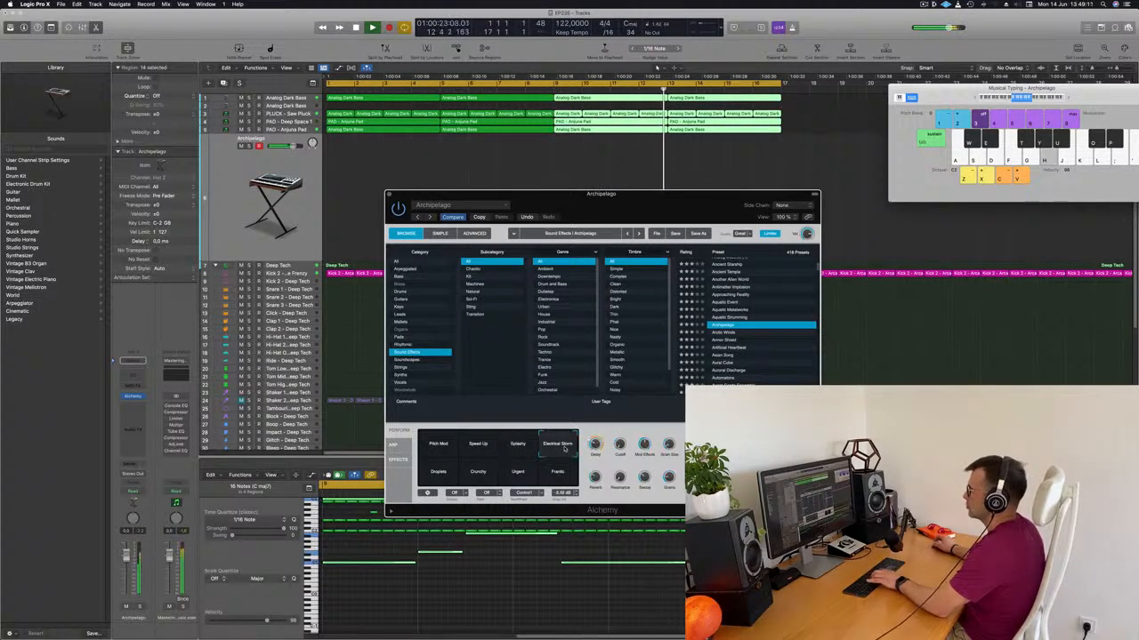
click(439, 477)
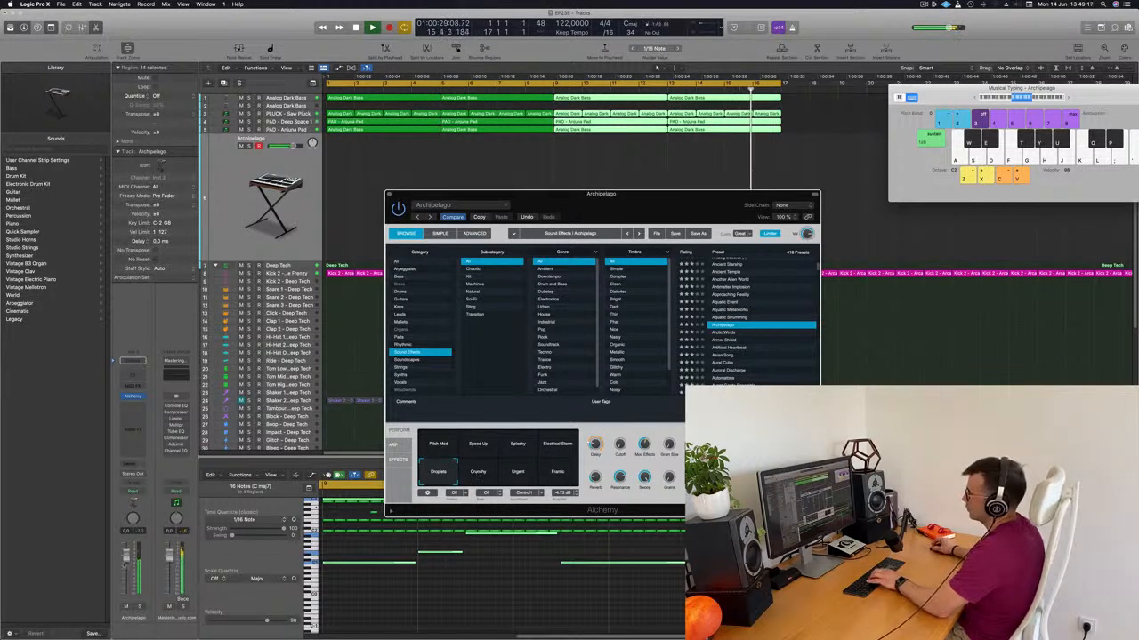
Step: Lower the Archipelago track's volume and play a note while trying its Crunchy and Urgent snapshots
drag(126, 572, 128, 576)
key(h)
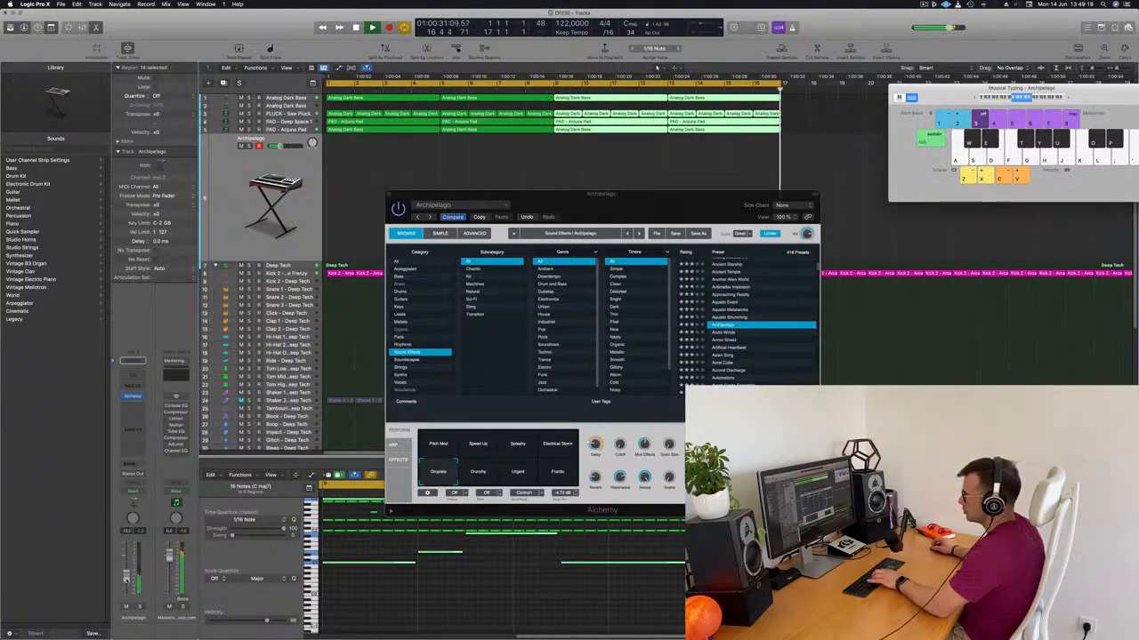
click(473, 472)
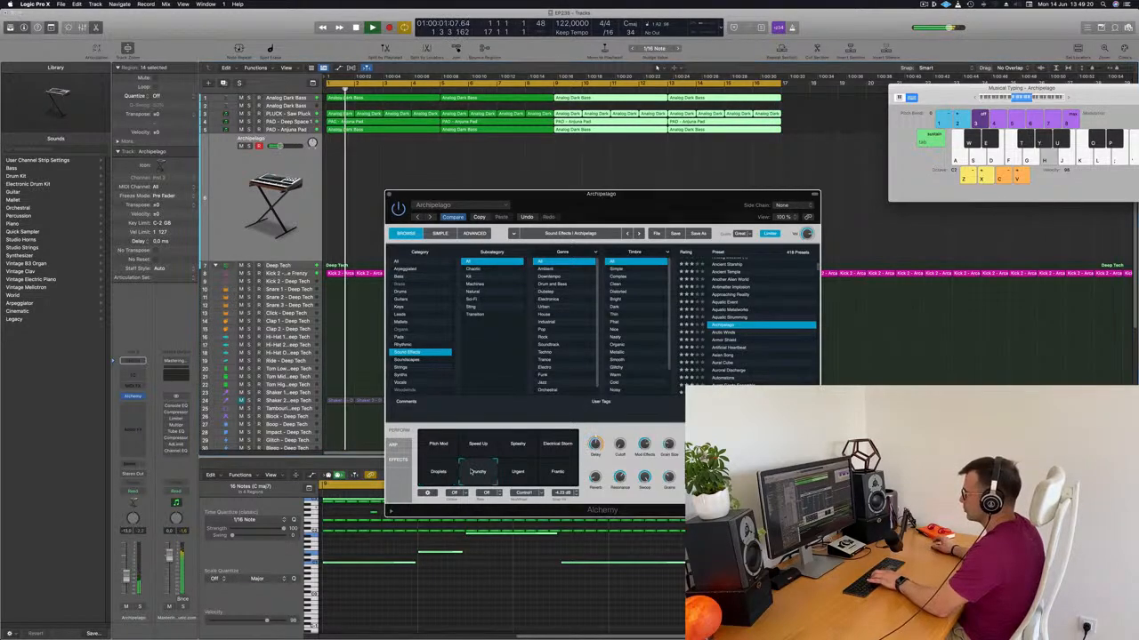
click(519, 473)
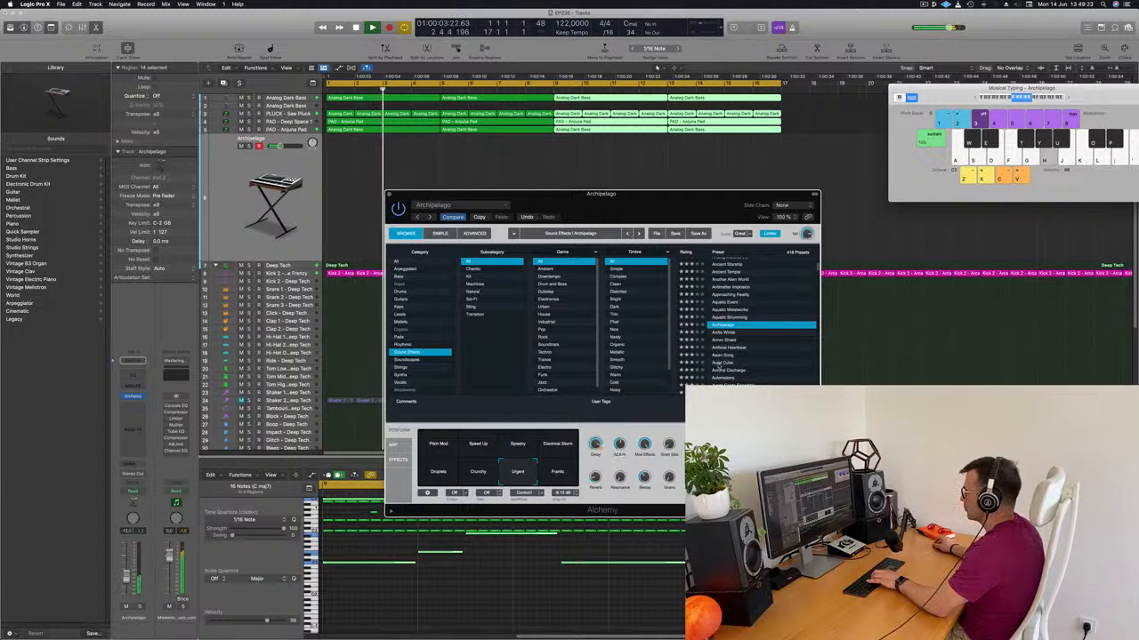
Step: Audition the Arctic Winds and Artificial Heartbeat sound effect presets
click(724, 333)
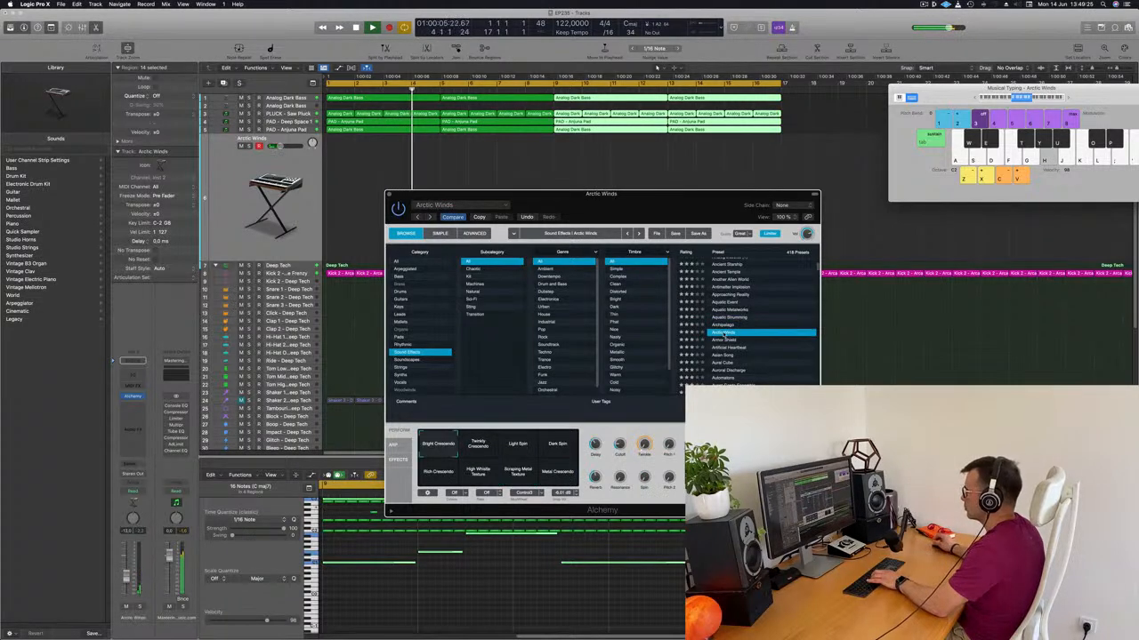
scroll(747, 329, down, 3)
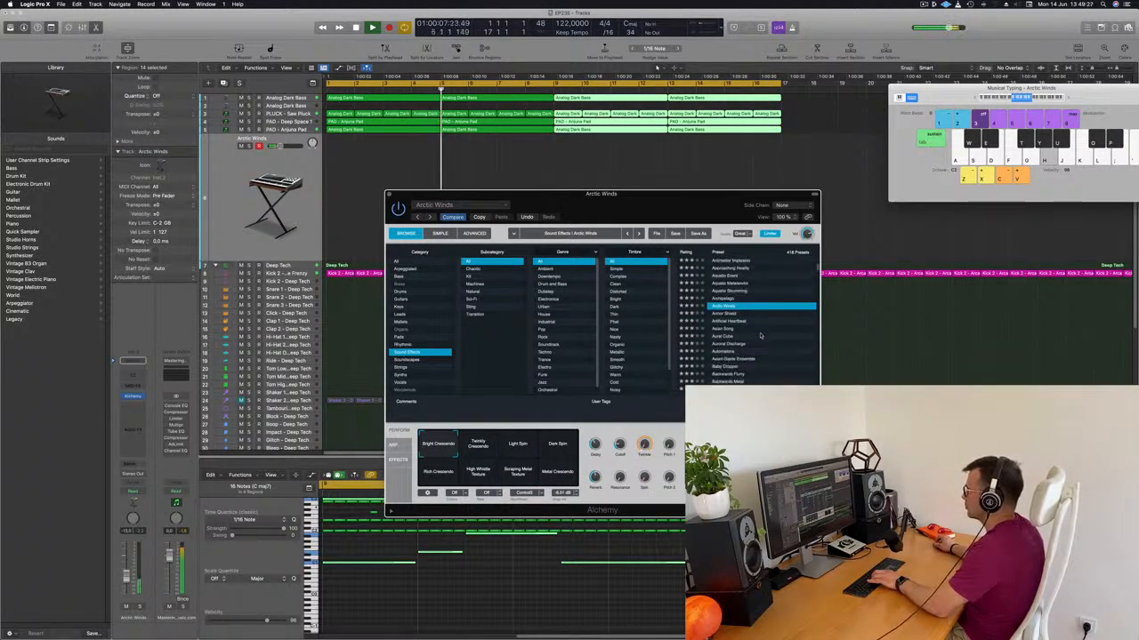
scroll(769, 330, up, 2)
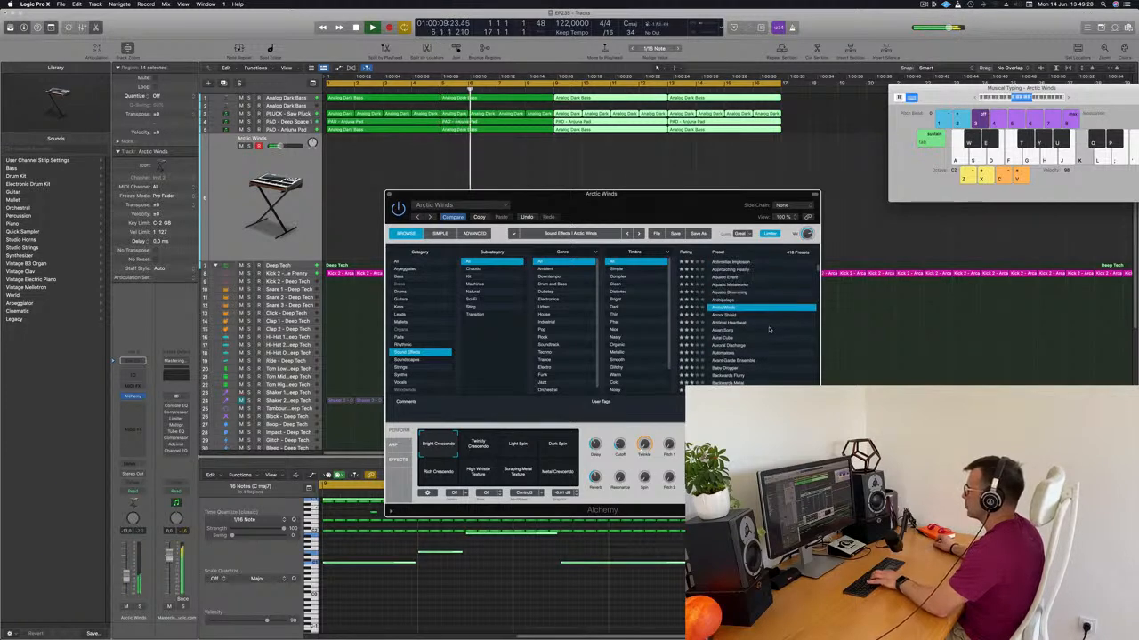
click(731, 323)
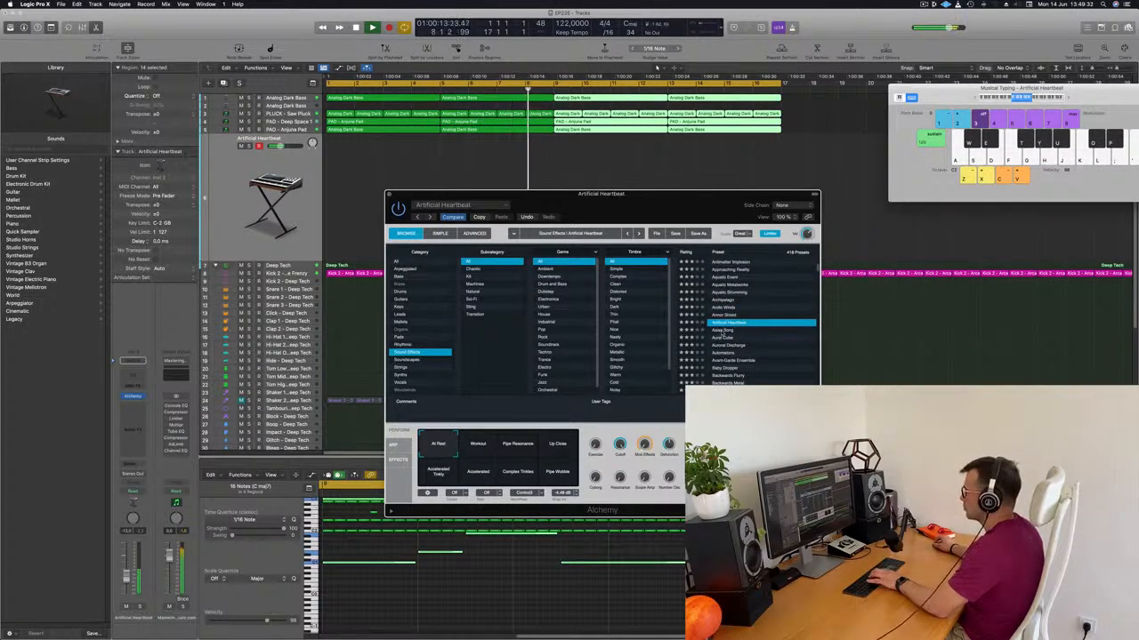
Step: Load the Asian Song preset and try its snapshots from Dirty through to High Voices
click(722, 331)
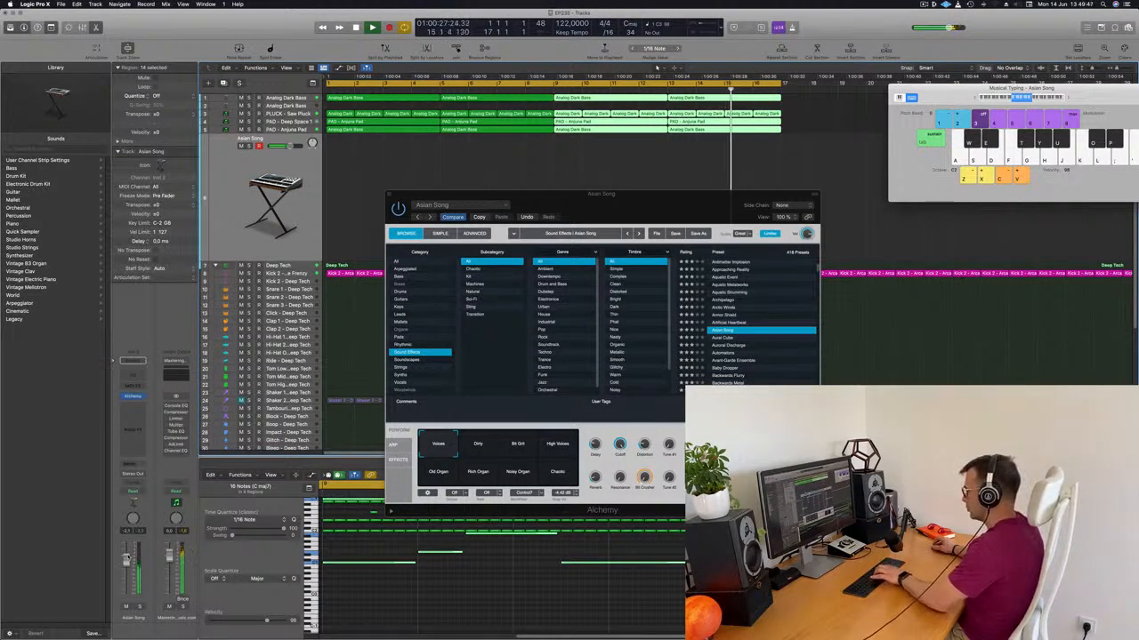
click(480, 448)
click(518, 449)
click(560, 449)
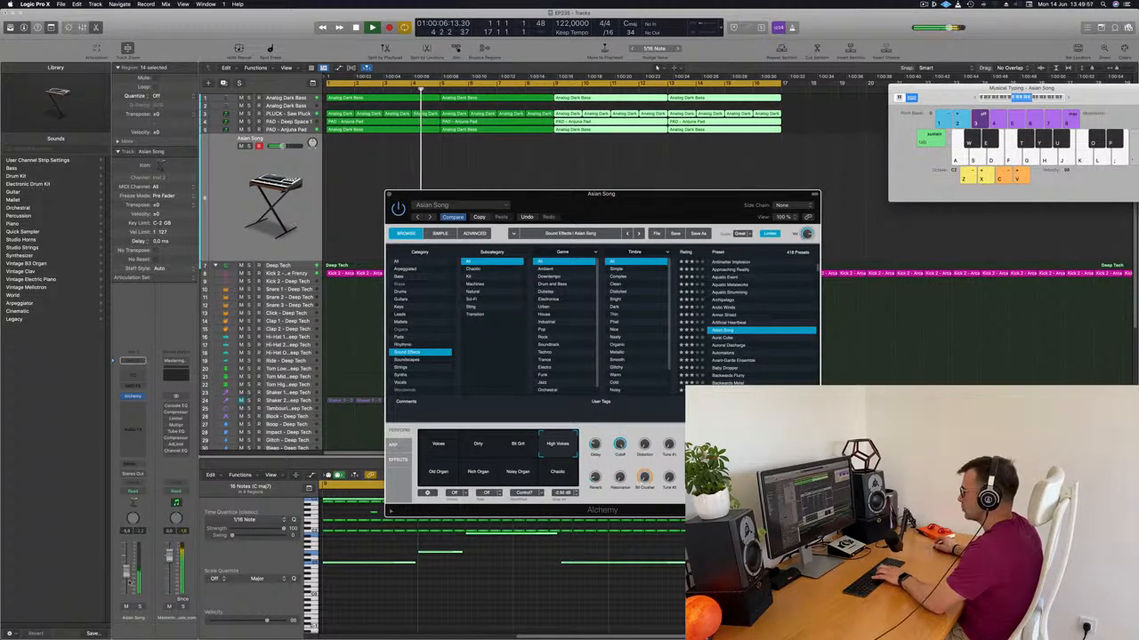
Step: Play a note, compare Asian Song's Old Organ, Rich Organ, Noisy Organ and Chaotic snapshots, and settle on High Voices
key(l)
click(437, 480)
click(477, 474)
click(526, 475)
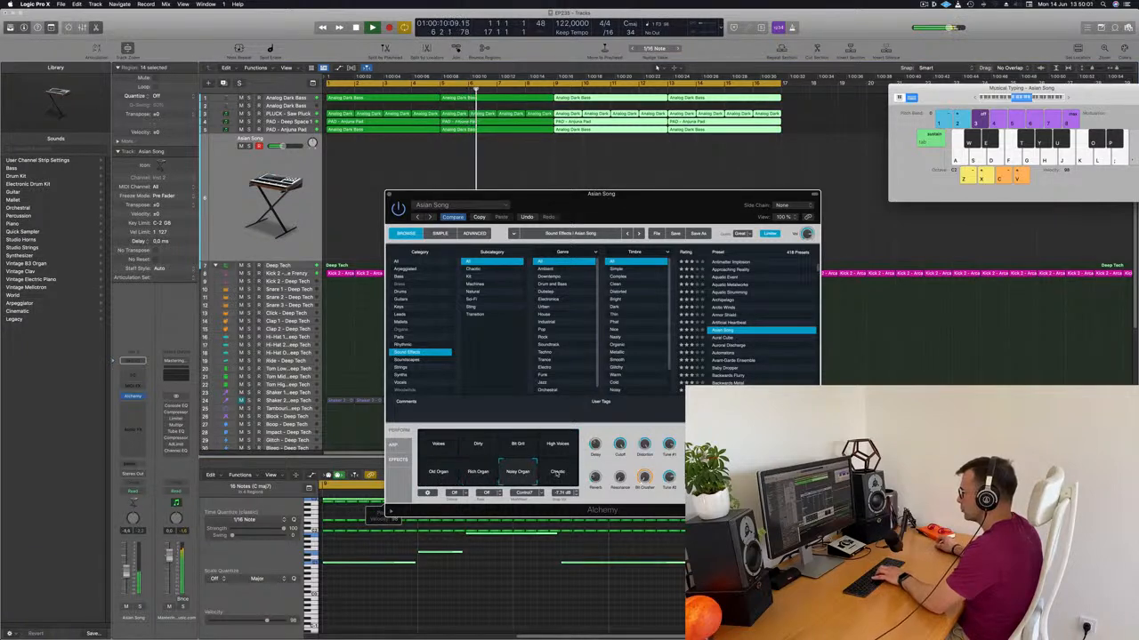
click(557, 473)
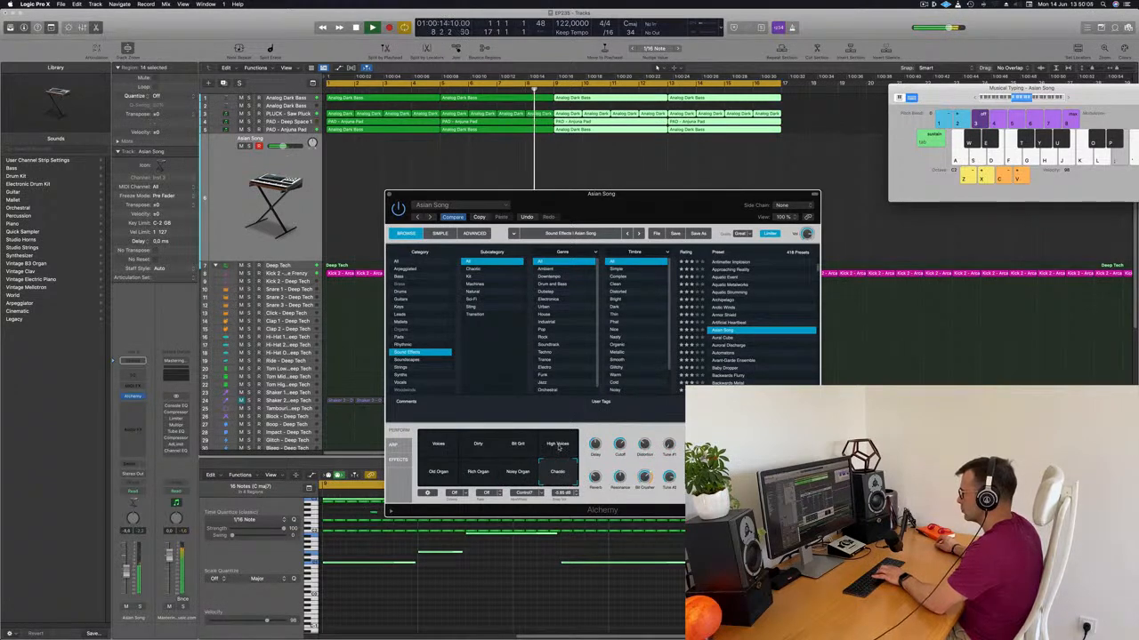
click(558, 445)
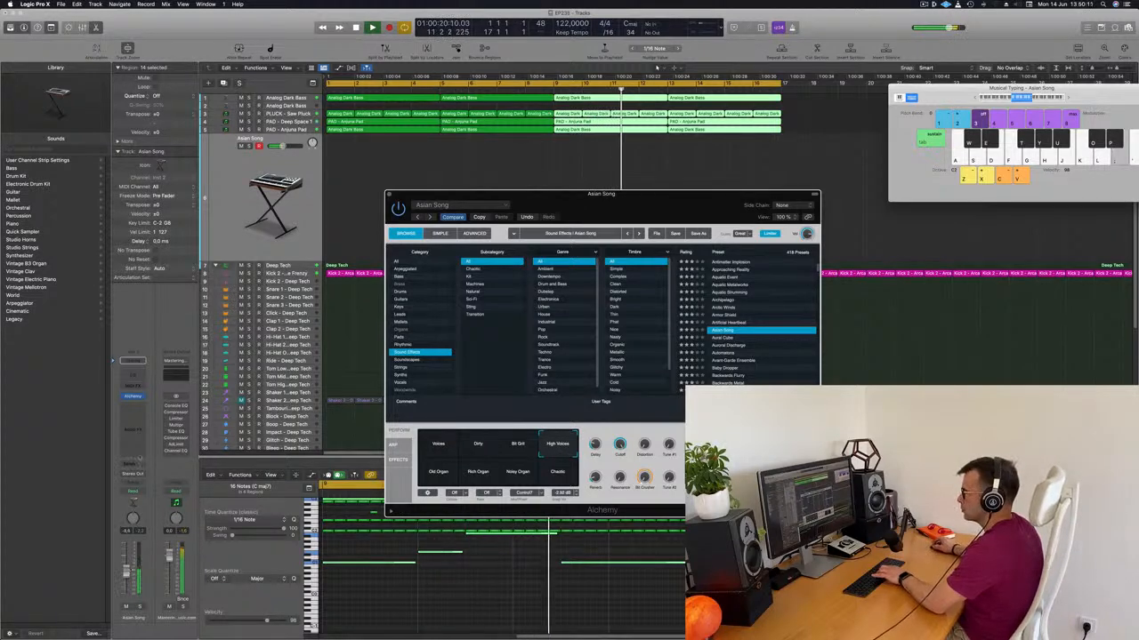
Step: Add a send from the Asian Song track to Bus 9 (Aux 8) and move the Alchemy window clear of the track's region
click(132, 466)
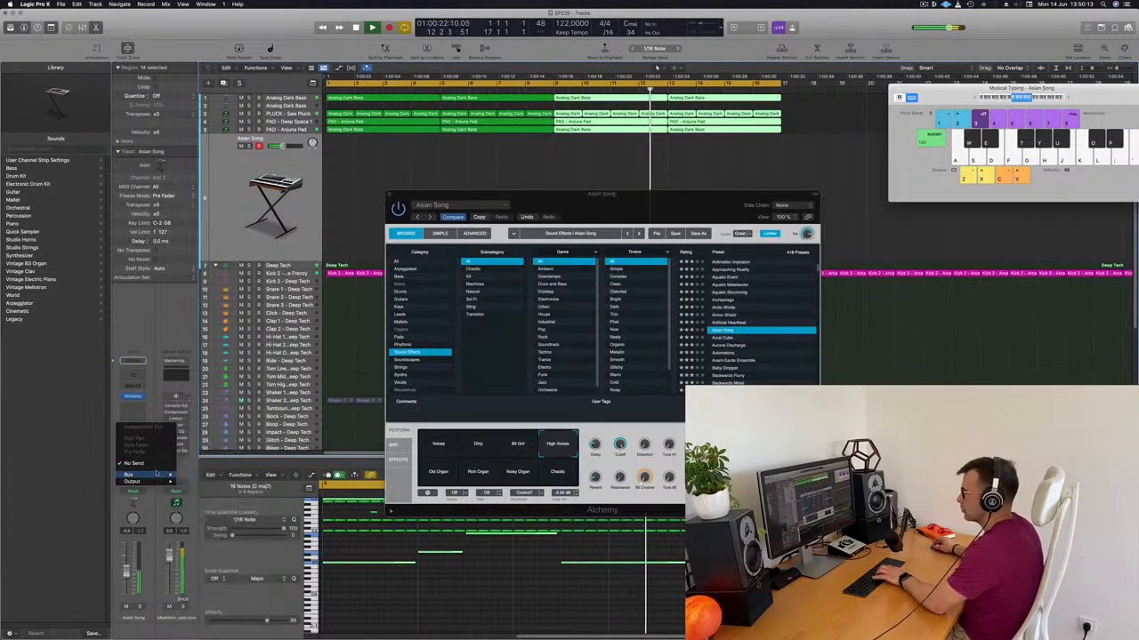
mouse_move(152, 478)
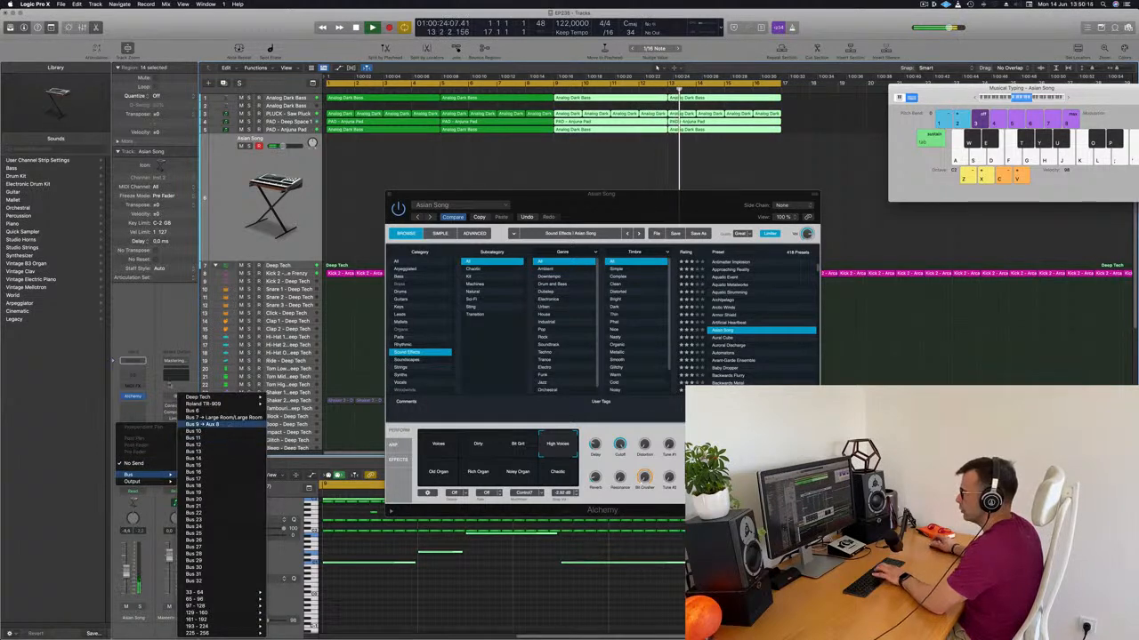
click(209, 425)
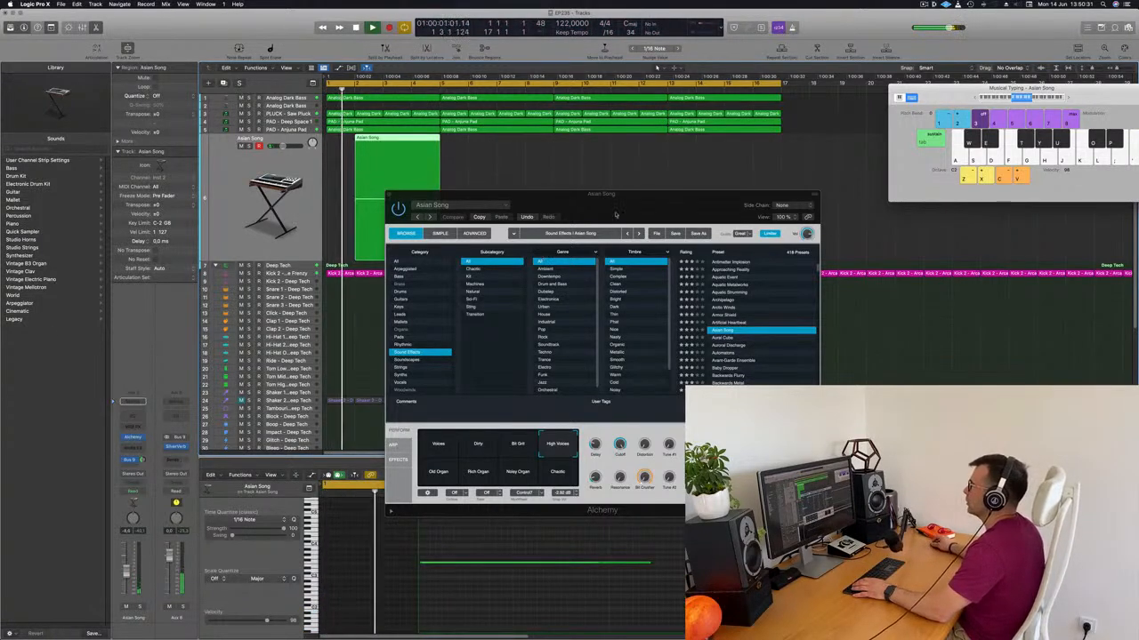
drag(813, 218, 1014, 238)
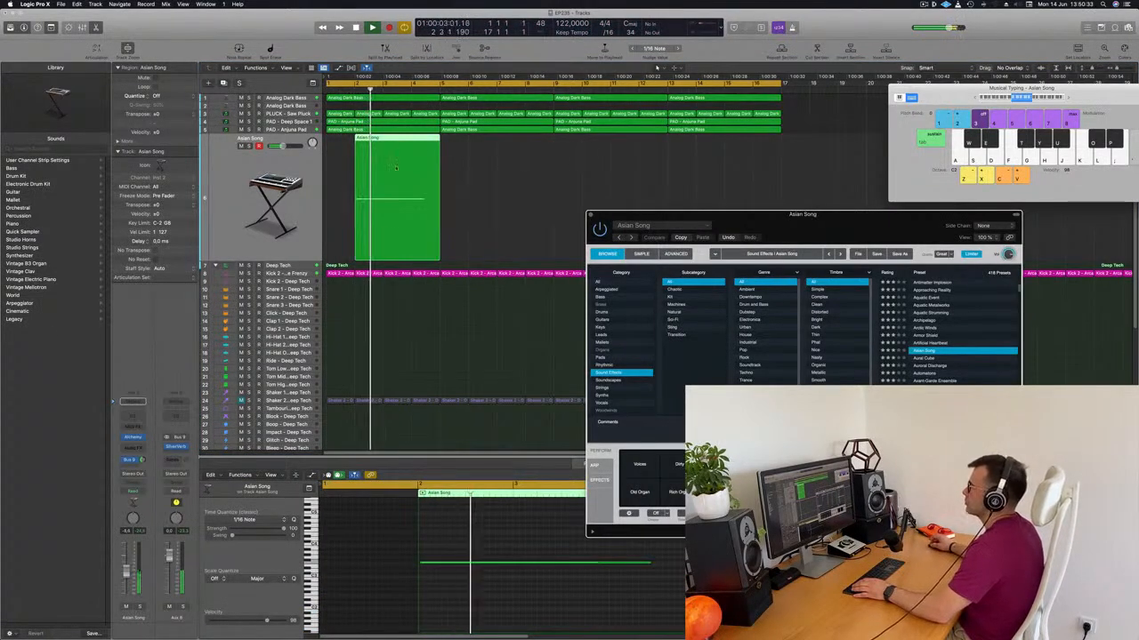
Step: Quantize the Asian Song region's note and lengthen it slightly towards the end of the region
click(454, 563)
key(q)
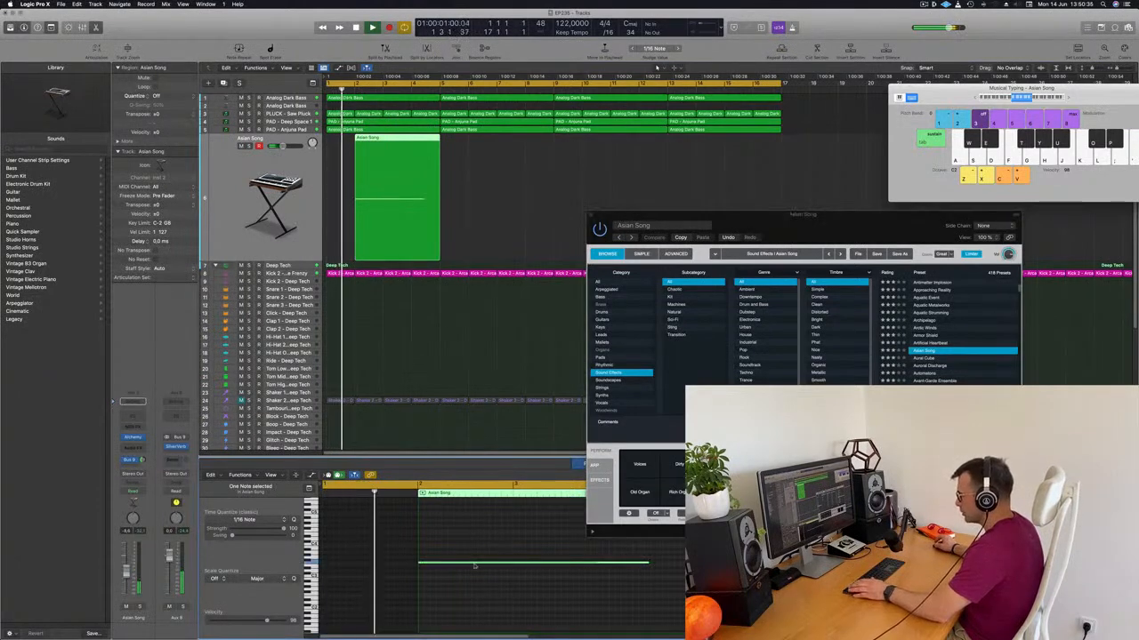
drag(648, 563, 656, 564)
Step: Move the Alchemy window clear and copy the Asian Song region to bars 6, 10 and 14
drag(809, 233, 1128, 282)
drag(380, 139, 493, 152)
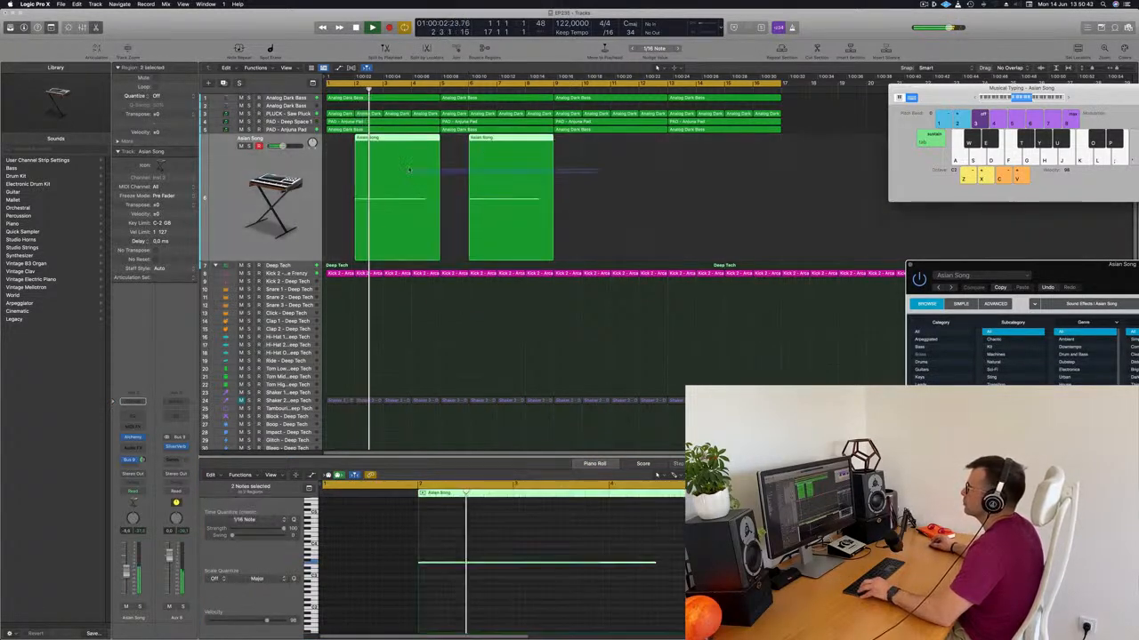
drag(409, 175, 619, 151)
click(818, 183)
scroll(780, 191, down, 3)
scroll(443, 190, up, 2)
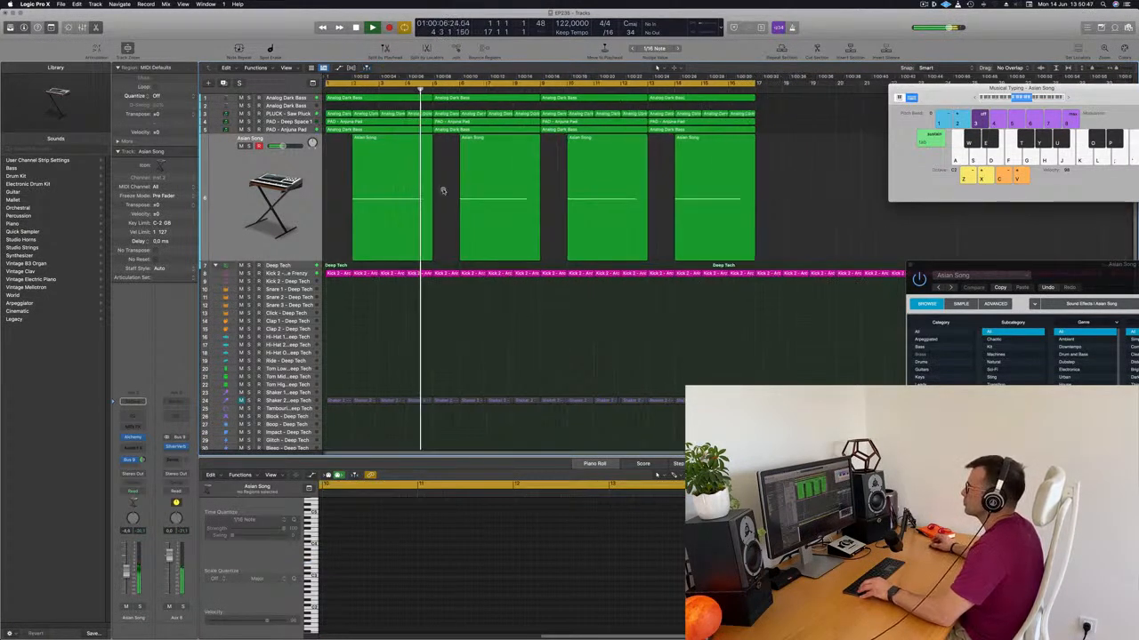
scroll(376, 176, down, 2)
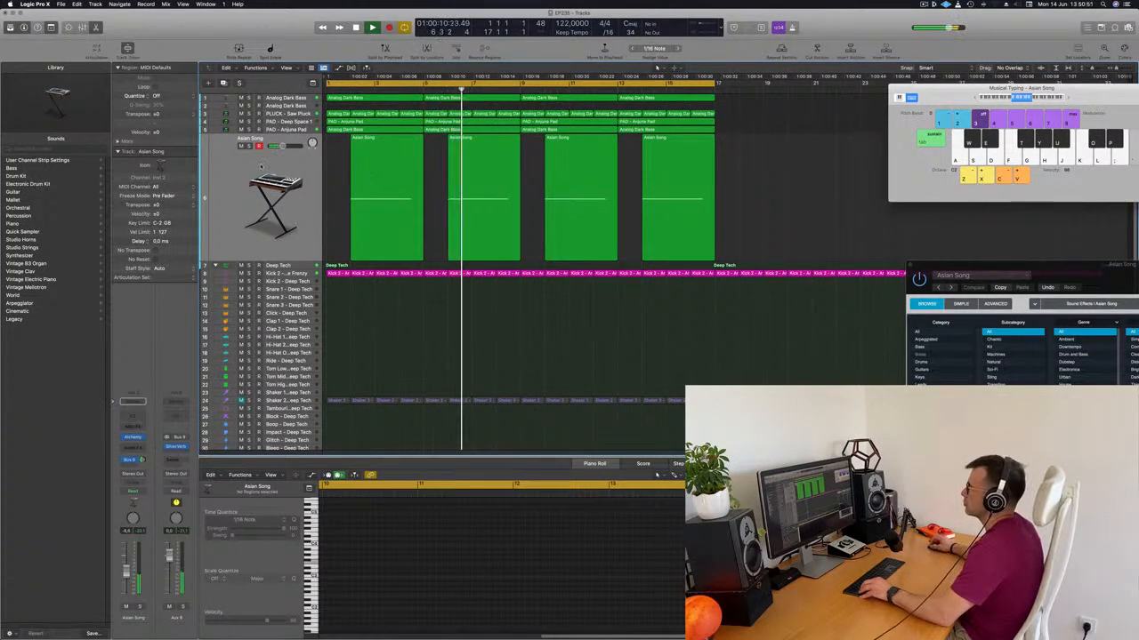
Step: Create a new track with the Asian Song track's settings duplicated and reposition its Alchemy window
click(261, 165)
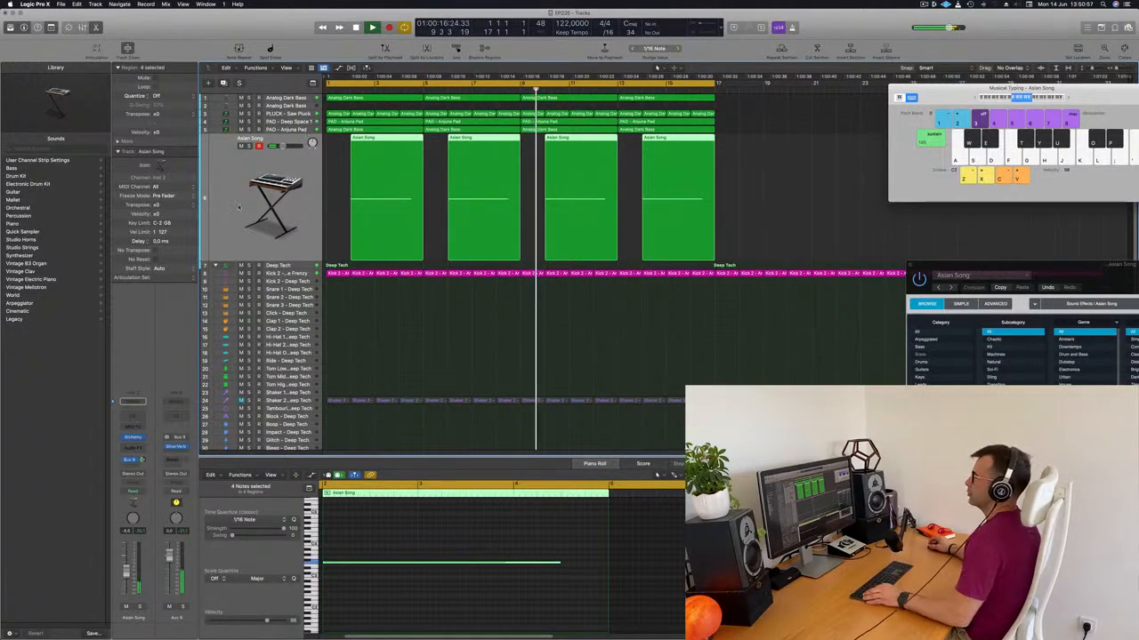
scroll(246, 178, down, 3)
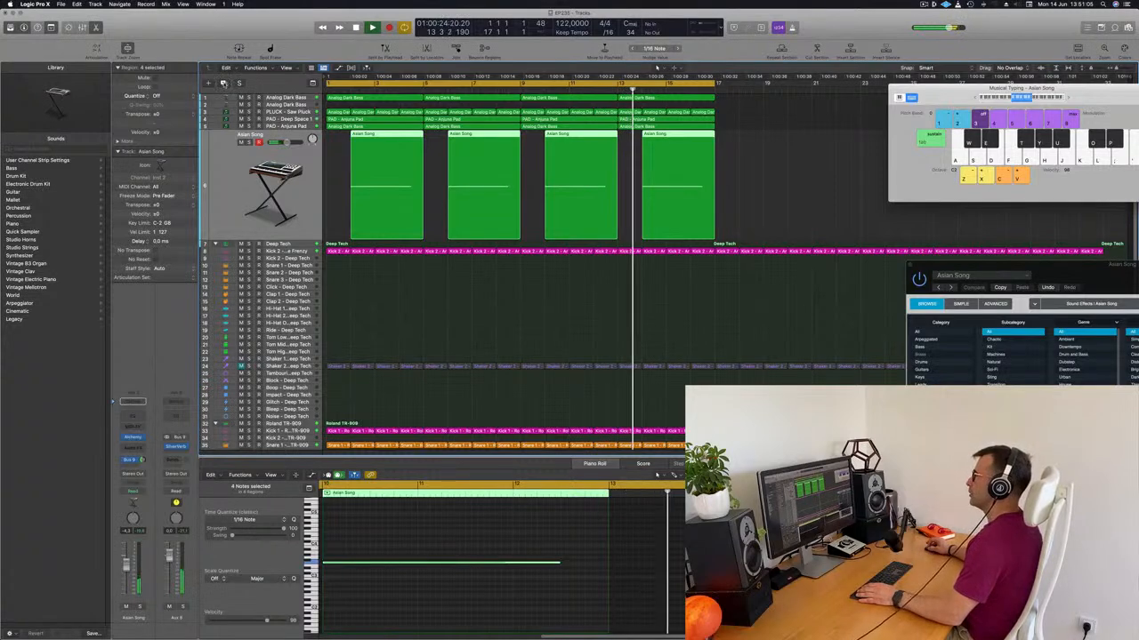
key(super+d)
key(Return)
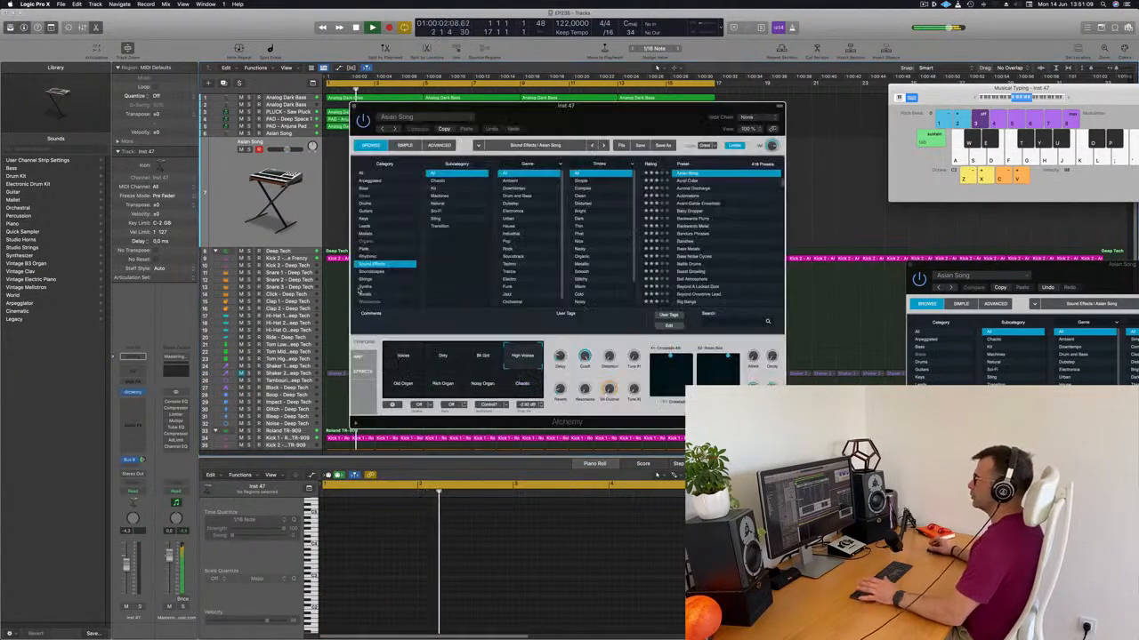
drag(625, 116, 682, 132)
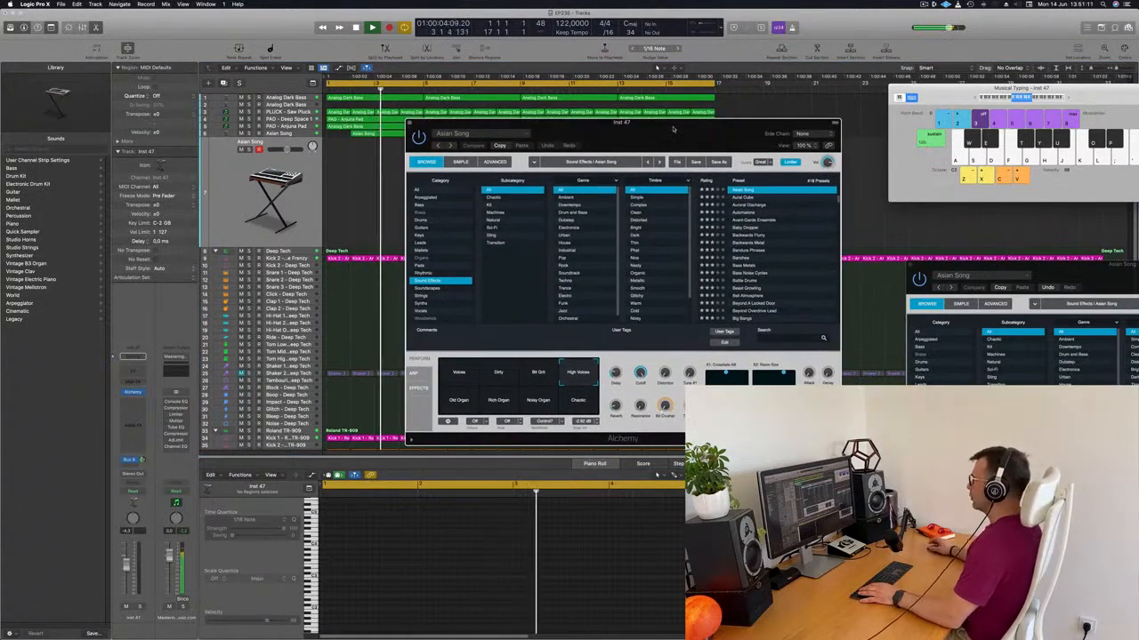
Step: Audition the Banshee, Bass Metals, Battle Drums and Beast Growling sound effect presets on the new track
click(795, 257)
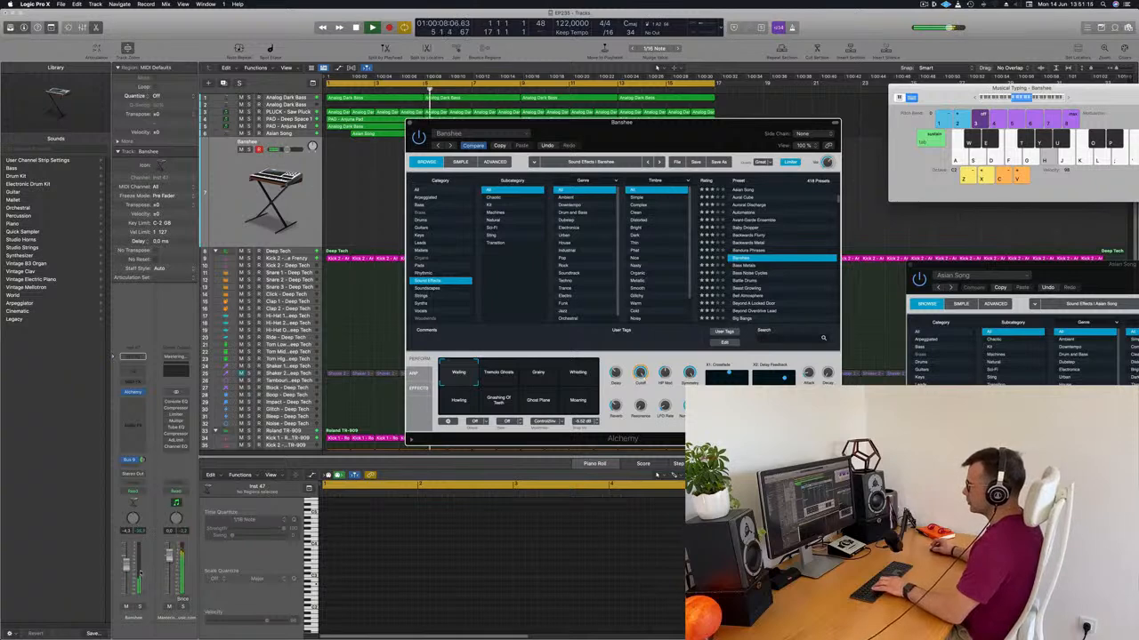
click(461, 379)
key(j)
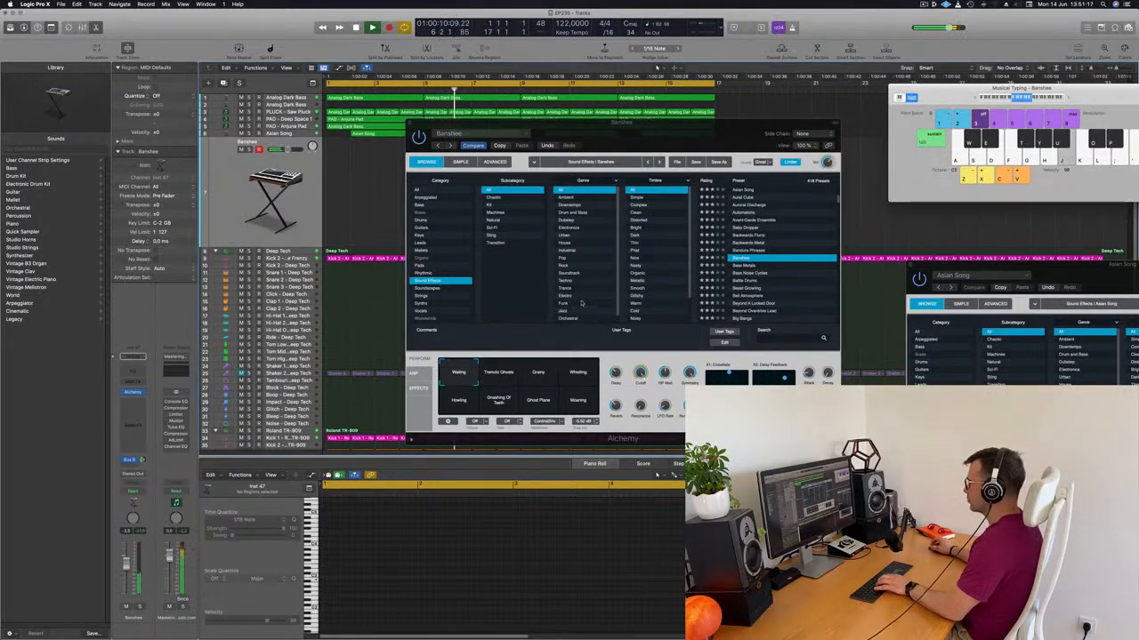
click(749, 267)
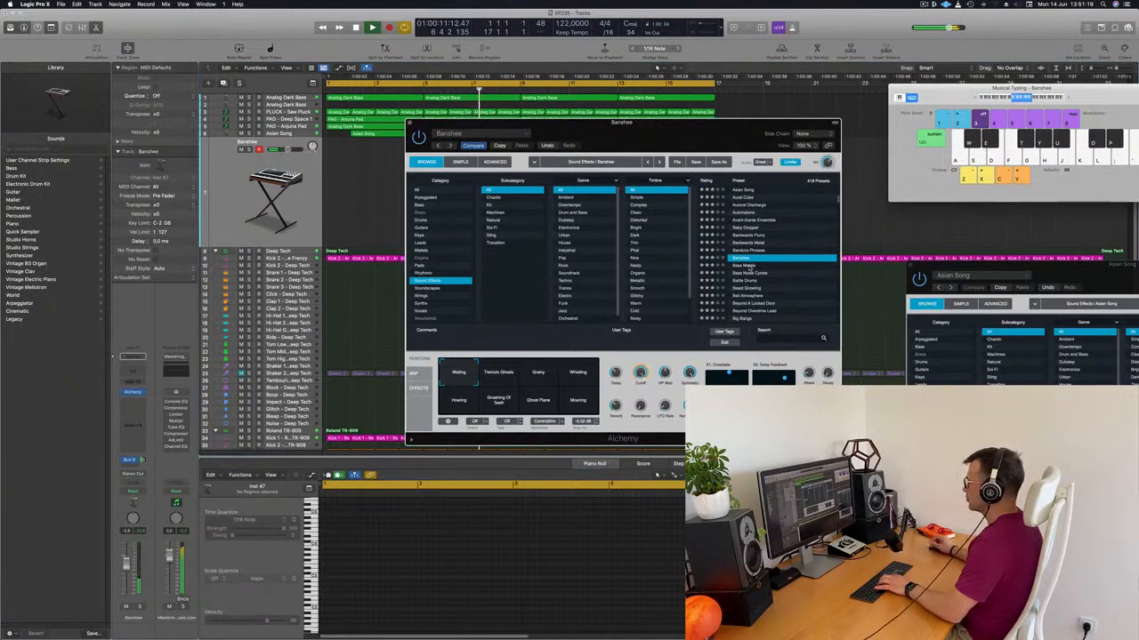
click(749, 267)
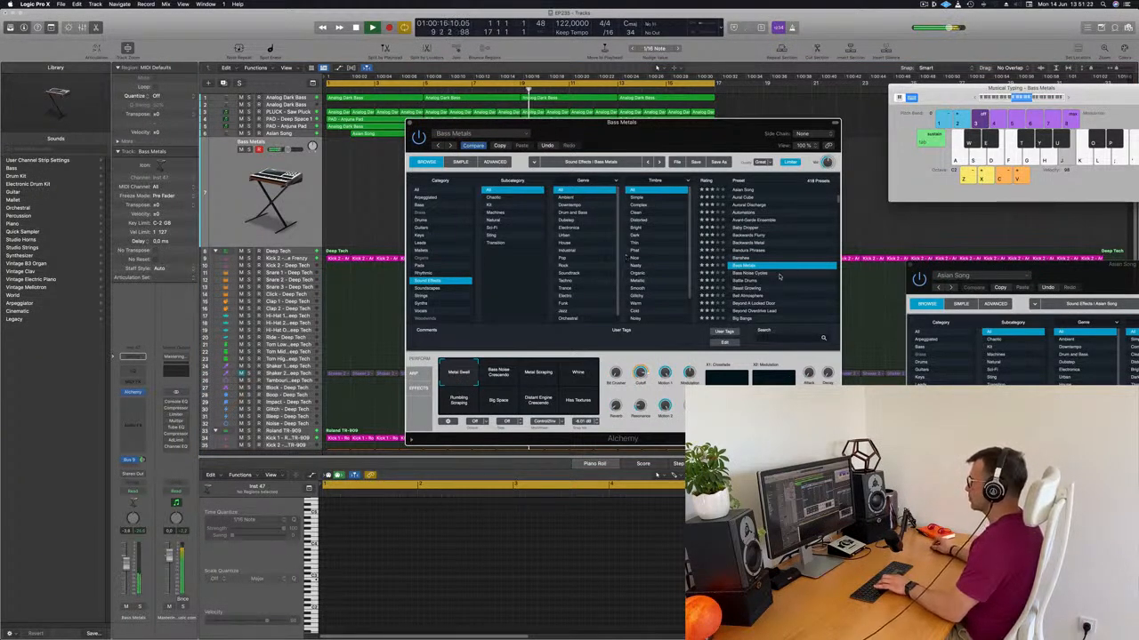
click(752, 280)
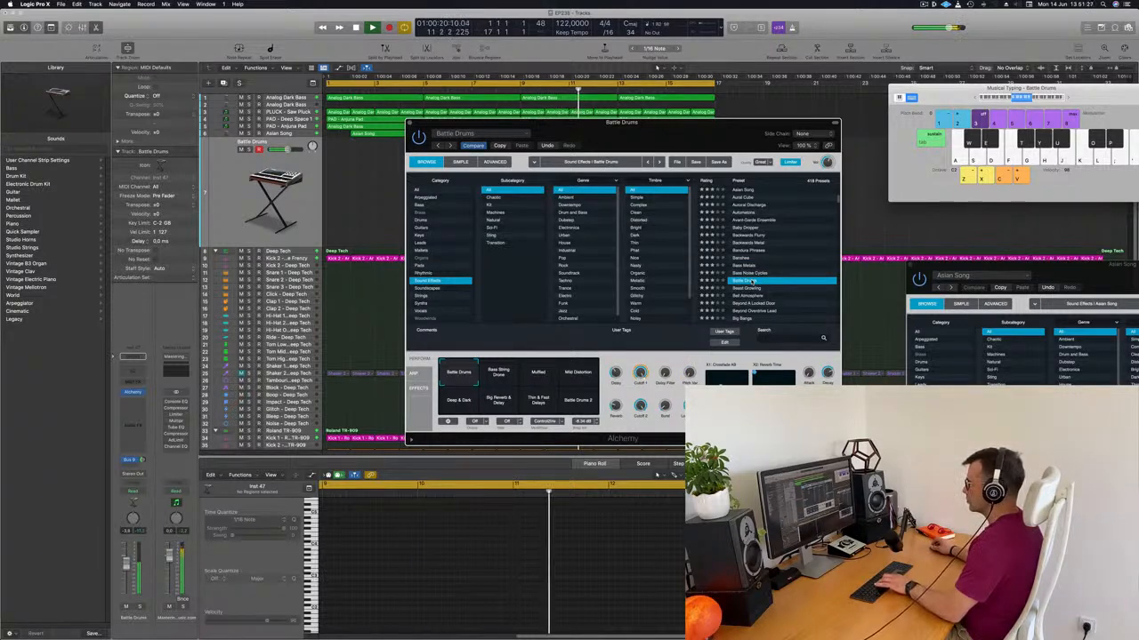
click(745, 289)
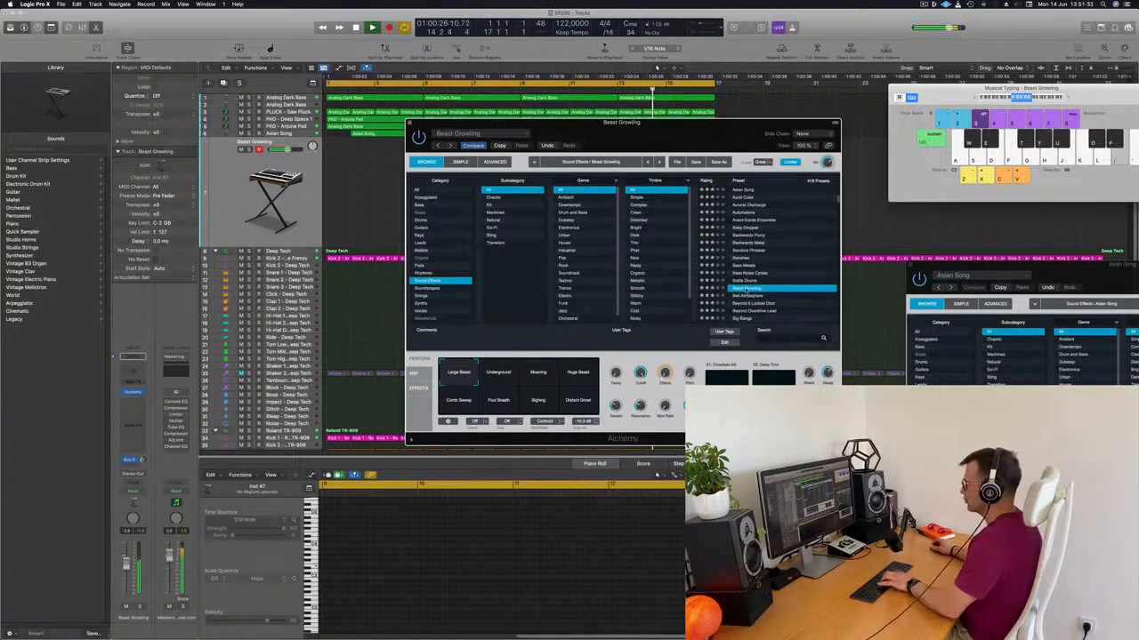
Step: Lower the Musical Typing octave and compare Beast Growling's Moaning, Huge Beast, Comb Sweep and Foul Breath snapshots, keeping the windows clear of the tracks
click(536, 373)
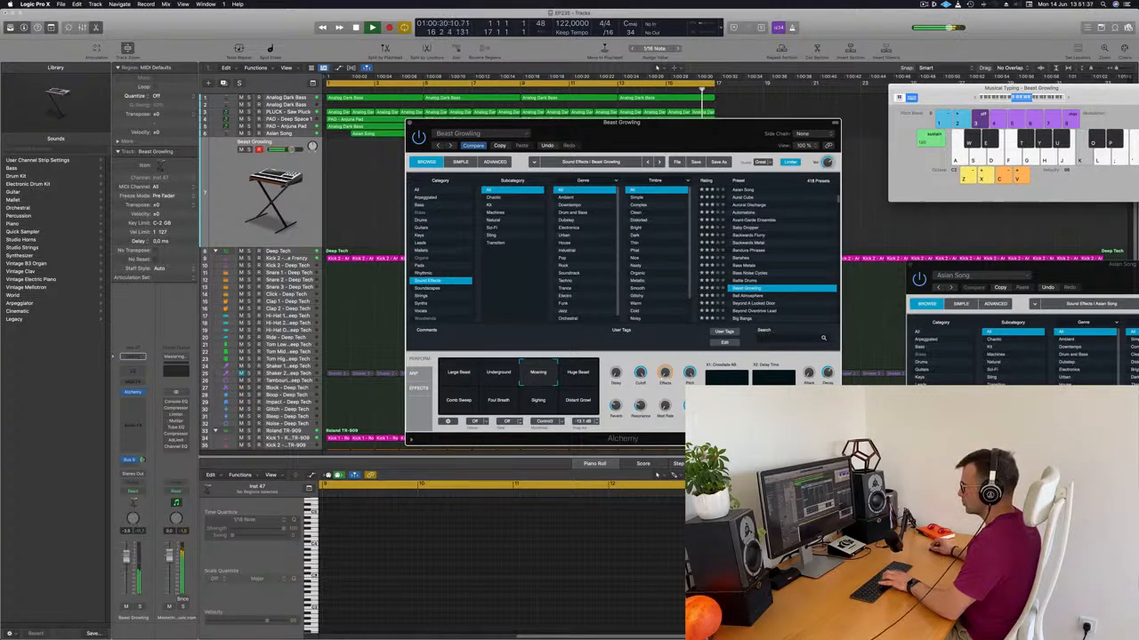
click(130, 553)
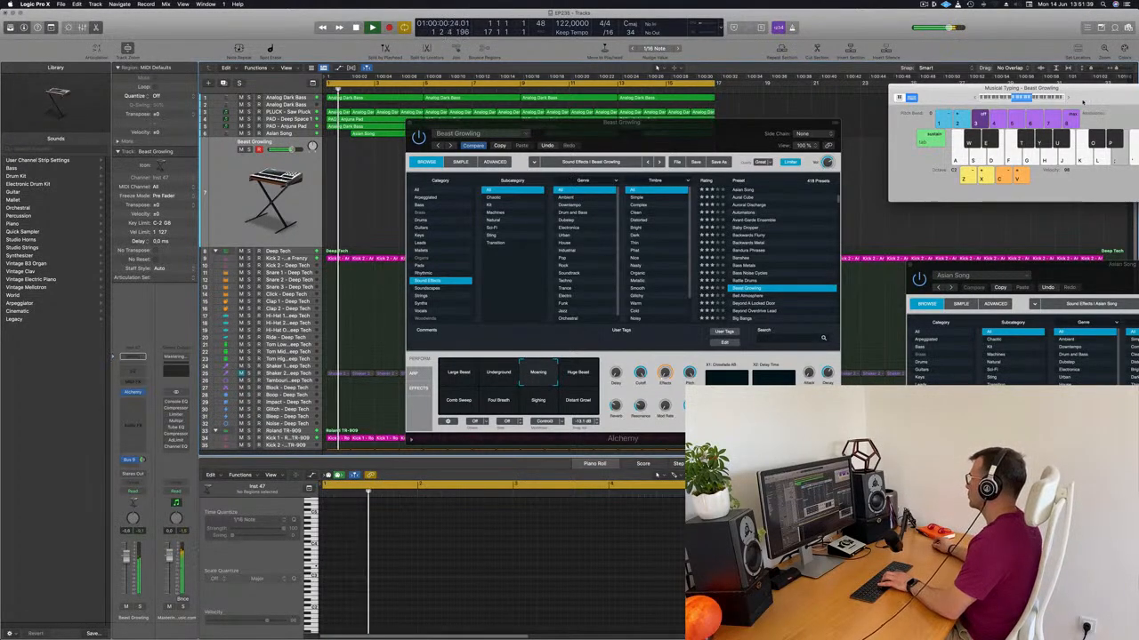
drag(1069, 99, 957, 100)
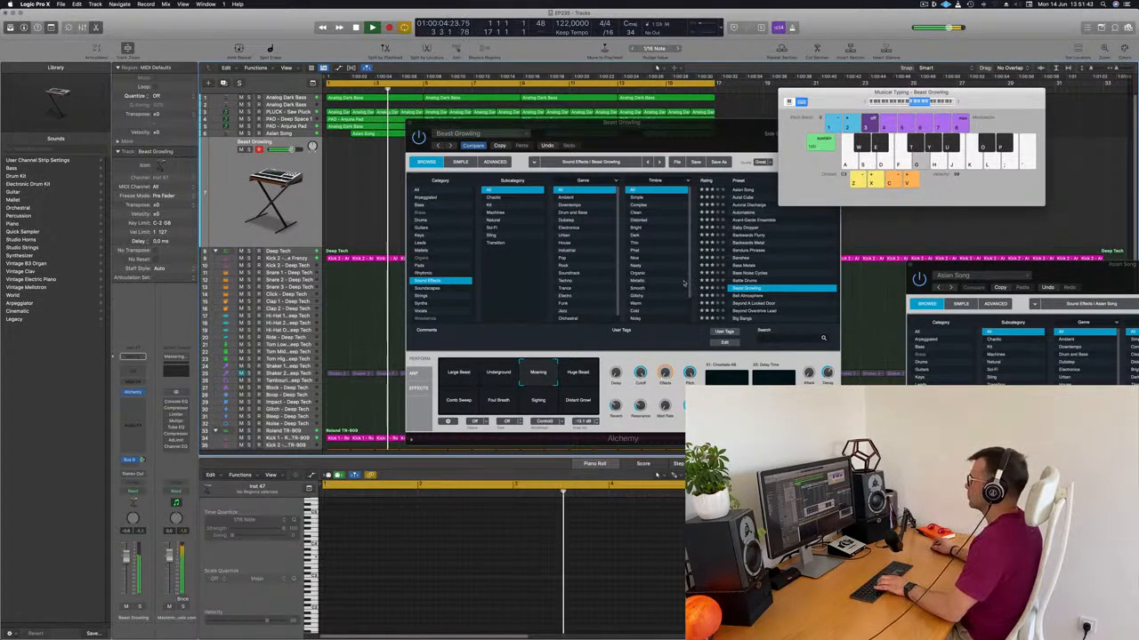
click(905, 103)
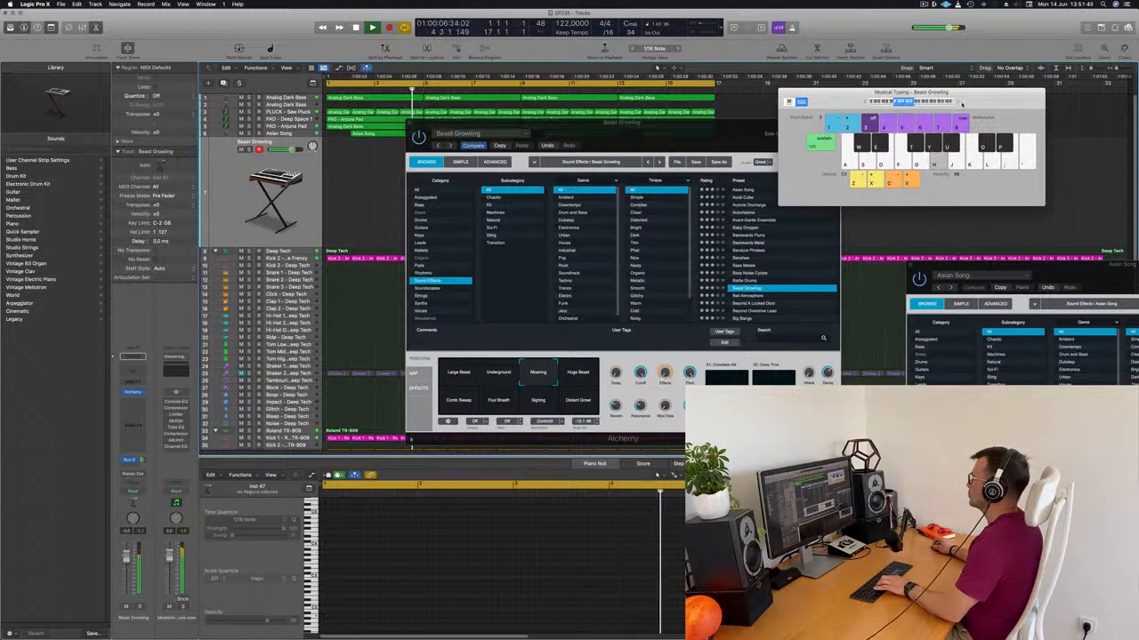
click(577, 372)
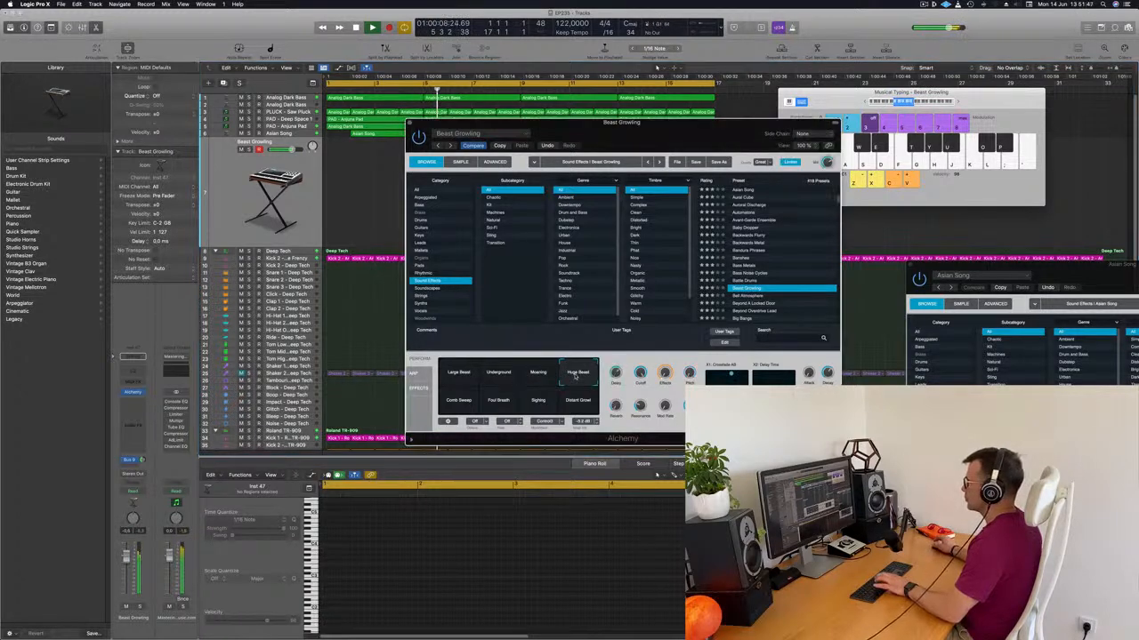
drag(675, 128, 838, 153)
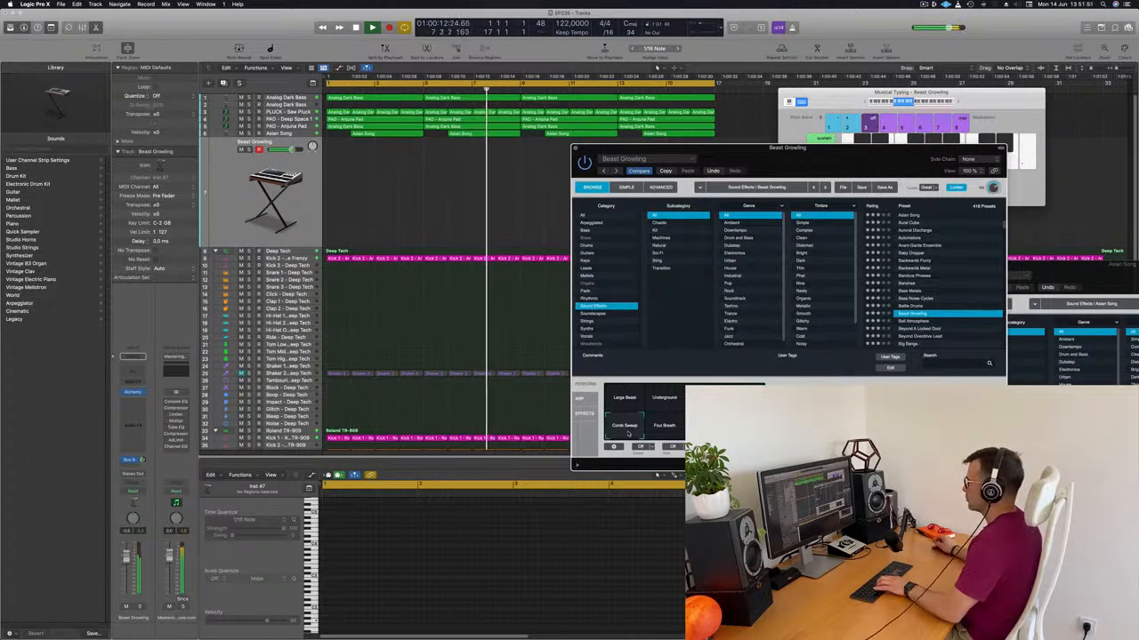
click(665, 427)
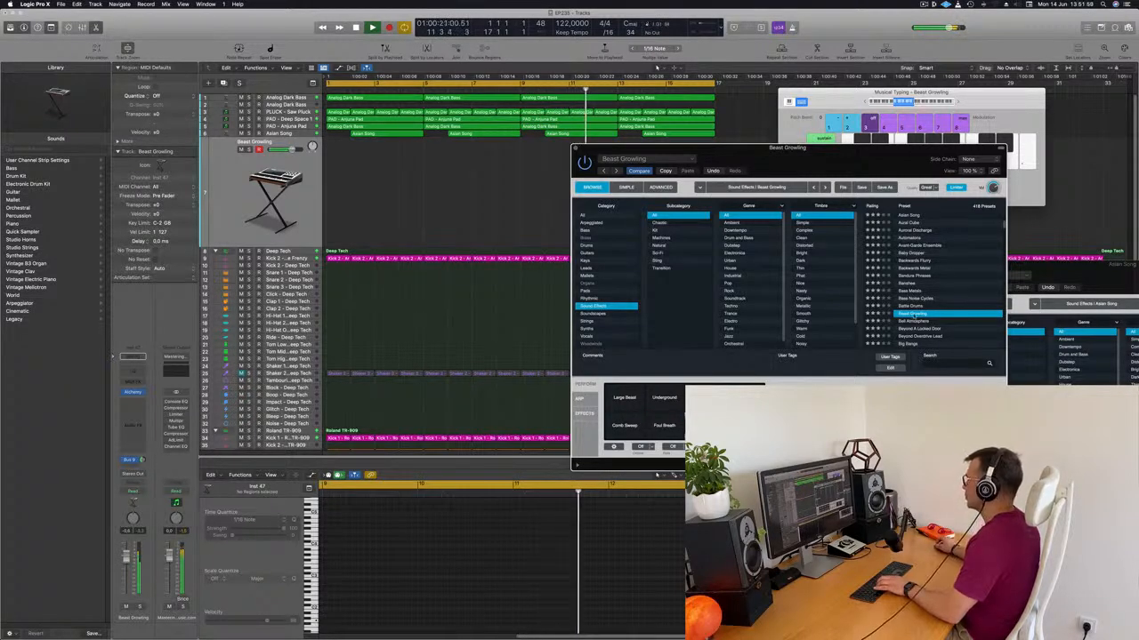
Step: Audition Bass Metals, Bass Noise Cycles, Beast Growling and Bell Atmosphere, playing the last one in a different octave
scroll(943, 267, down, 2)
click(916, 256)
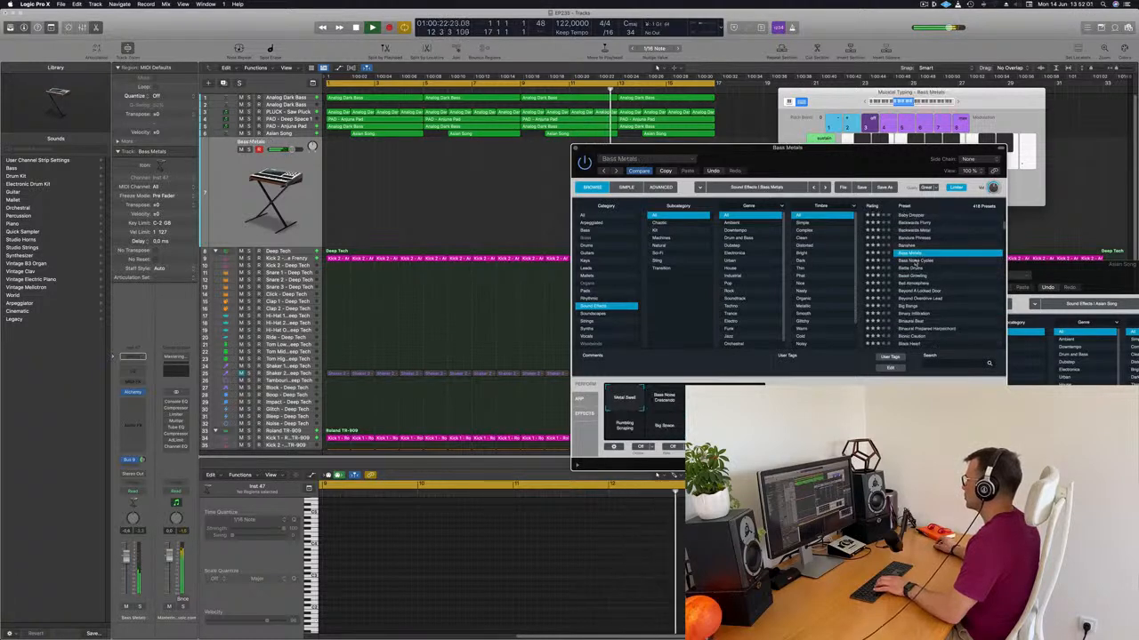
click(916, 261)
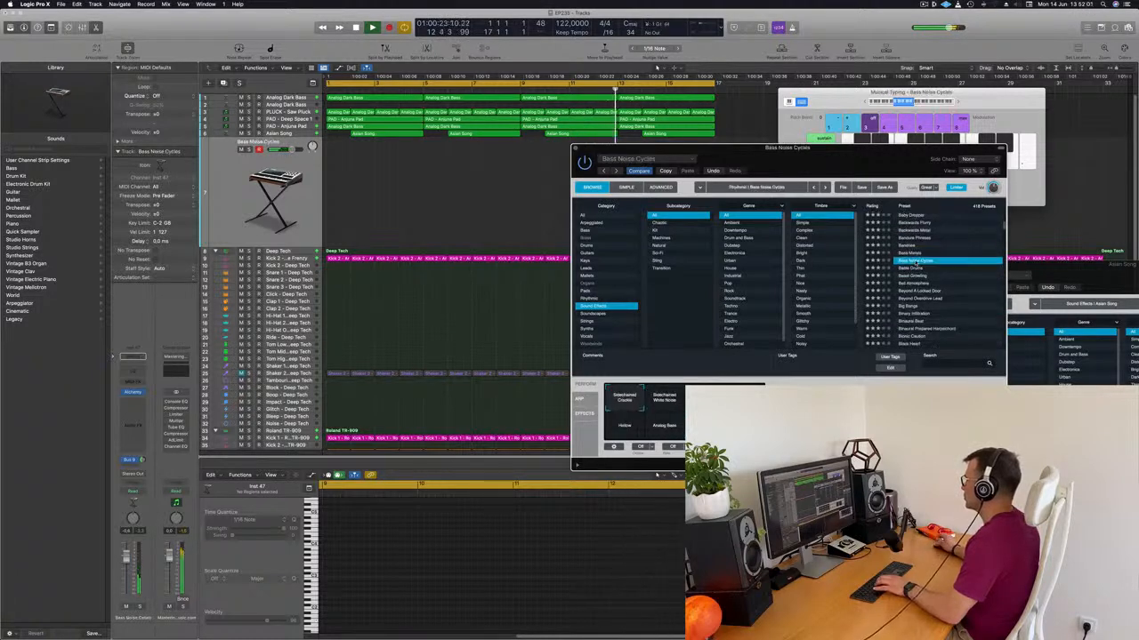
click(920, 276)
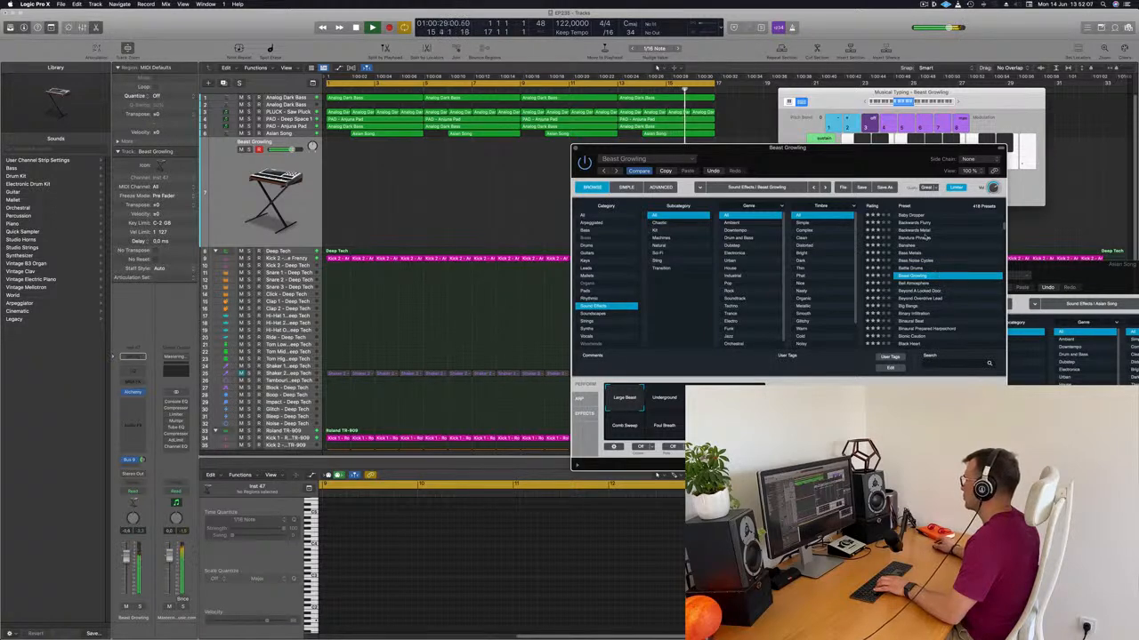
click(922, 283)
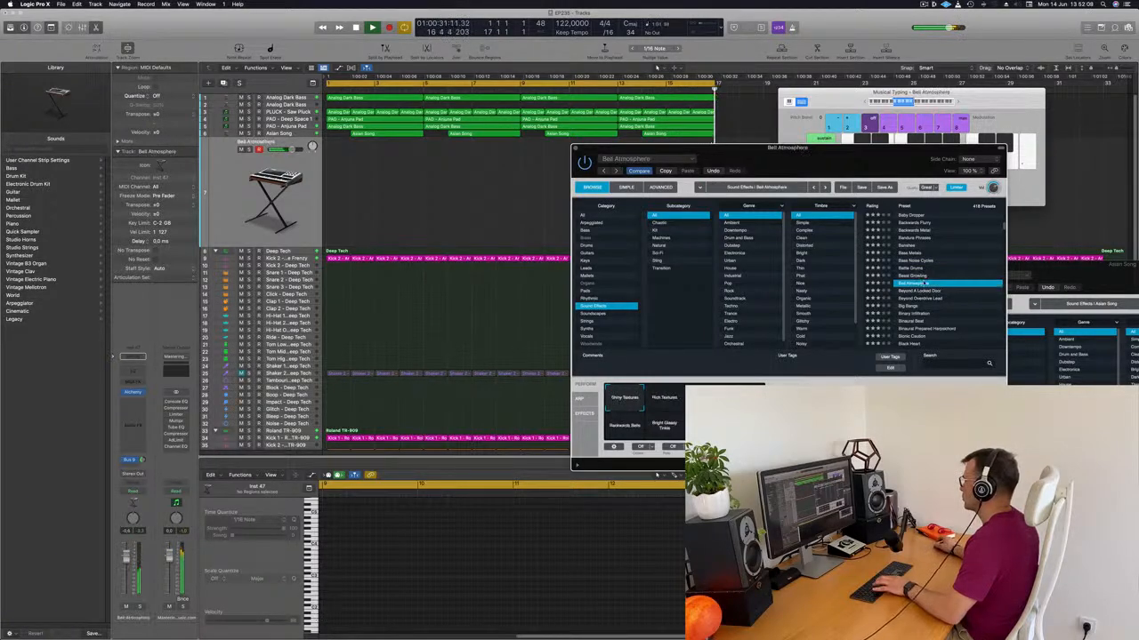
click(969, 96)
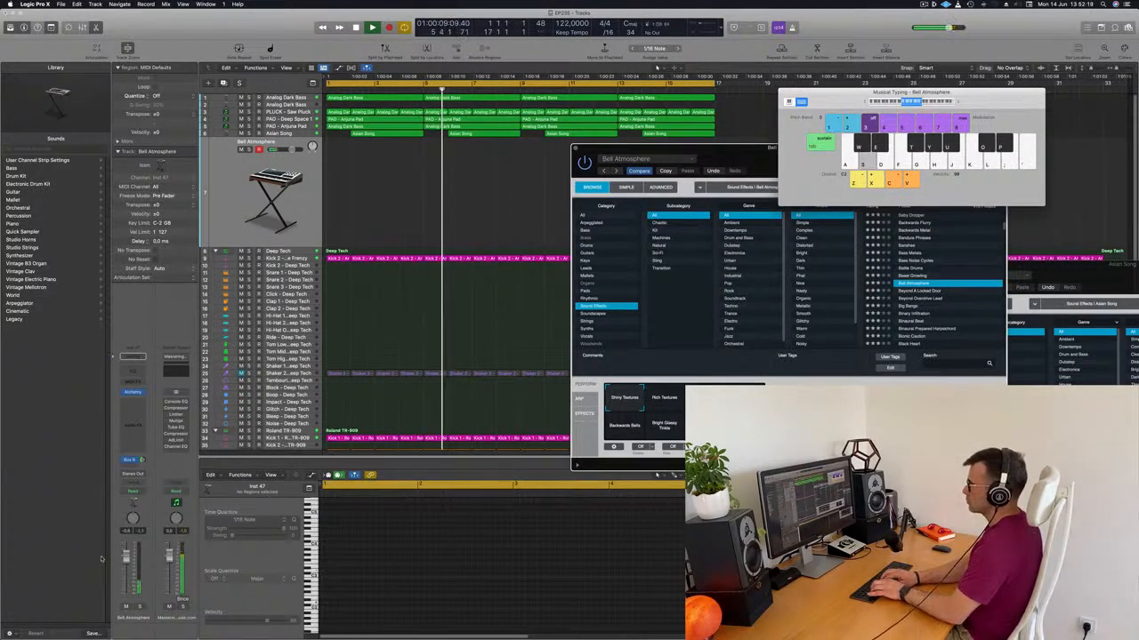
key(f)
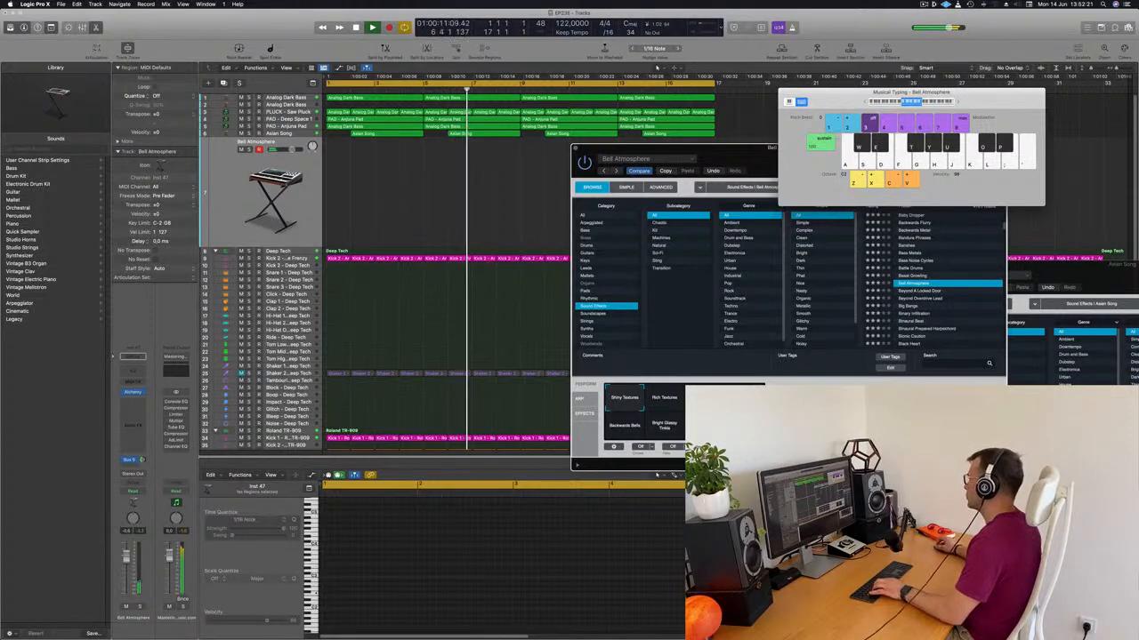
Step: Audition the sound effect presets from Beyond A Locked Door through Big Bangs, Binaural Beat and Bionic Caution to Blocks Into Grains
click(926, 293)
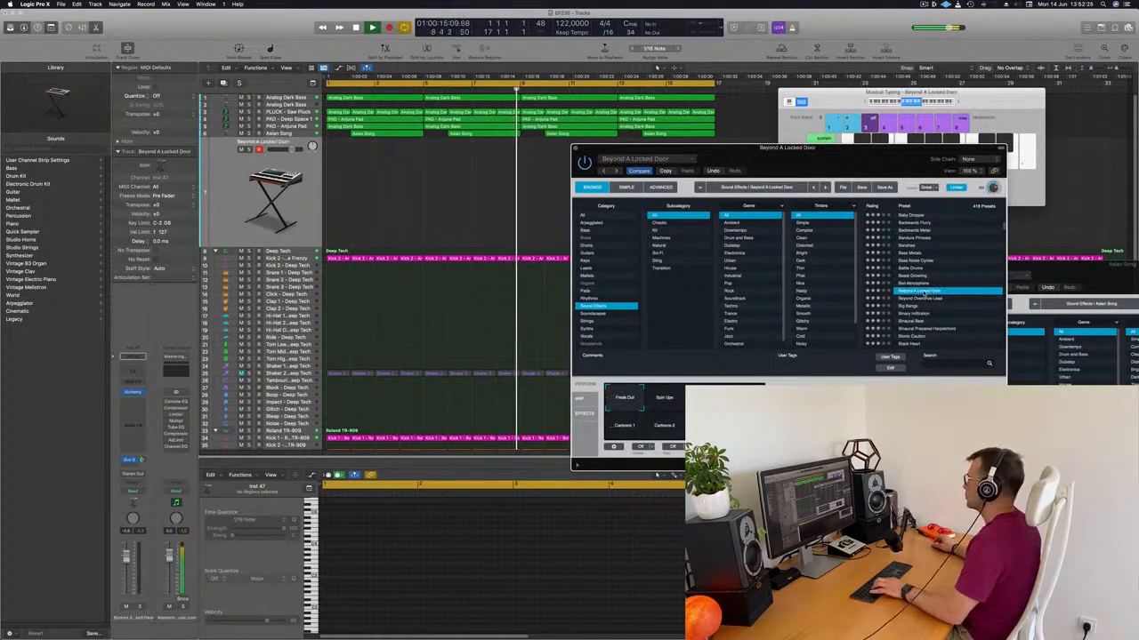
click(927, 299)
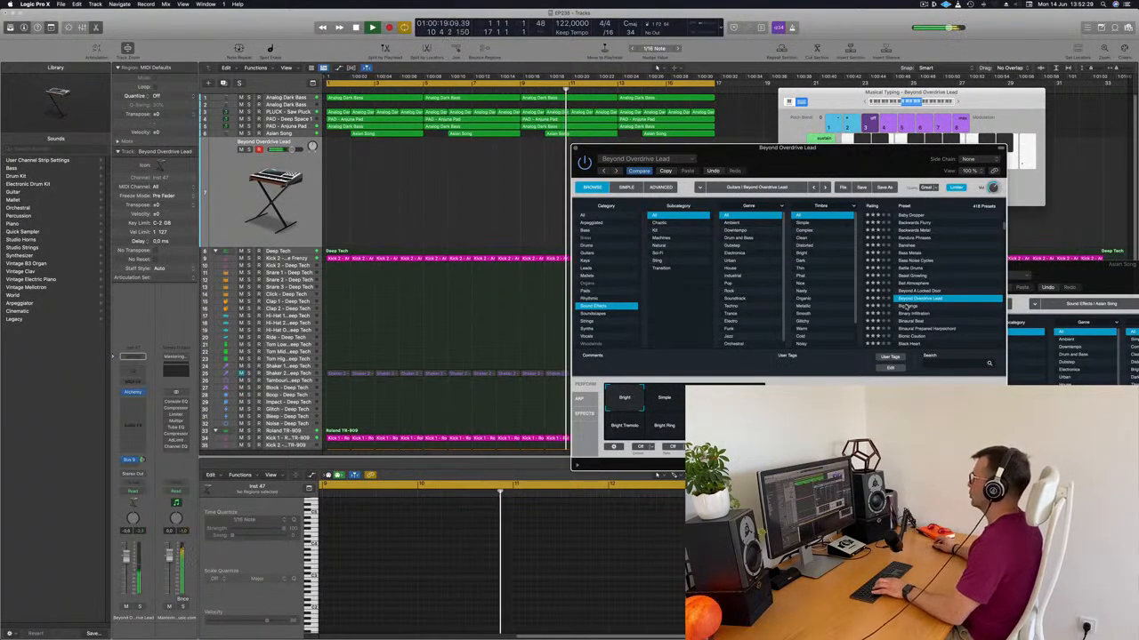
click(907, 307)
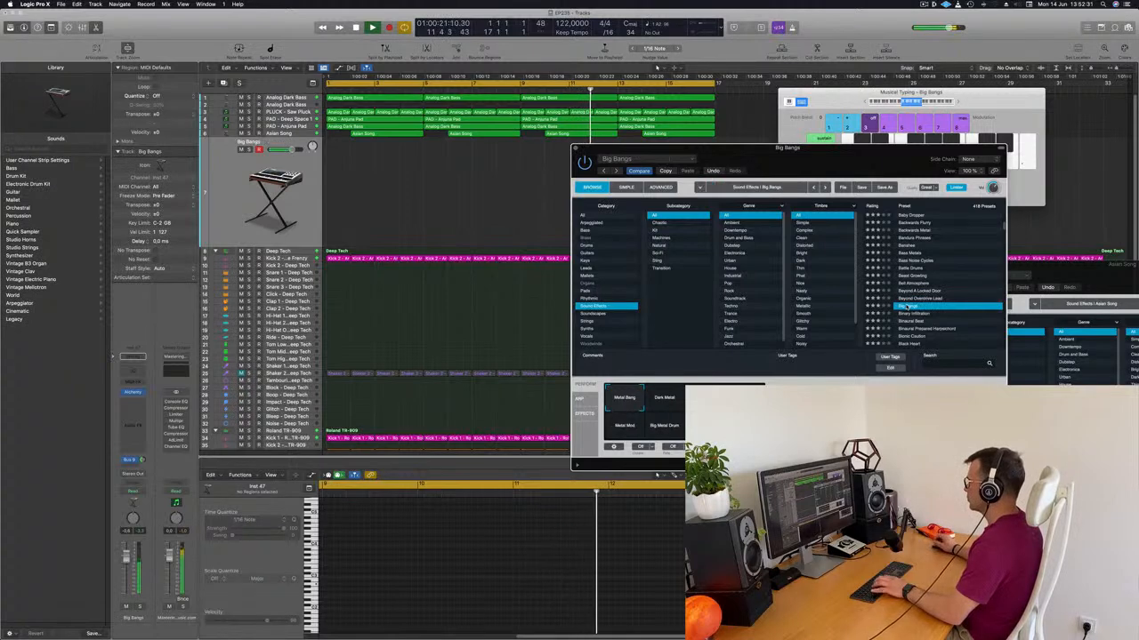
click(914, 314)
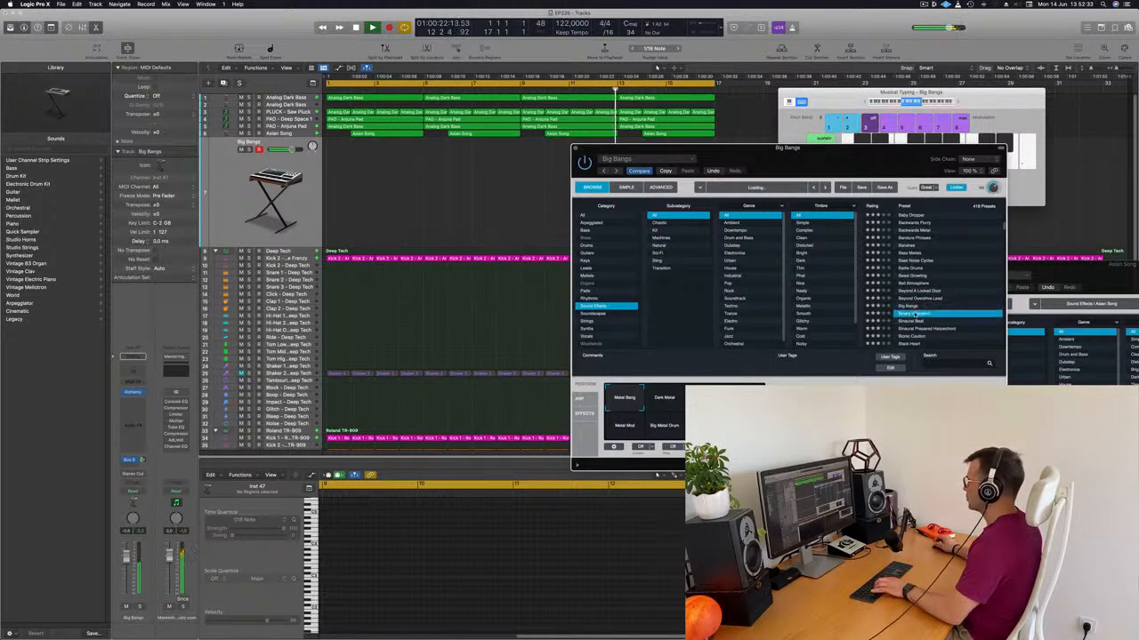
click(906, 322)
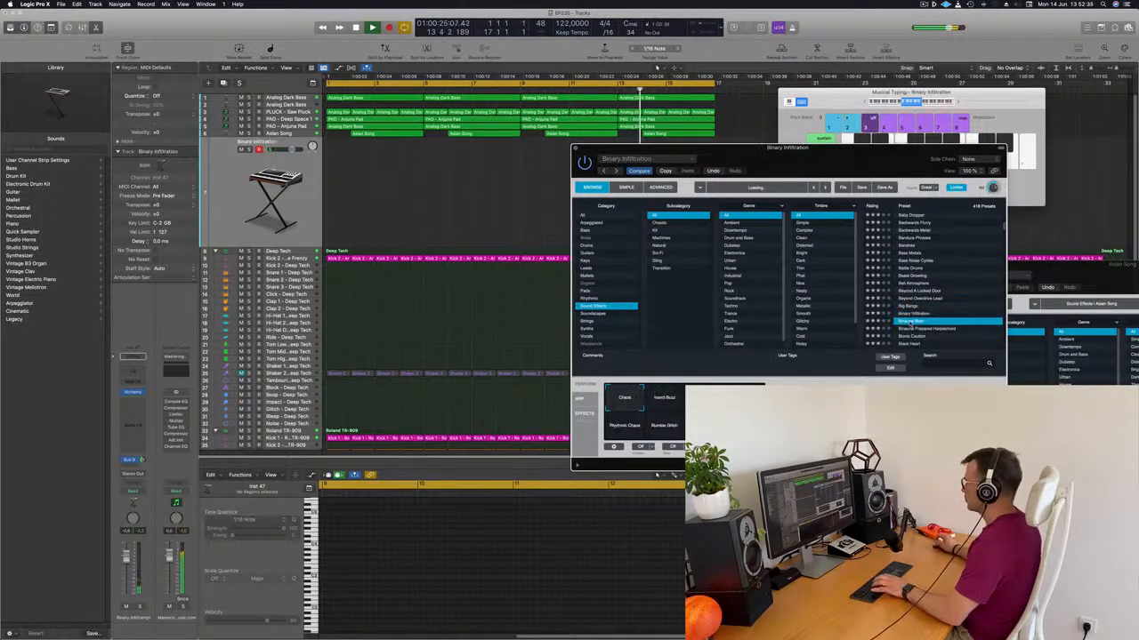
scroll(938, 324, down, 3)
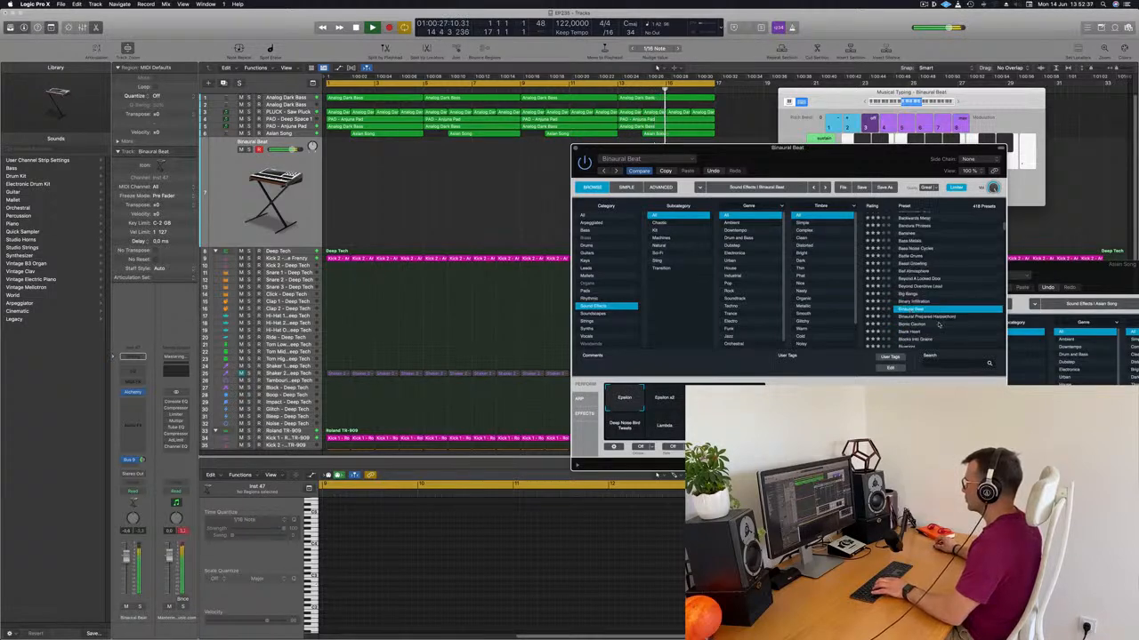
click(913, 310)
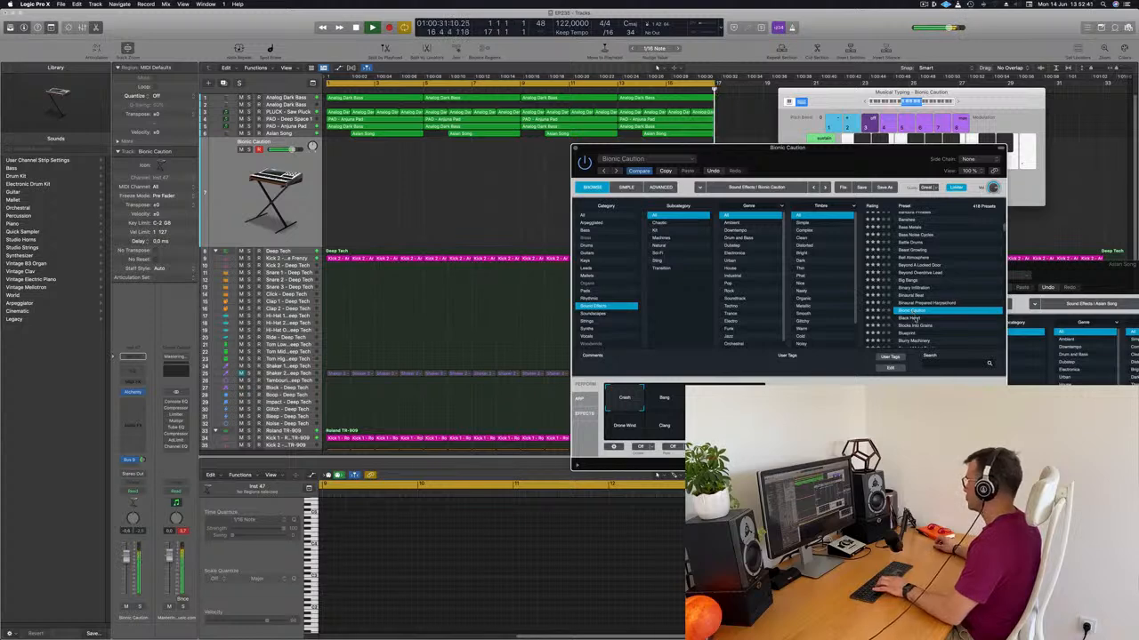
click(914, 325)
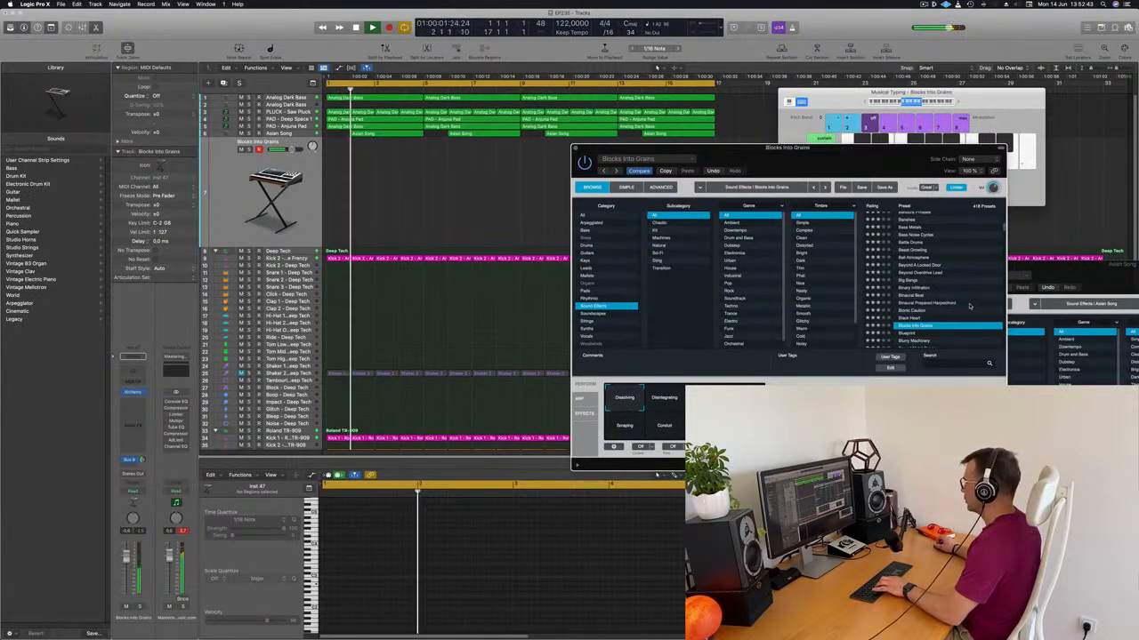
Step: Audition the Blueprint sound effect preset and load Caffeine Effect on the new track
scroll(970, 306, down, 2)
click(911, 296)
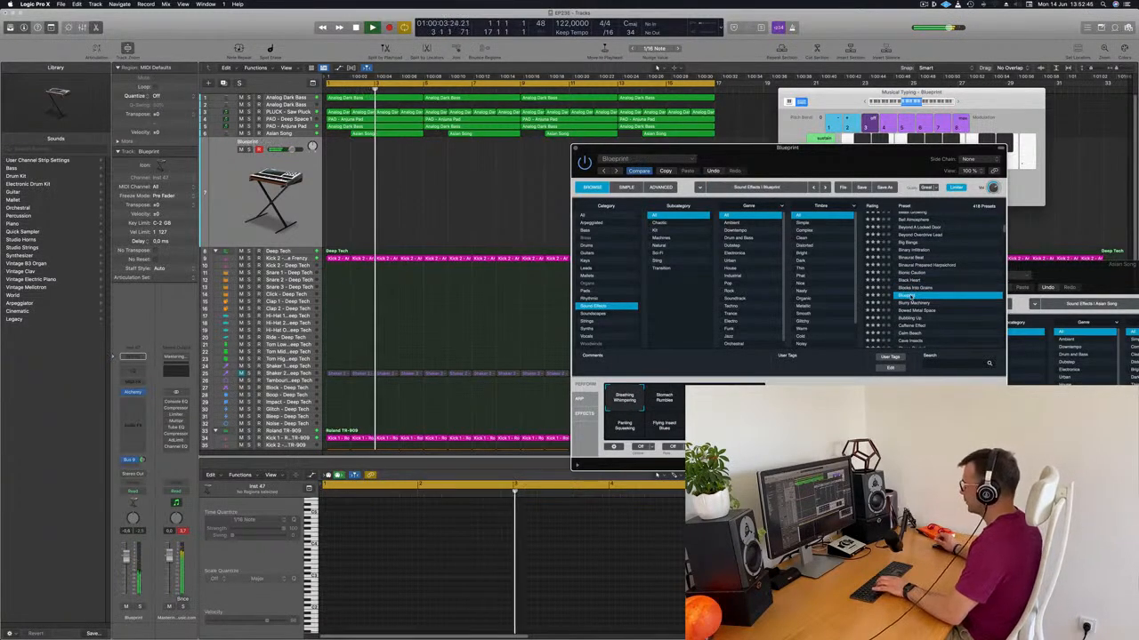
scroll(939, 289, down, 2)
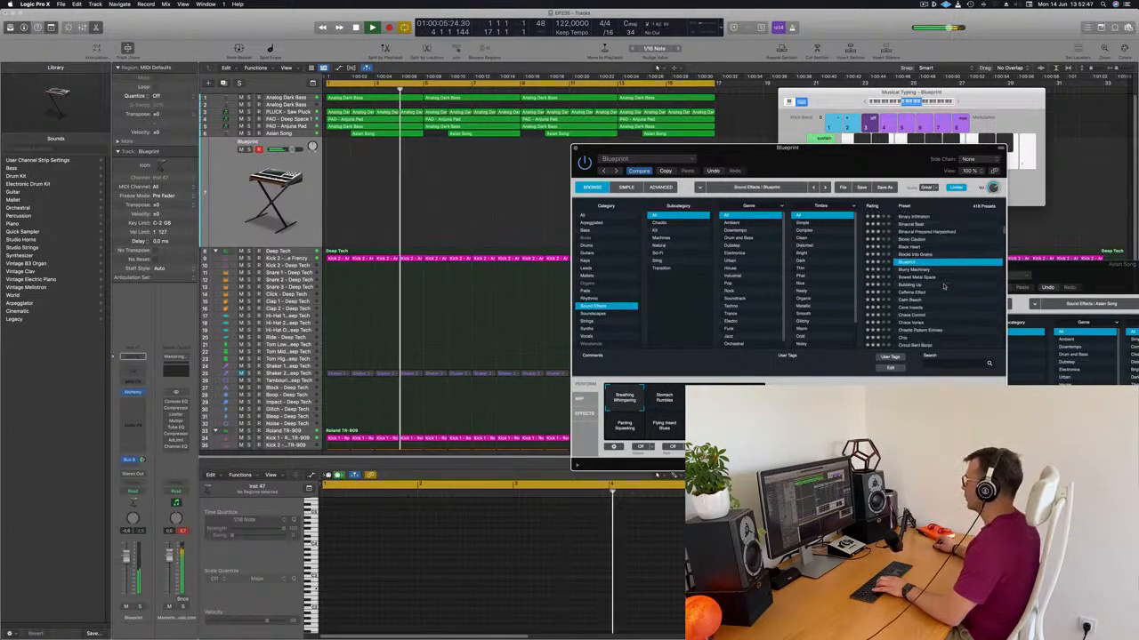
scroll(944, 285, down, 1)
click(906, 281)
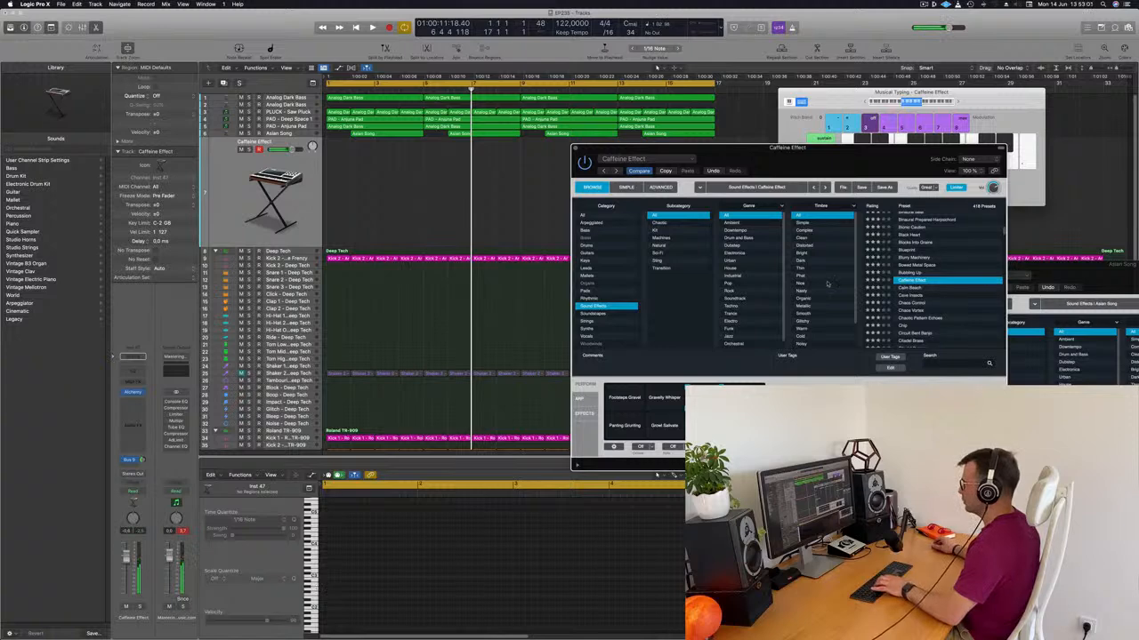
Step: Copy an Asian Song region to bar 1 of the Caffeine Effect track and shorten its note to about one beat
key(Return)
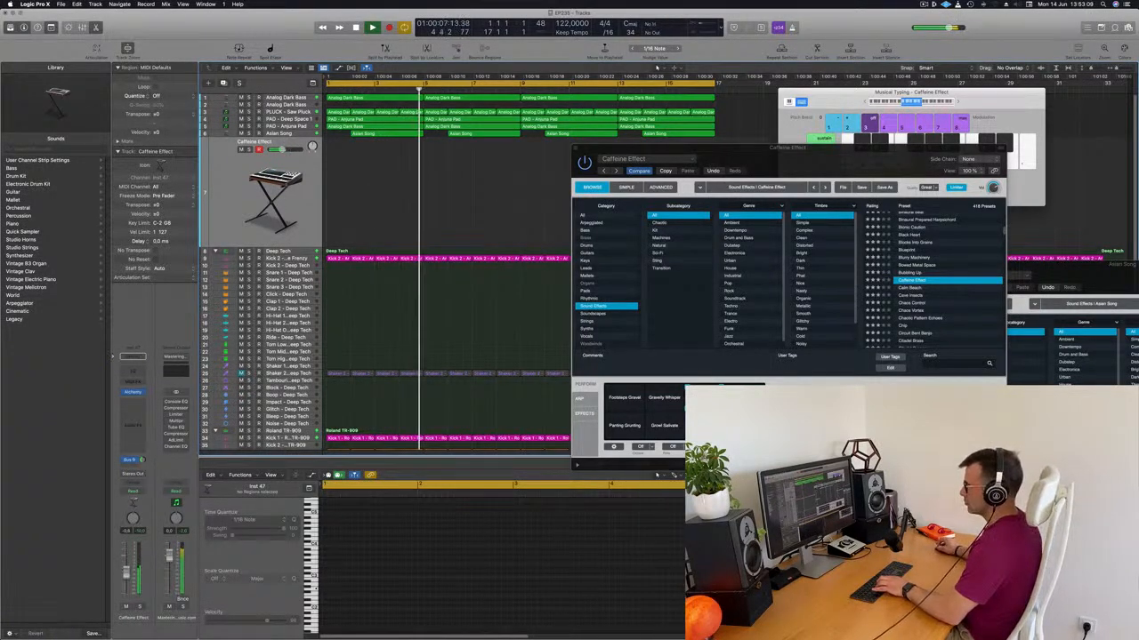
drag(397, 135, 373, 179)
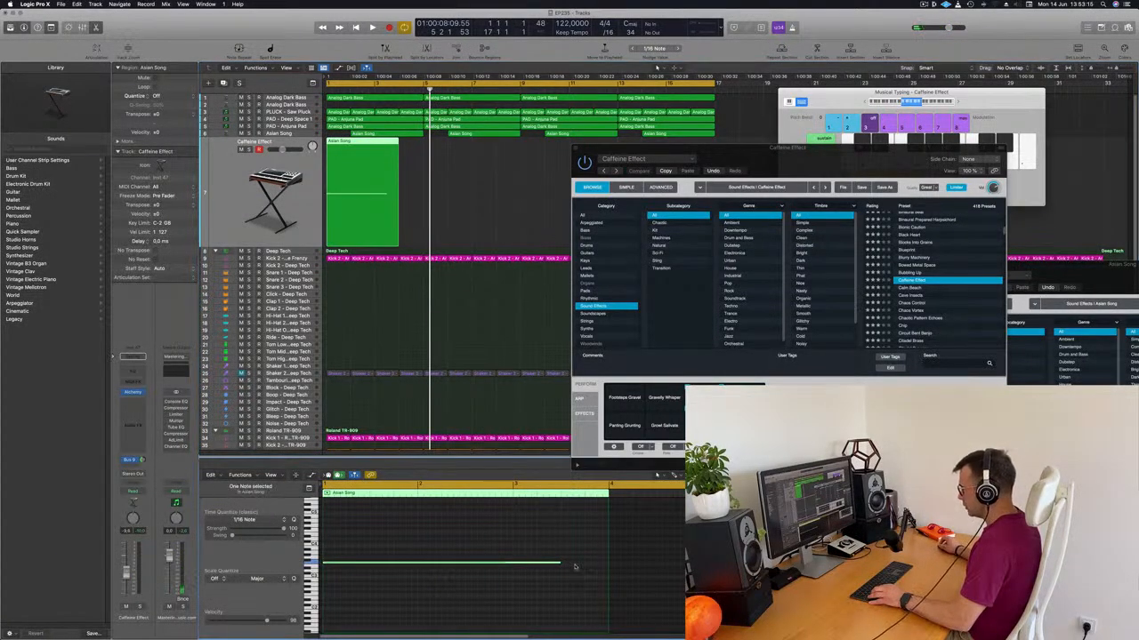
drag(558, 562, 344, 562)
key(space)
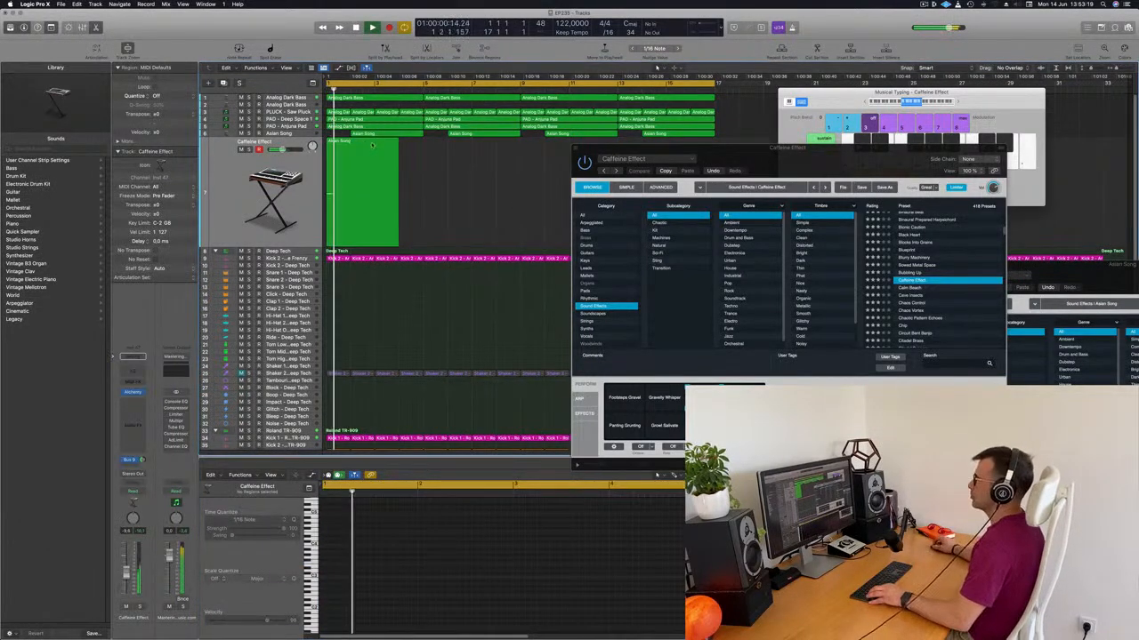
Step: Duplicate the Caffeine Effect region to bars 5, 9 and 13, keeping the plug-in window clear of the tracks
drag(358, 153, 555, 156)
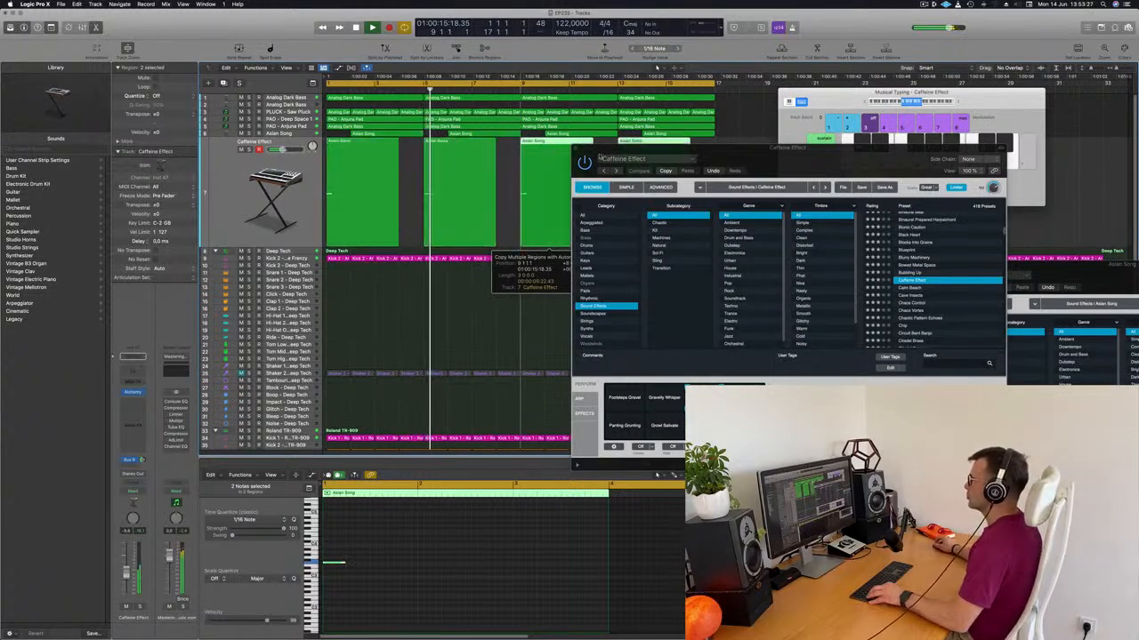
drag(636, 149, 586, 338)
click(723, 206)
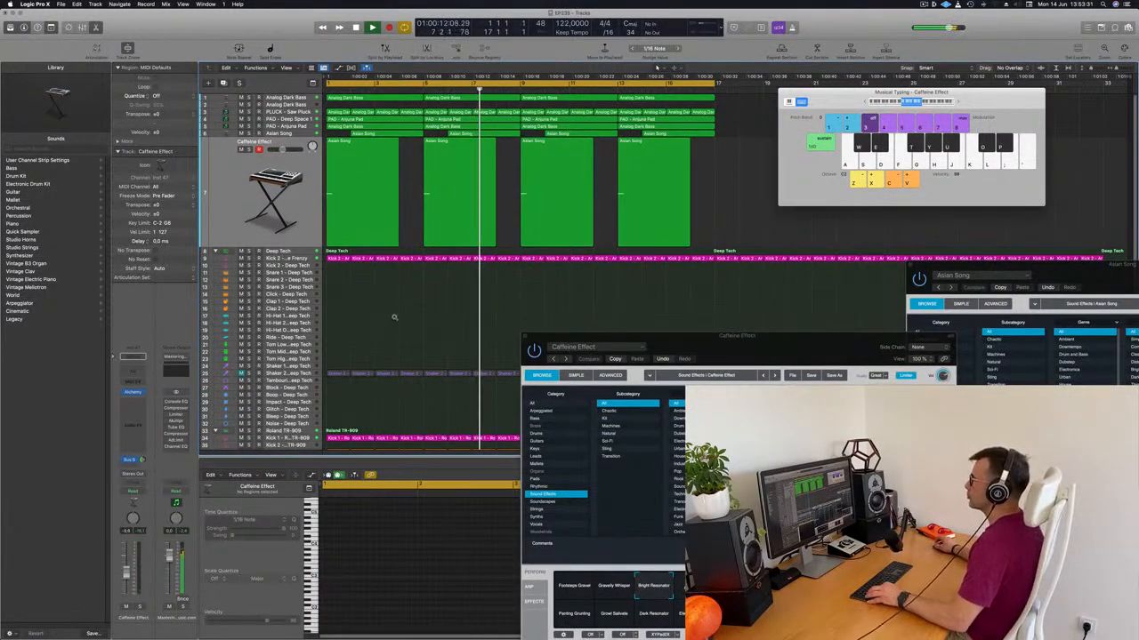
Step: Move Musical Typing farther from the regions and close the Caffeine Effect plug-in window
scroll(394, 317, down, 4)
scroll(483, 280, up, 2)
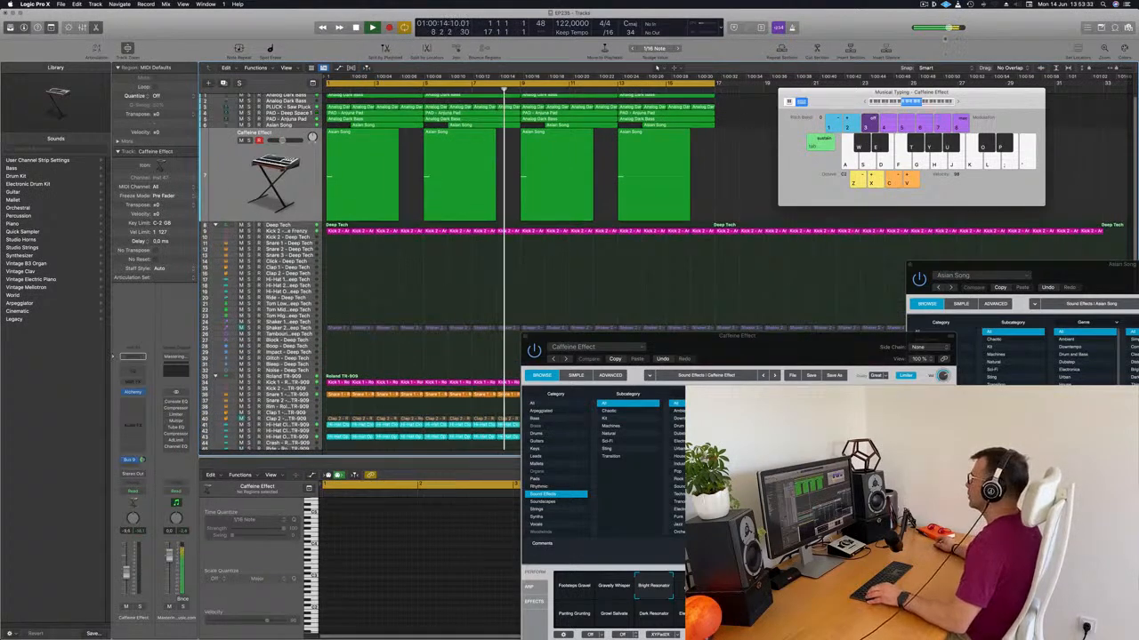
drag(837, 99, 879, 115)
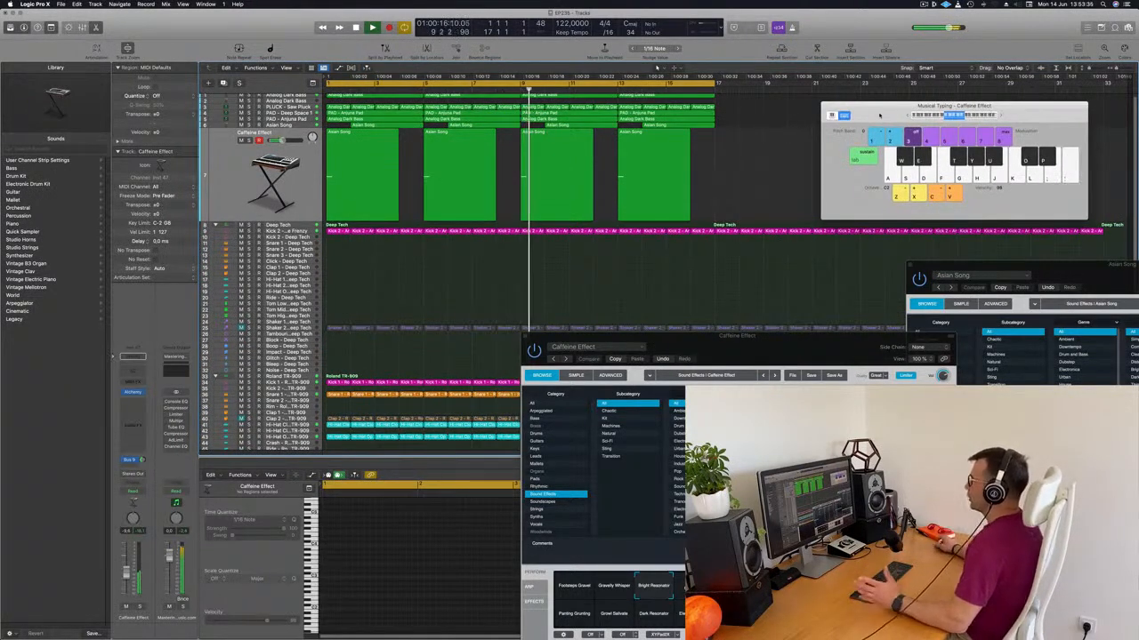
scroll(438, 253, down, 2)
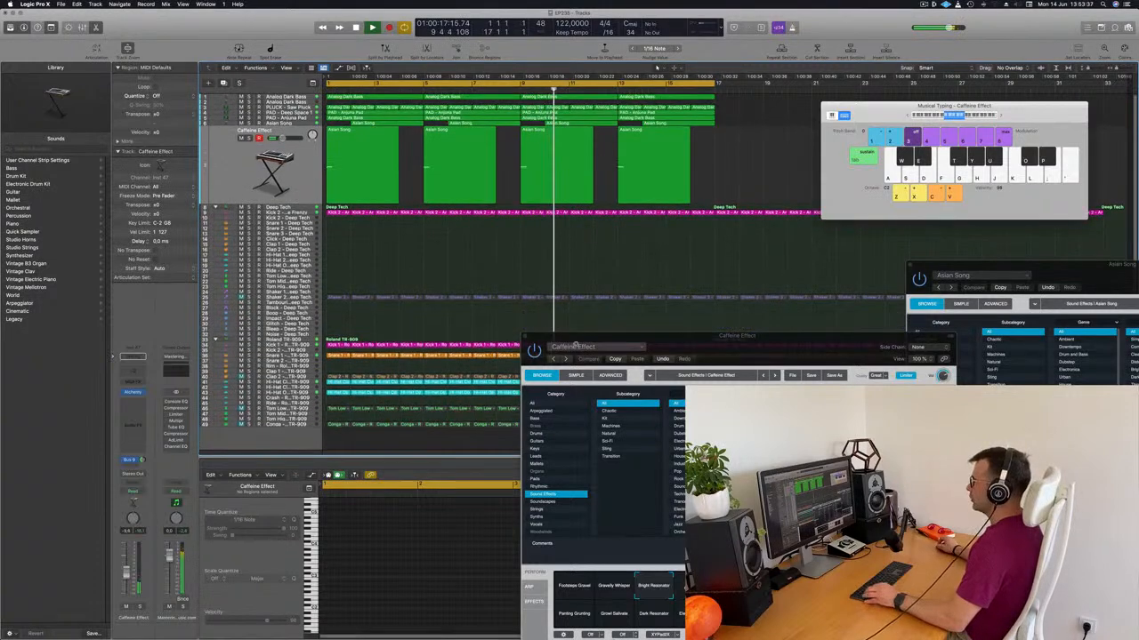
drag(534, 340, 498, 338)
key(super+w)
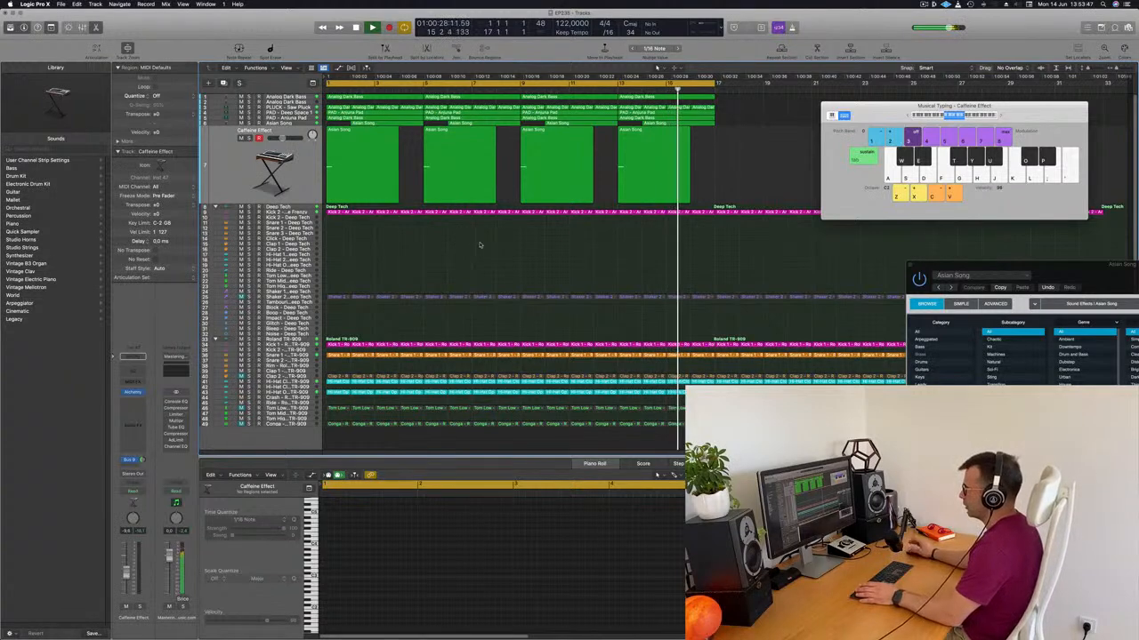
Step: Unmute the Shaker 2 - Deep Tech track, play the loop from the start and select that track
key(space)
key(space)
click(241, 297)
key(space)
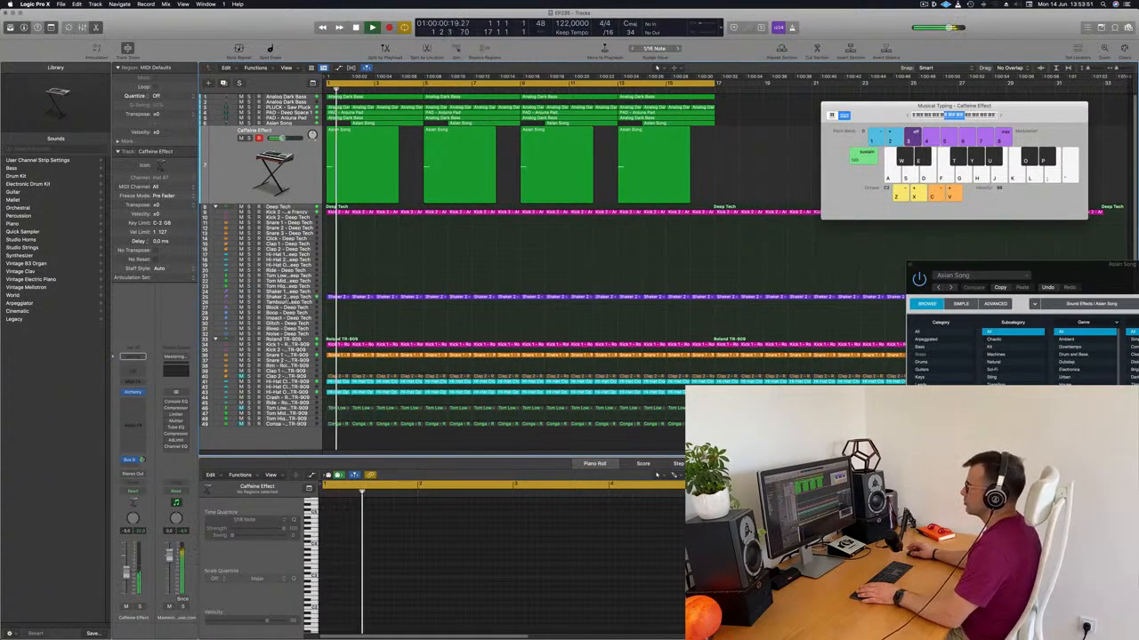
click(286, 297)
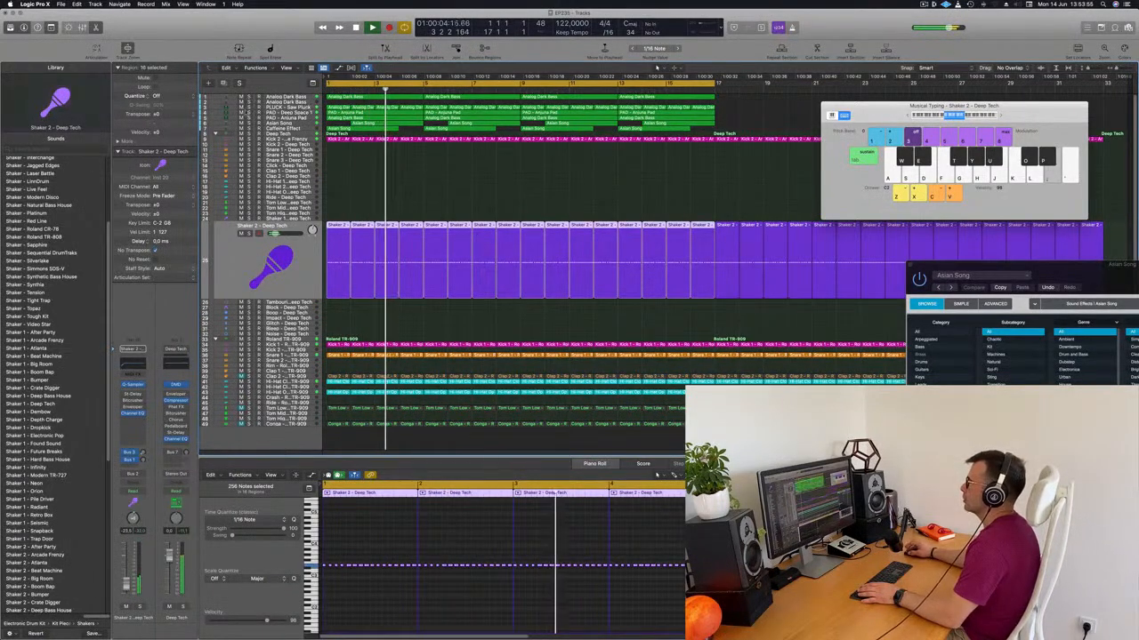
Step: Insert a stereo Compressor on the PLUCK - Saw Pluck track while the loop plays
click(309, 107)
key(Return)
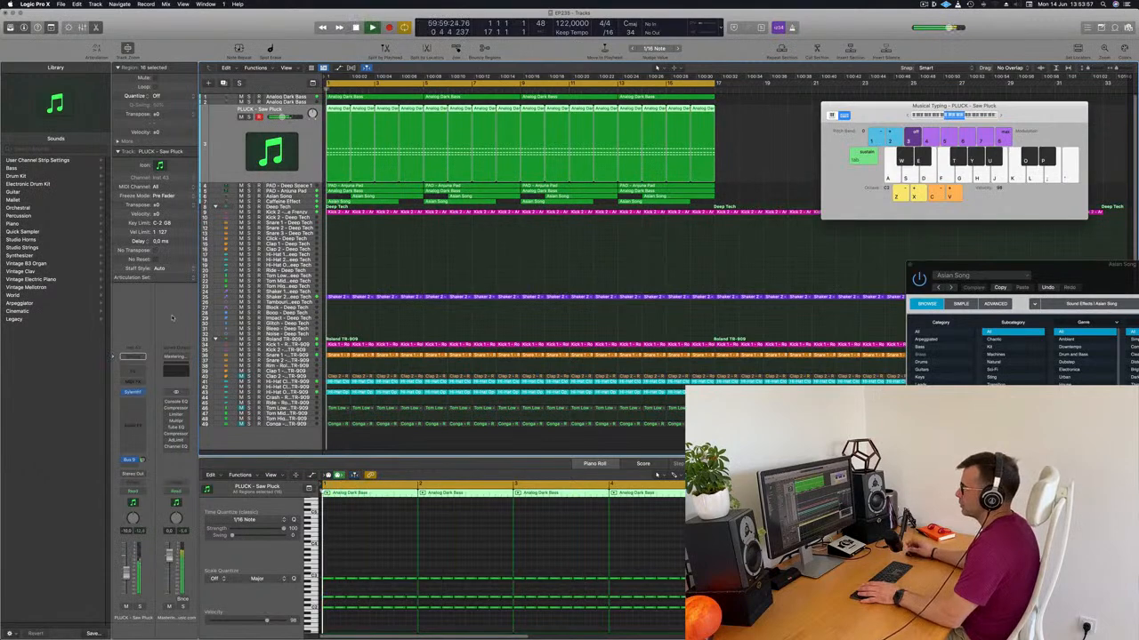
click(132, 401)
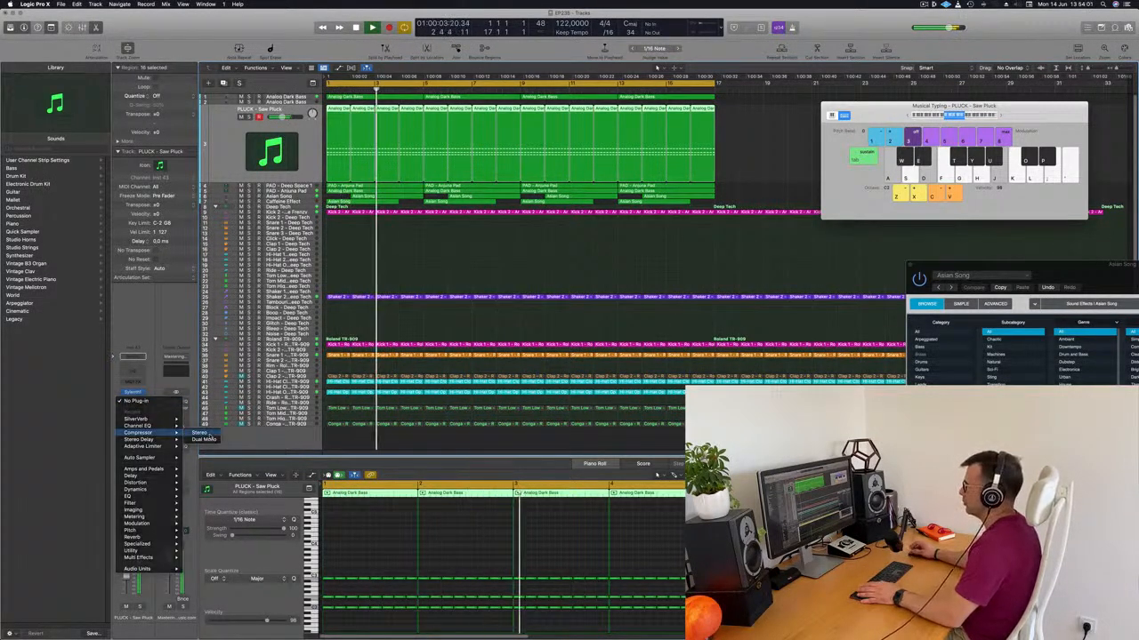
click(198, 433)
Step: Side-chain the pluck's Compressor to Kick 2 - Arcade Frenzy (Inst 3) and close its window
click(776, 117)
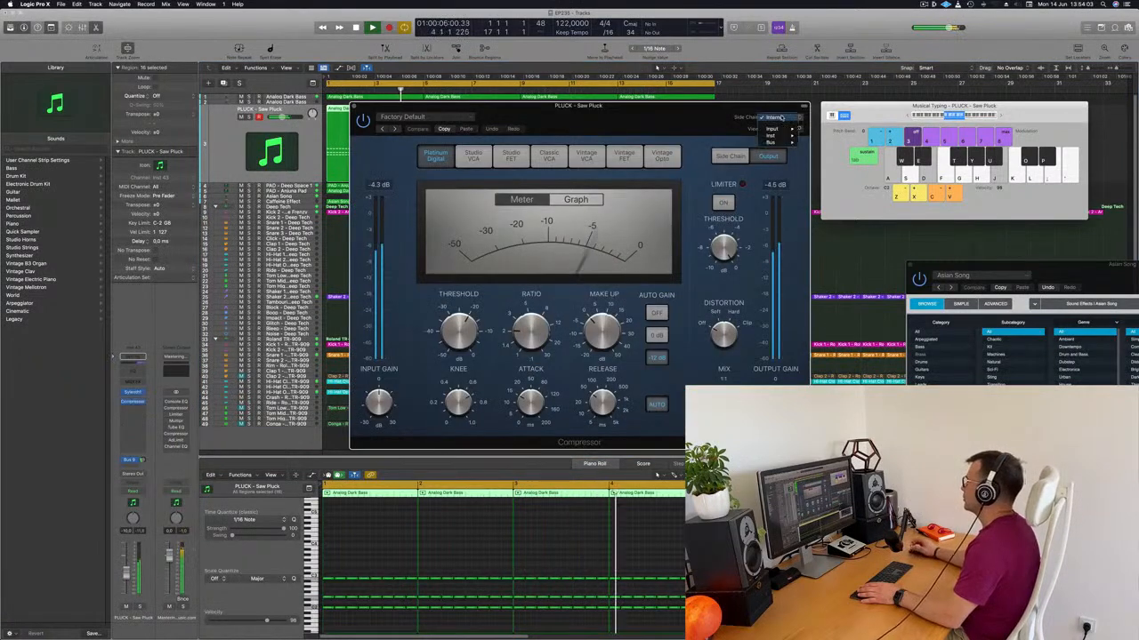
mouse_move(786, 136)
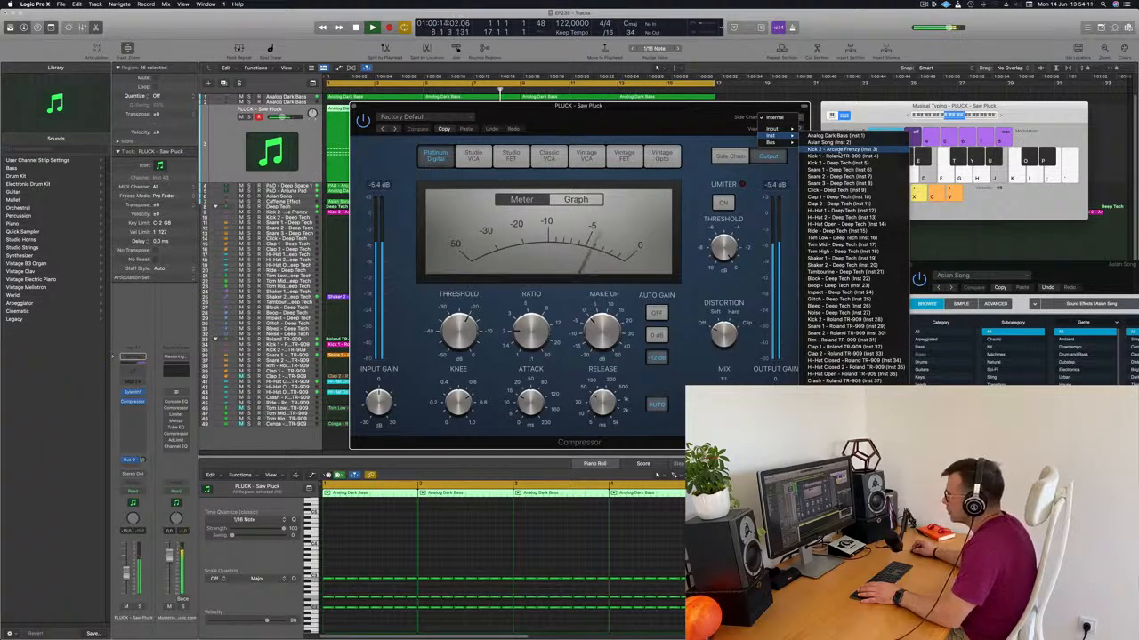
click(839, 149)
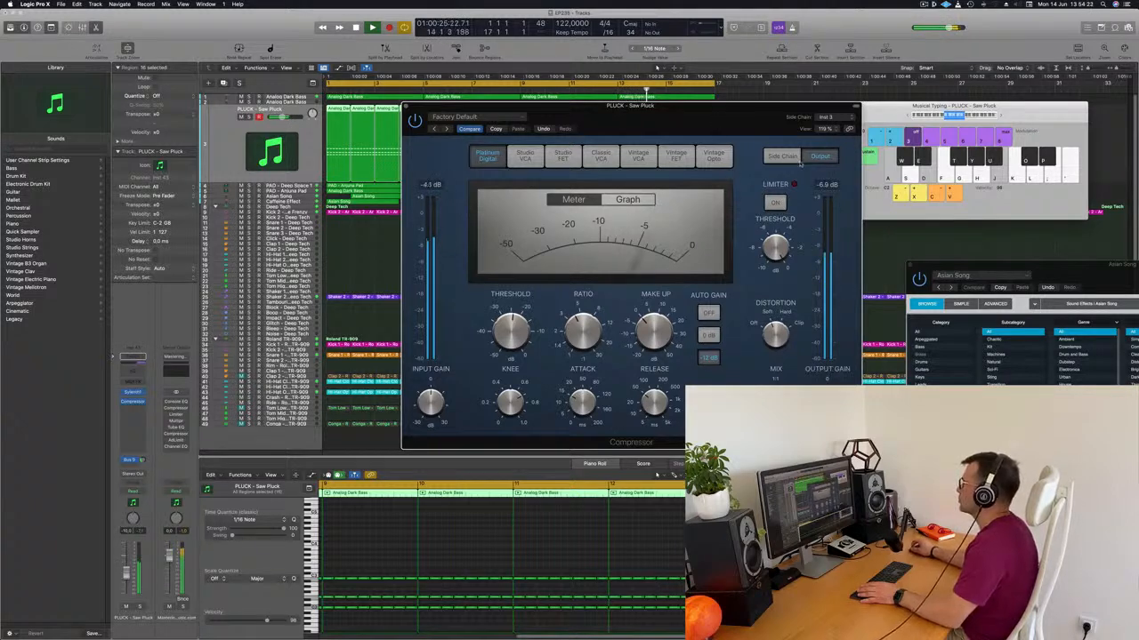
drag(801, 164, 875, 207)
click(480, 149)
key(Return)
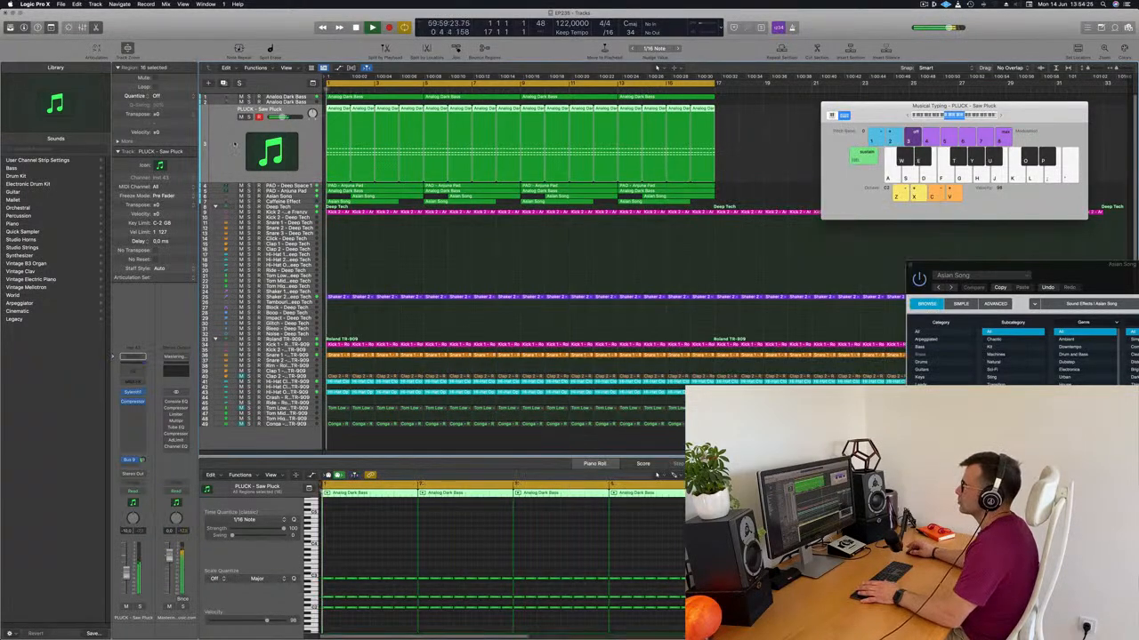
Step: Lower the PLUCK - Saw Pluck volume slightly and compare the loop with the pluck muted and unmuted
drag(125, 573, 125, 580)
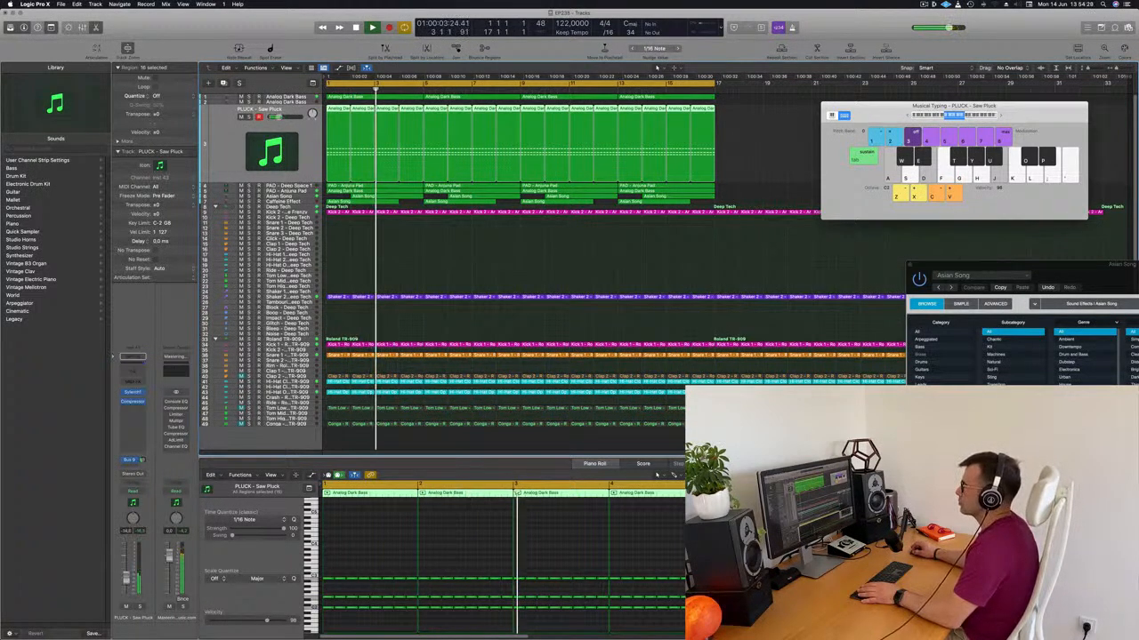
key(Return)
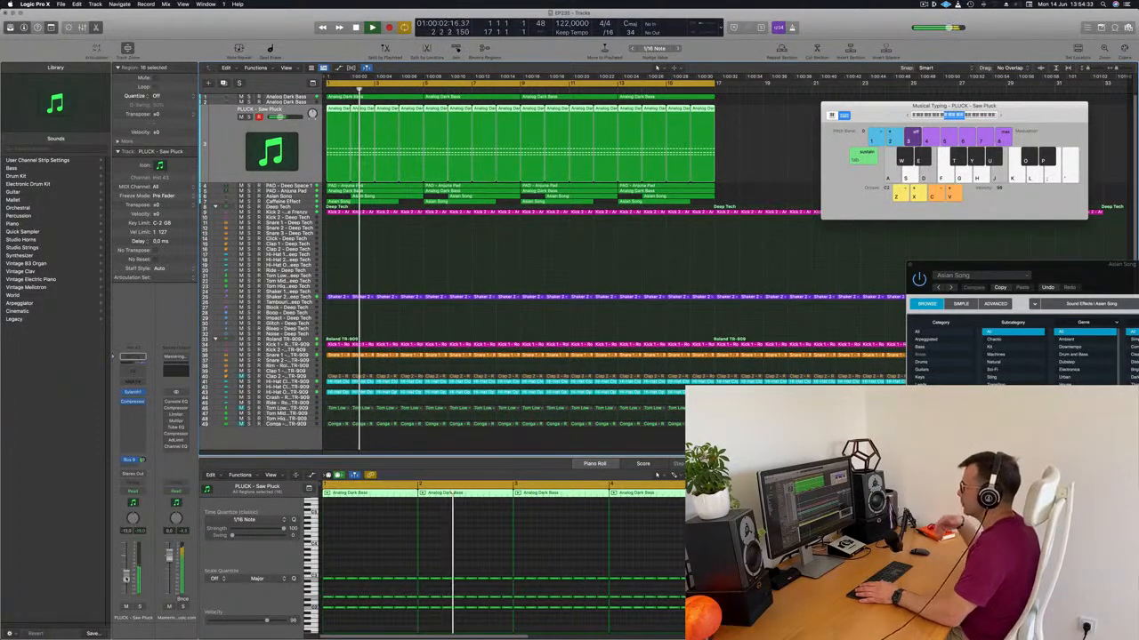
click(127, 608)
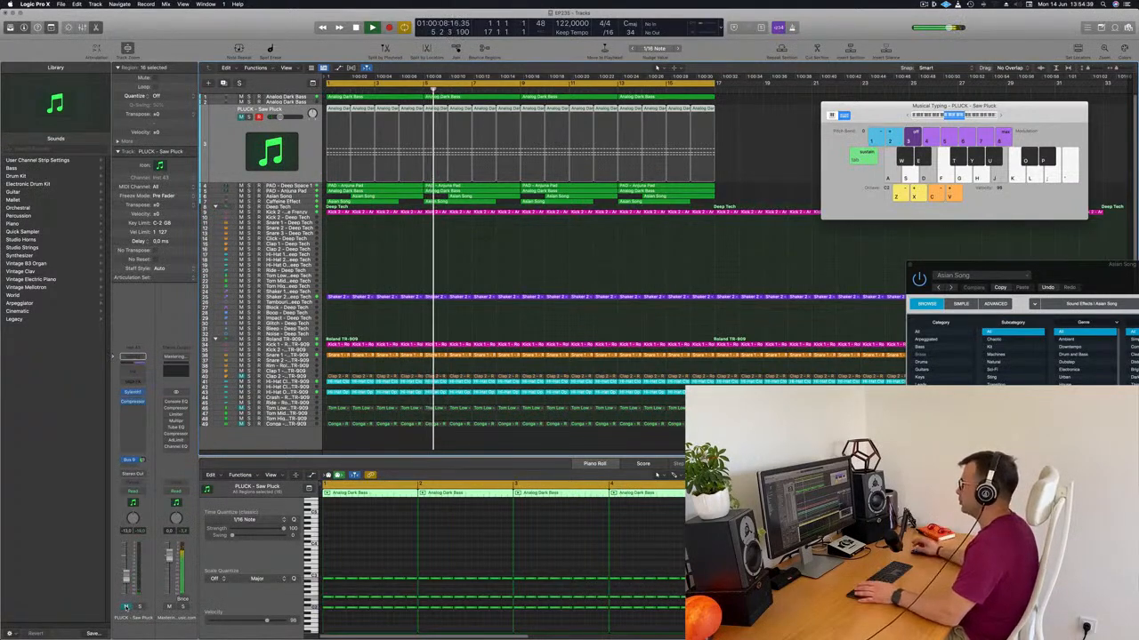
click(126, 607)
key(Return)
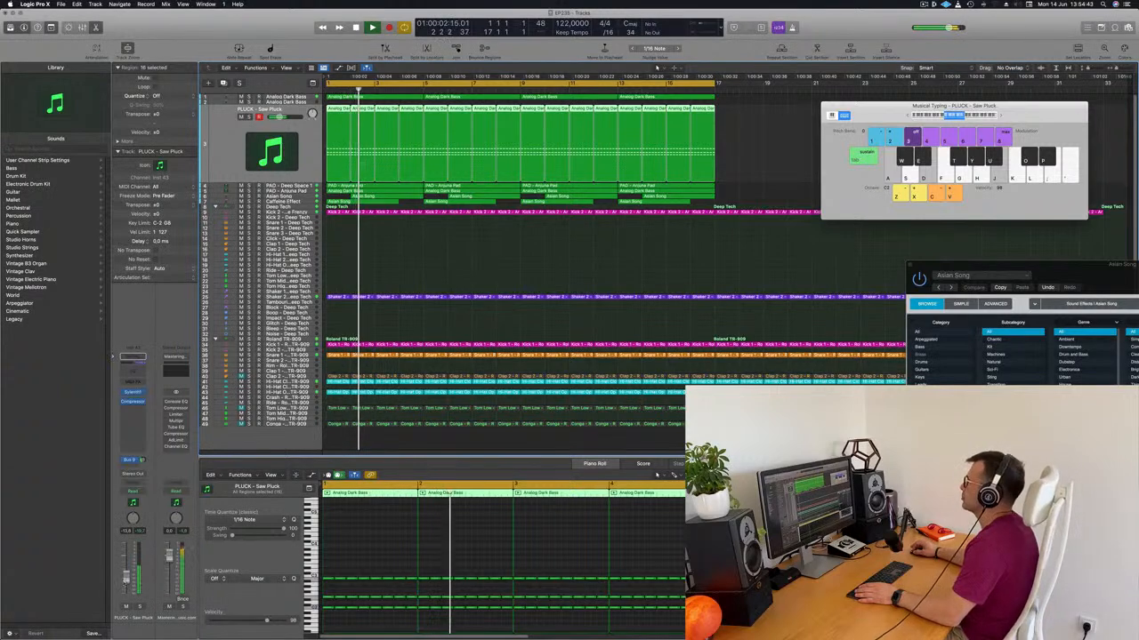
click(924, 4)
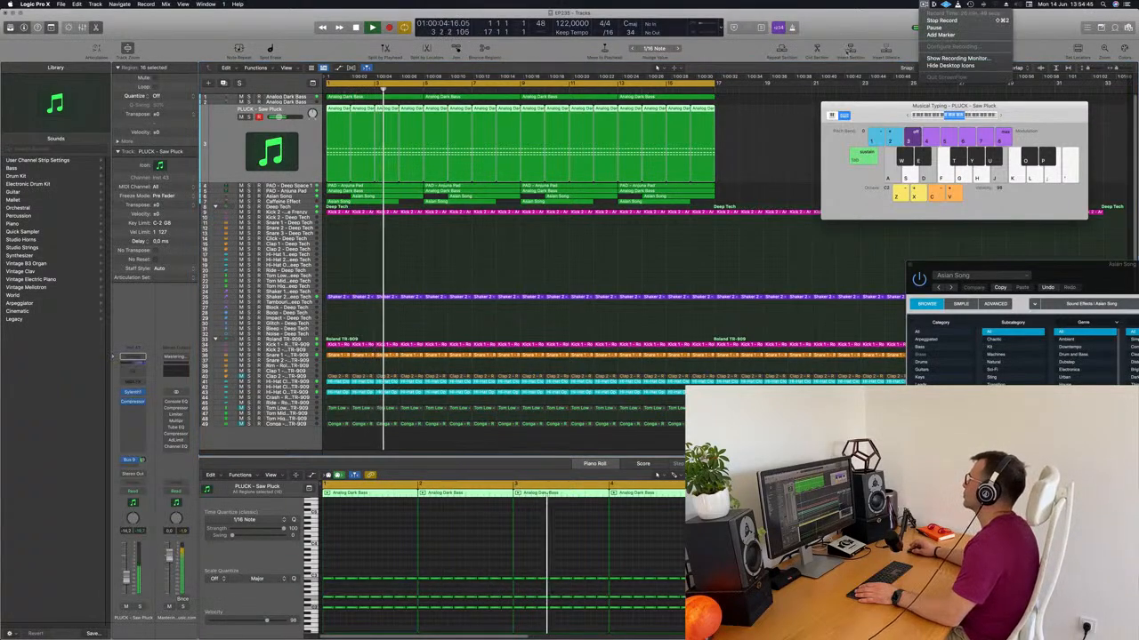
key(Escape)
key(Return)
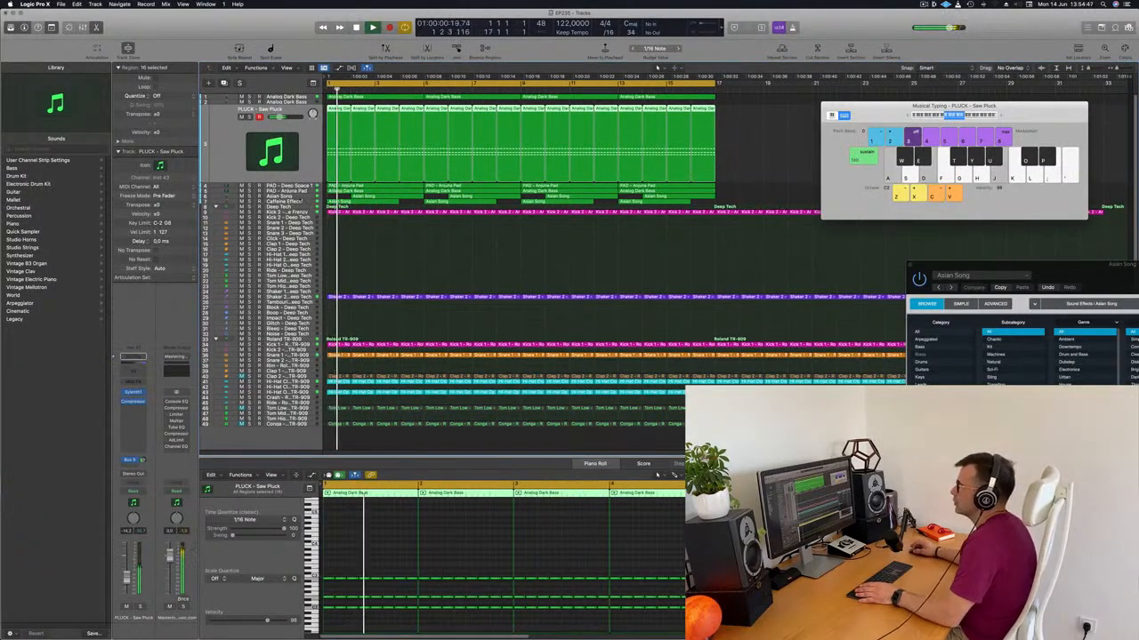
Step: Add a Channel EQ to the Asian Song track with a low cut at 645 Hz and replay the loop
click(297, 196)
key(Return)
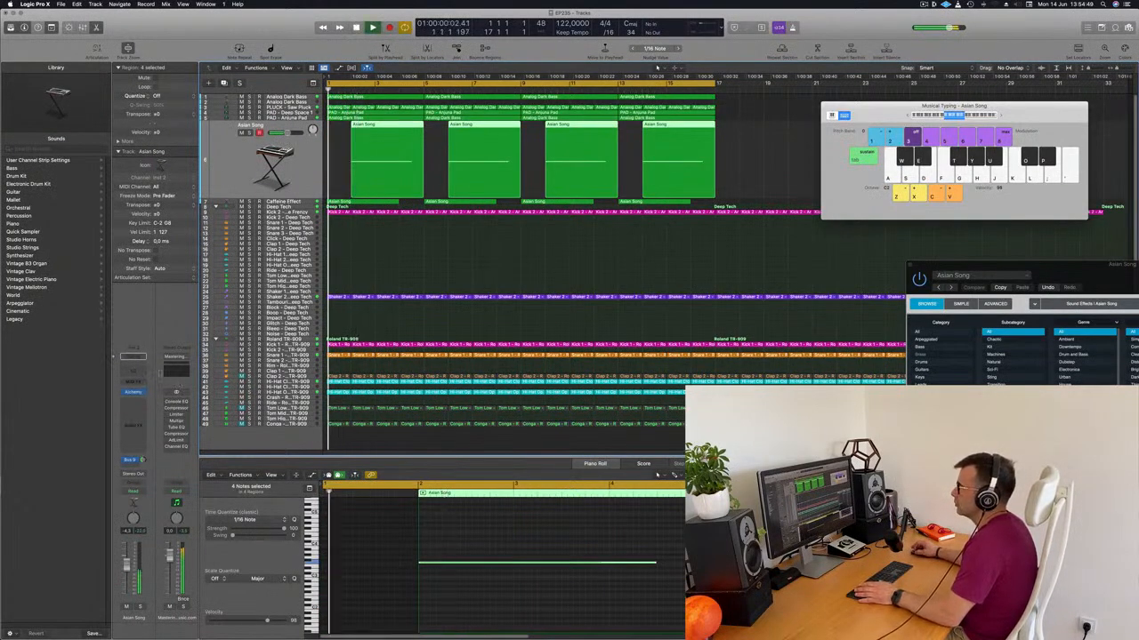
click(134, 359)
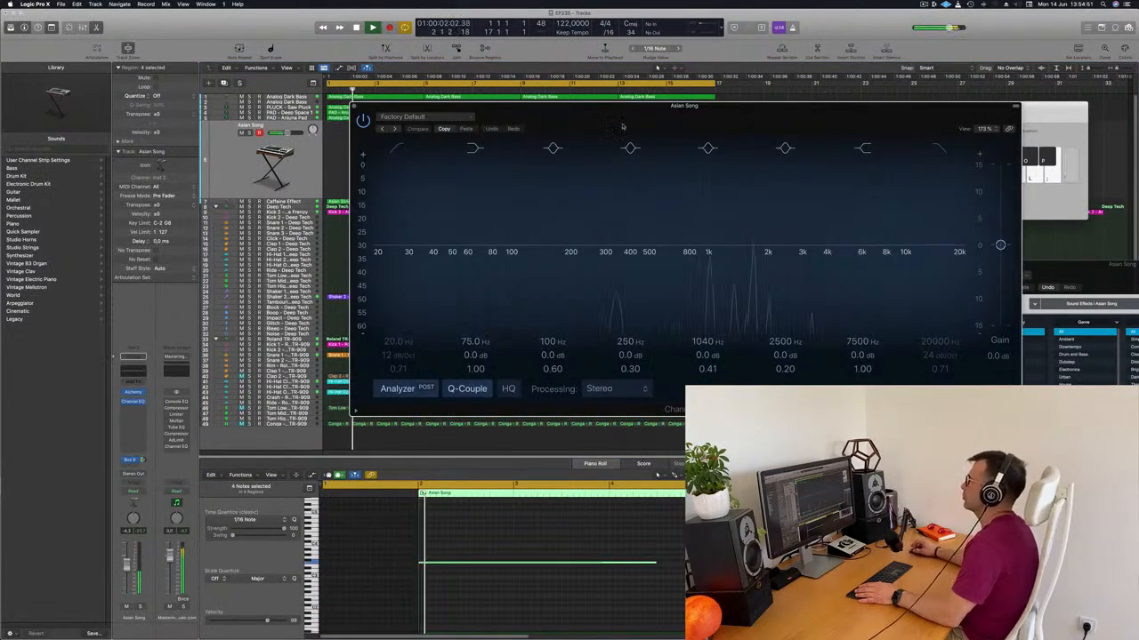
click(358, 149)
drag(374, 260, 665, 196)
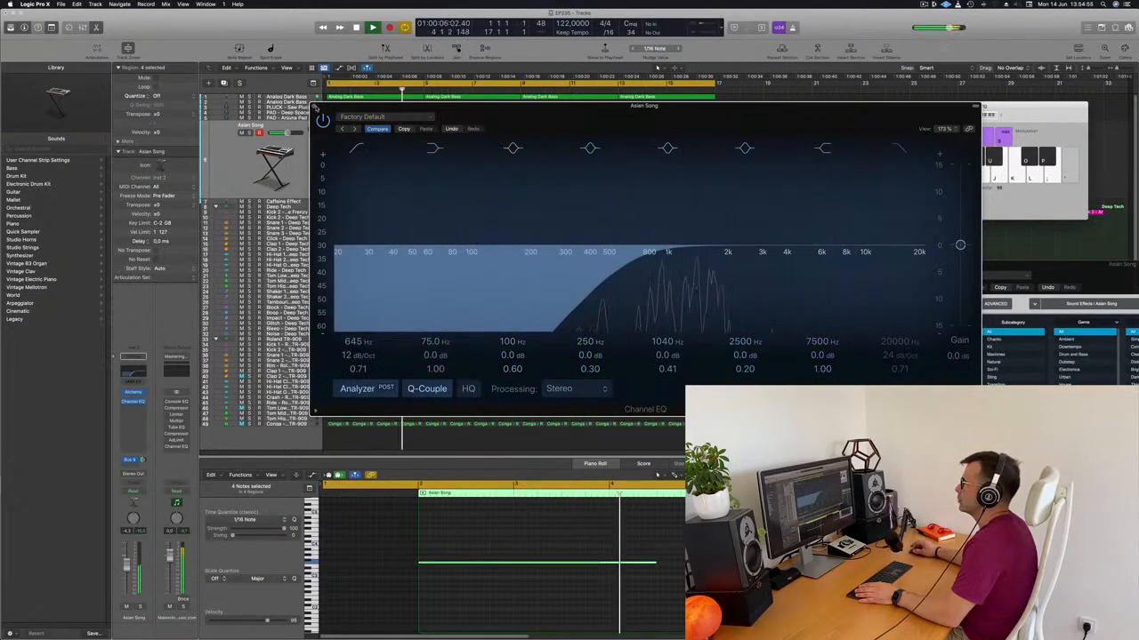
click(314, 105)
key(space)
key(space)
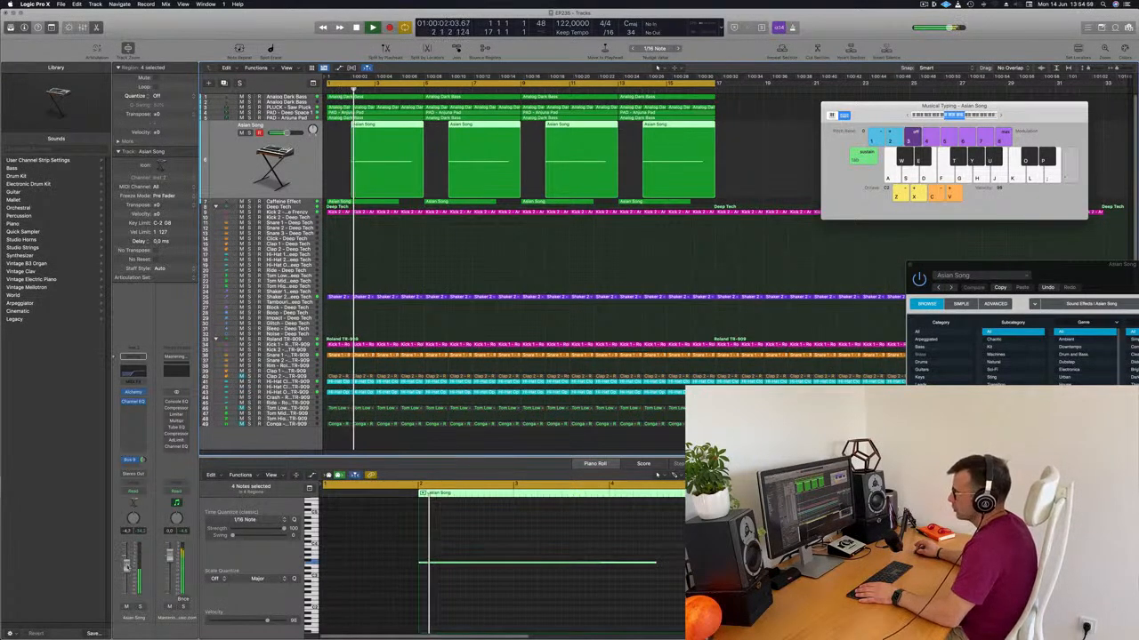
key(space)
key(space)
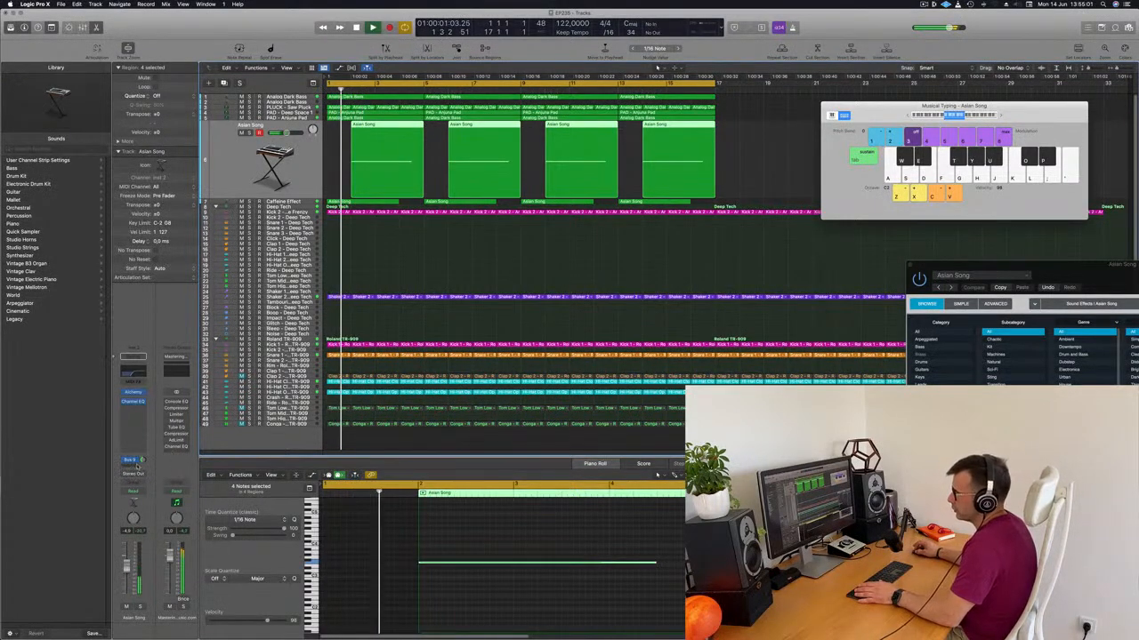
Step: Insert a stereo Step FX multi-effect after the Channel EQ on the Asian Song track and move its window aside
click(137, 414)
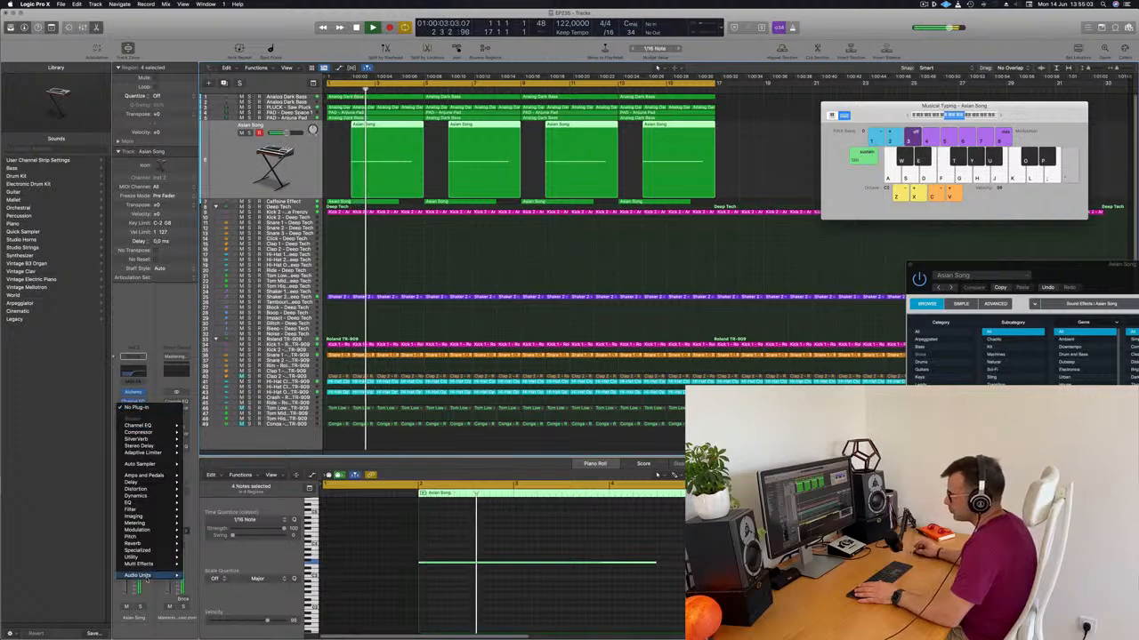
mouse_move(142, 576)
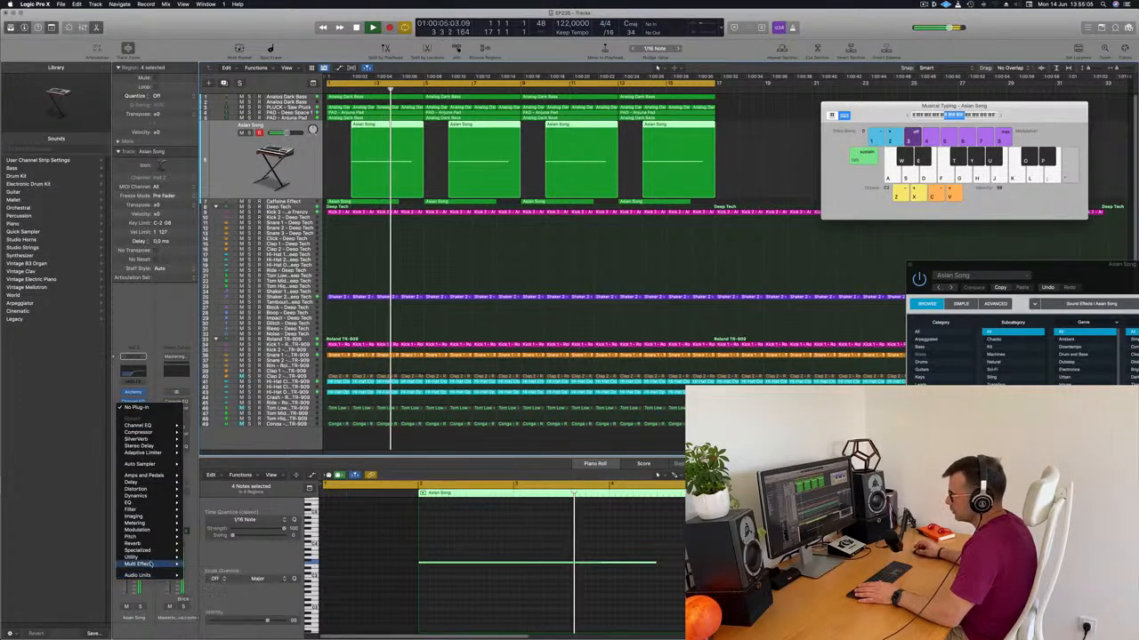
mouse_move(199, 571)
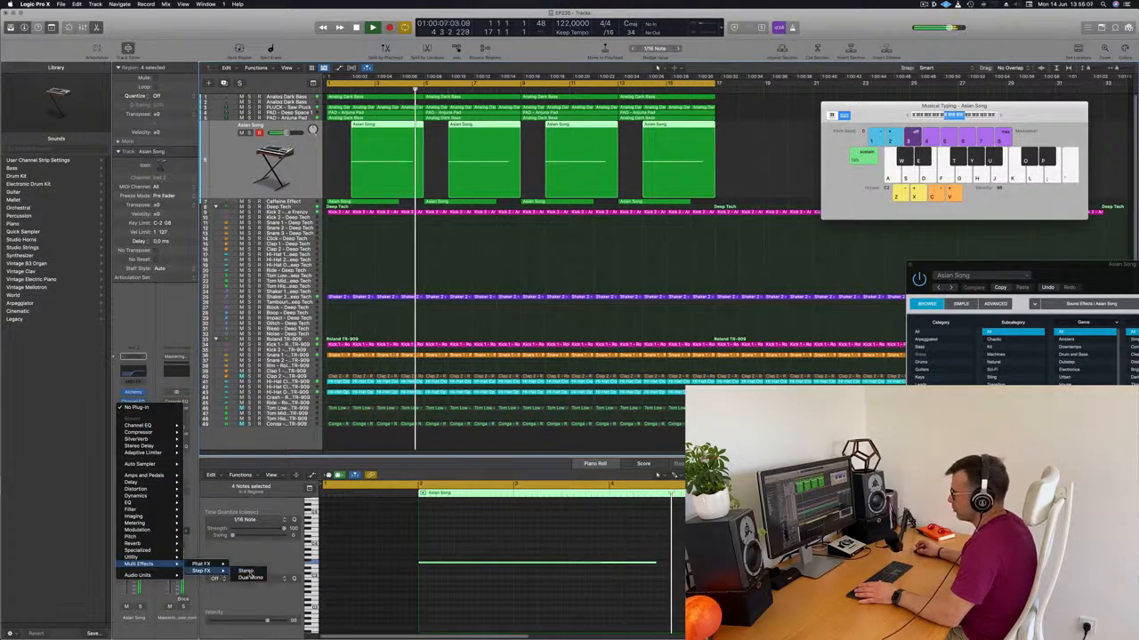
click(247, 572)
drag(517, 119, 649, 108)
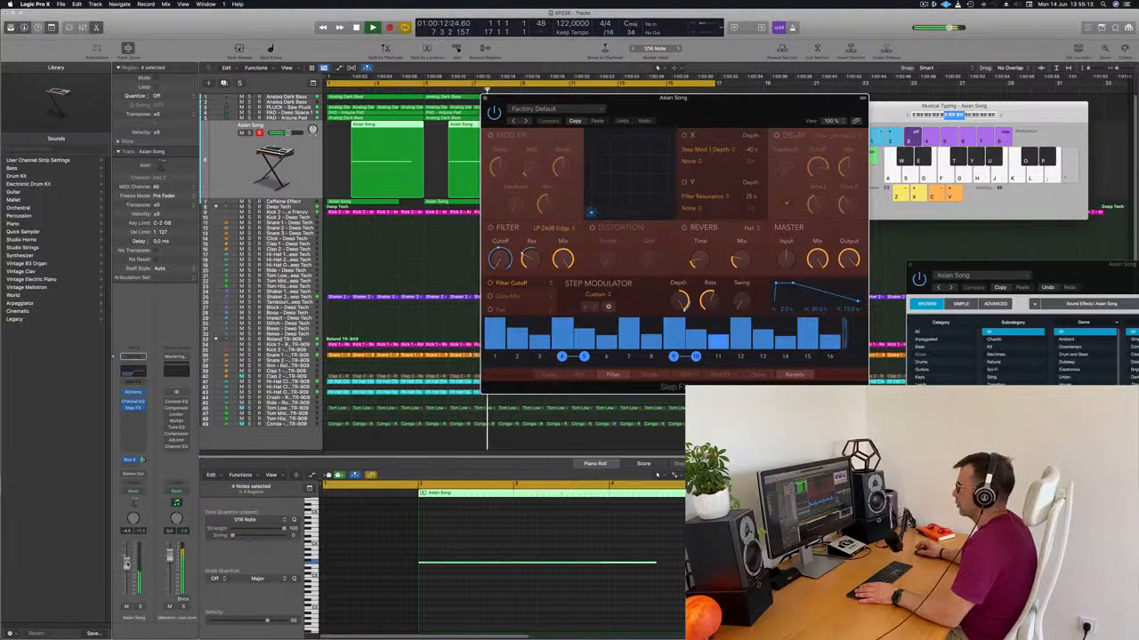
Step: Raise the Asian Song track volume slightly, load the Broken Echoes preset in its Step FX and close the effect window
drag(127, 565, 127, 562)
drag(717, 110, 786, 144)
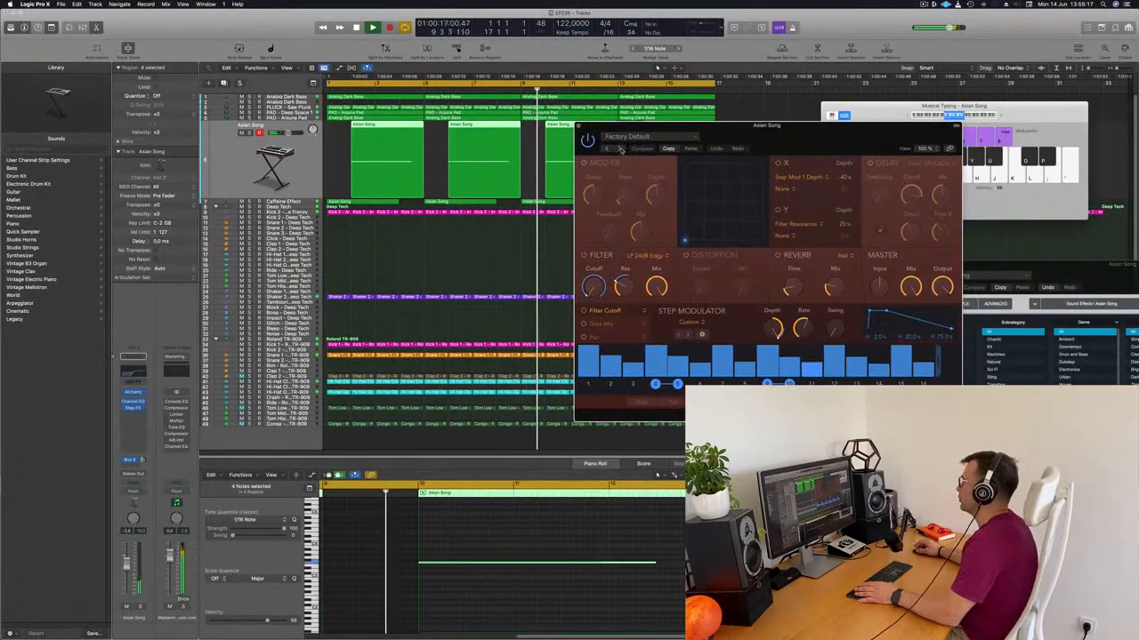
click(620, 148)
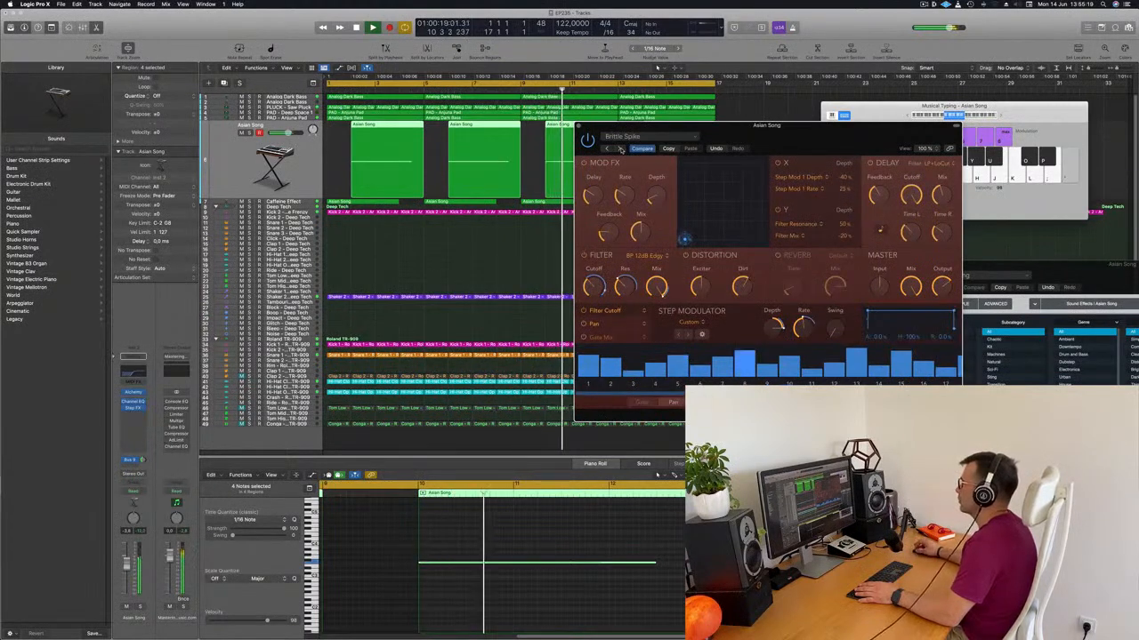
click(620, 148)
drag(813, 138, 929, 138)
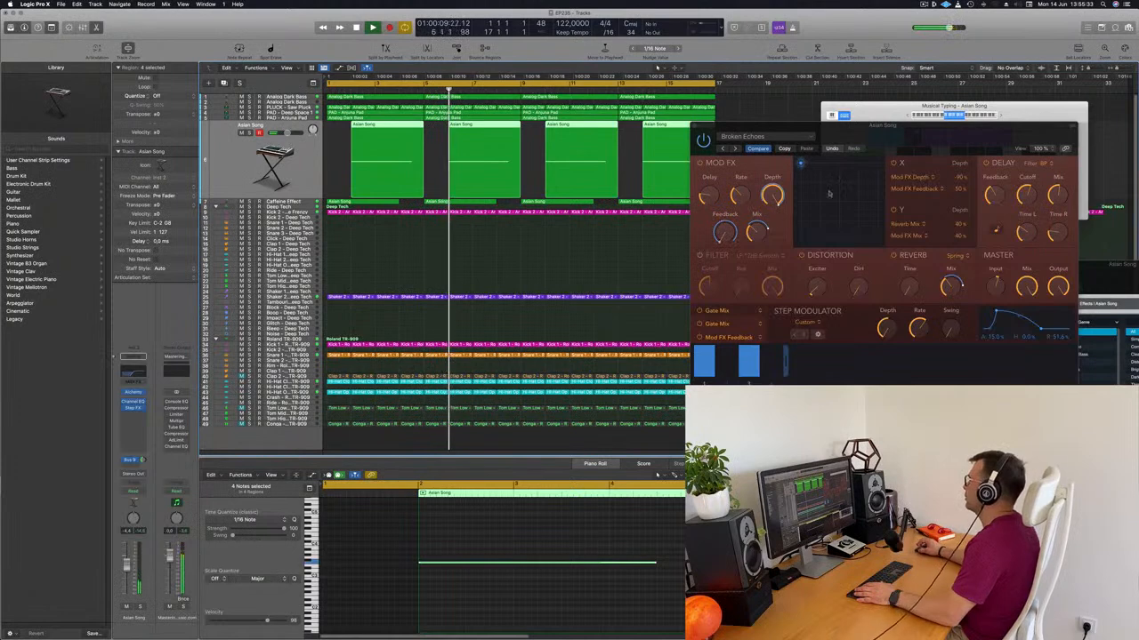
drag(732, 128, 618, 174)
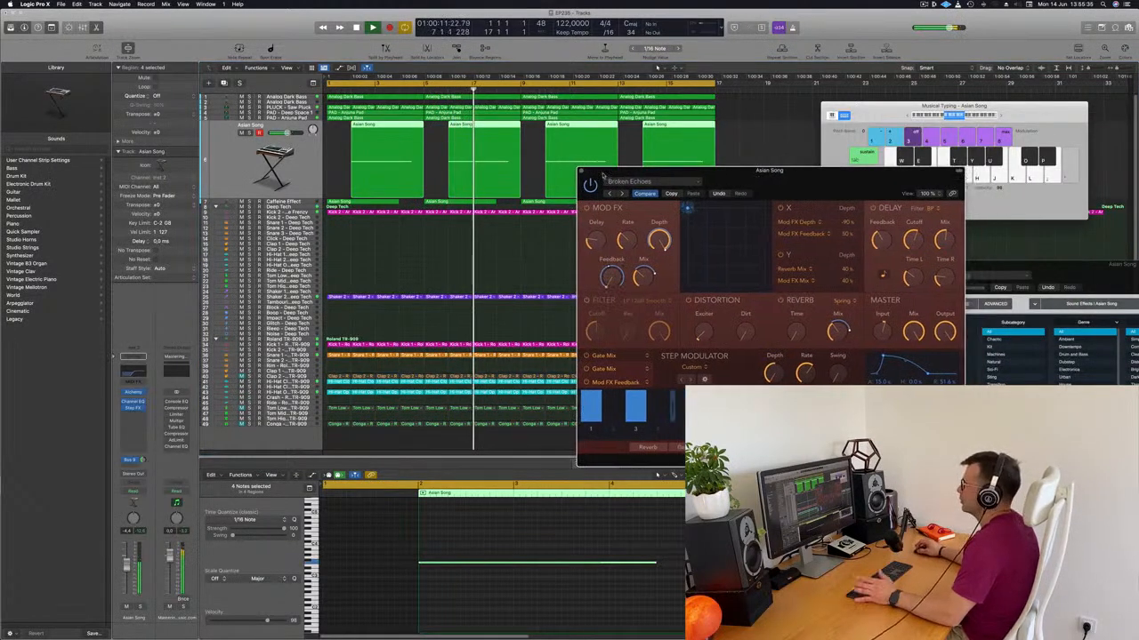
click(584, 172)
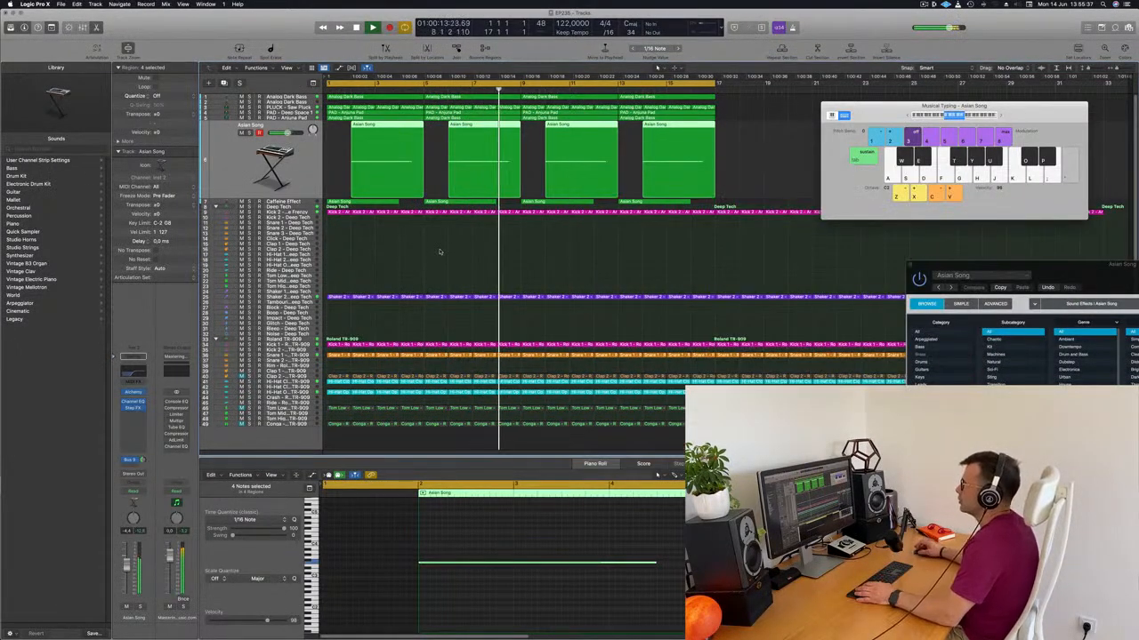
Step: Raise the bus send on the Caffeine Effect track and lower its volume to -11.8 dB while replaying the loop
click(308, 204)
key(Return)
key(space)
key(space)
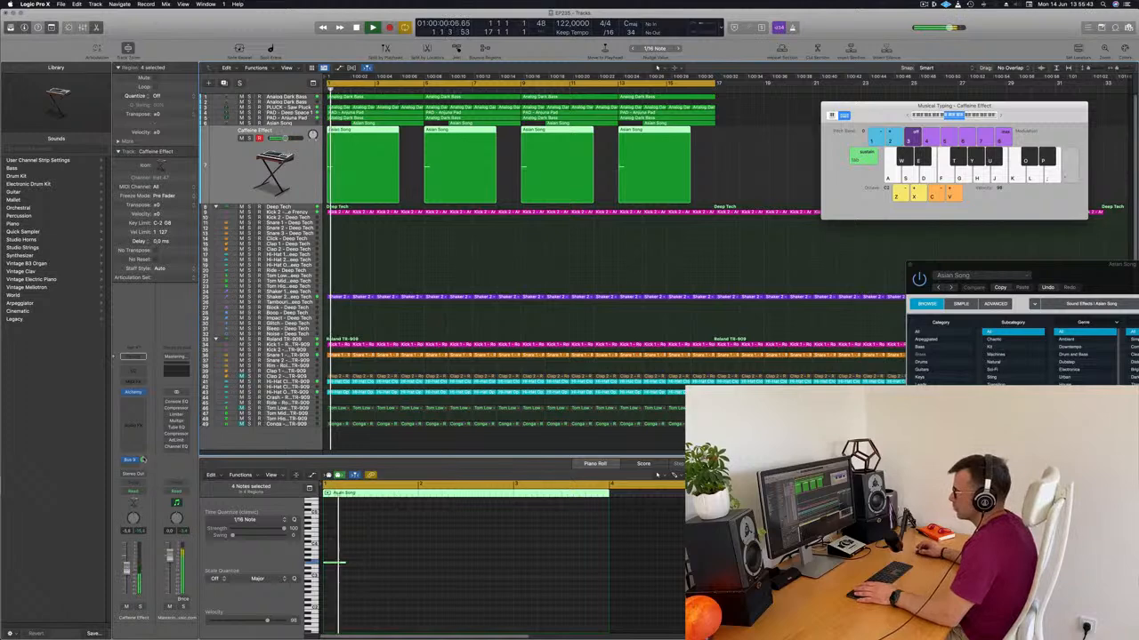
drag(142, 460, 144, 442)
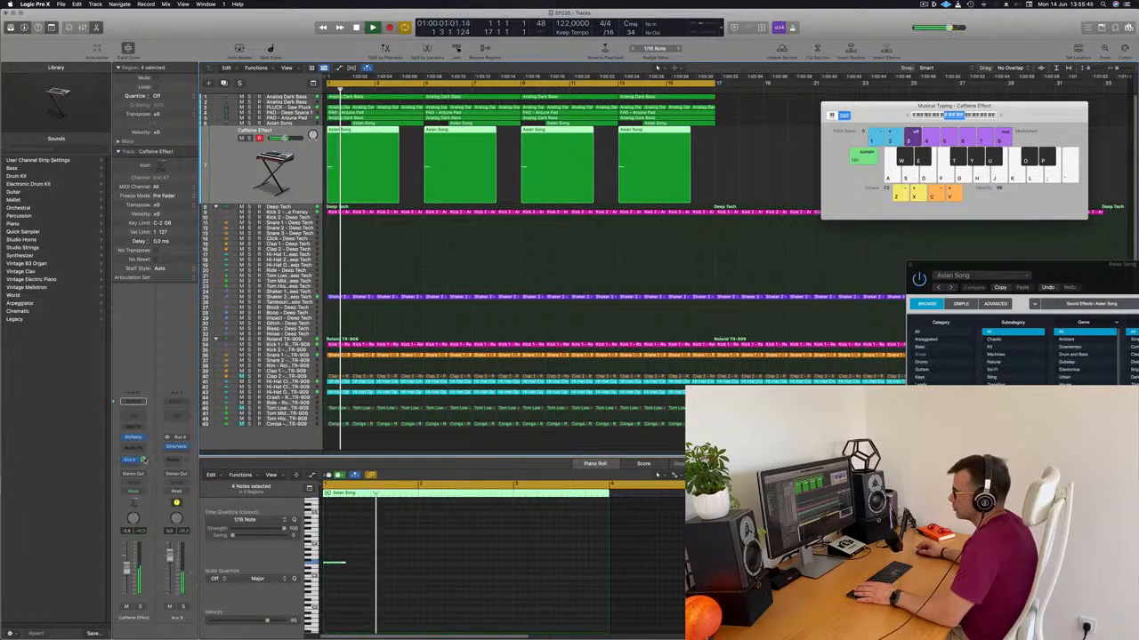
key(Return)
key(Return)
key(Return)
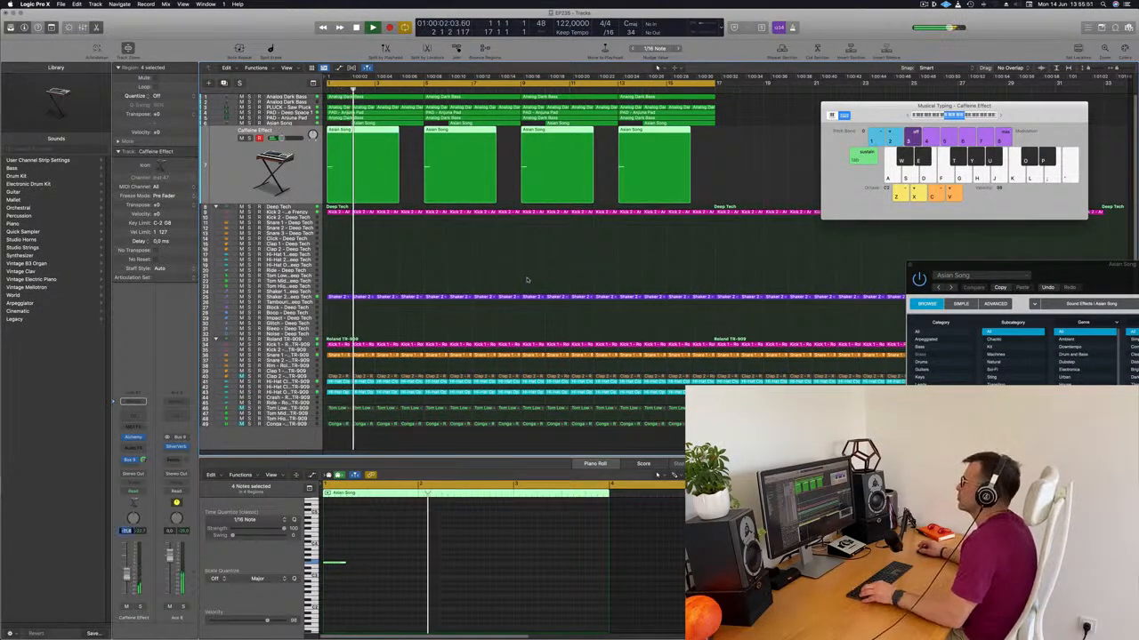
click(464, 268)
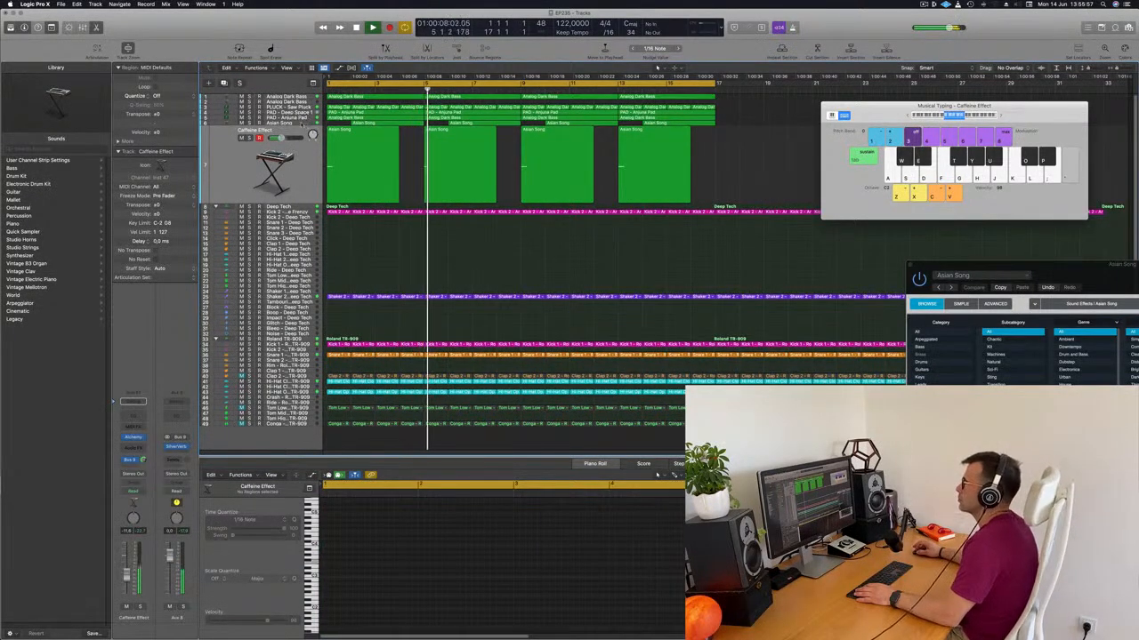
Step: Hide Musical Typing, show the mixer and copy the pluck's Compressor to the PAD - Deep Space 1 channel
click(290, 123)
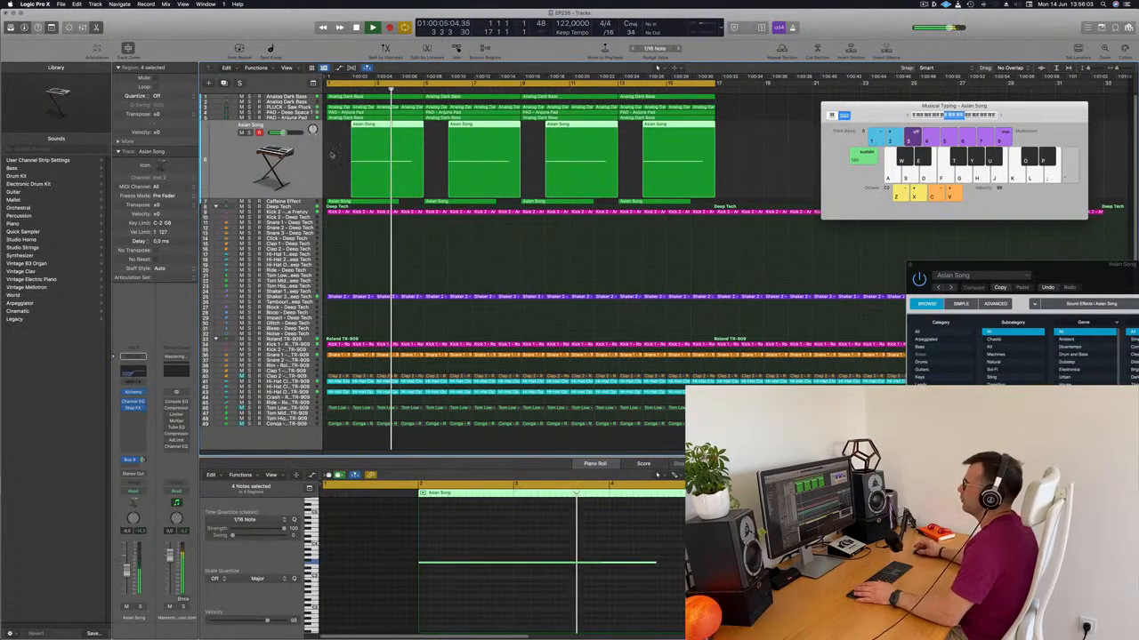
click(298, 112)
key(Return)
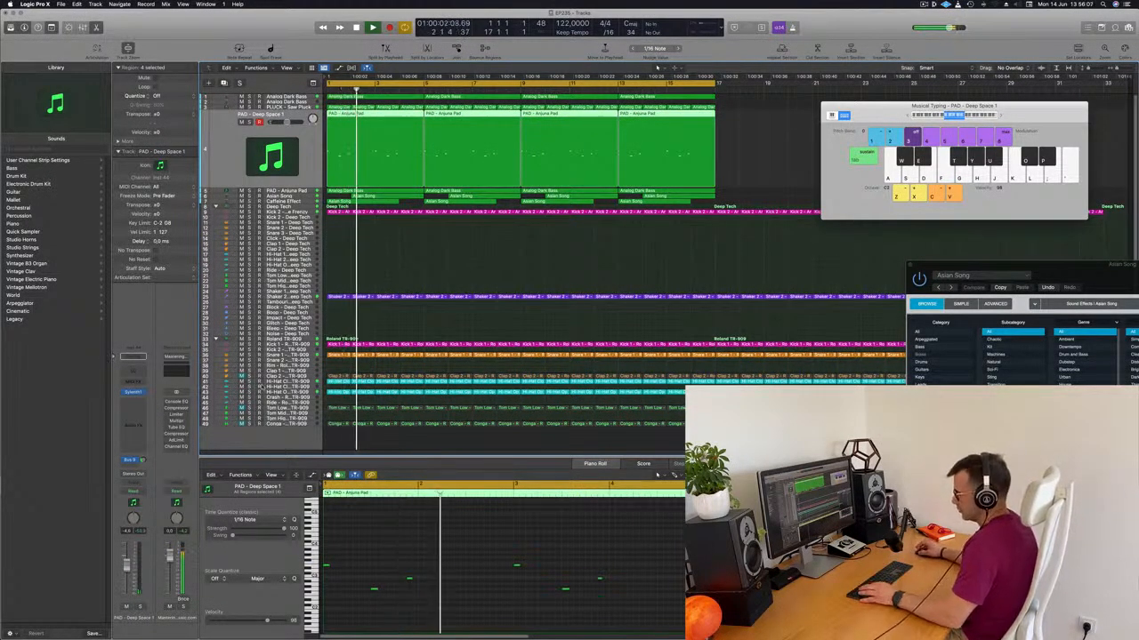
click(566, 261)
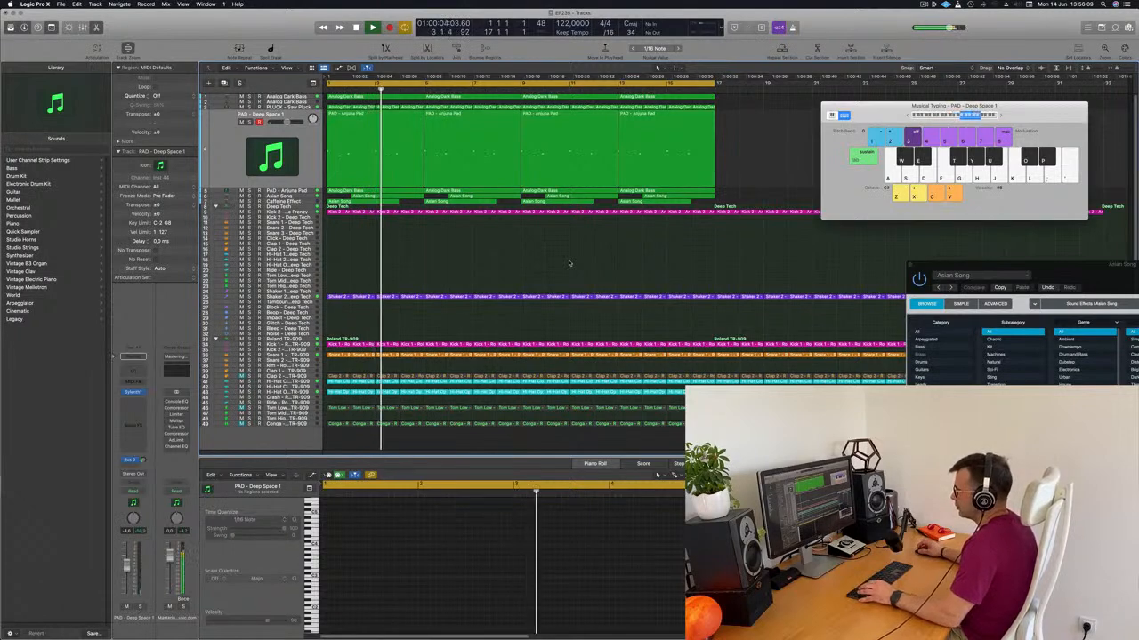
key(super+k)
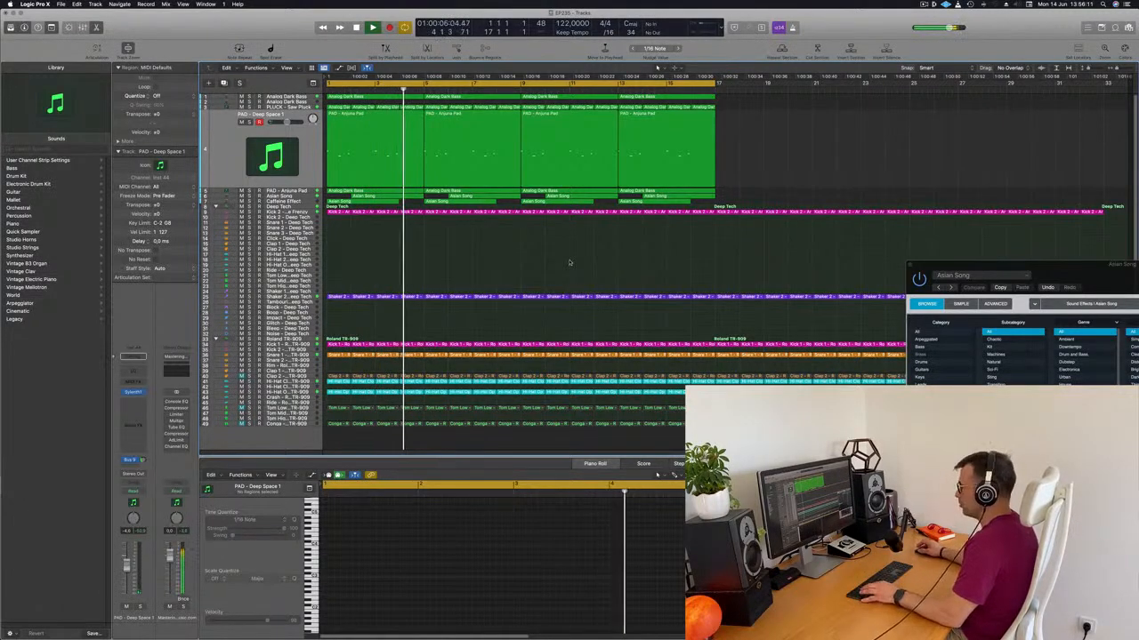
key(x)
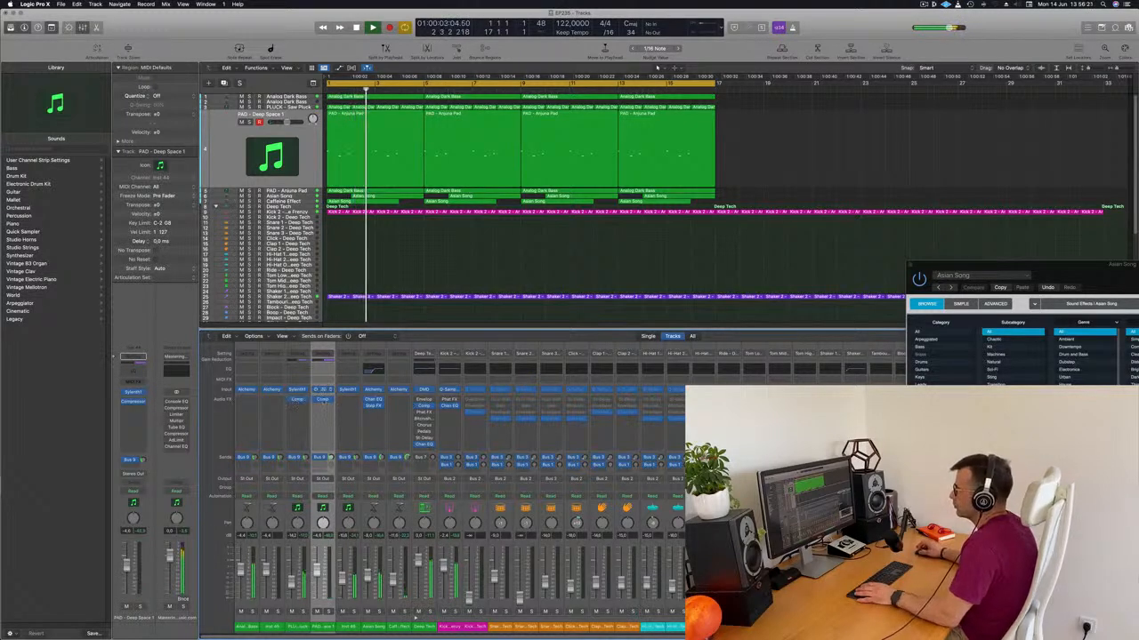
Step: Check the Compressor on PAD - Deep Space 1 with the pad soloed, close its window and unsolo the track
click(319, 399)
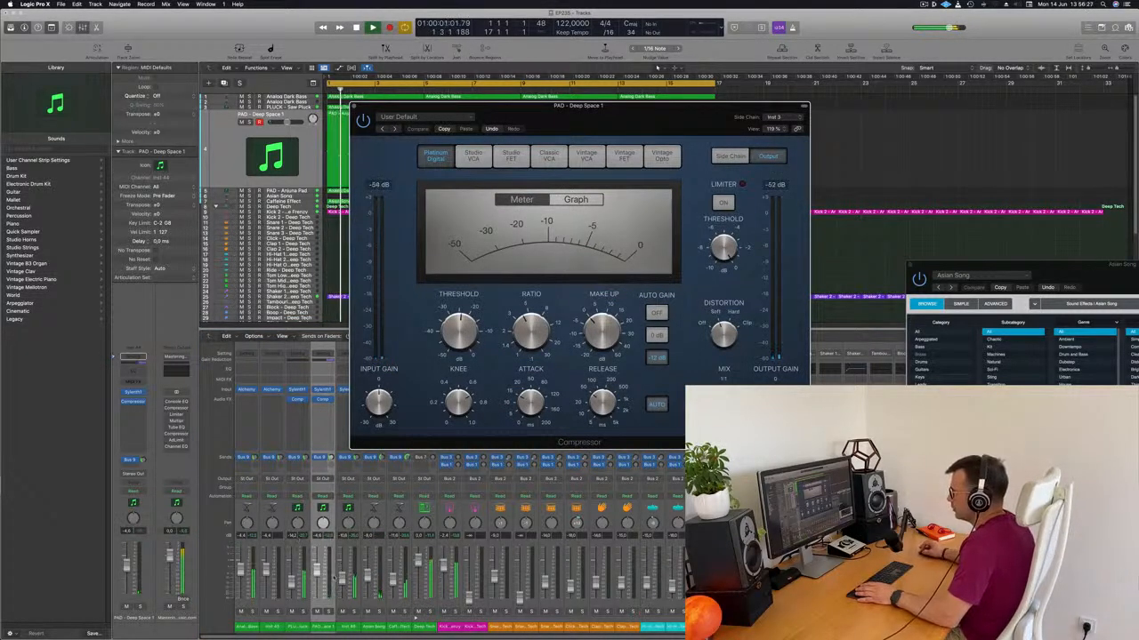
click(327, 612)
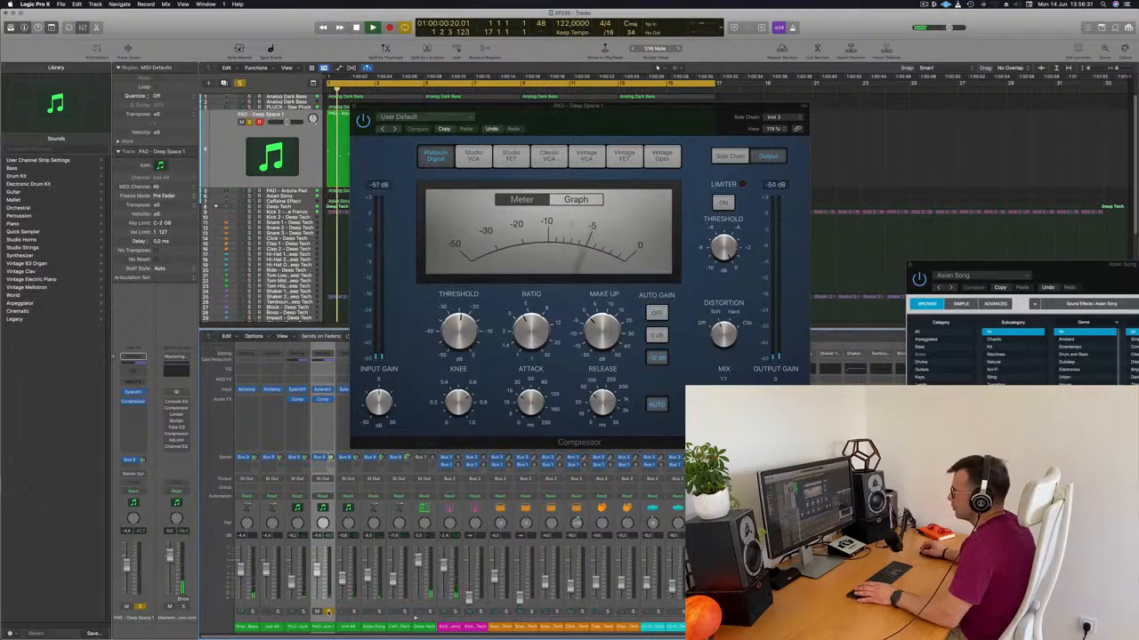
drag(623, 124, 676, 181)
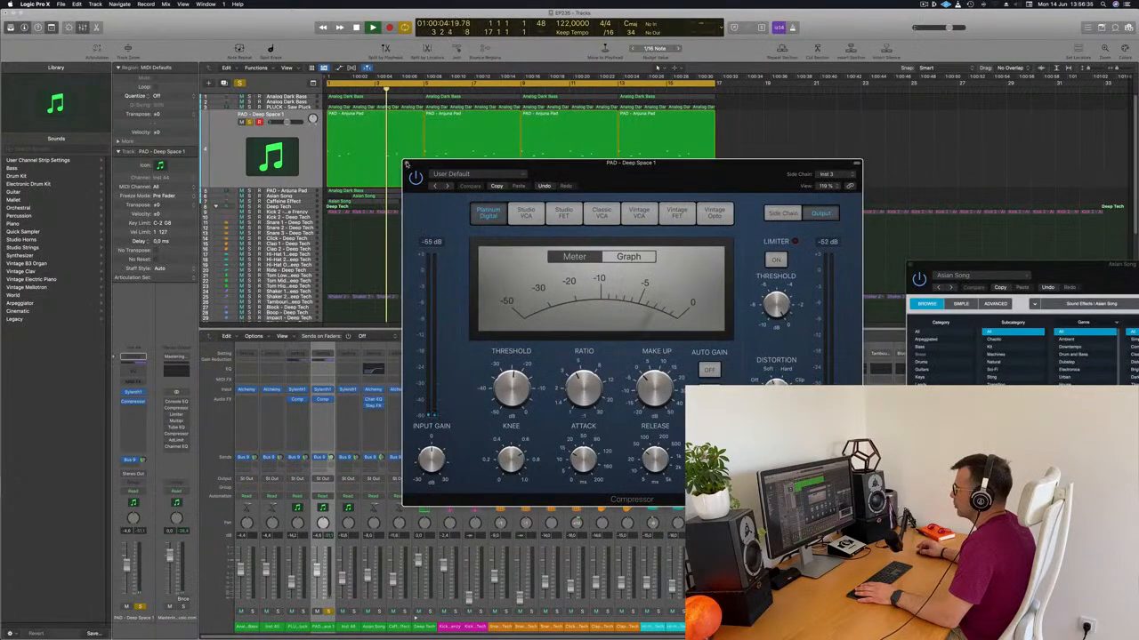
click(407, 164)
click(227, 150)
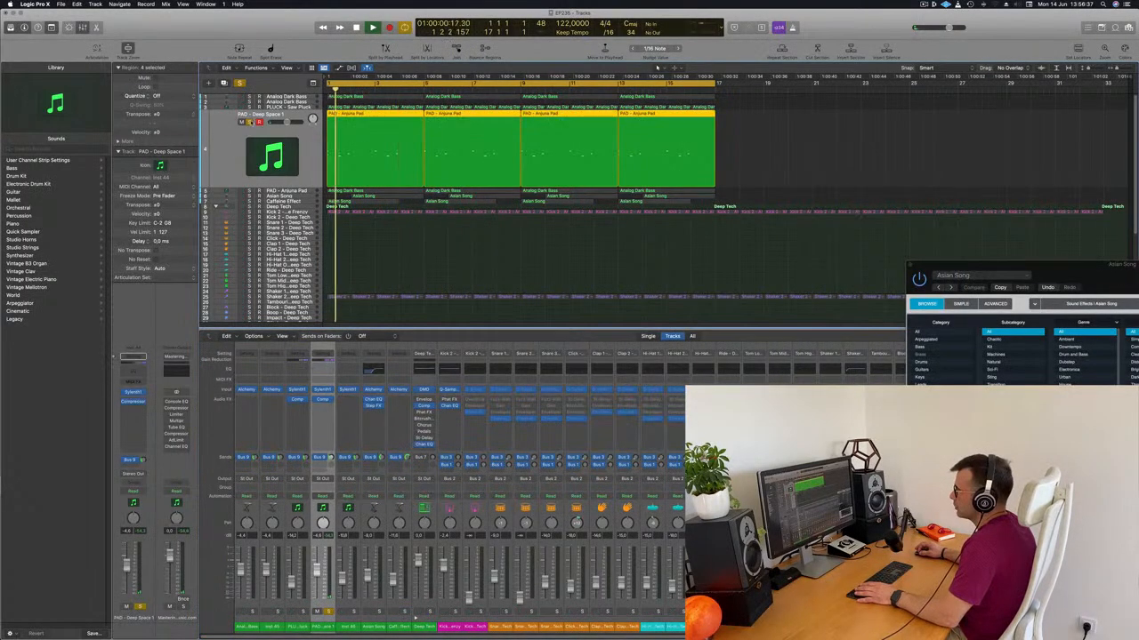
click(248, 122)
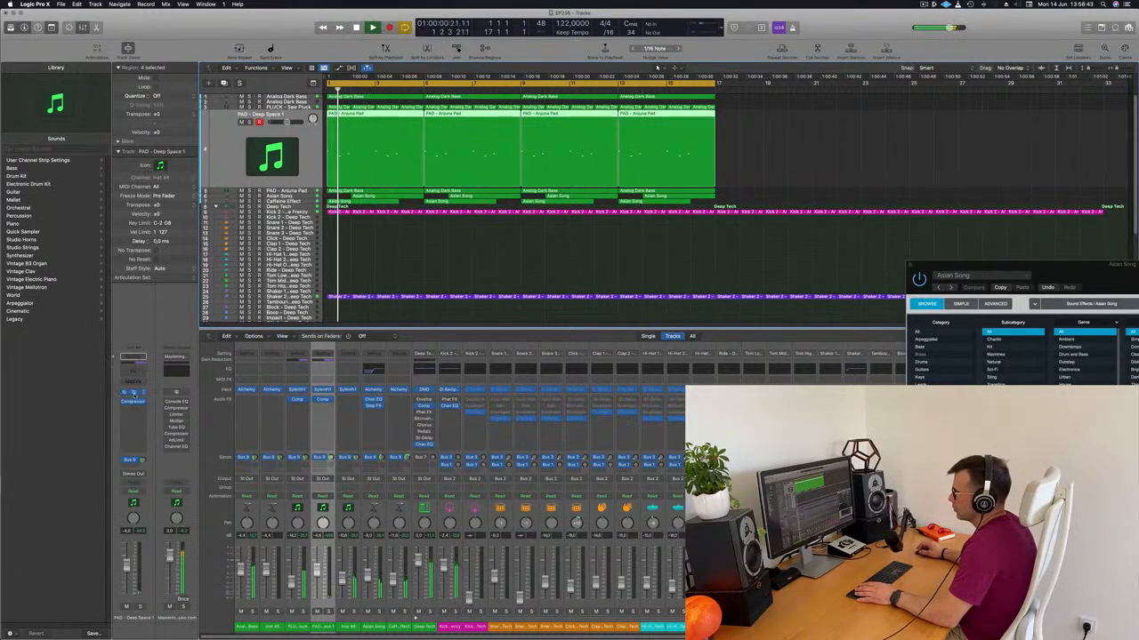
Step: Change the Sylenth1 preset on the PAD - Deep Space 1 track to PAD - Anjuna Pad and put its window away
click(132, 392)
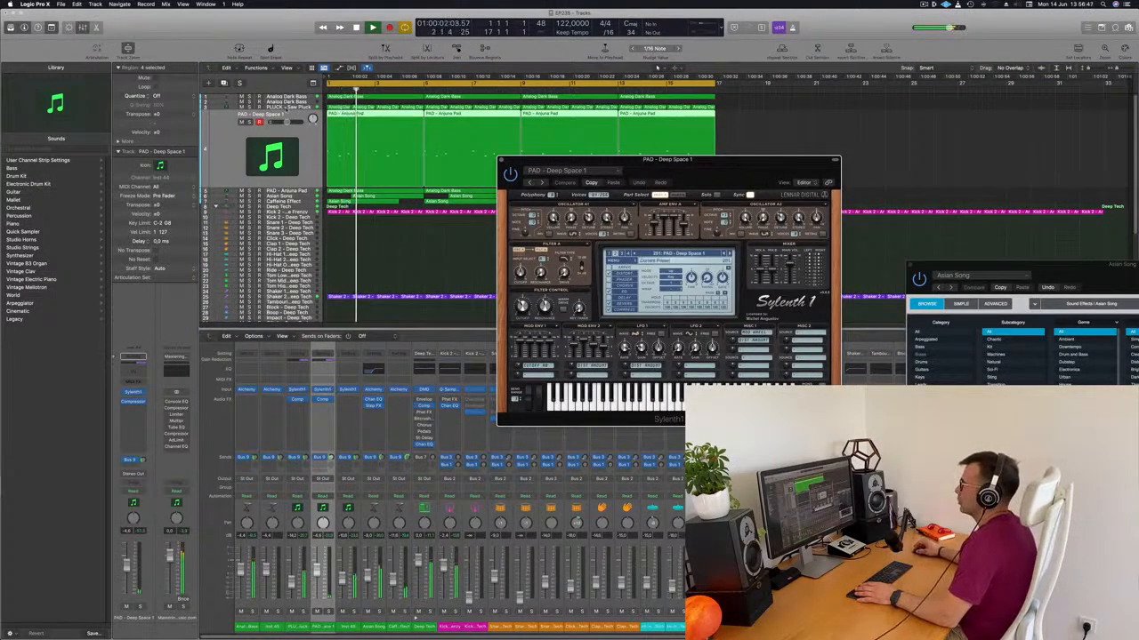
click(295, 108)
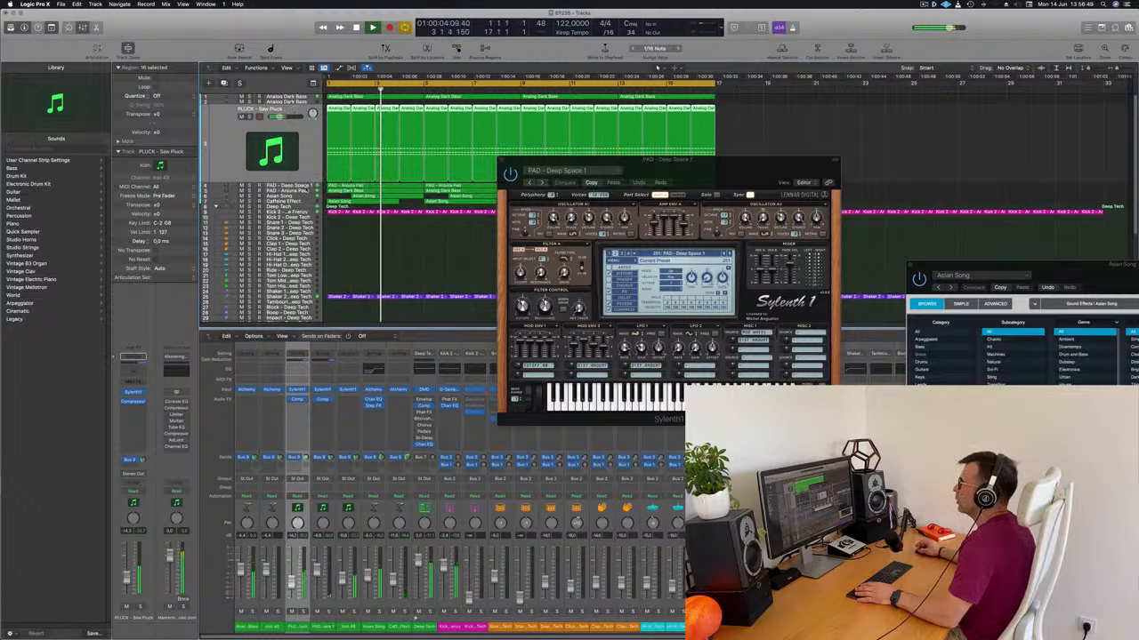
click(310, 185)
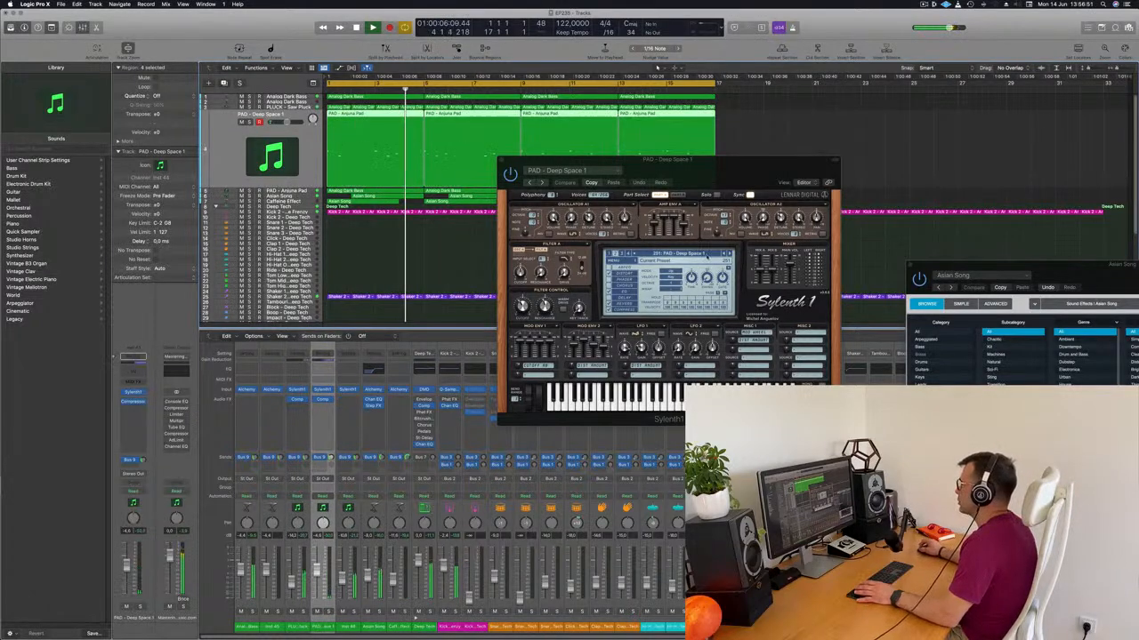
click(703, 254)
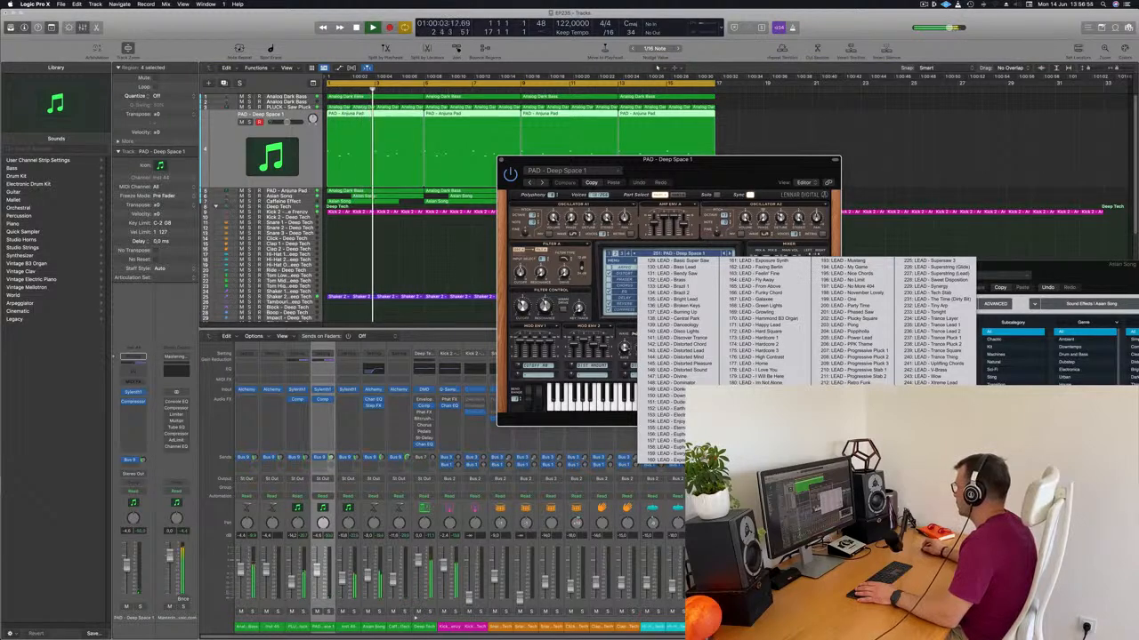
click(925, 402)
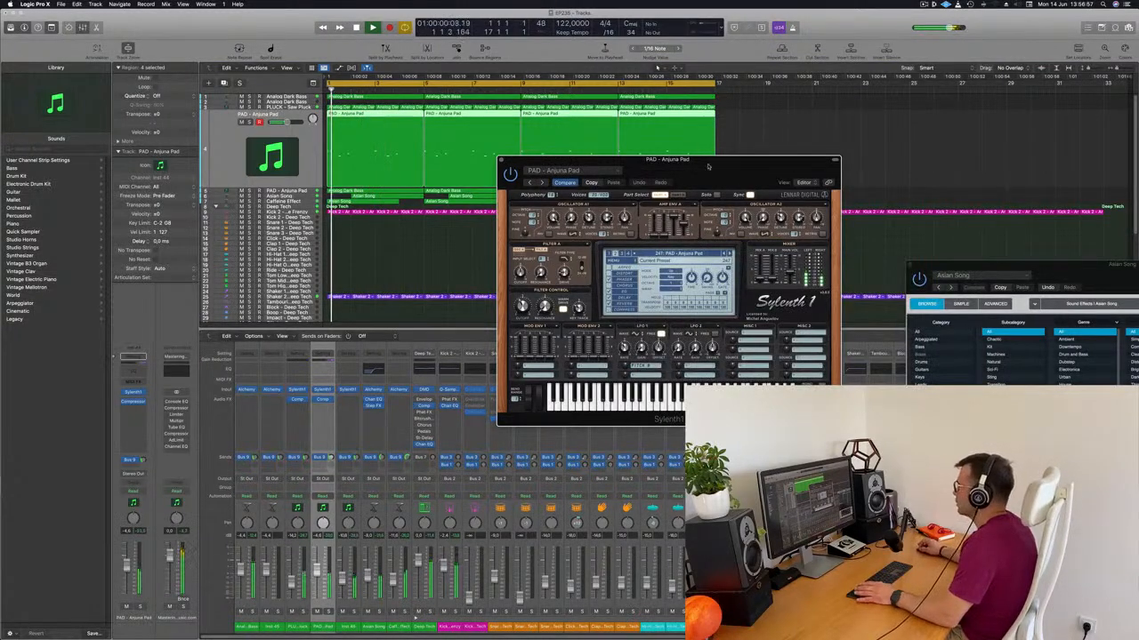
drag(693, 167, 890, 138)
click(620, 95)
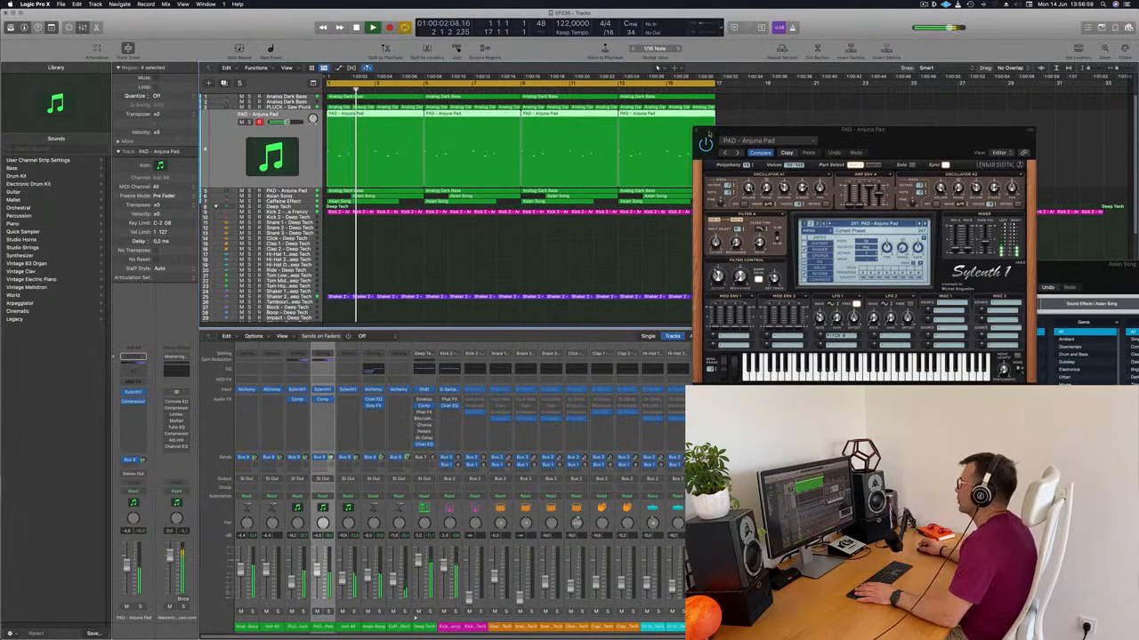
key(v)
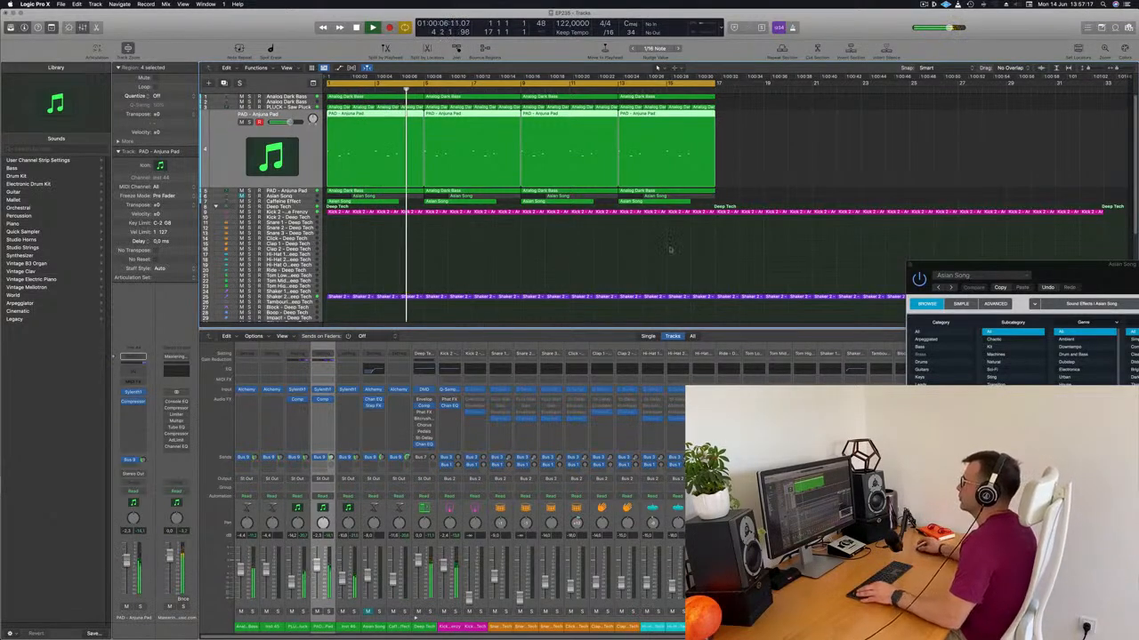
Step: Copy all regions of the bass, pluck, pad and effect tracks to bar 17 and extend the cycle range to bar 33
drag(725, 95, 338, 202)
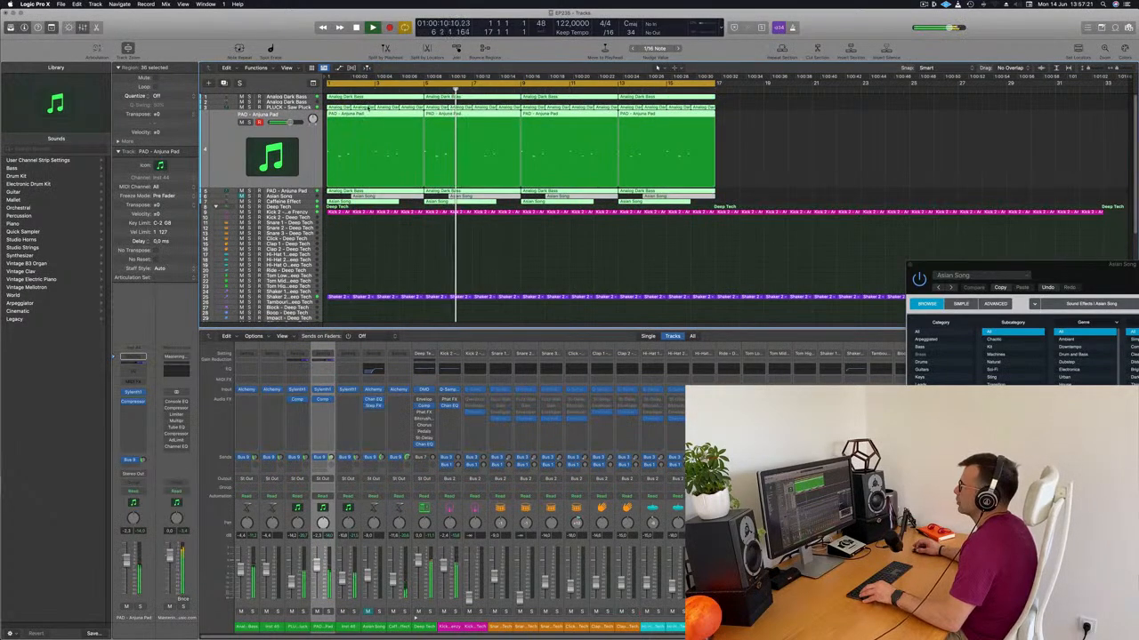
drag(384, 104, 762, 105)
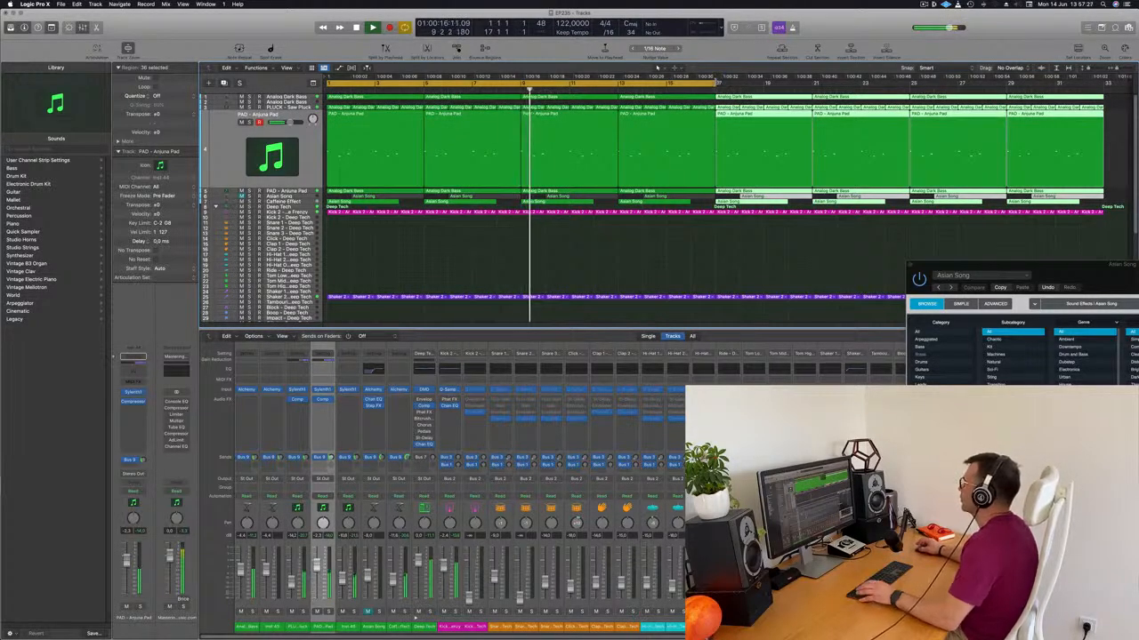
click(348, 222)
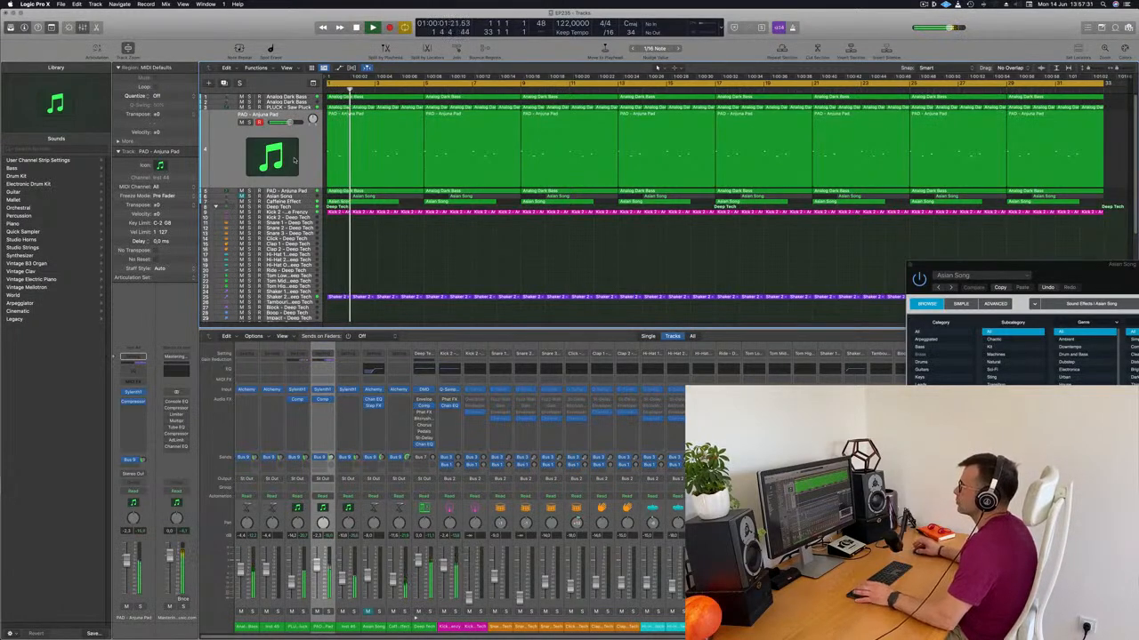
Step: Delete the first Asian Song region on the Caffeine Effect track and unmute the Asian Song track
click(302, 203)
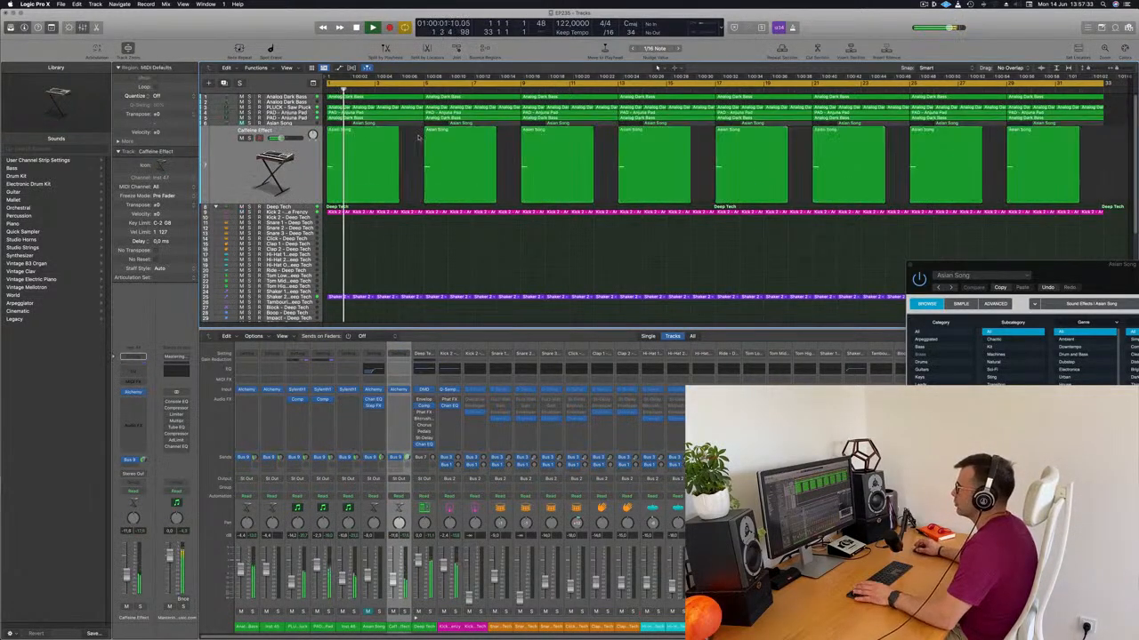
click(363, 131)
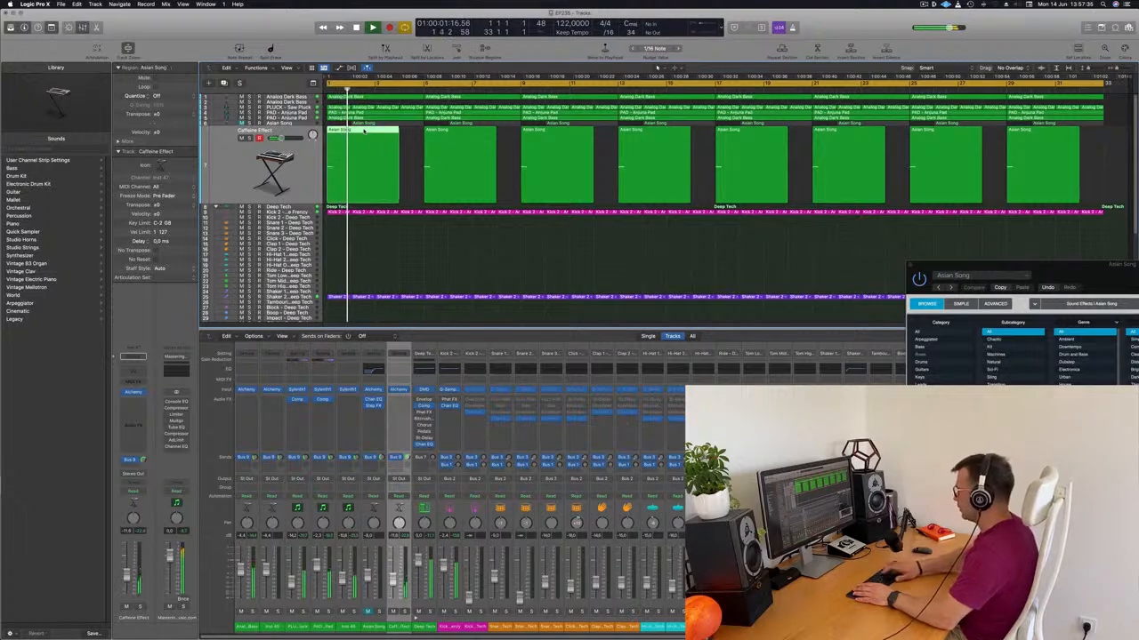
key(Delete)
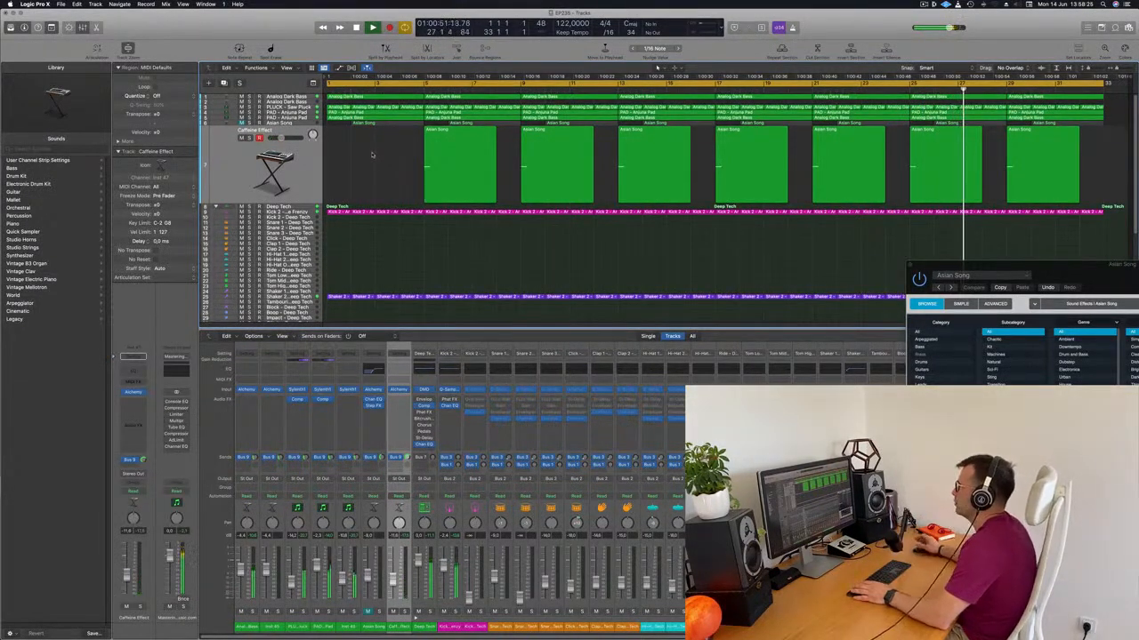
click(241, 124)
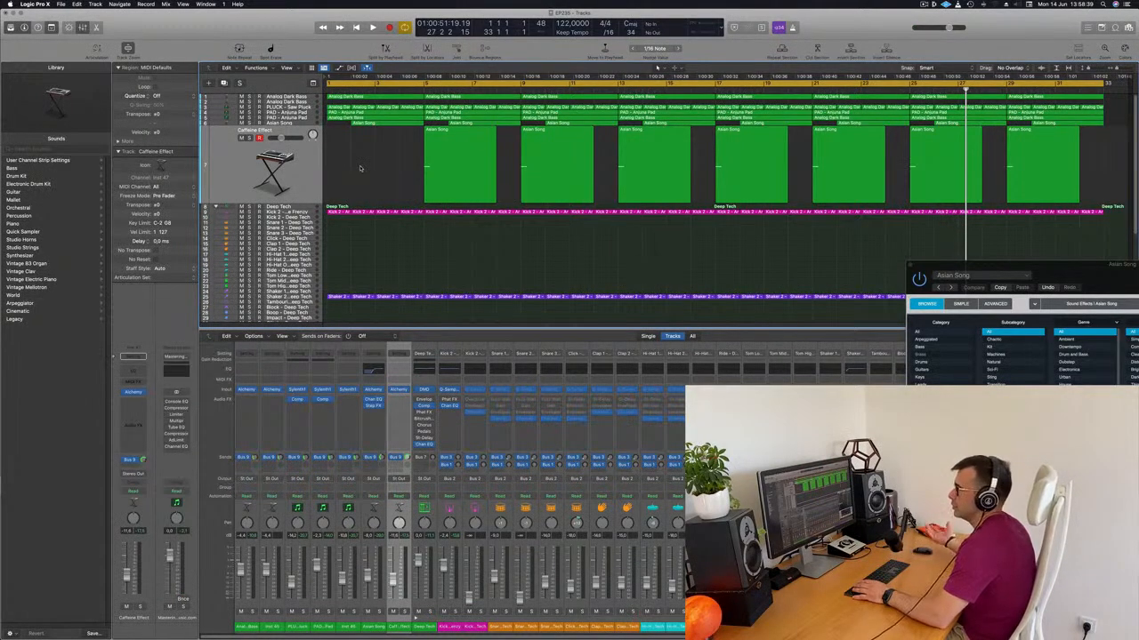
Step: Replay from the start, open the first PAD - Anjuna Pad region in the Piano Roll and select its notes
key(Return)
key(space)
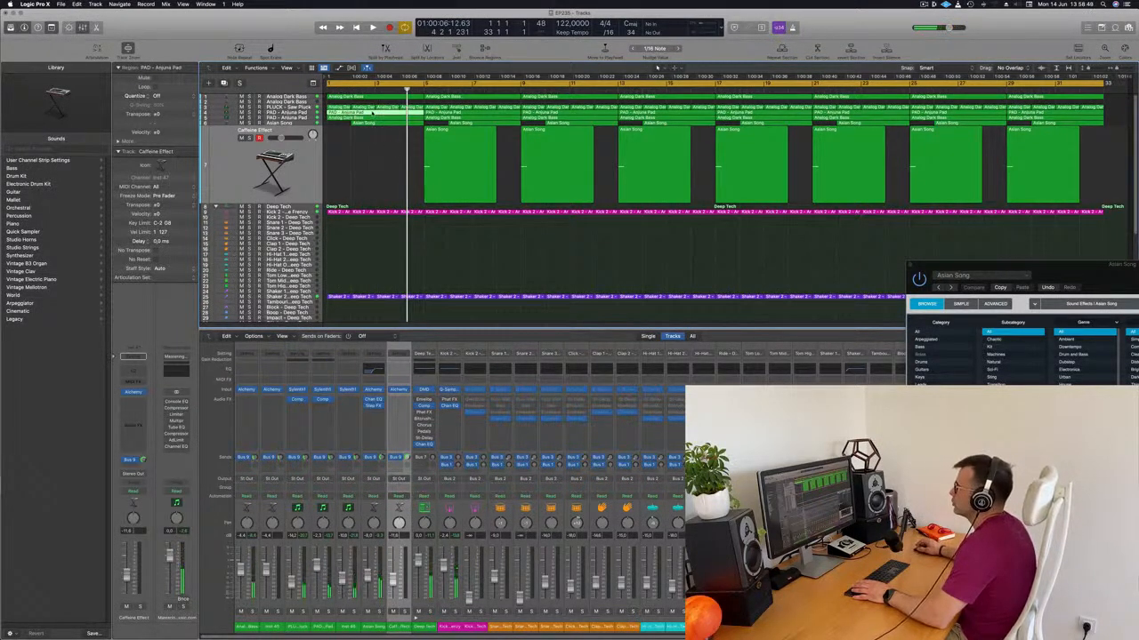
double_click(372, 114)
drag(491, 528, 679, 605)
key(space)
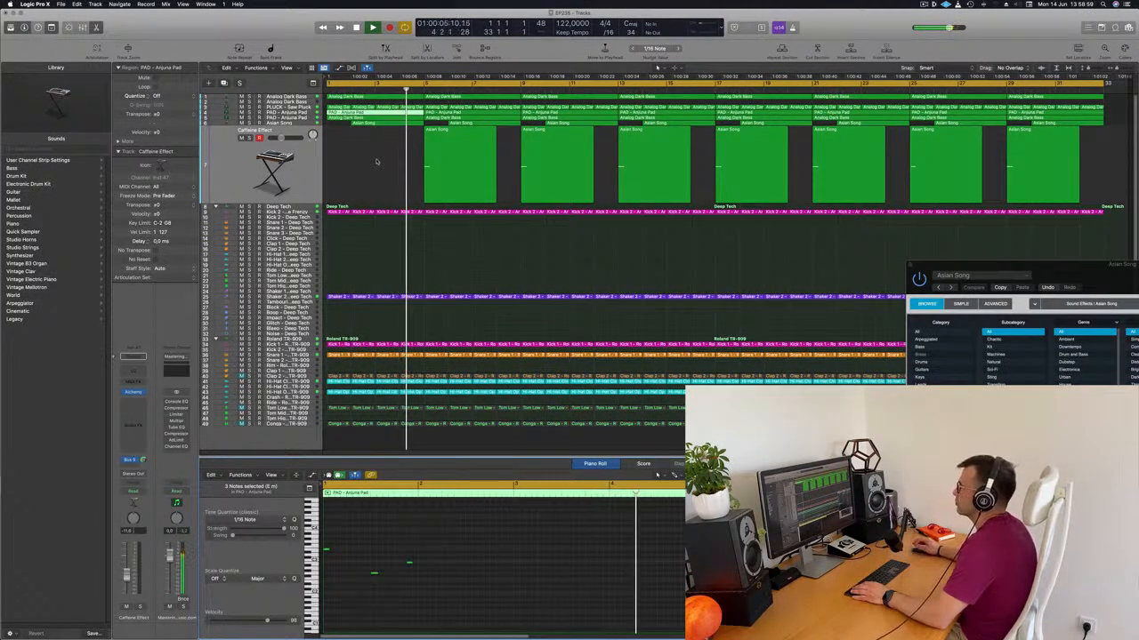
Step: Delete the PAD - Anjuna Pad region at bar 5 and the Asian Song region at bar 6 from their tracks
click(475, 117)
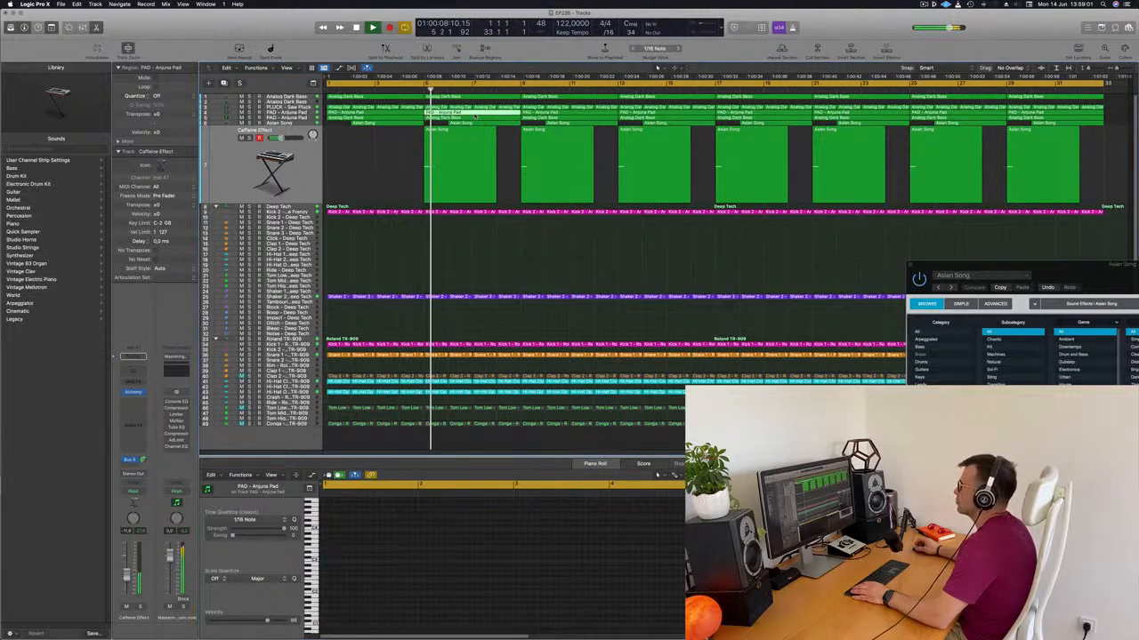
key(Return)
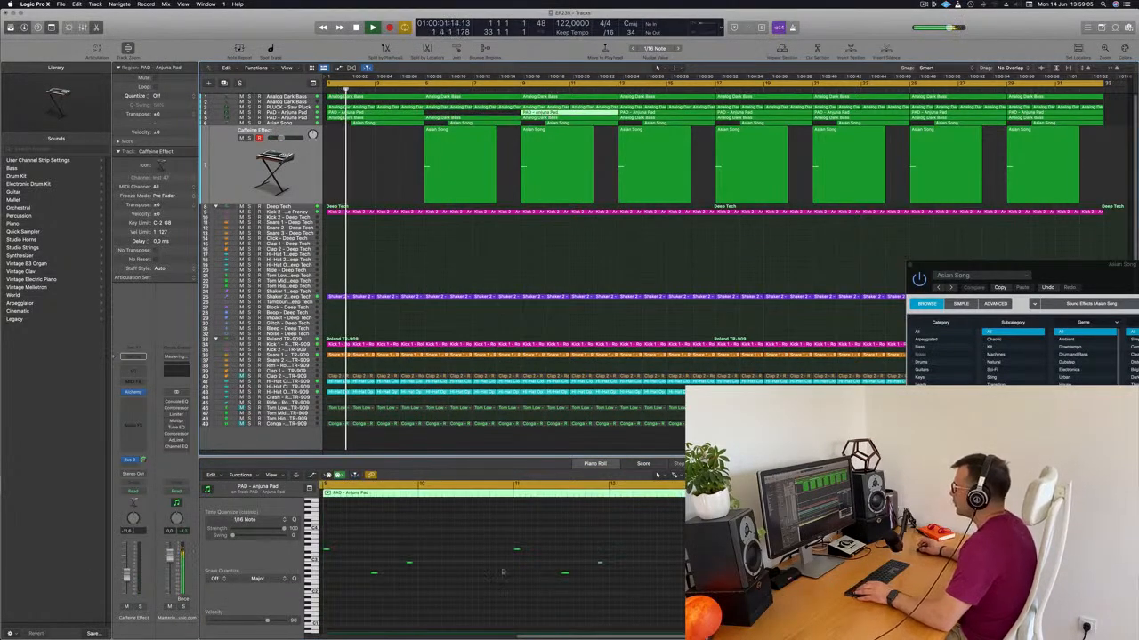
click(551, 113)
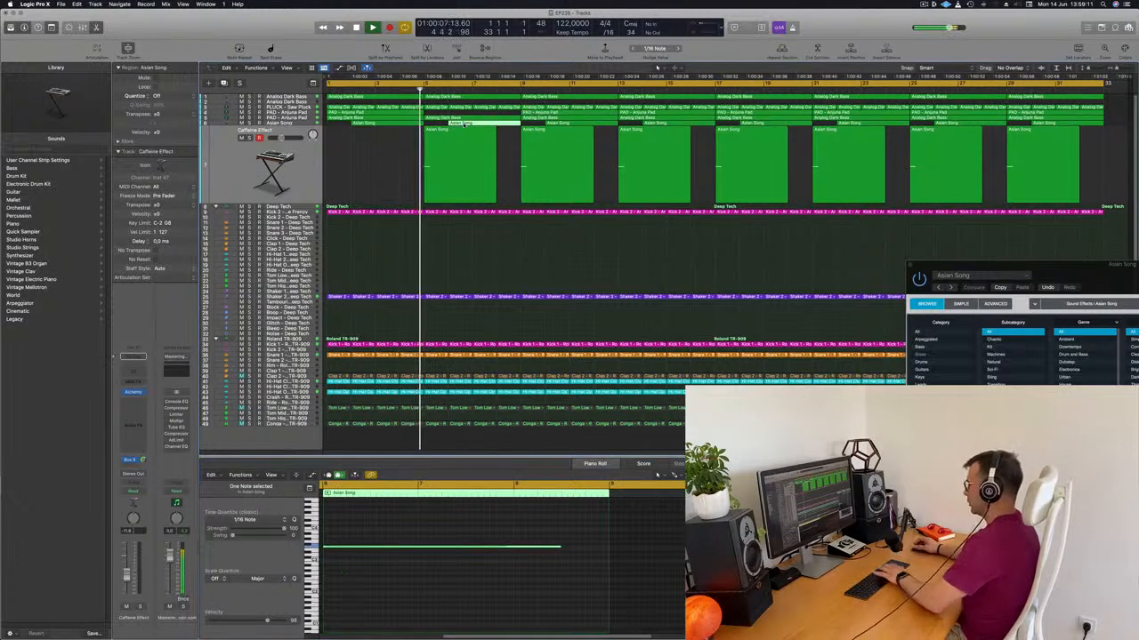
click(462, 126)
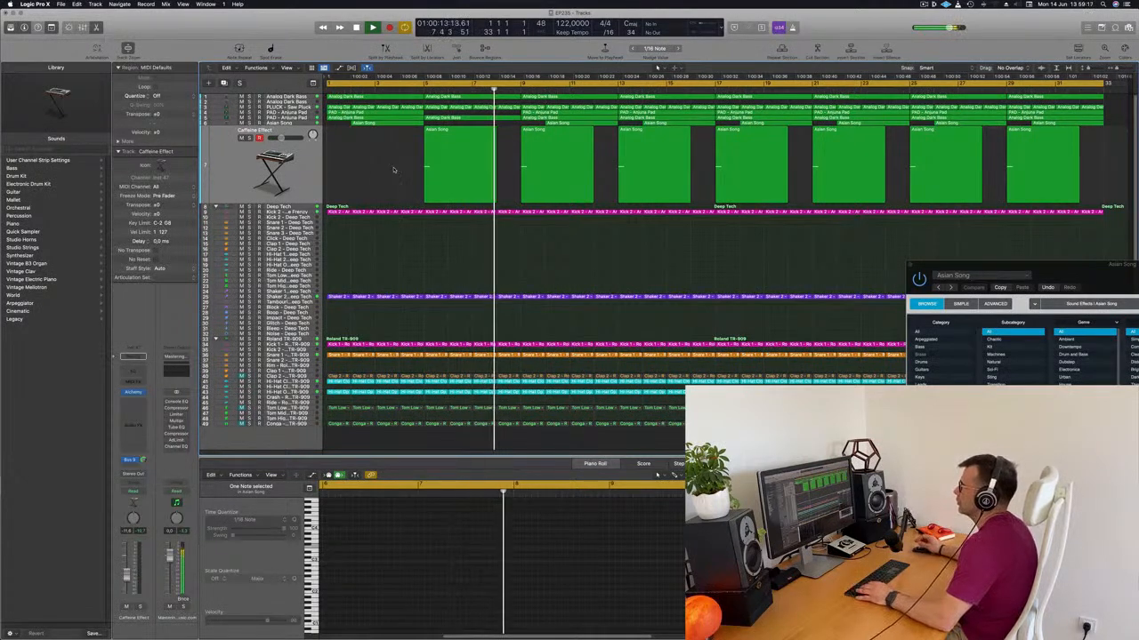
Step: Select the PAD - Anjuna Pad region at bar 9 and restart playback from the beginning of the loop
click(563, 114)
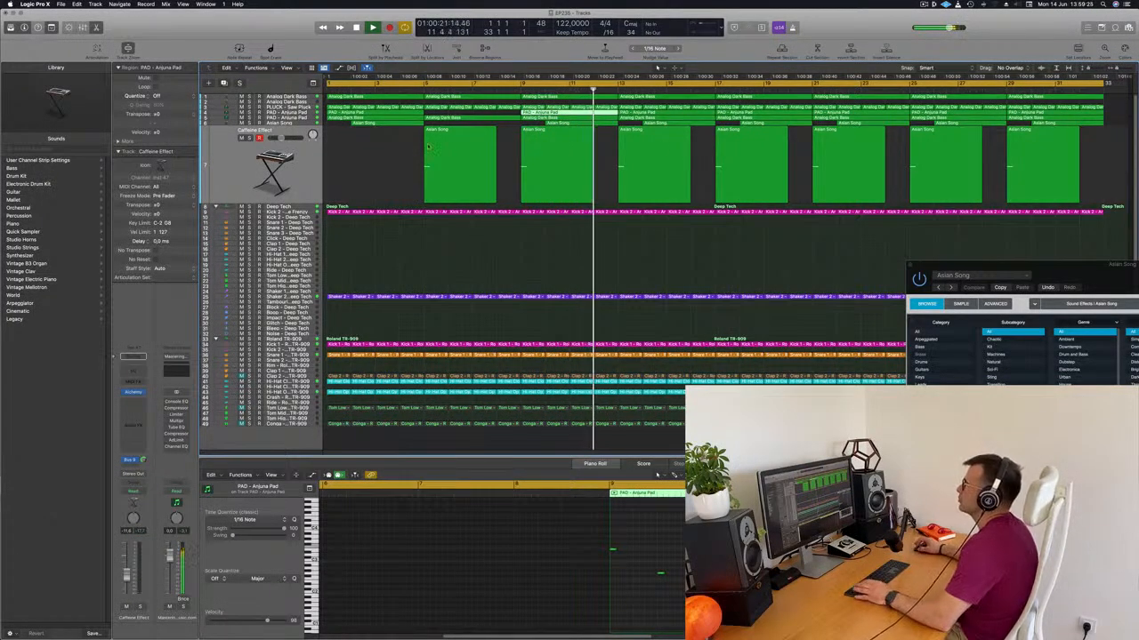
key(space)
key(space)
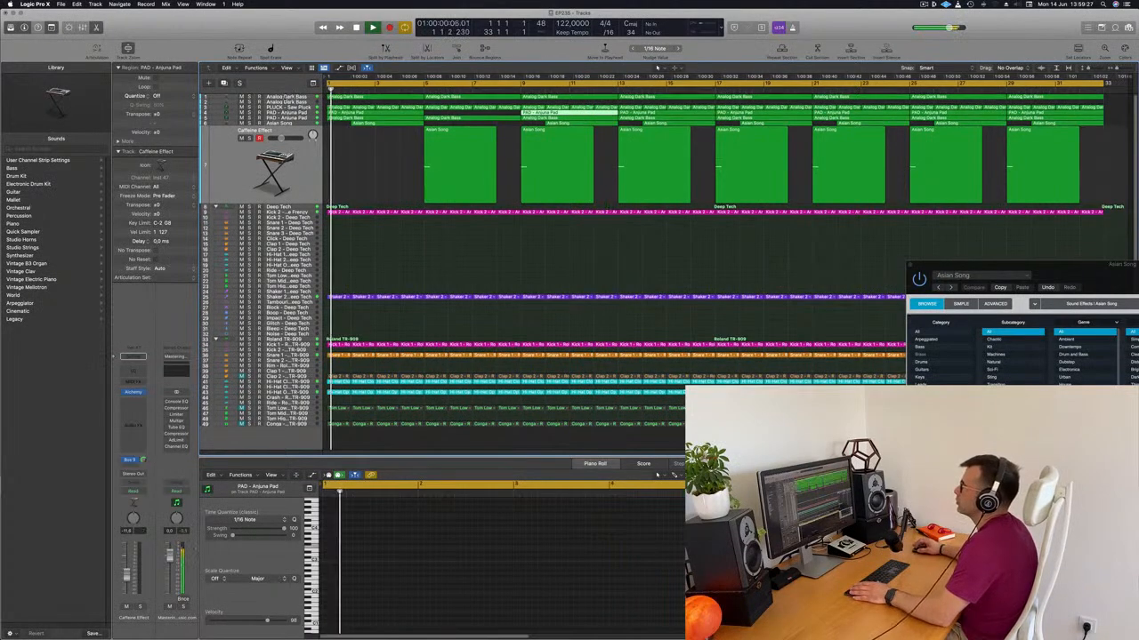
Step: Select the first Analog Dark Bass track, replay from the start, toggle its solo on and off, and clear the region selection
click(285, 97)
key(Return)
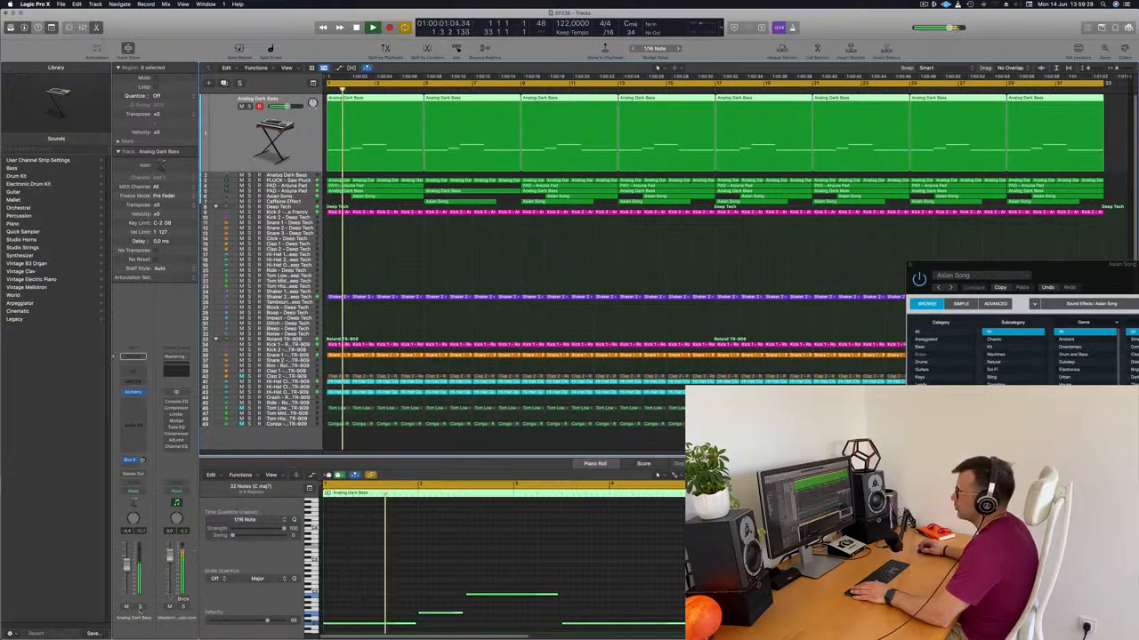
click(139, 606)
click(140, 606)
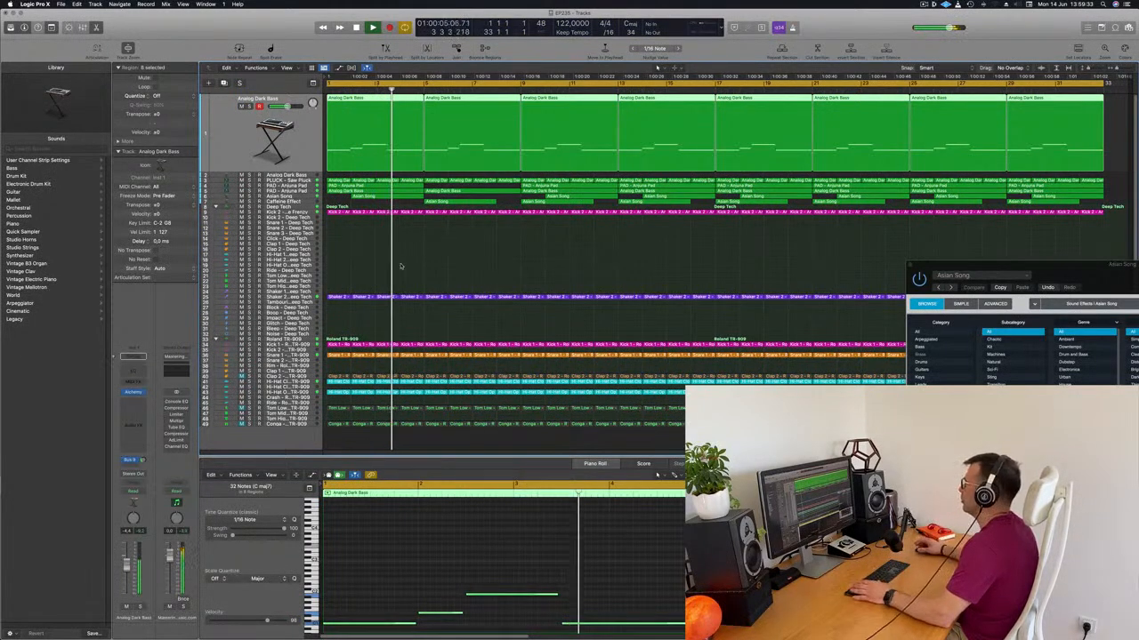
click(482, 256)
scroll(514, 259, up, 1)
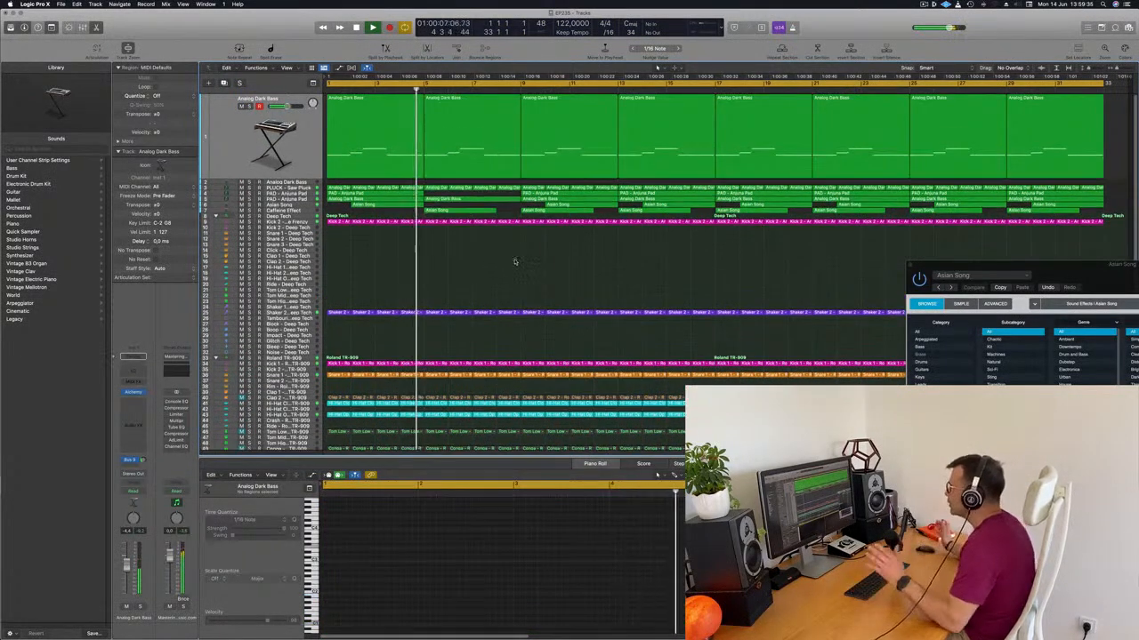